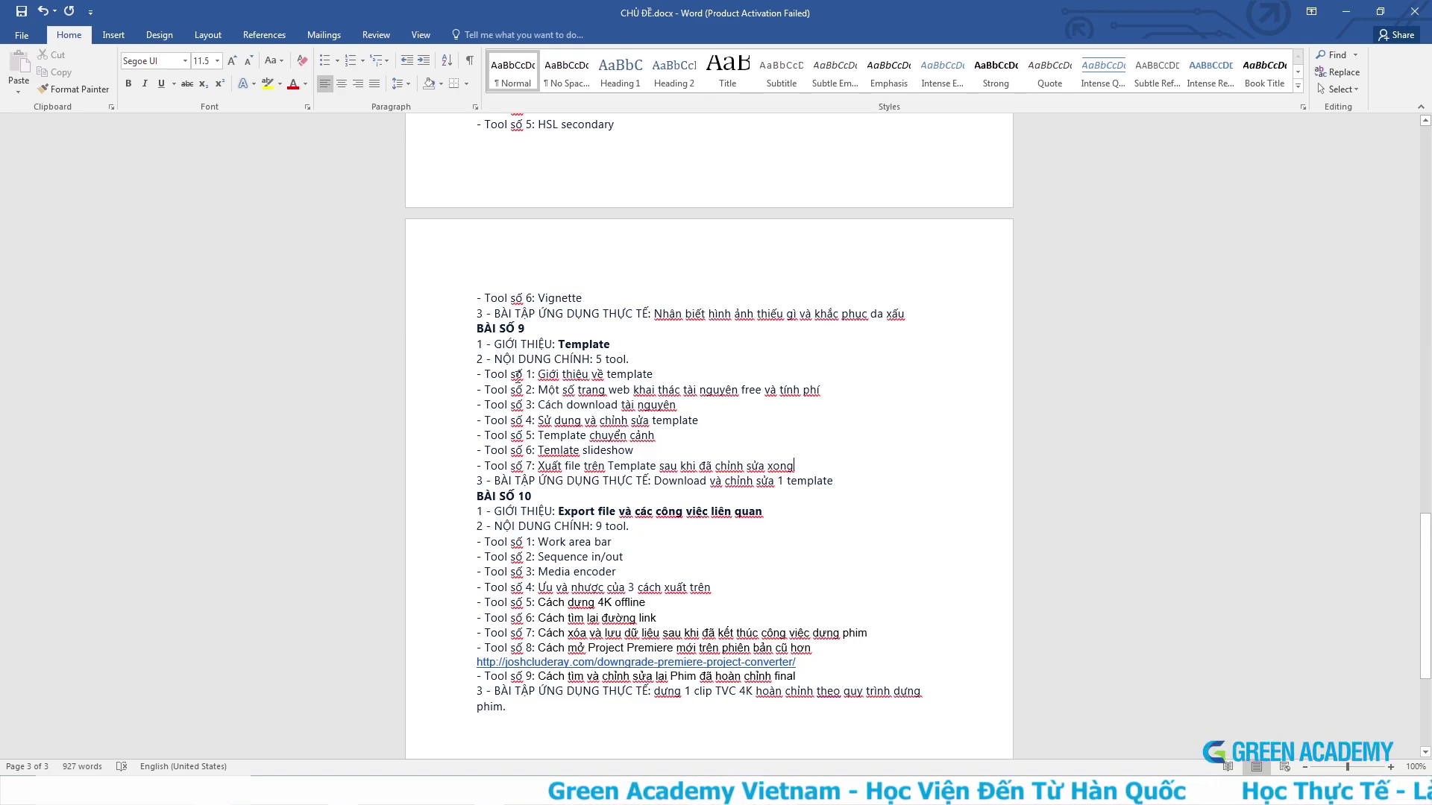
- Highlight the Tool số 1 through Tool số 6 lines in the course outline, ending on Tool số 1
drag(485, 376, 655, 376)
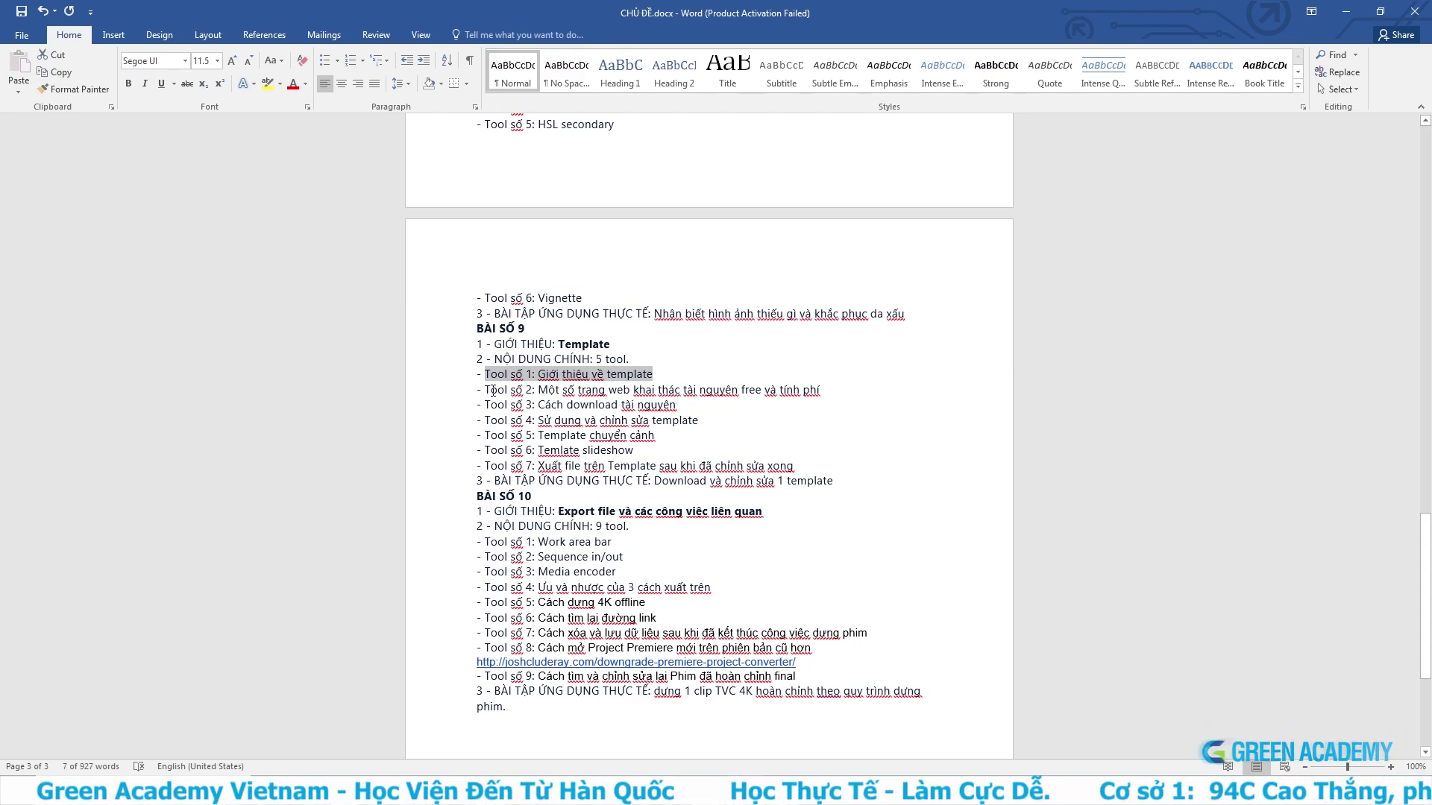
drag(492, 389, 822, 390)
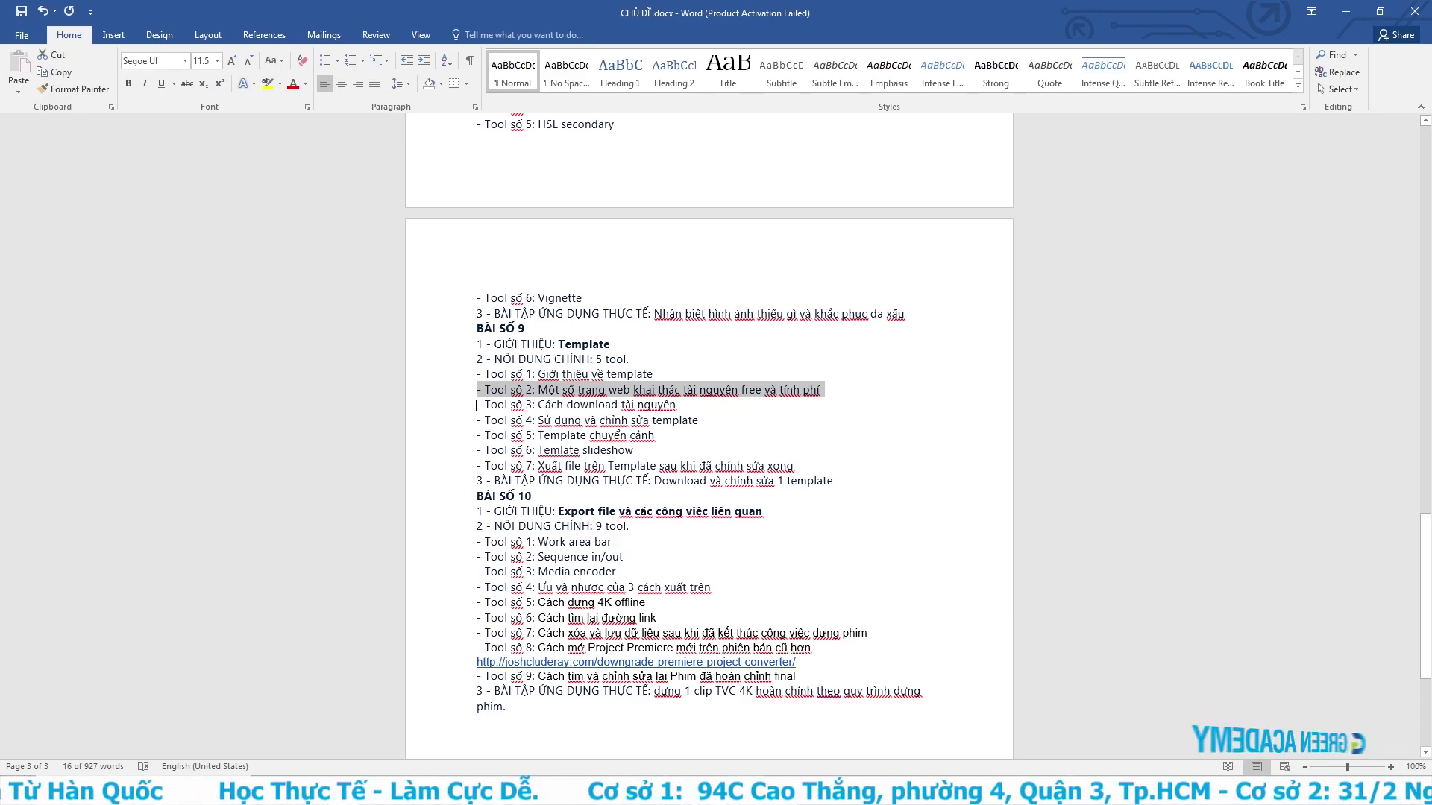
drag(477, 405, 692, 412)
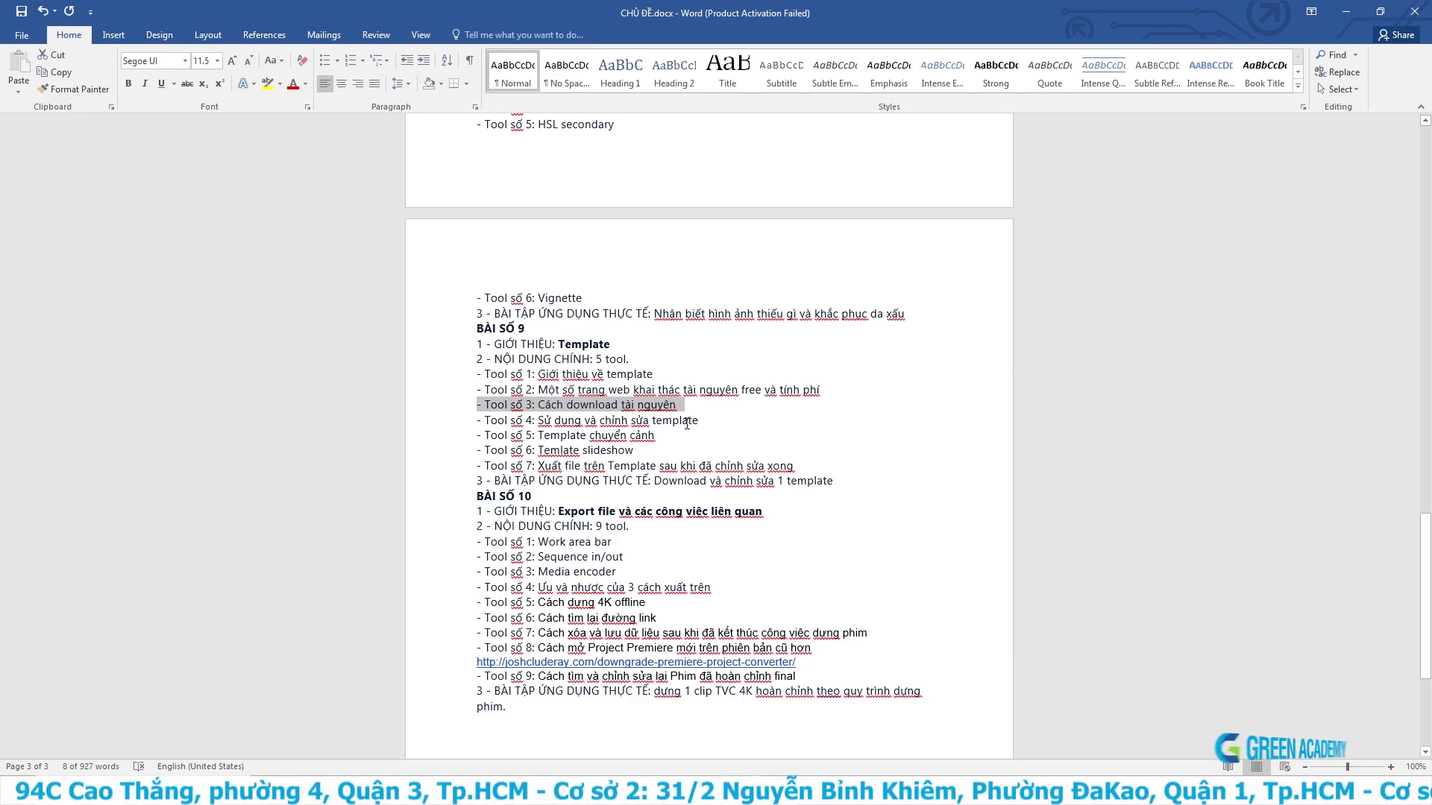
drag(701, 420, 471, 429)
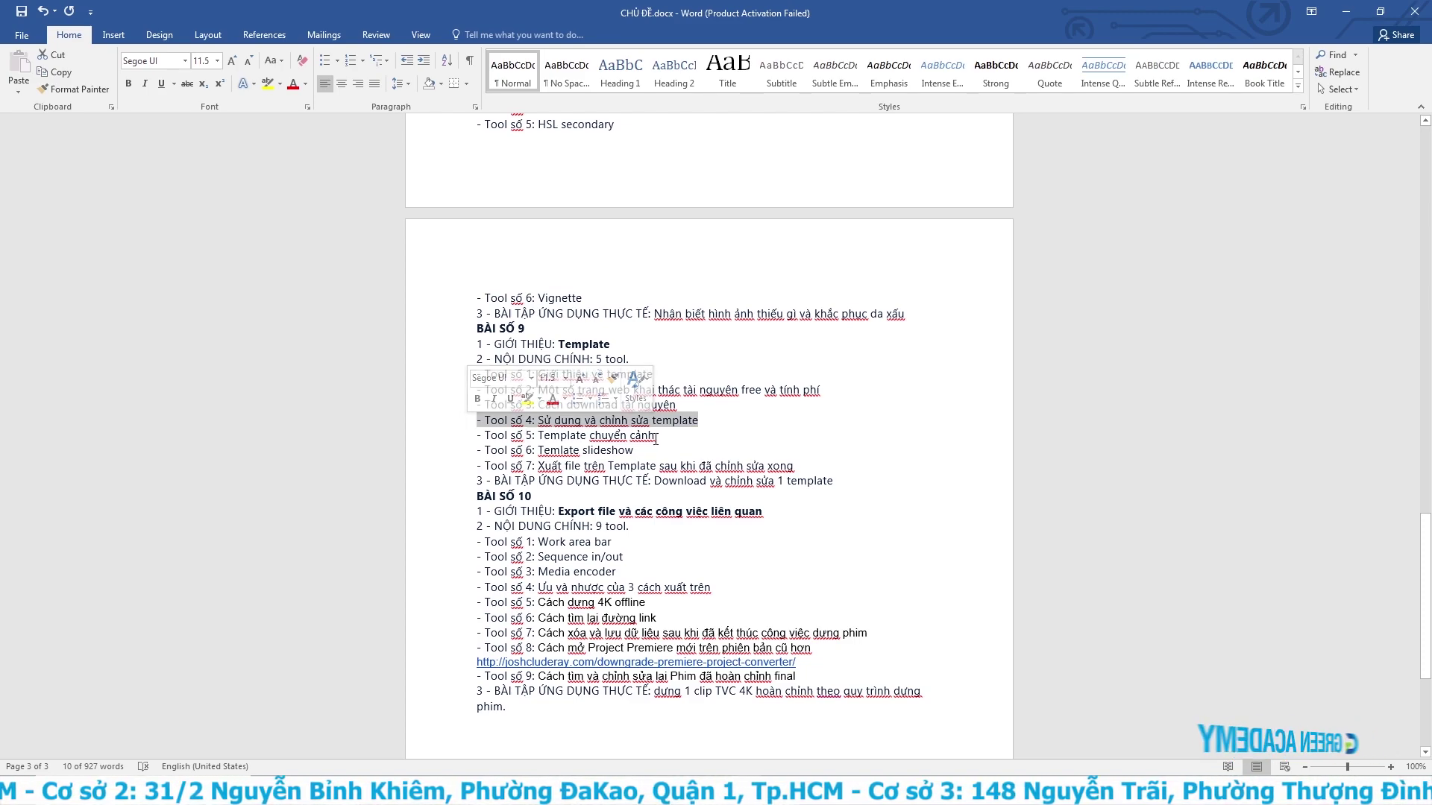
mouse_move(630, 439)
mouse_down()
mouse_move(476, 440)
mouse_move(650, 445)
mouse_up()
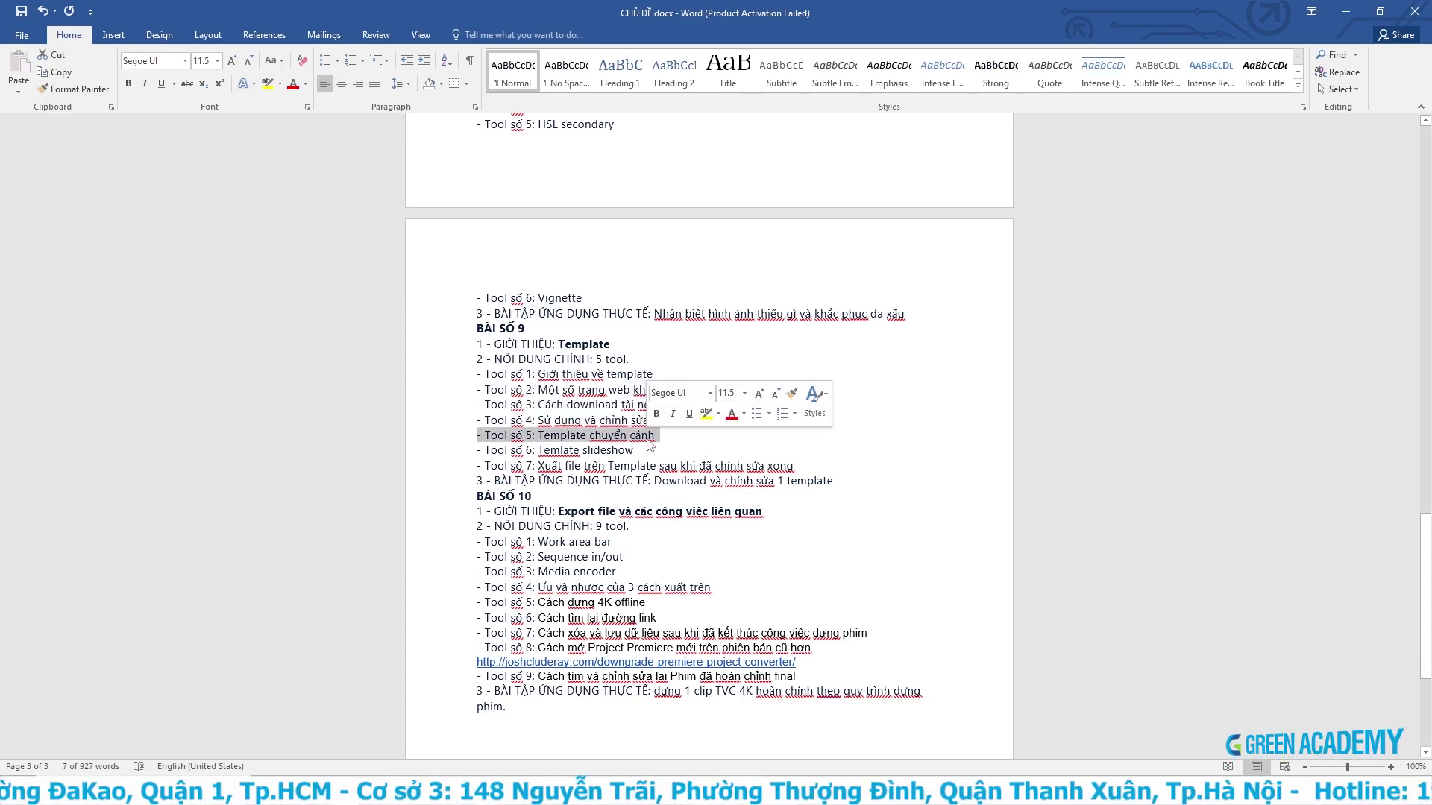
drag(477, 451, 639, 451)
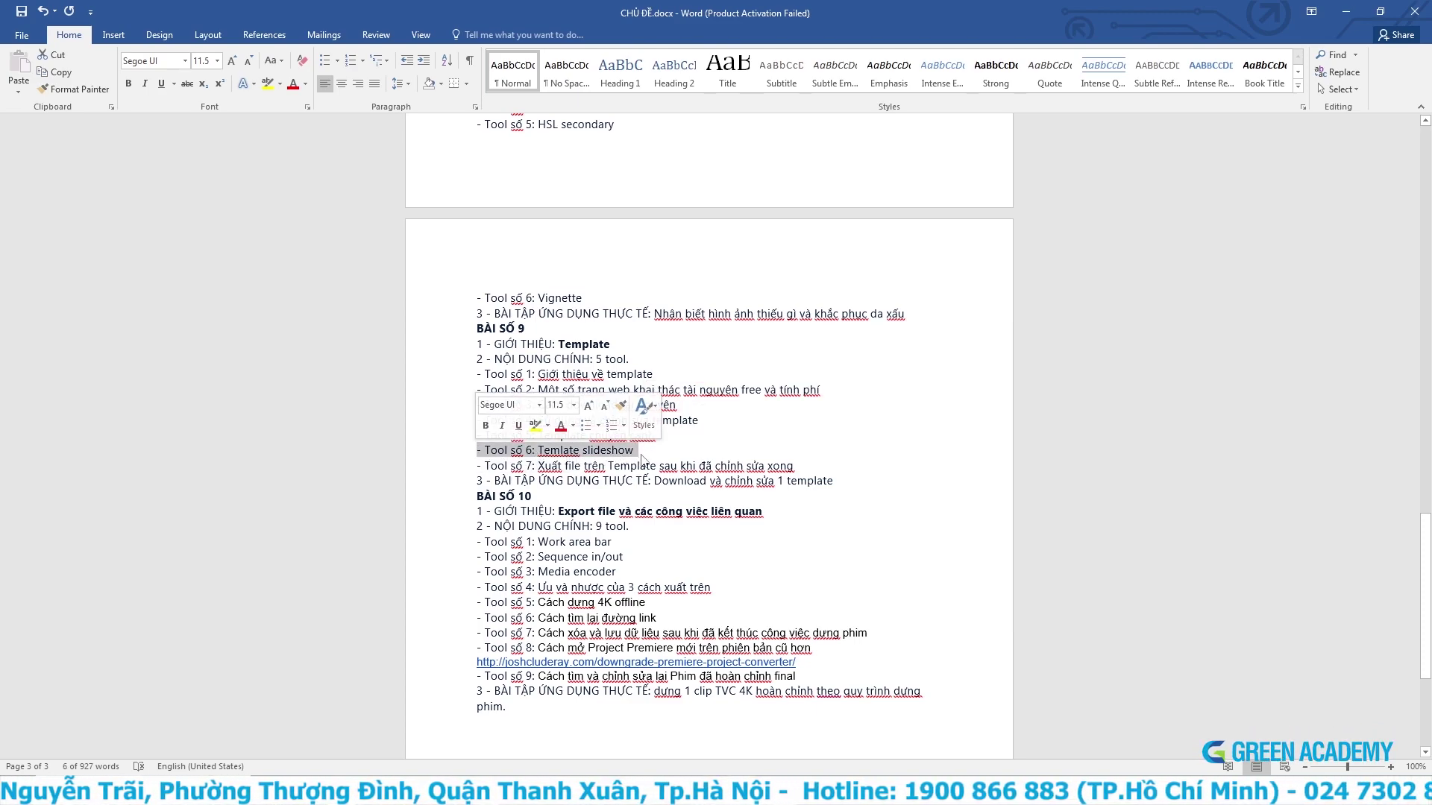
click(506, 465)
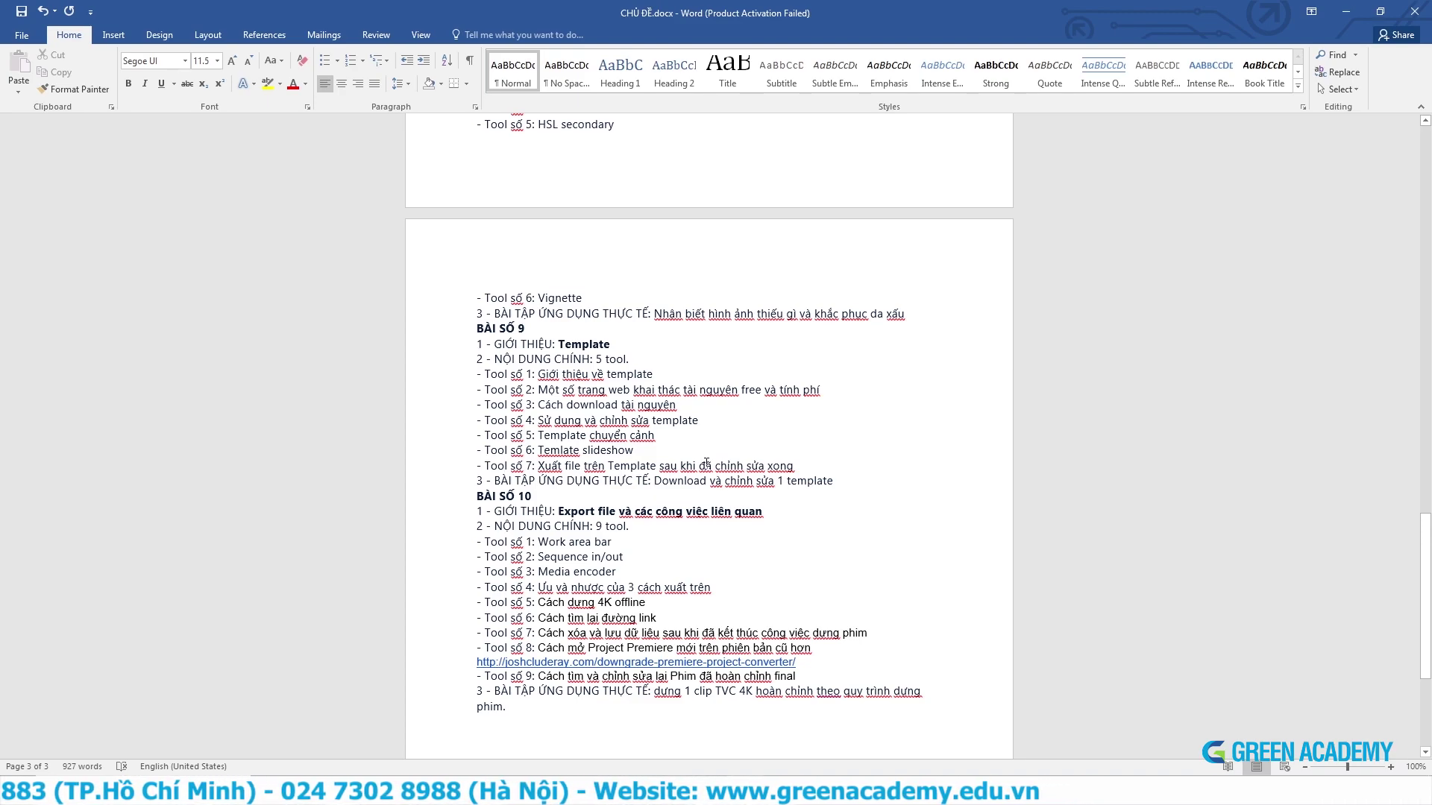
drag(654, 374, 469, 382)
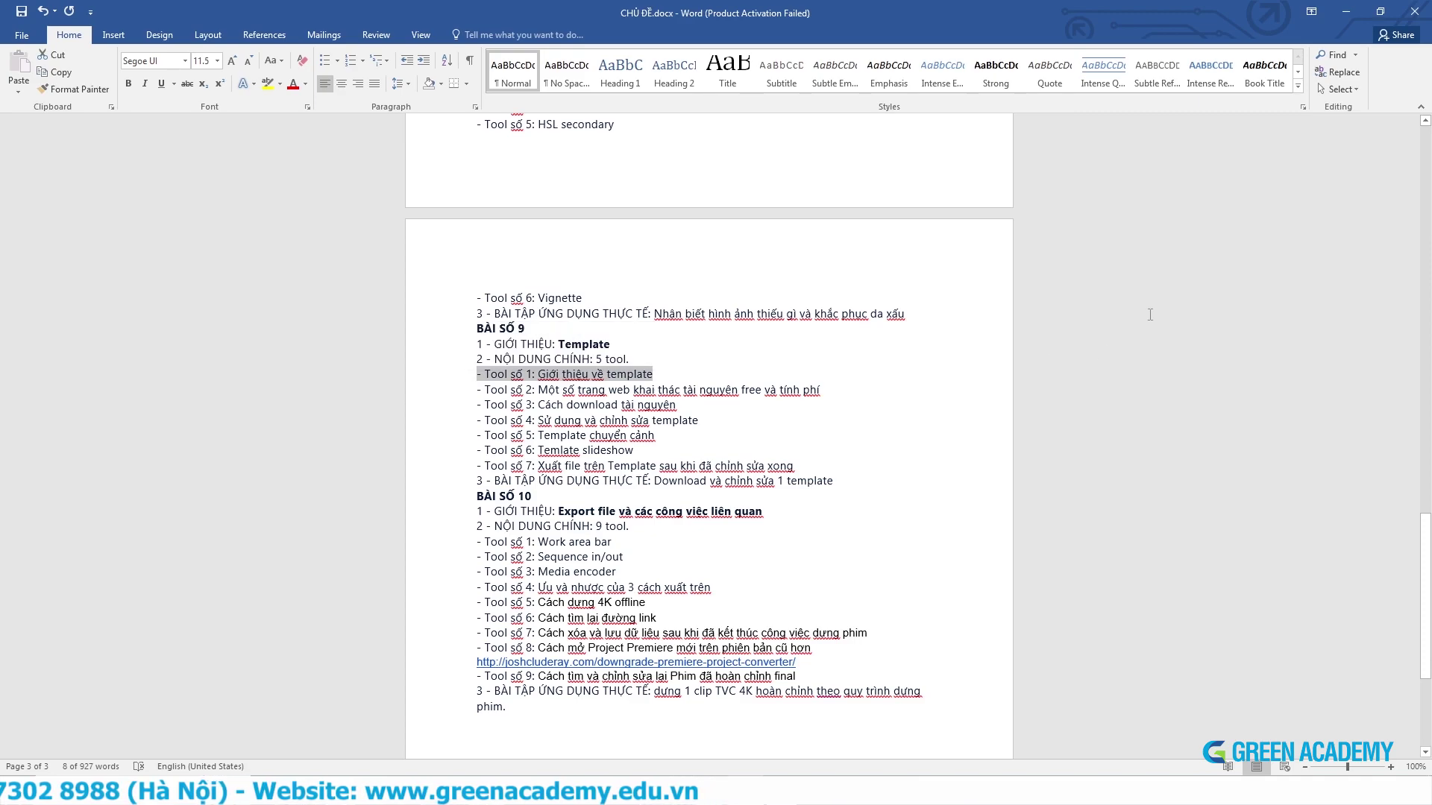
- Play the Modern And Simple Technology template preview on Pikbest and pause it at 0:05
click(1359, 20)
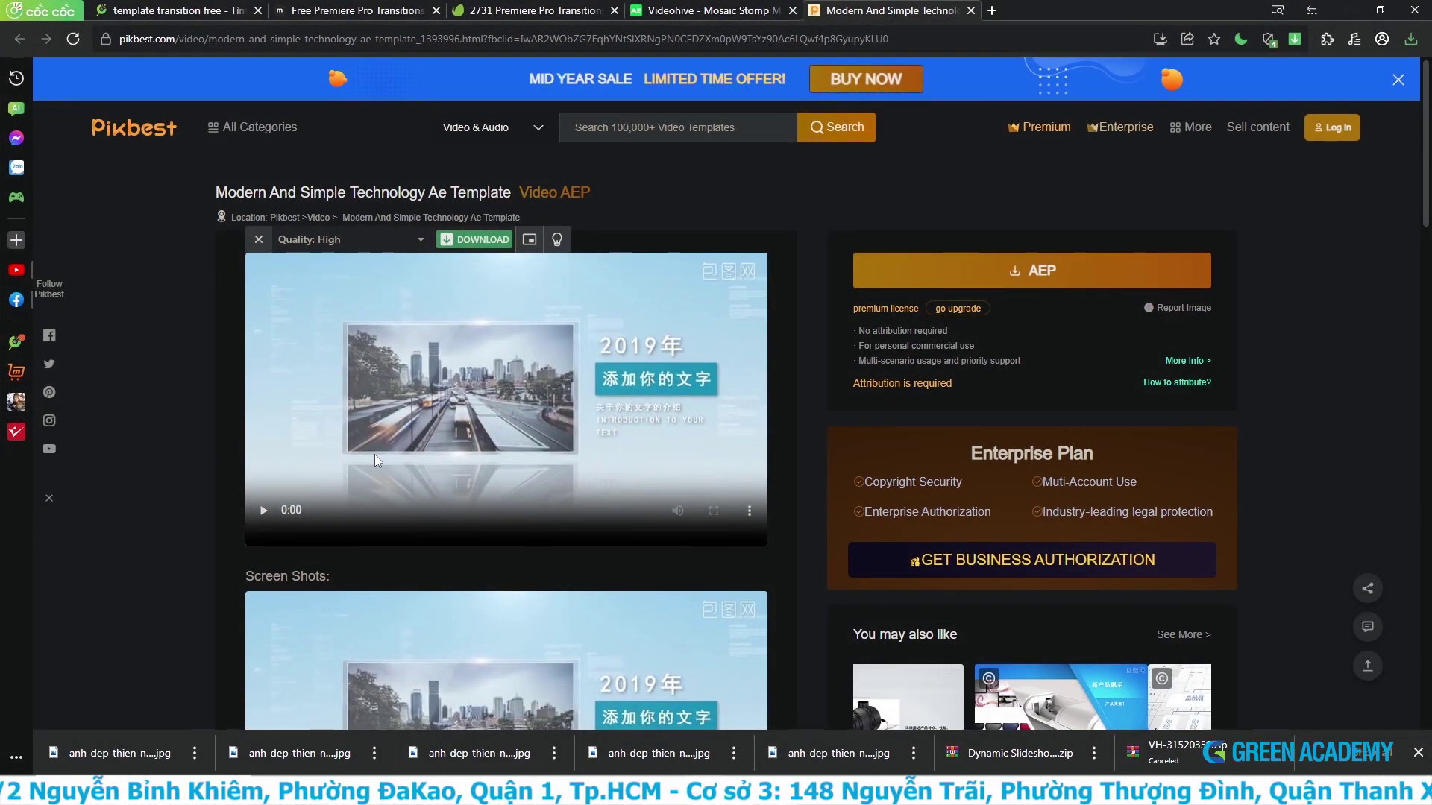
click(254, 515)
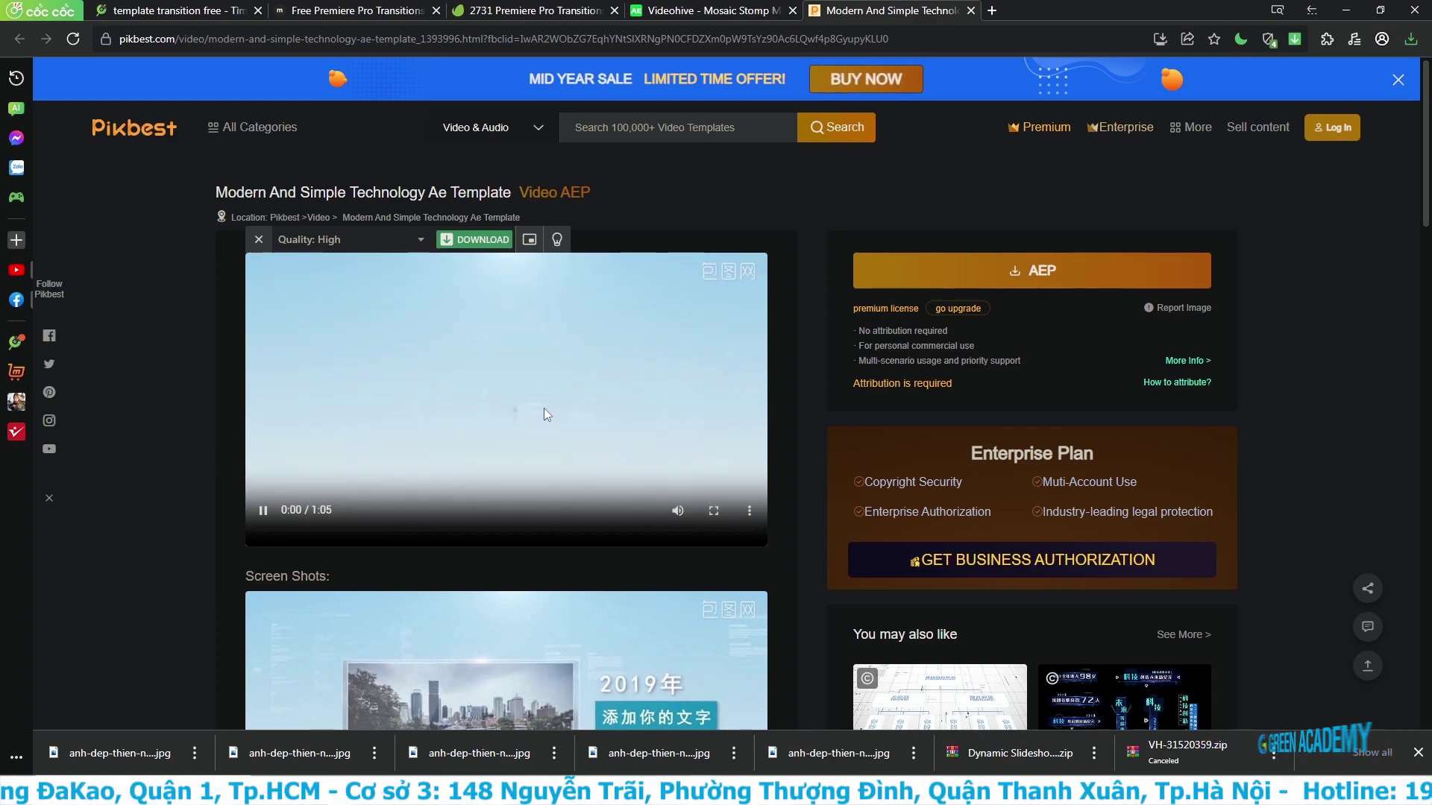
click(263, 510)
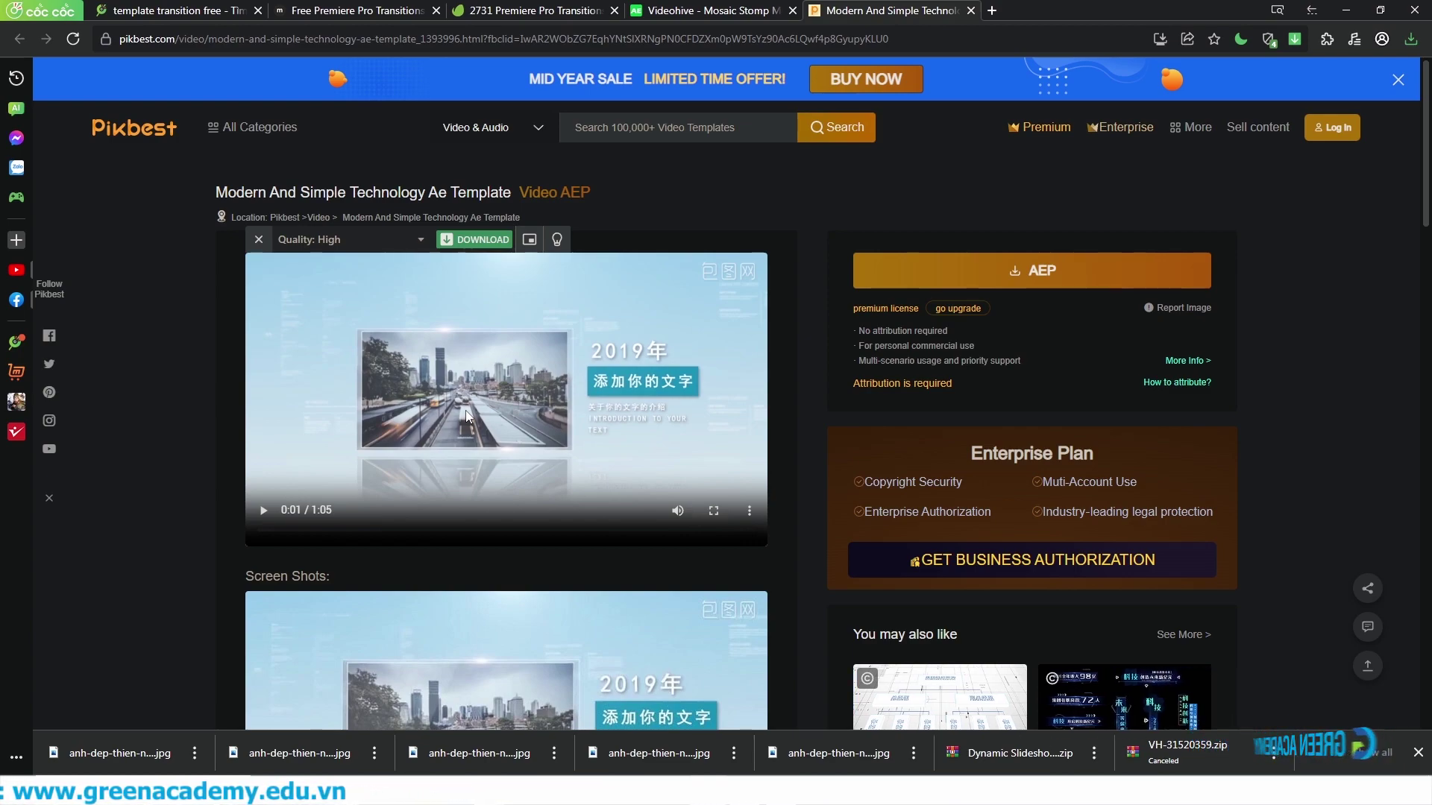
click(263, 512)
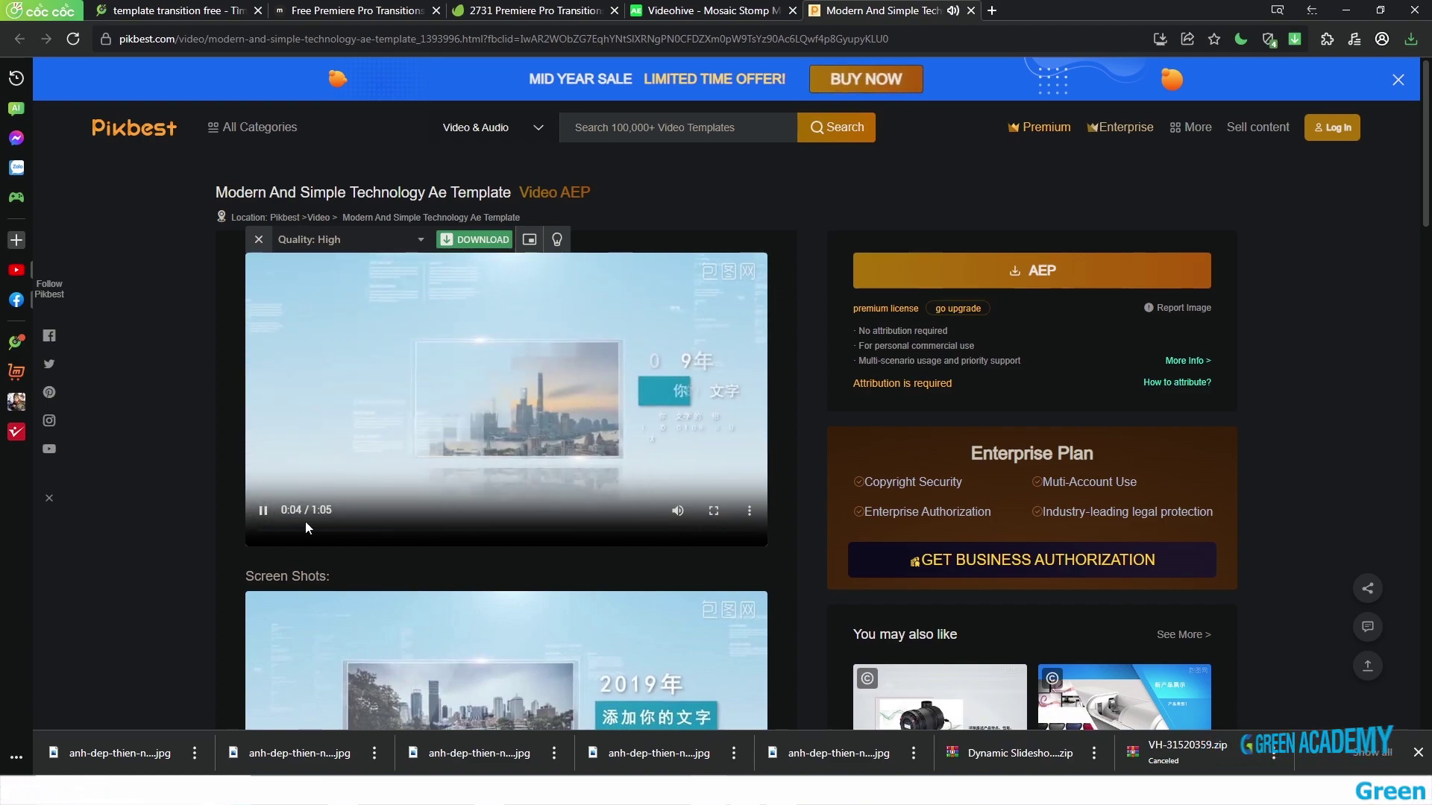
click(265, 514)
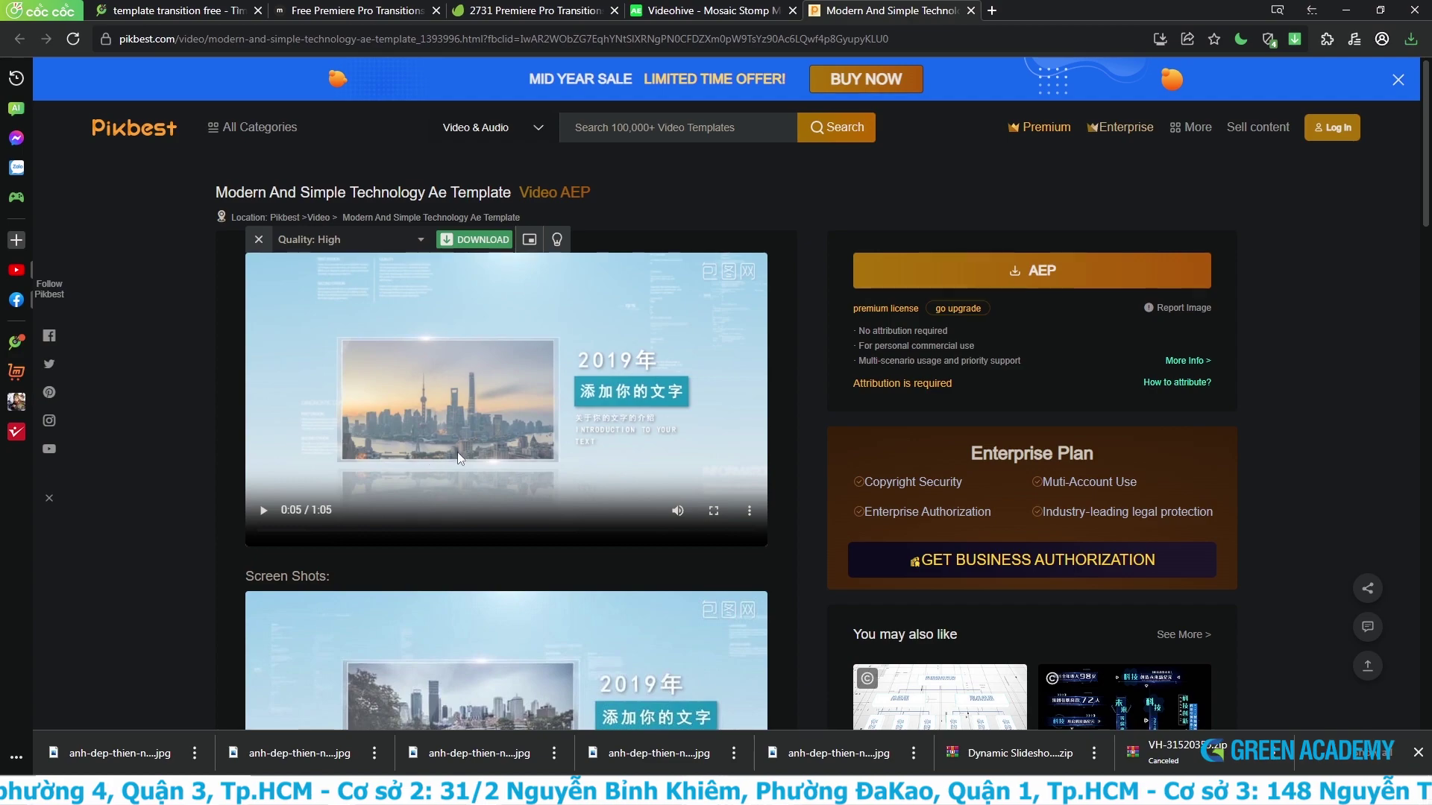
click(477, 128)
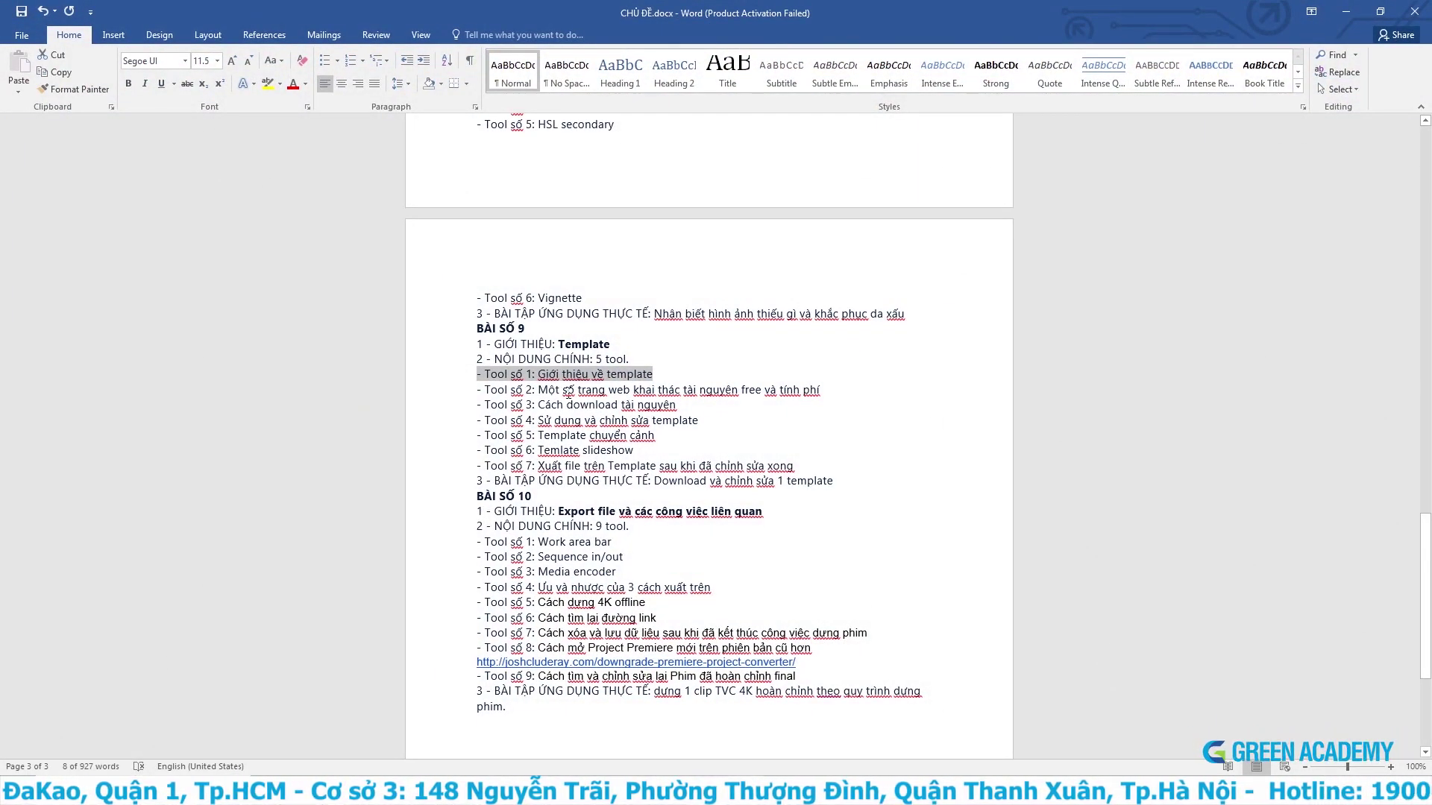
- Select the Tool số 2 description about resource websites in the Word outline
drag(538, 390, 823, 390)
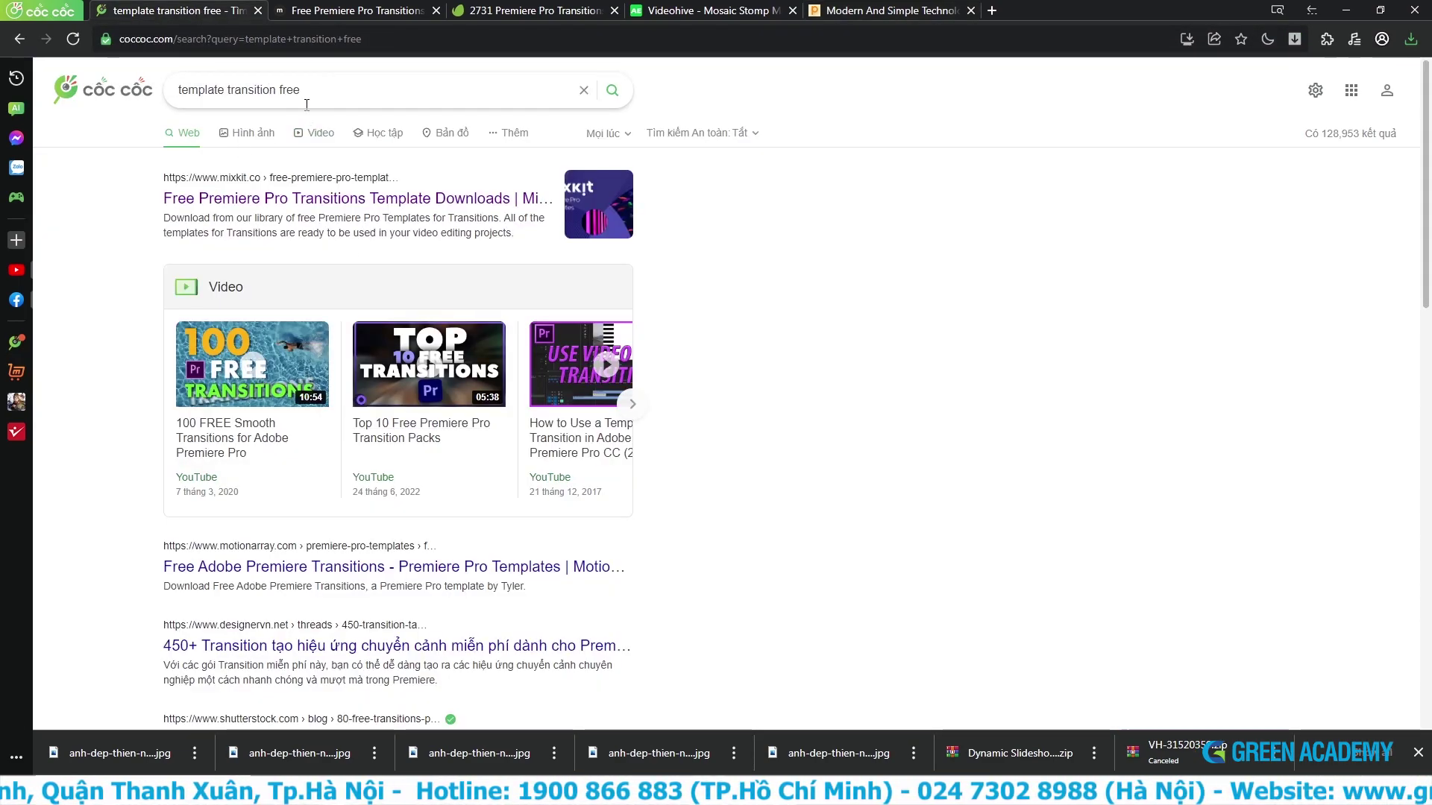
scroll(225, 580, down, 4)
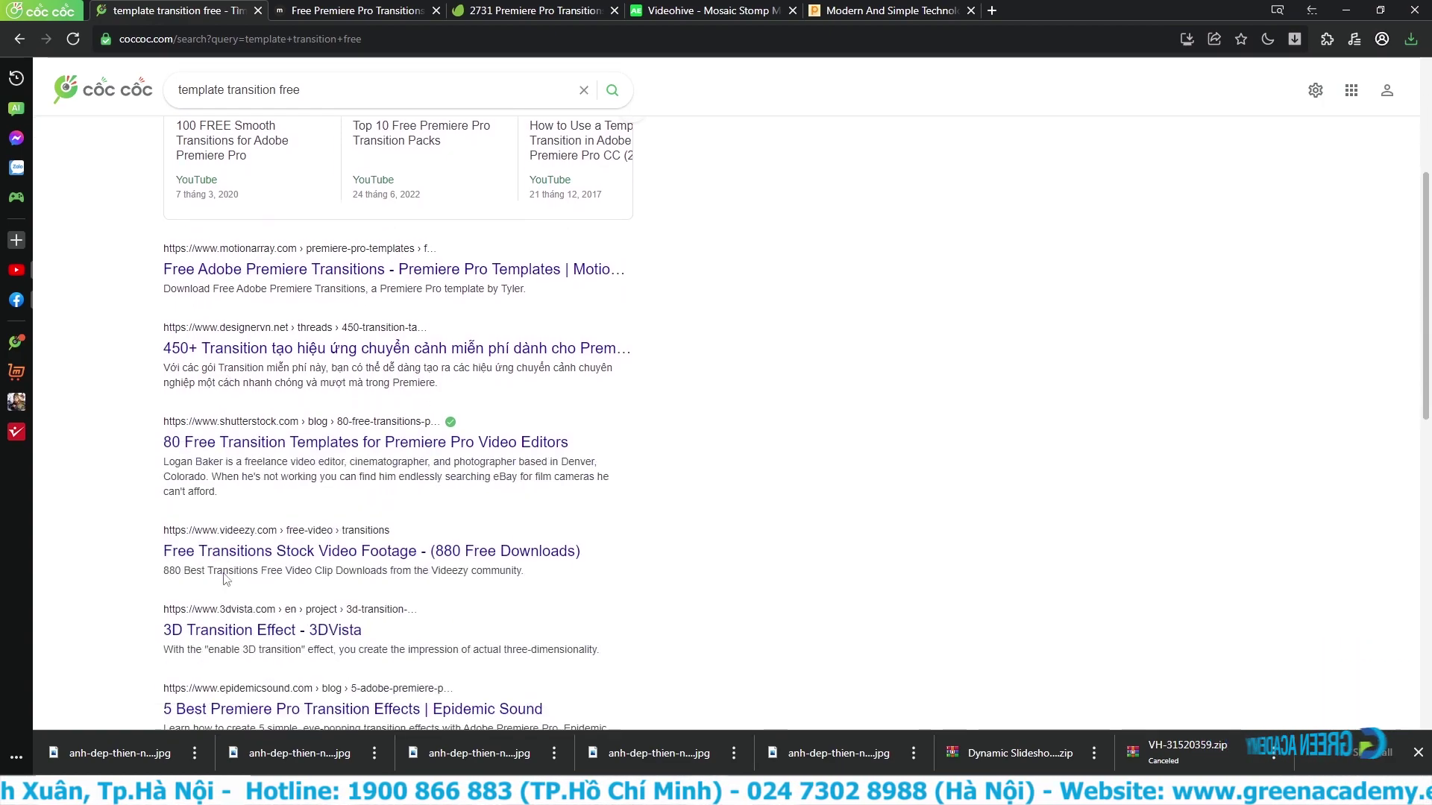
scroll(226, 580, down, 3)
scroll(249, 585, up, 6)
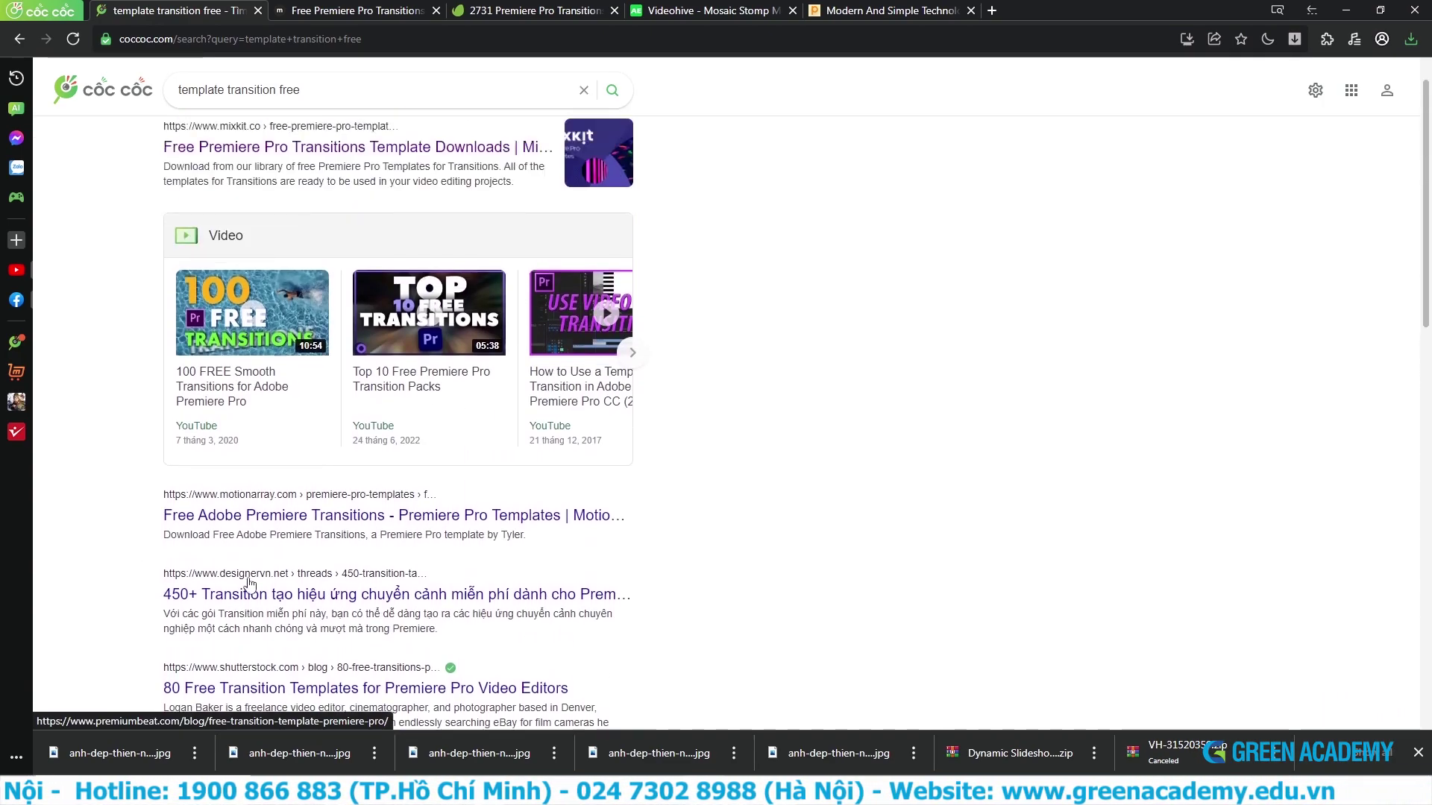
scroll(249, 586, up, 1)
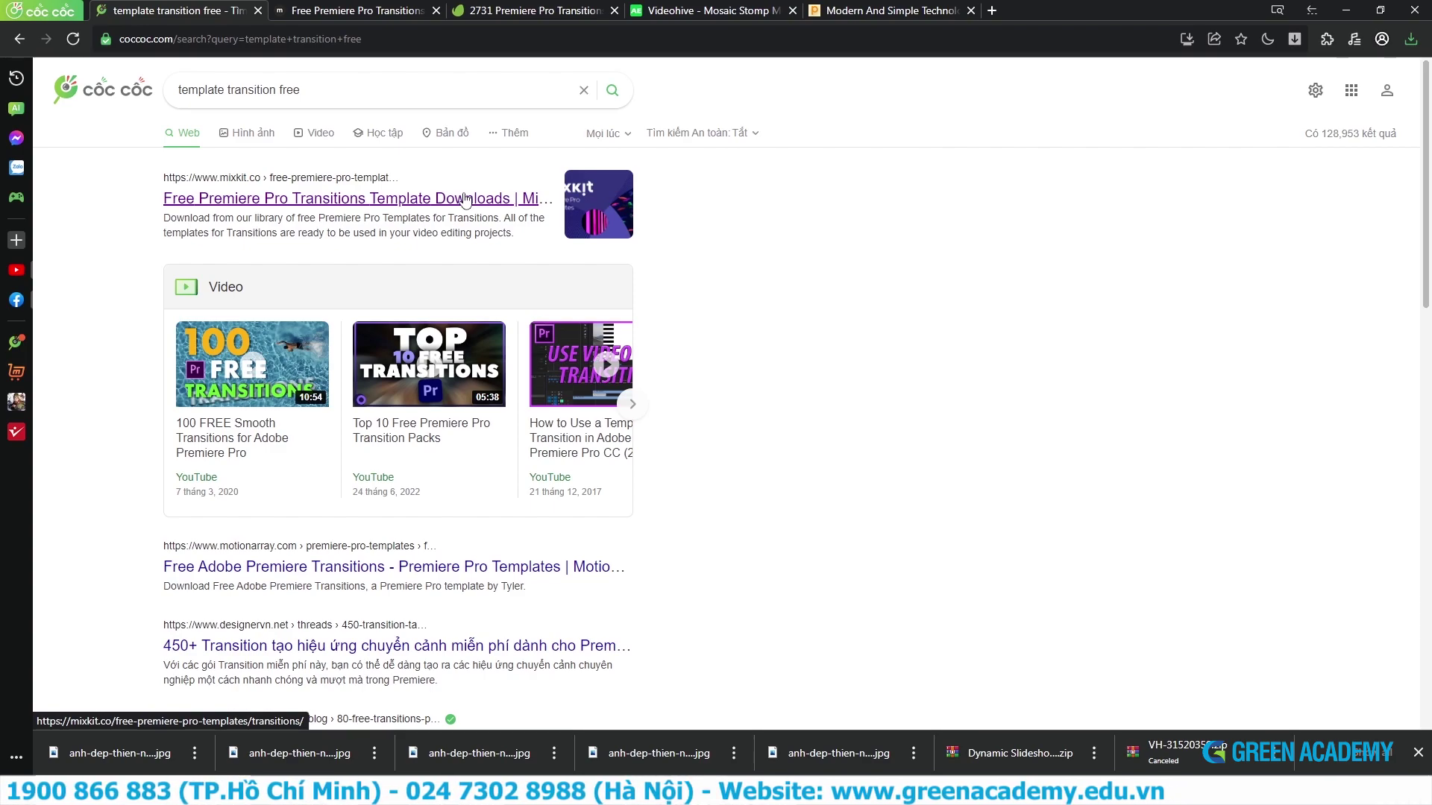
- Scroll Mixkit's free transitions grid, then view Envato Elements' 2,731 Premiere Pro transitions
click(373, 9)
scroll(585, 458, up, 5)
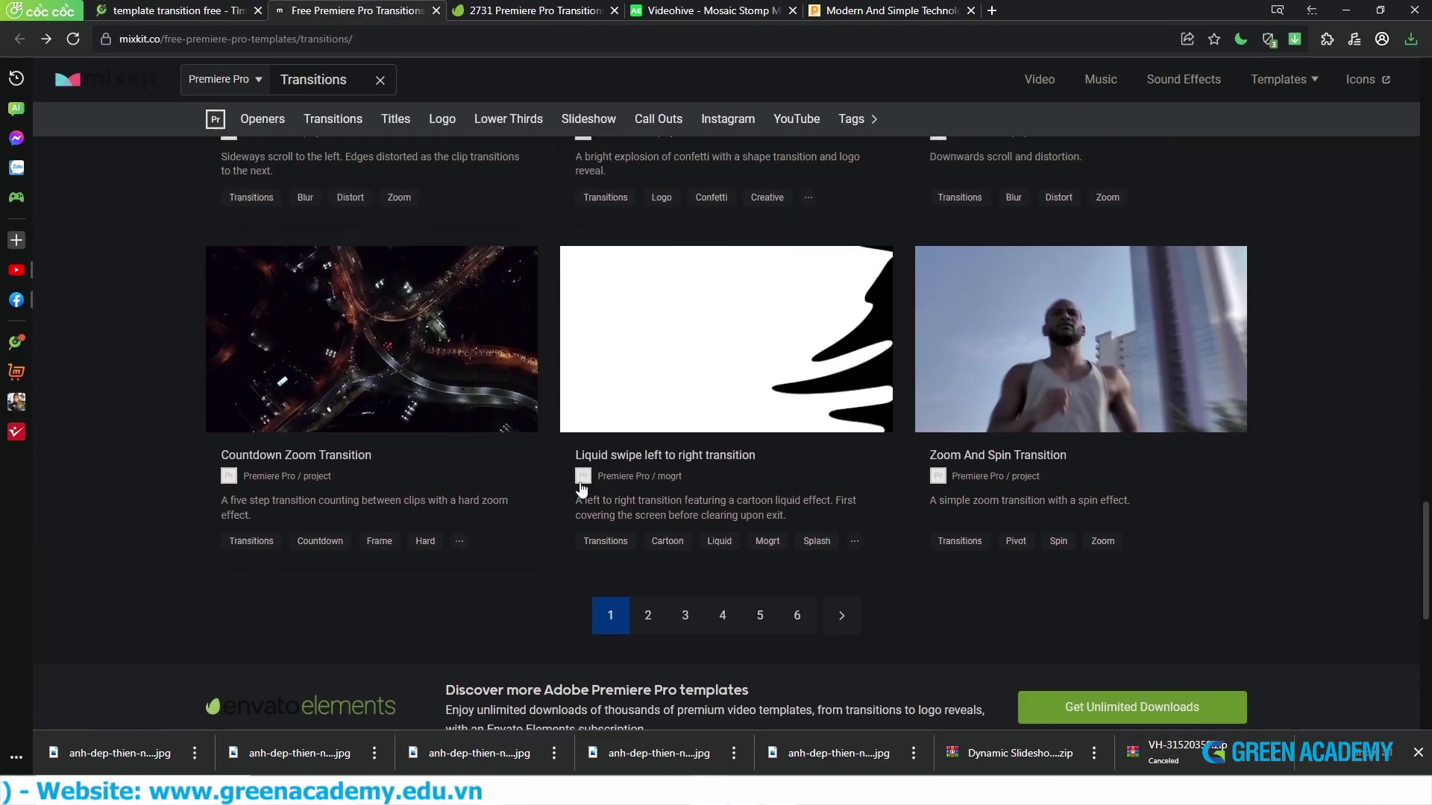
scroll(582, 489, up, 1)
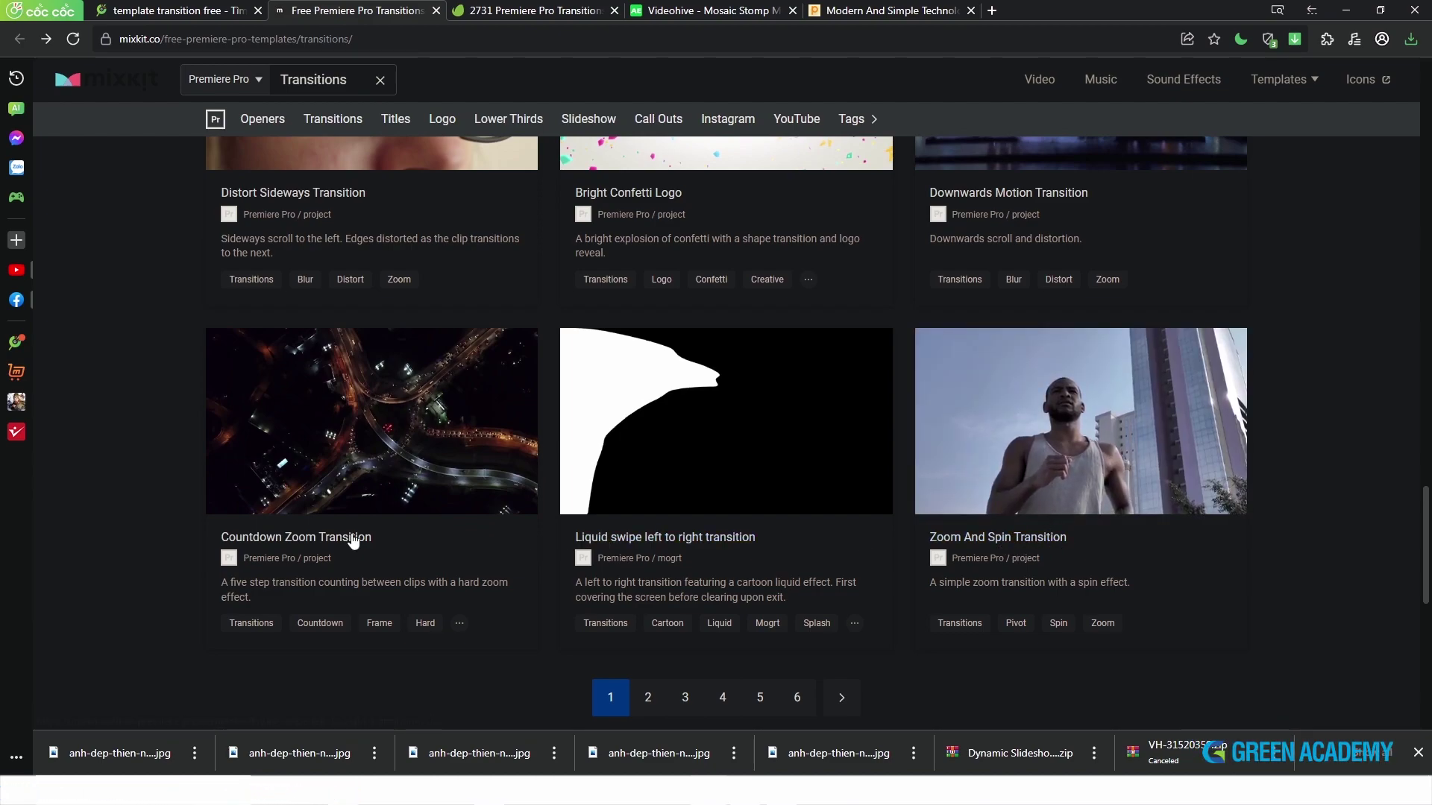
scroll(354, 542, up, 3)
scroll(1214, 453, up, 2)
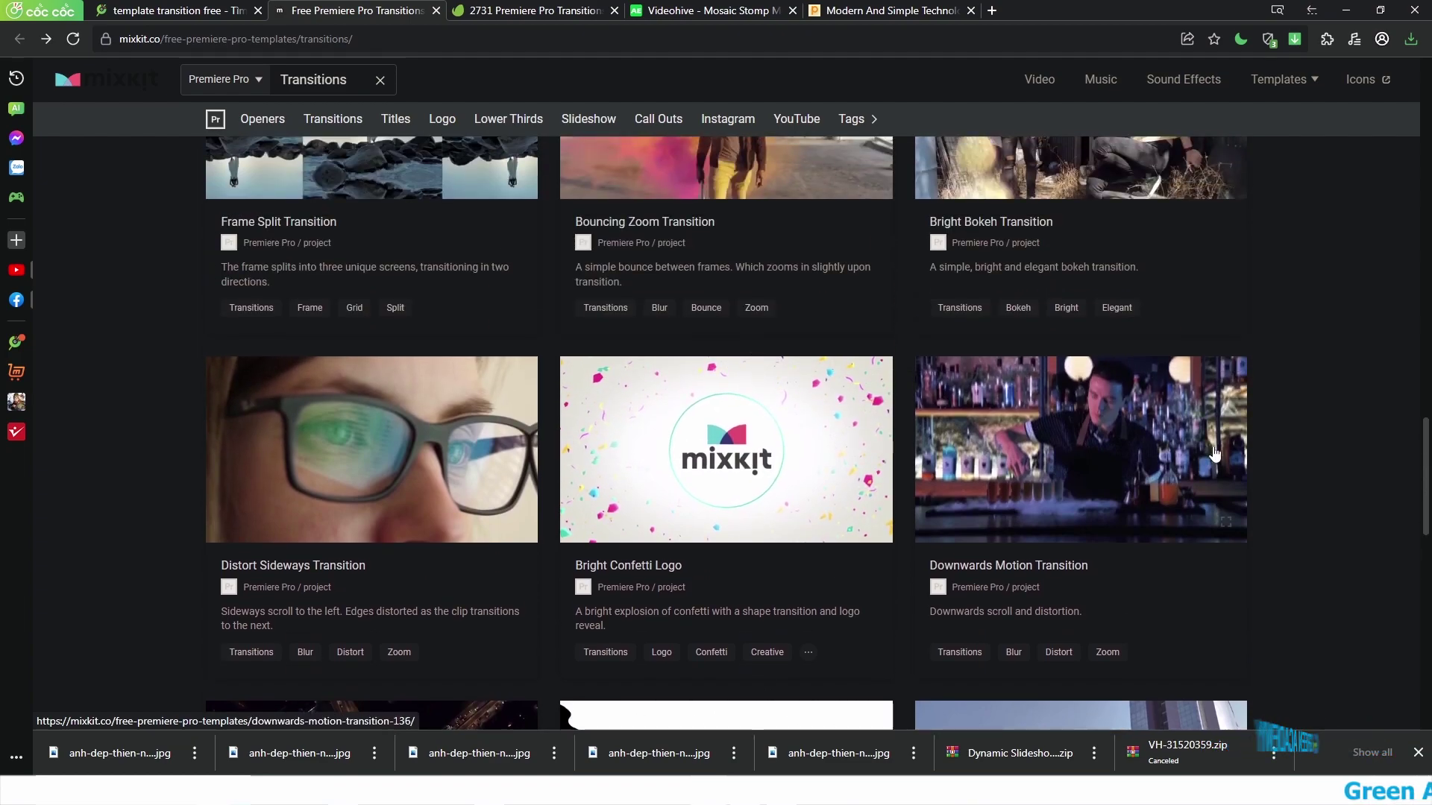
scroll(1214, 454, up, 3)
scroll(555, 217, up, 5)
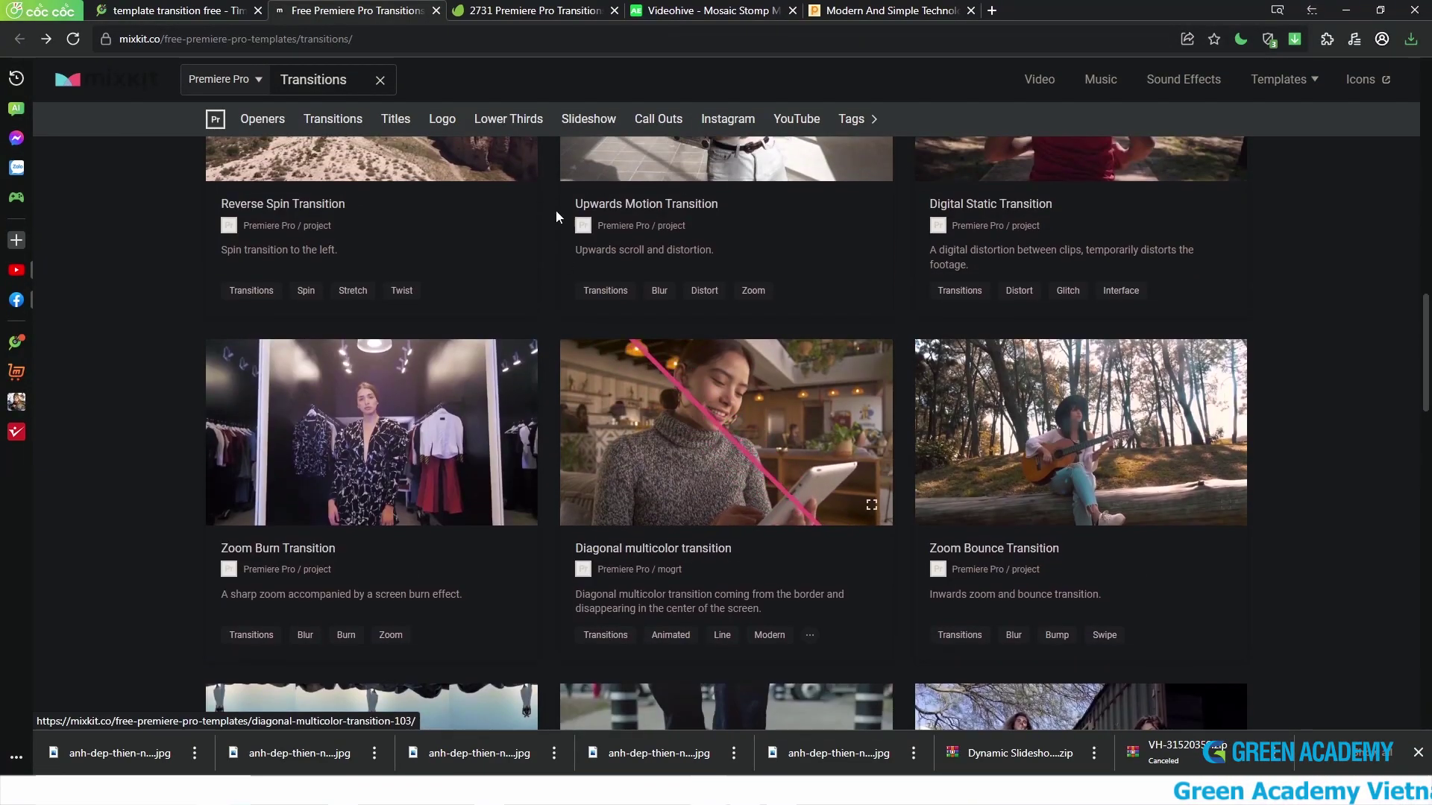
click(520, 9)
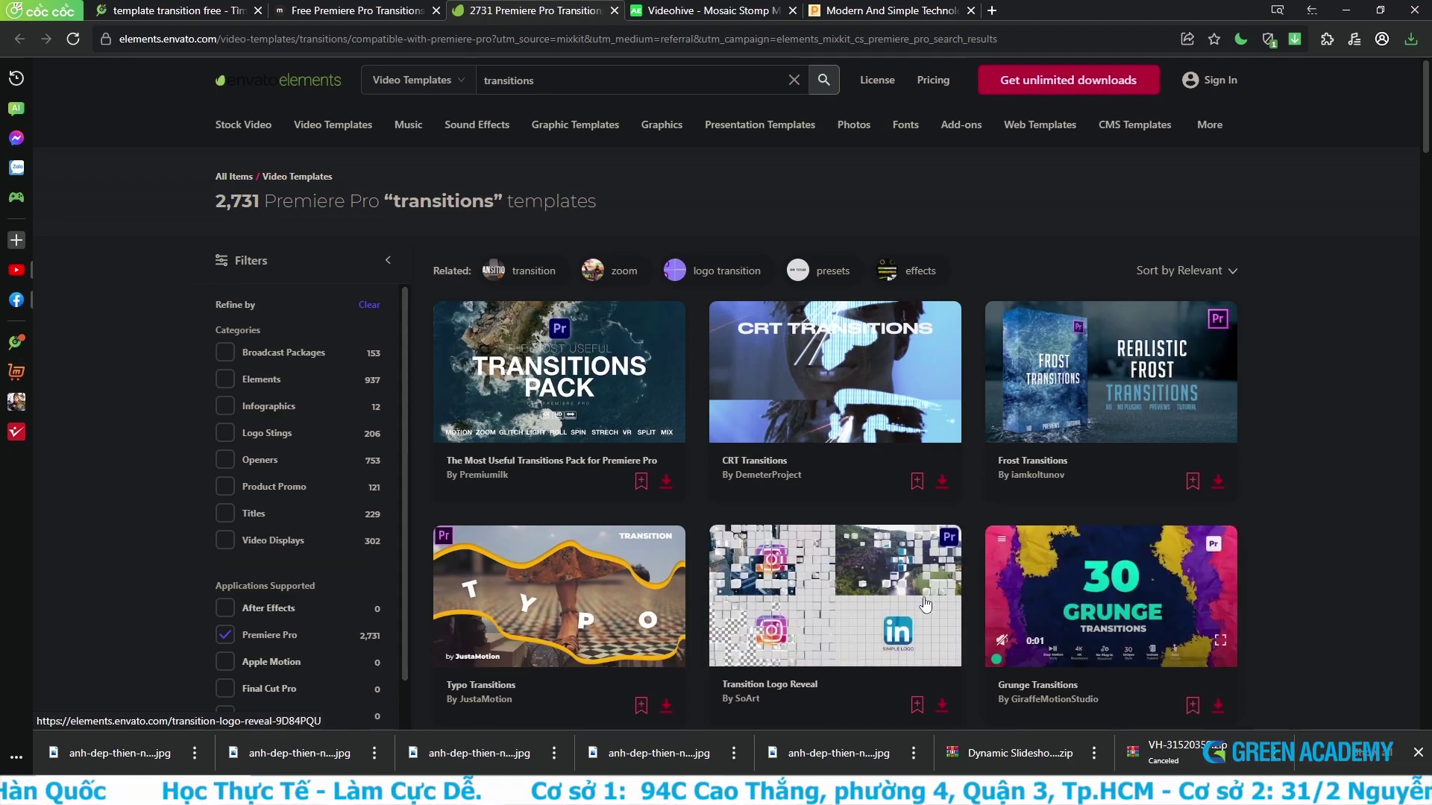
- Resume the Pikbest technology template preview, pause at 0:10, then go to Mosaic Stomp's page
click(870, 13)
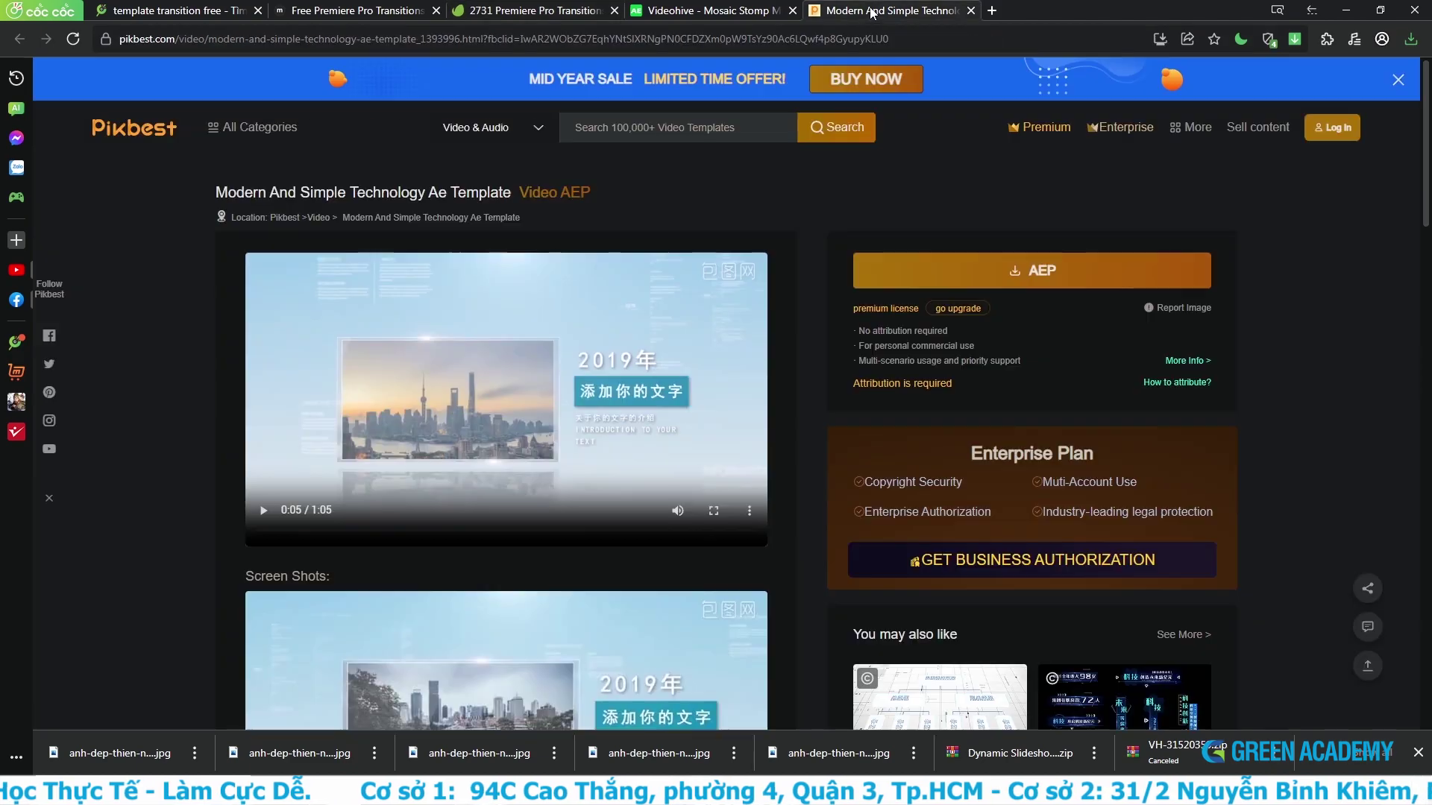
mouse_move(415, 435)
scroll(283, 541, down, 3)
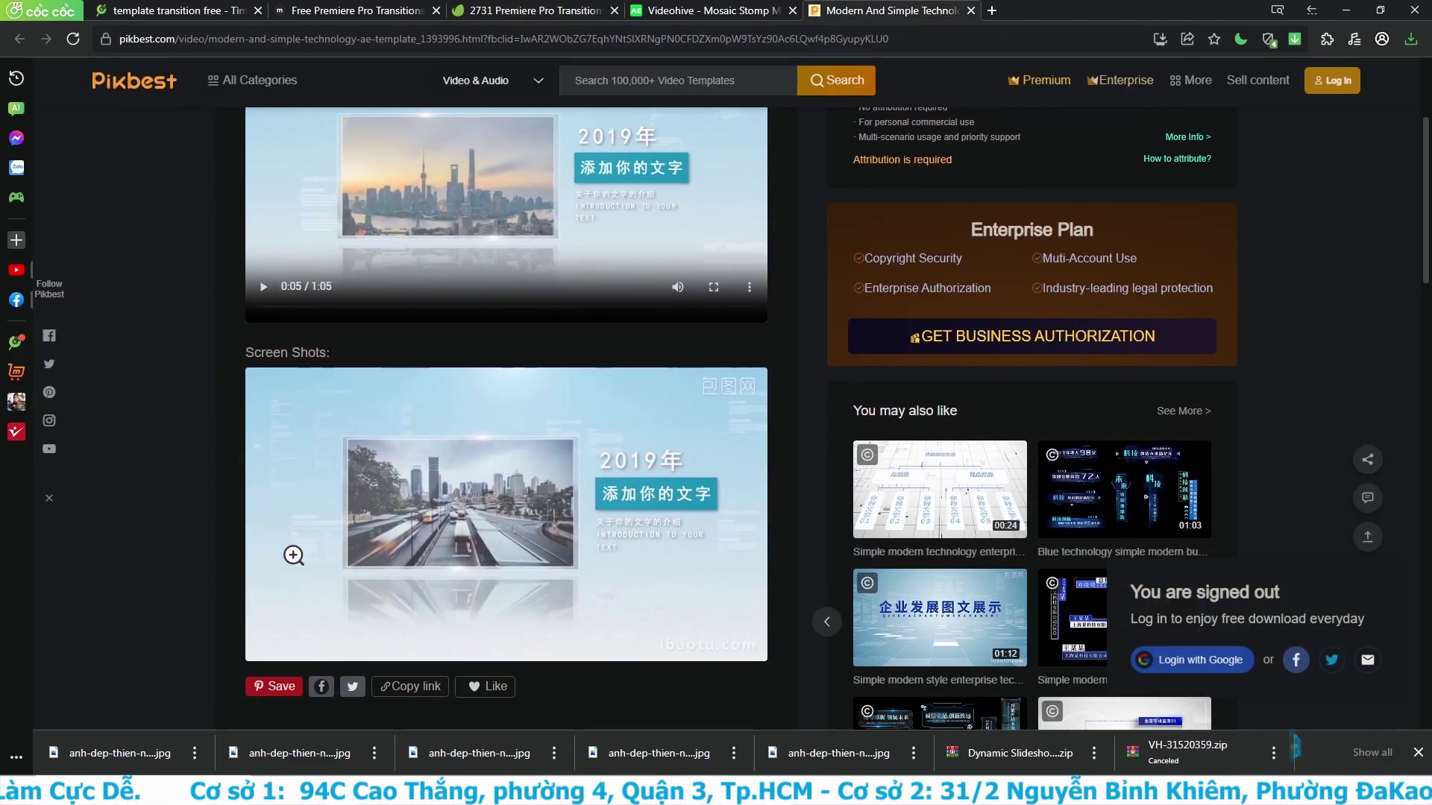
click(263, 288)
scroll(407, 438, up, 2)
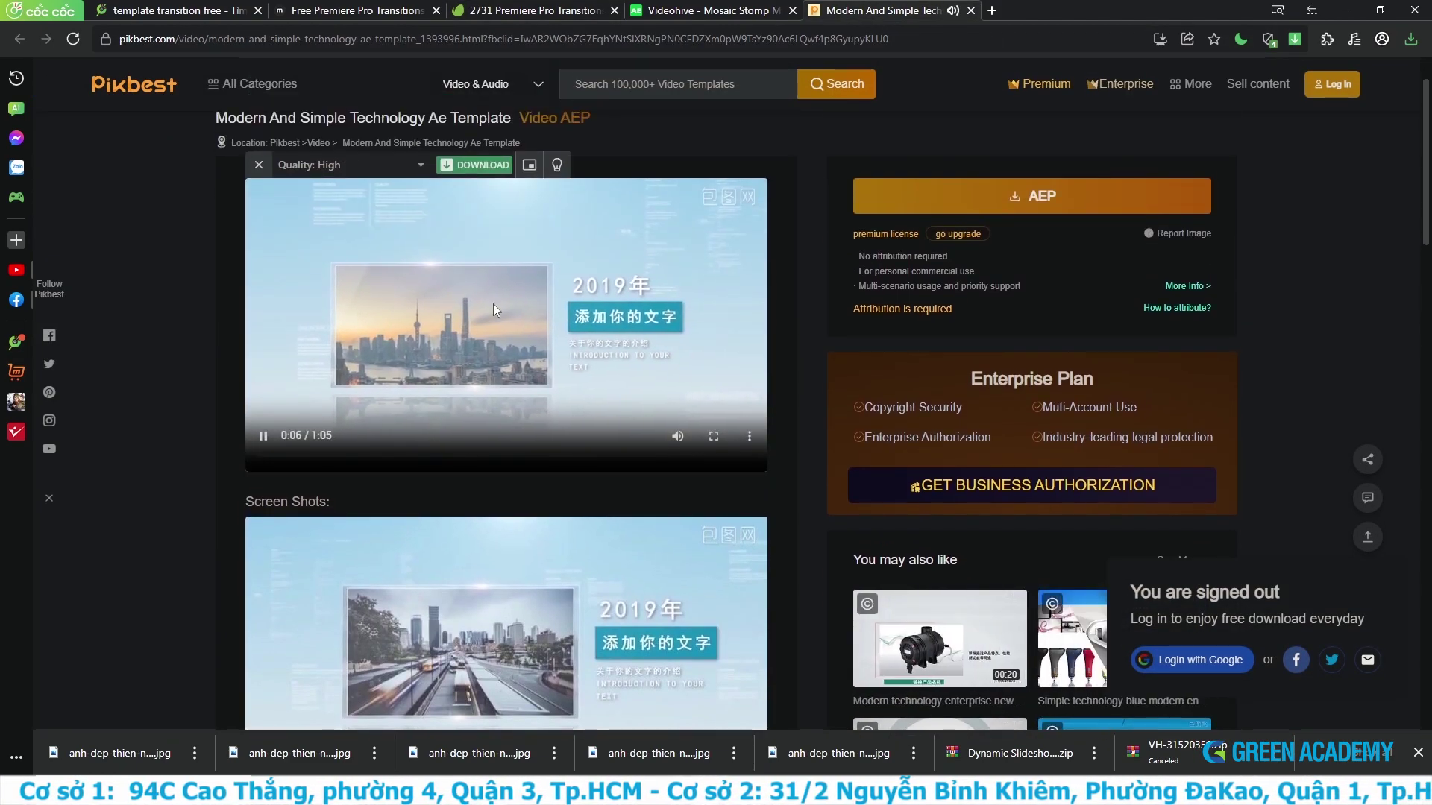
click(263, 437)
scroll(671, 299, up, 1)
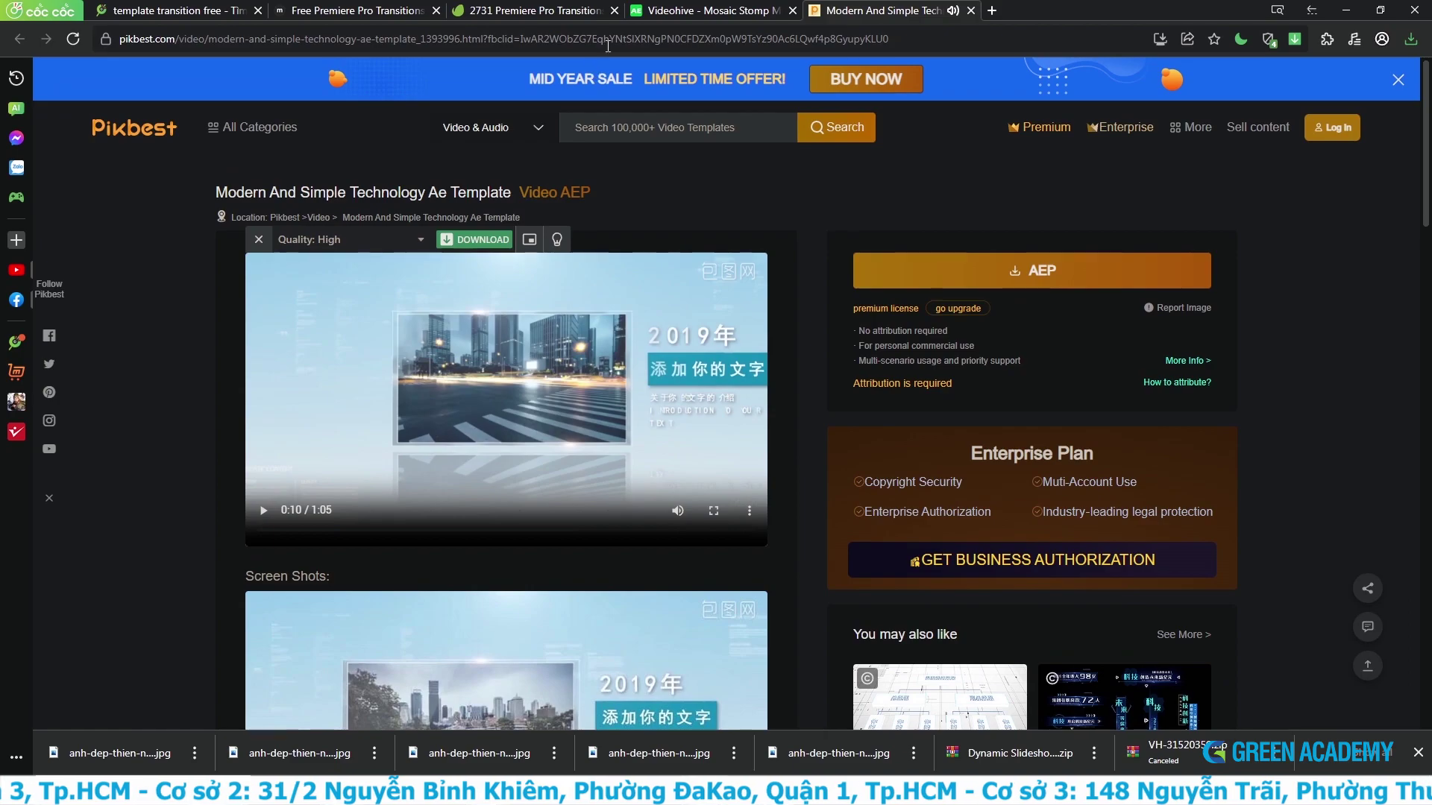
click(683, 15)
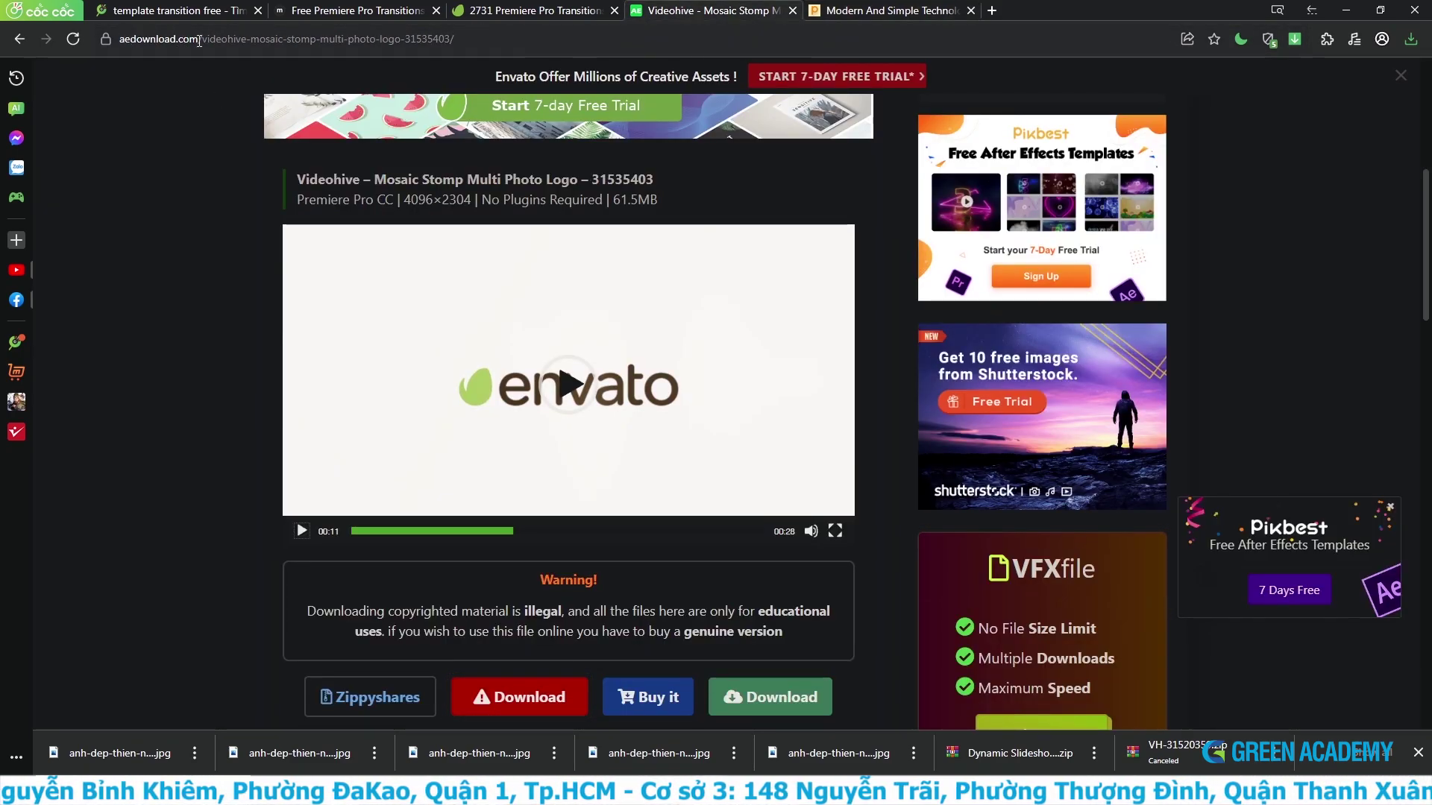
- Scroll AEDownload's Premiere Pro category until the Triangles Promo slideshow thumbnail shows
scroll(718, 414, up, 6)
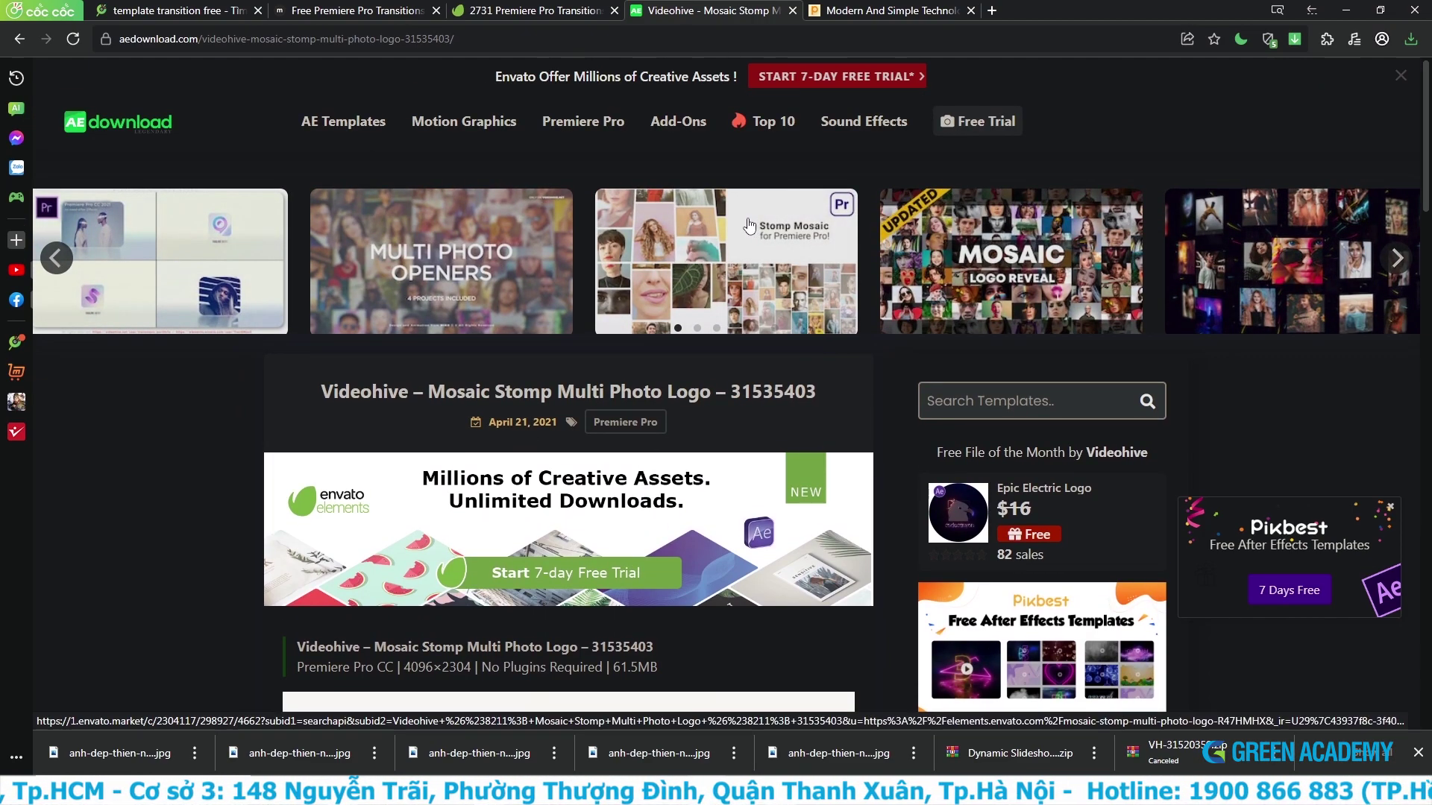
mouse_move(337, 129)
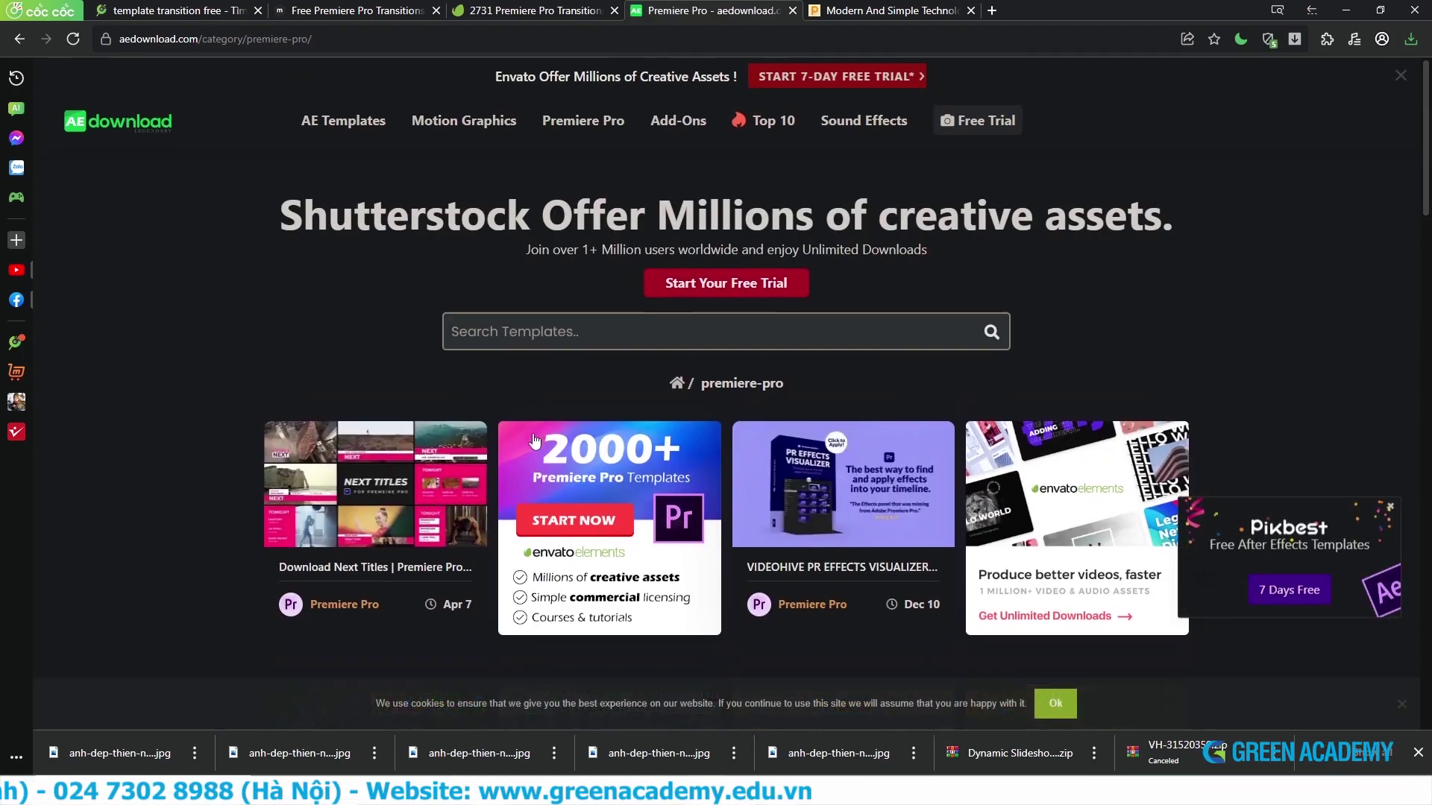
scroll(821, 489, down, 3)
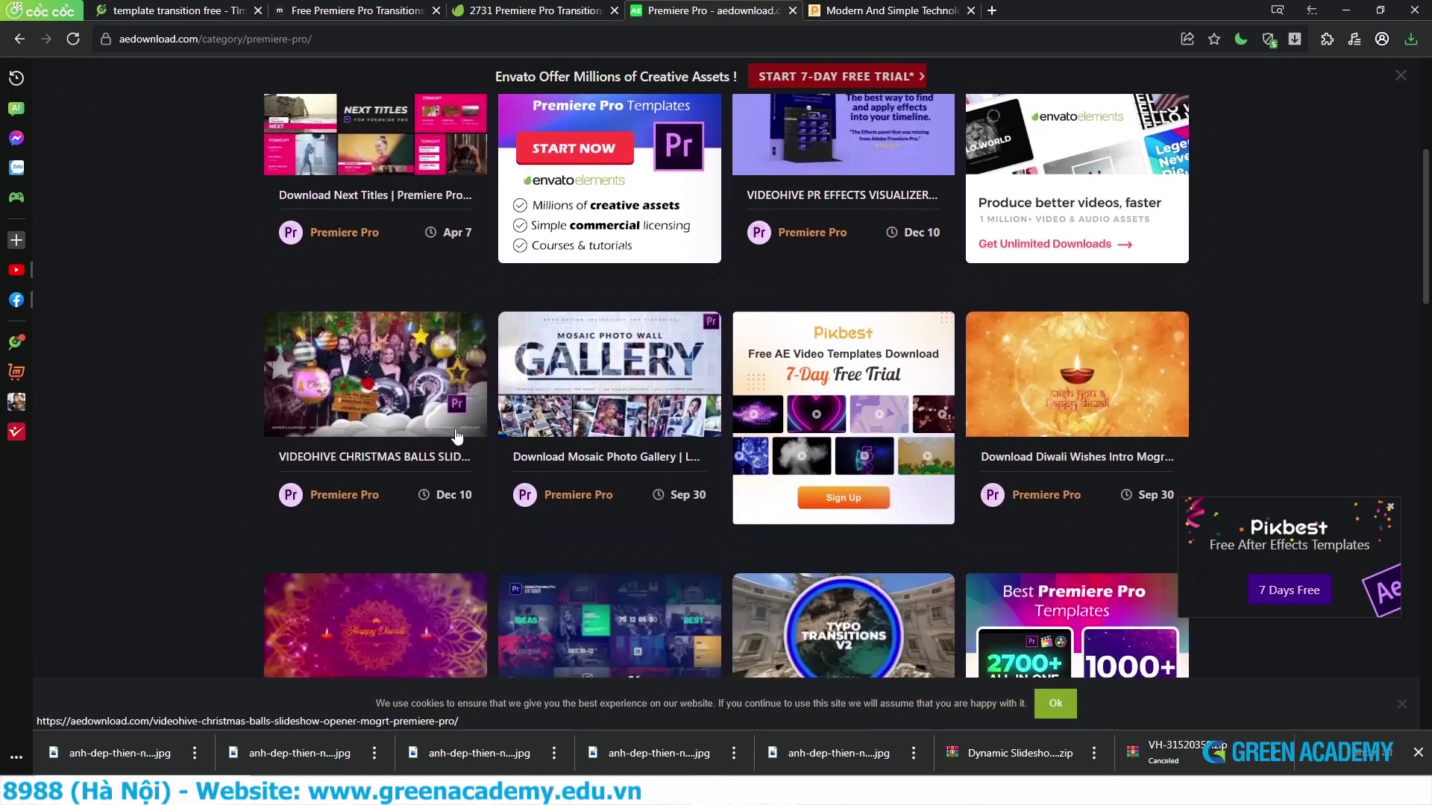
scroll(669, 513, down, 4)
scroll(362, 343, down, 1)
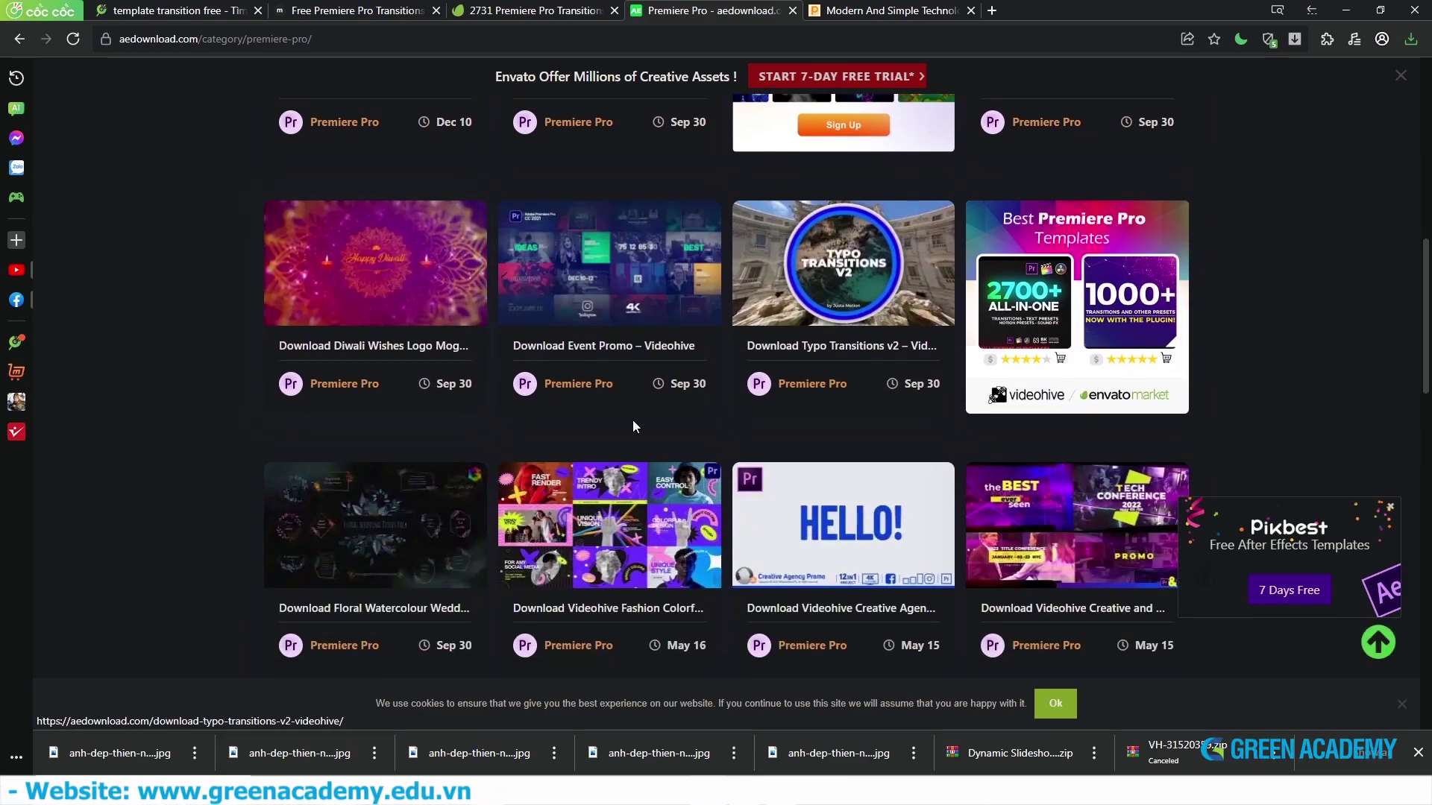
scroll(632, 426, down, 2)
scroll(720, 421, down, 3)
scroll(807, 416, down, 2)
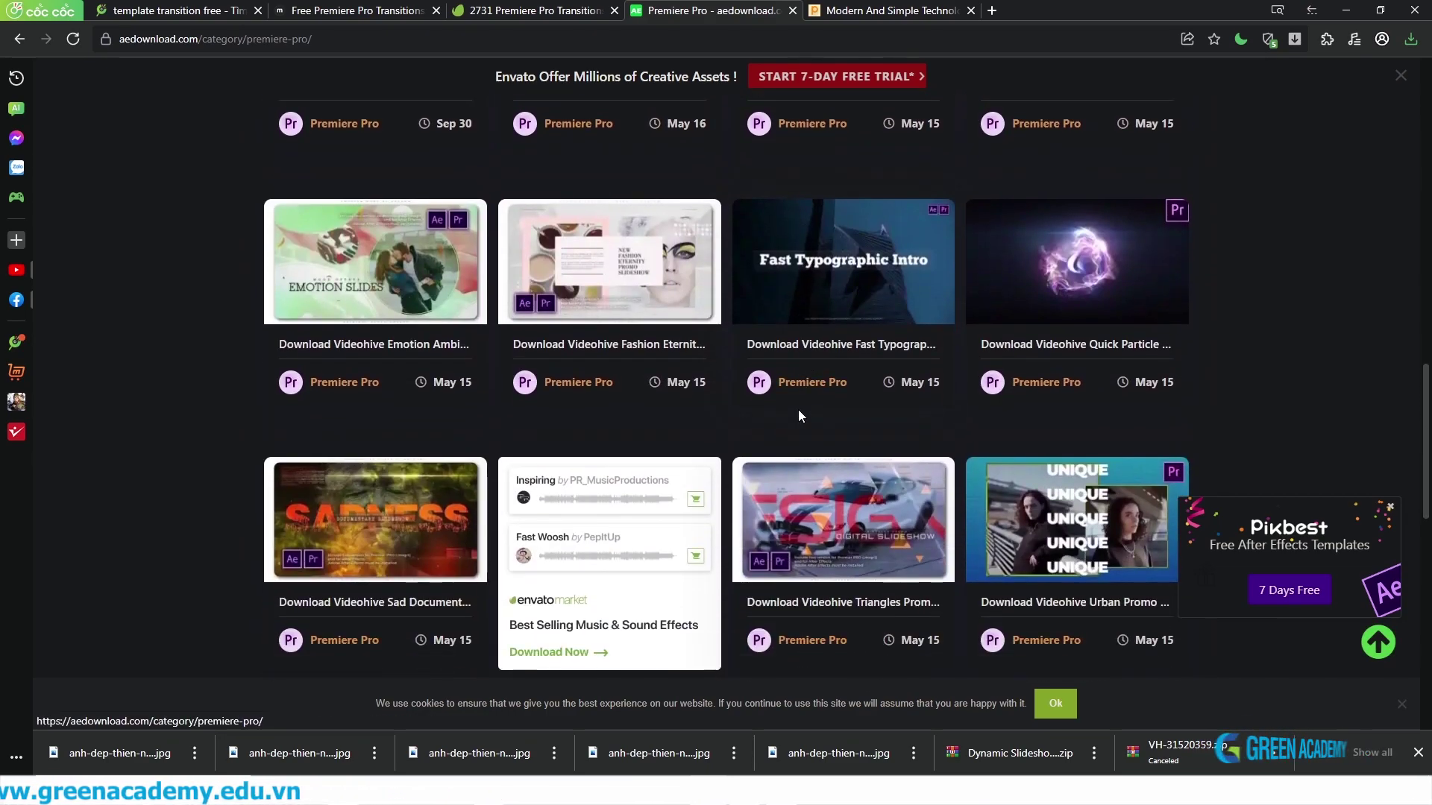
scroll(798, 414, down, 1)
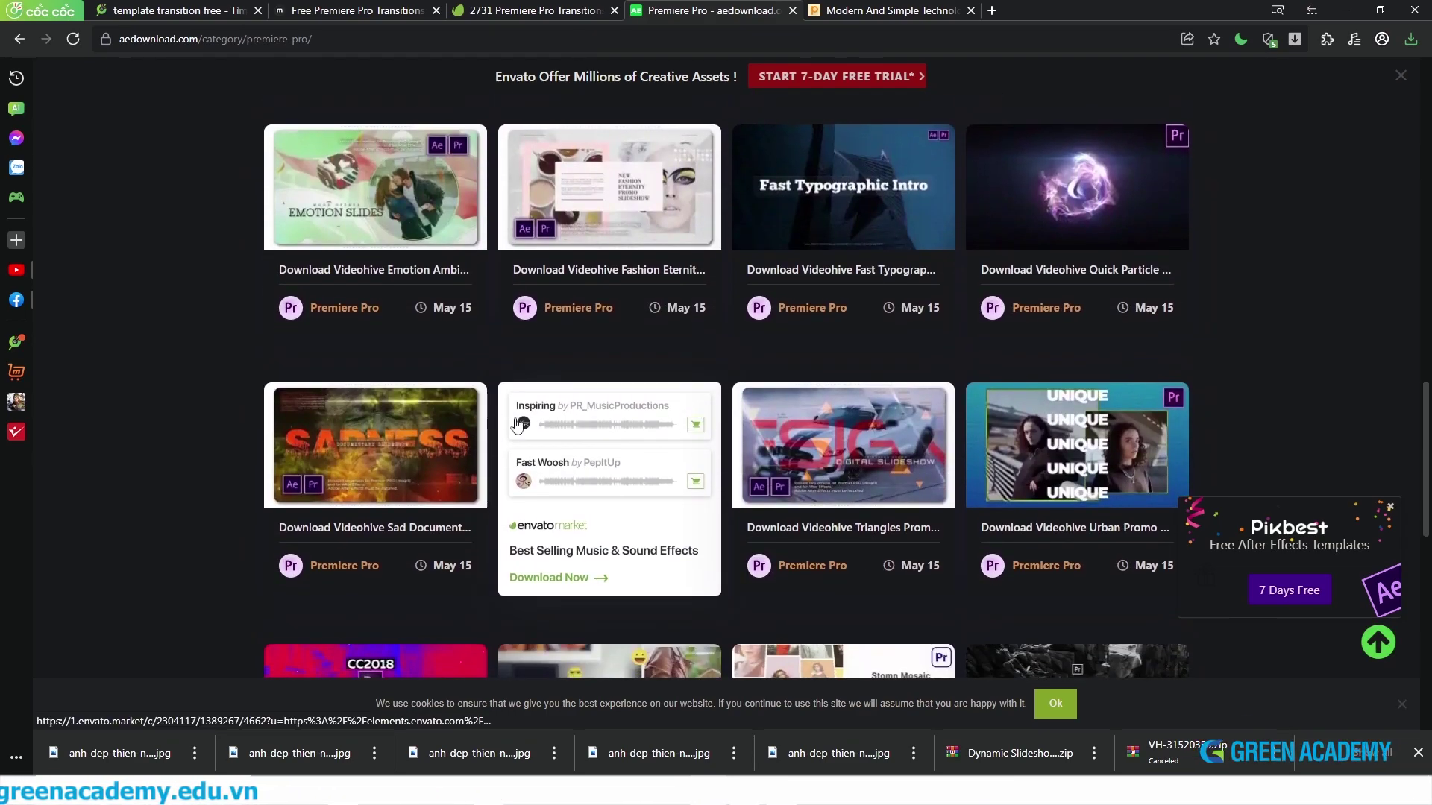
- Open the Triangles Promo Digital Slideshow page and play its demo video, pausing at 00:40
click(821, 478)
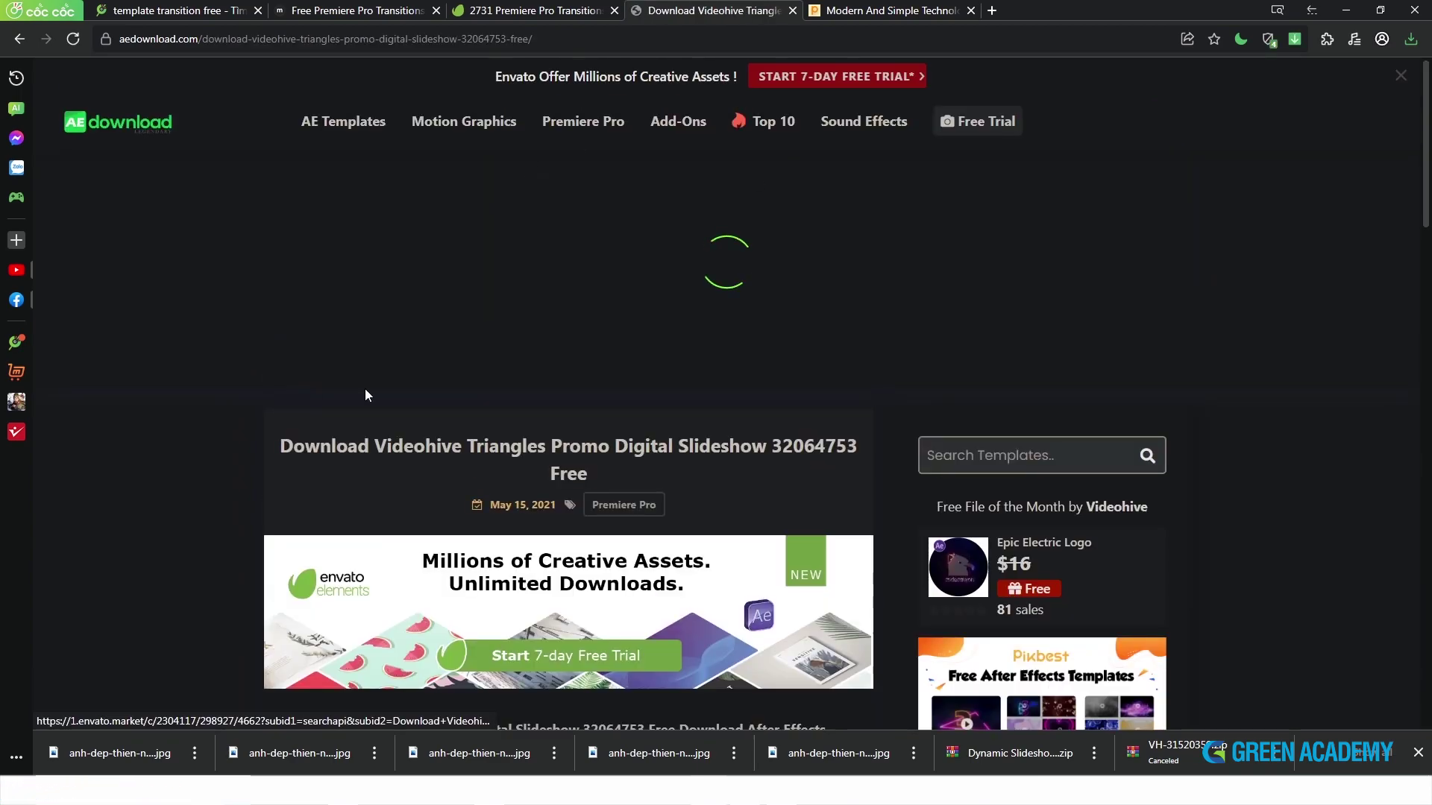
scroll(657, 400, down, 4)
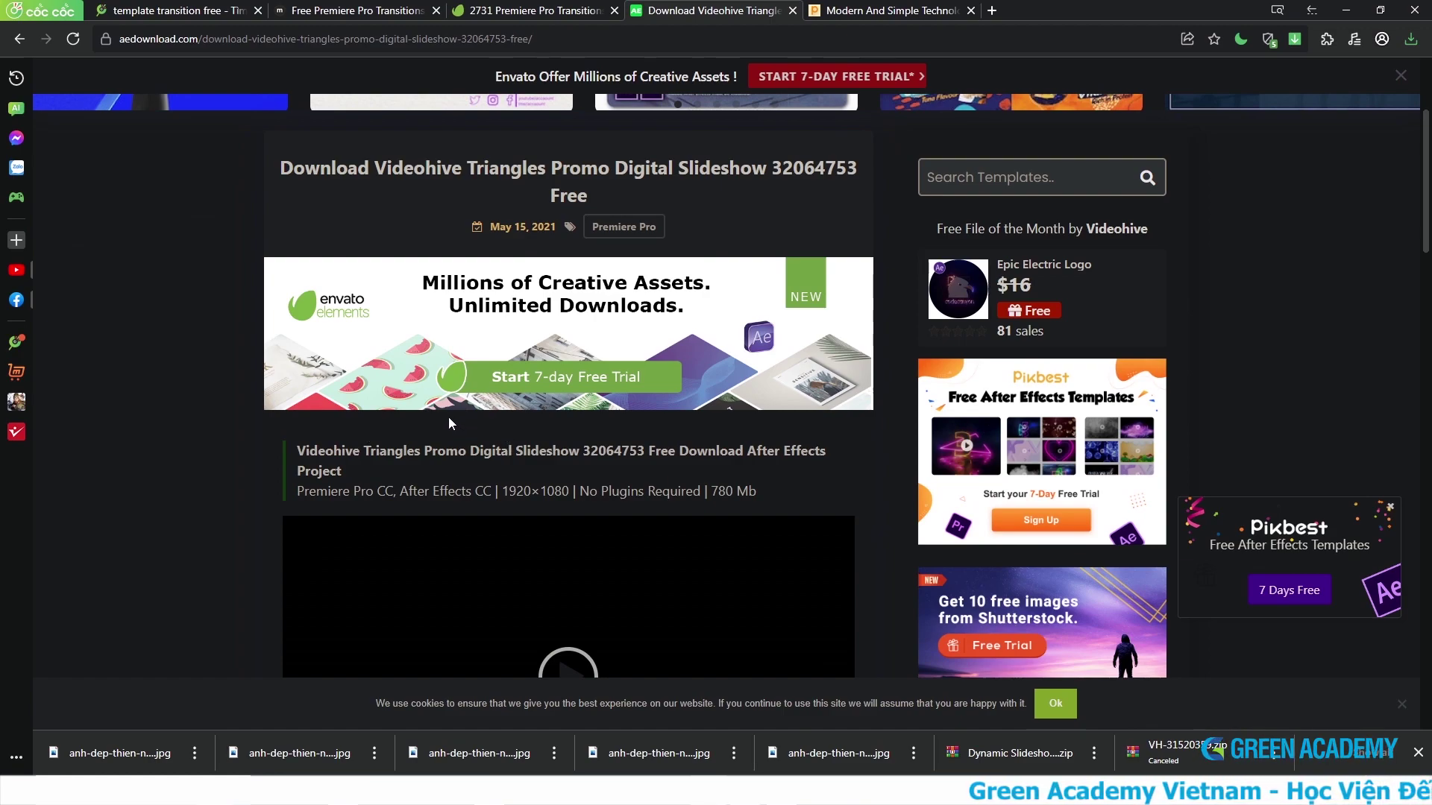
scroll(321, 469, down, 3)
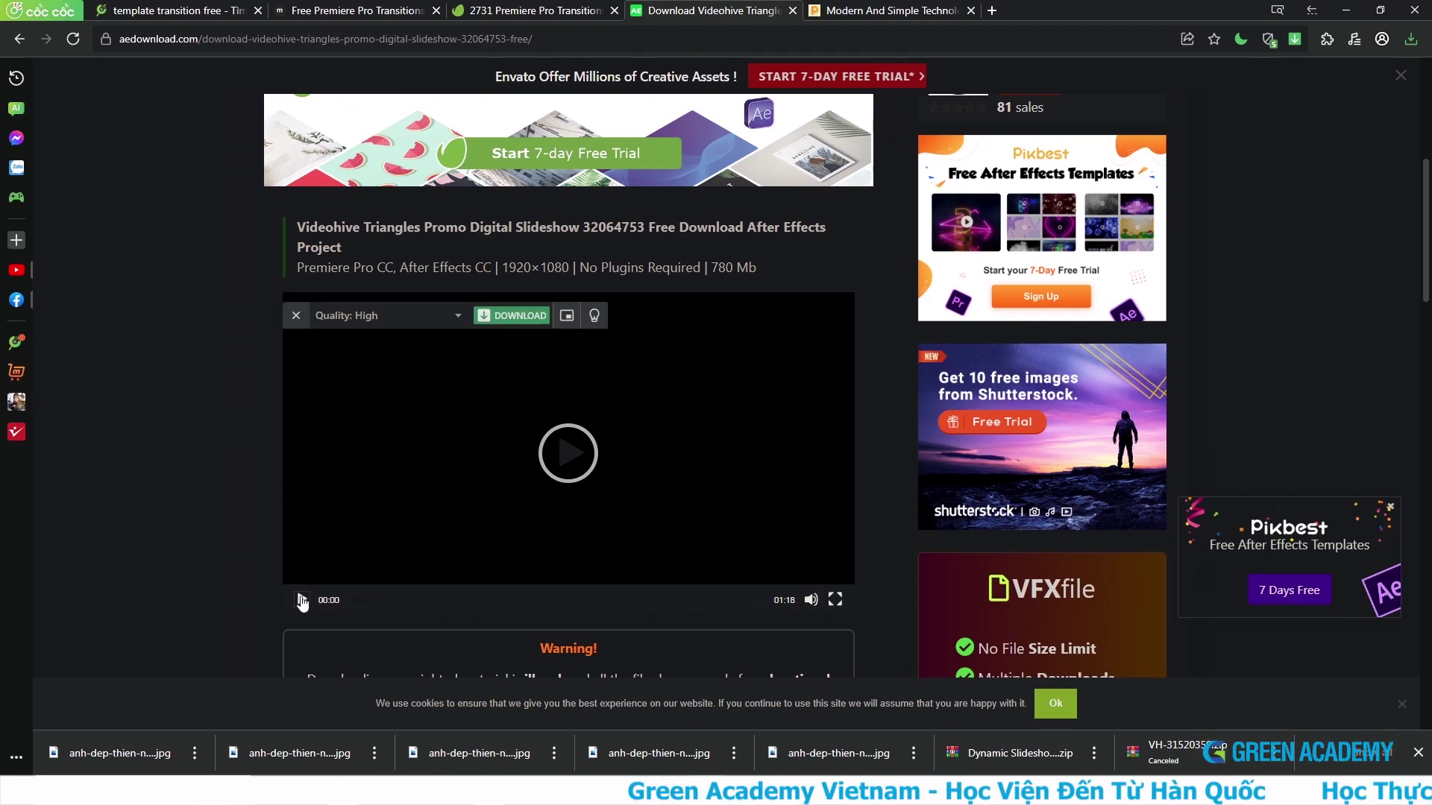
click(301, 601)
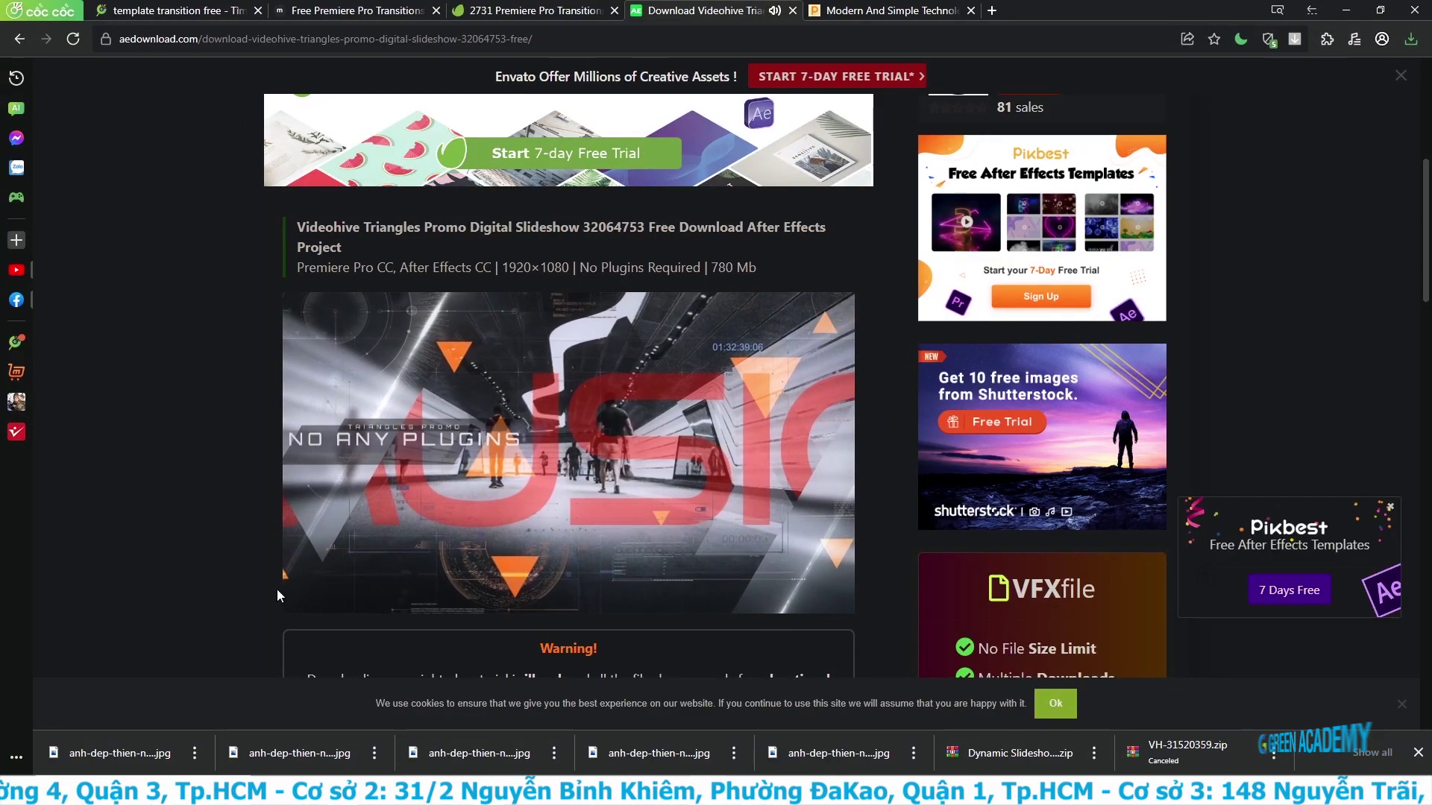
mouse_move(288, 611)
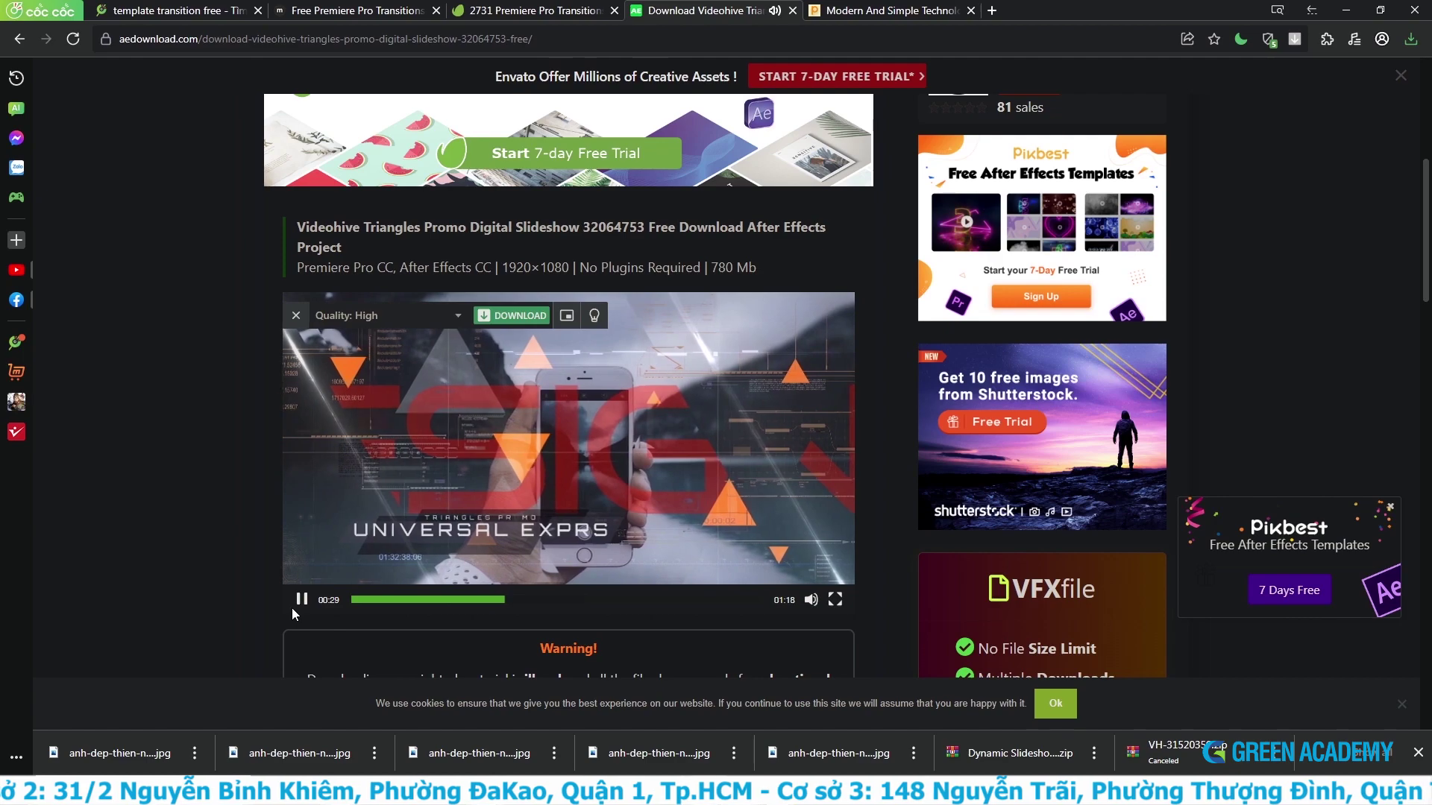
click(302, 600)
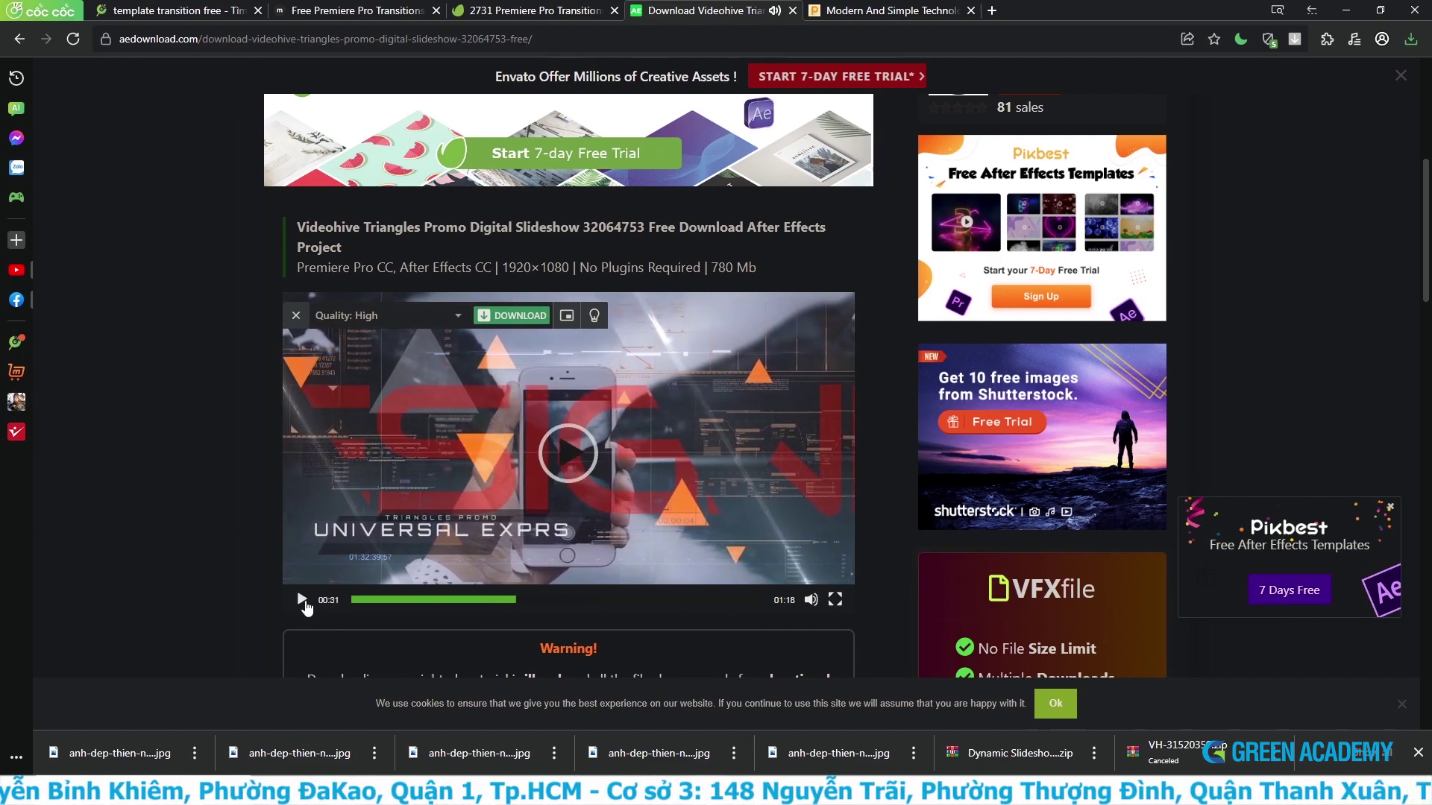
click(1417, 751)
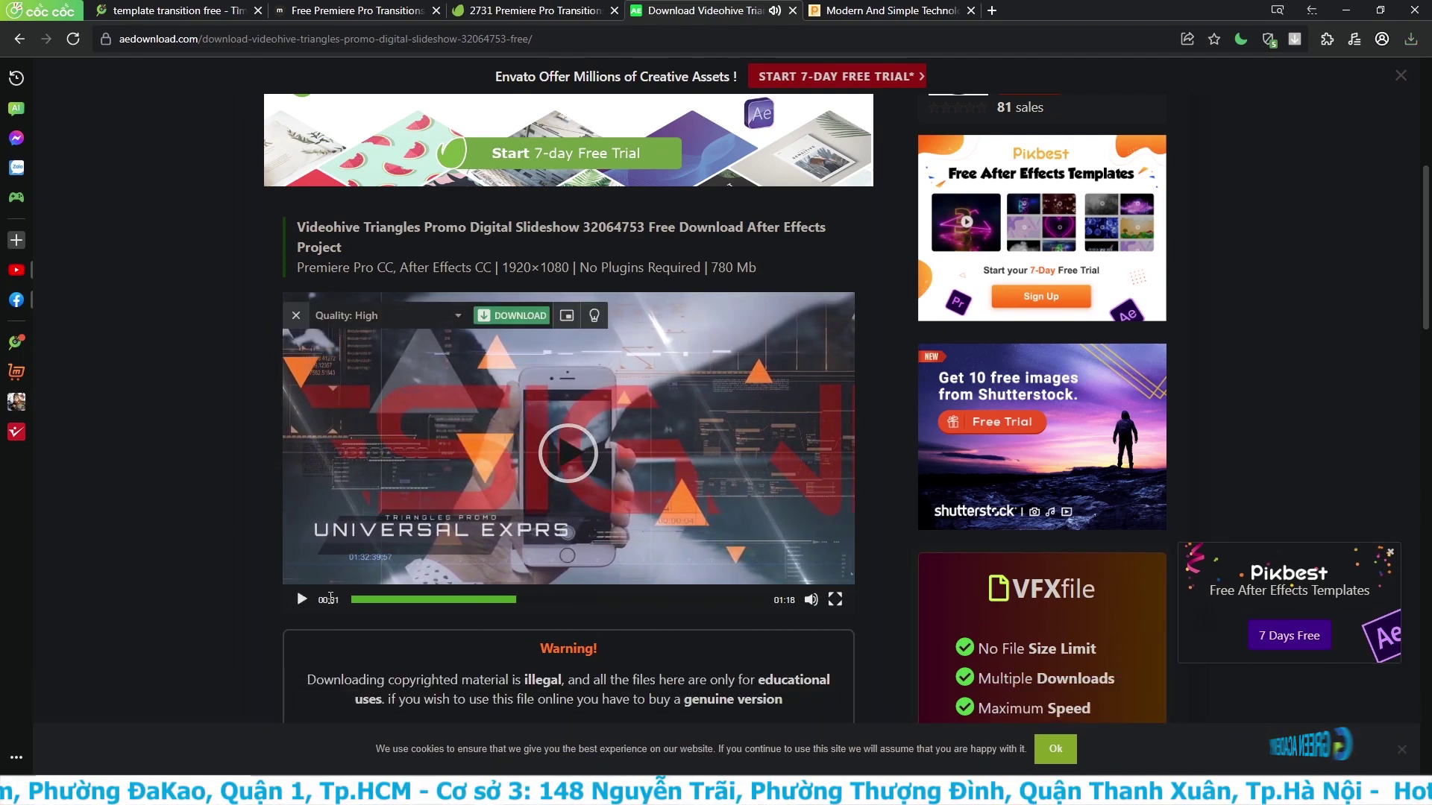
click(304, 602)
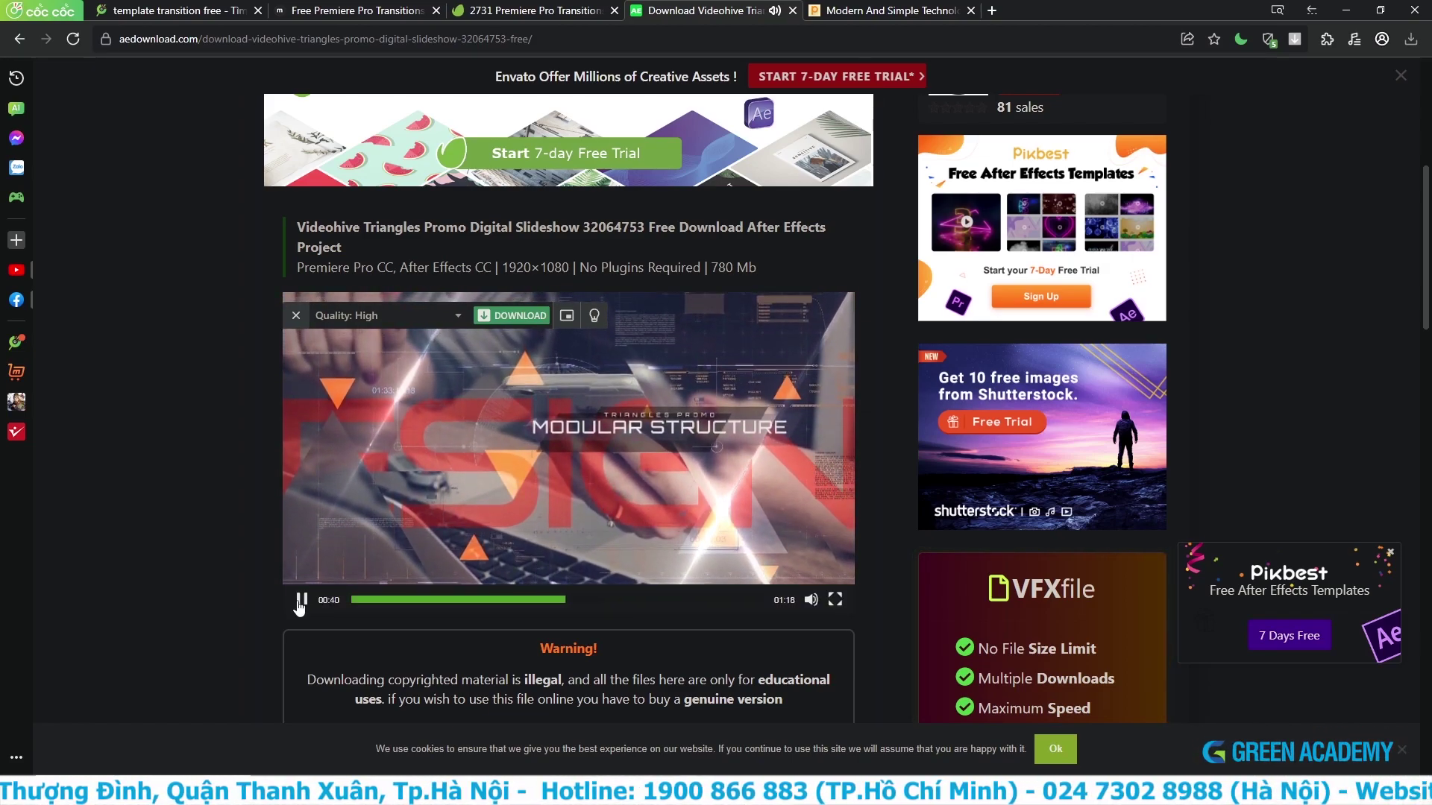
key(space)
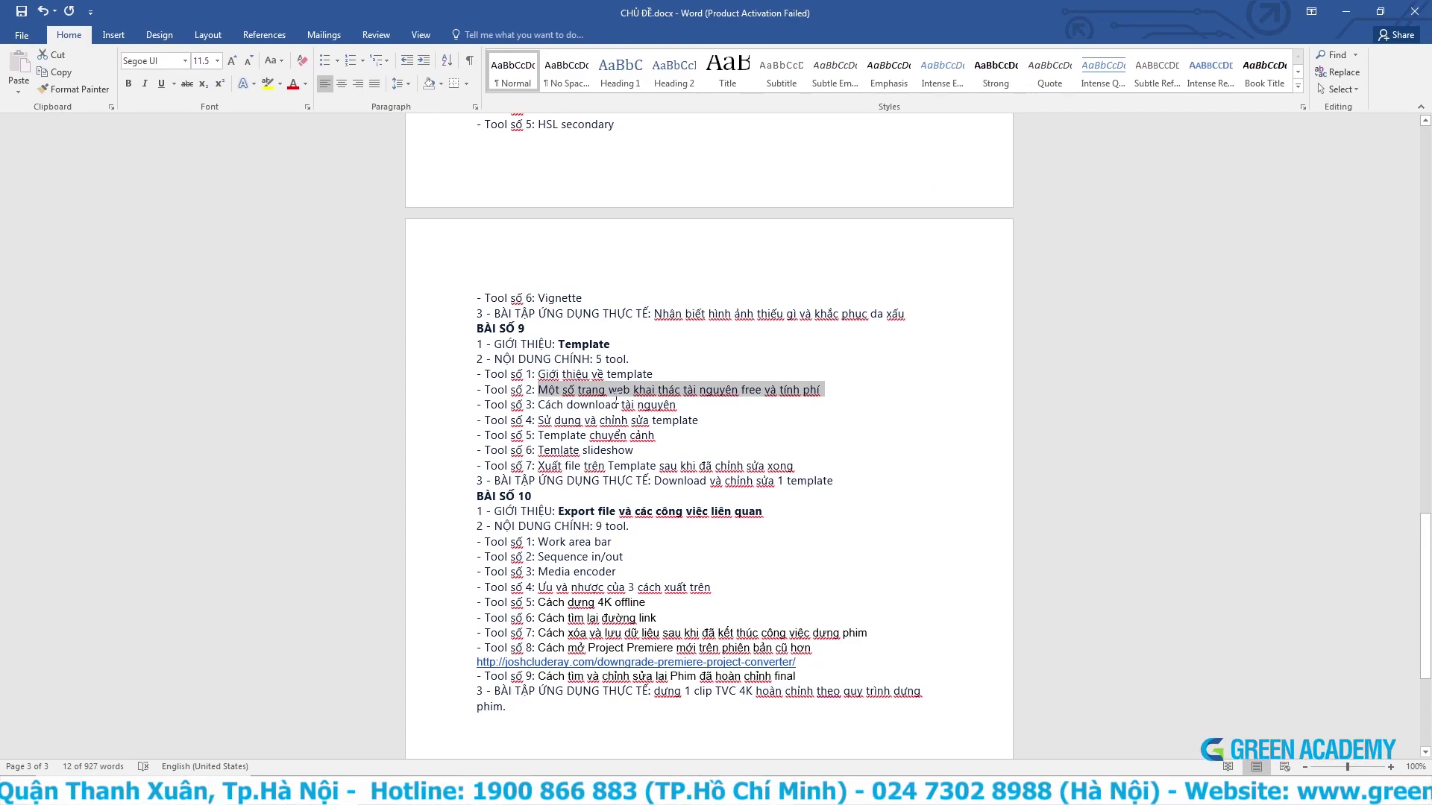
- Reselect the Tool số 2 description, then select the whole Tool số 3 line on downloading resources
click(781, 391)
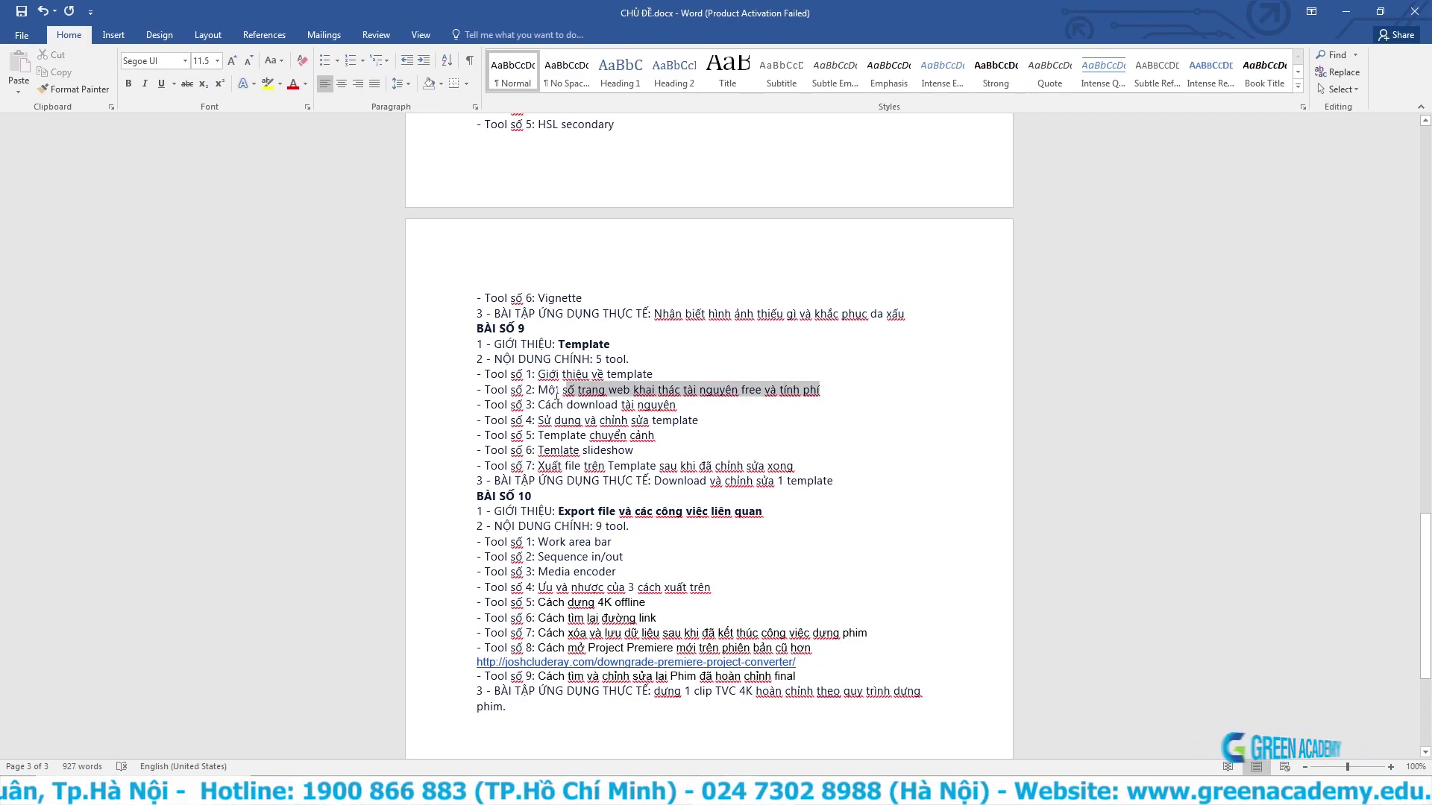
drag(538, 390, 819, 389)
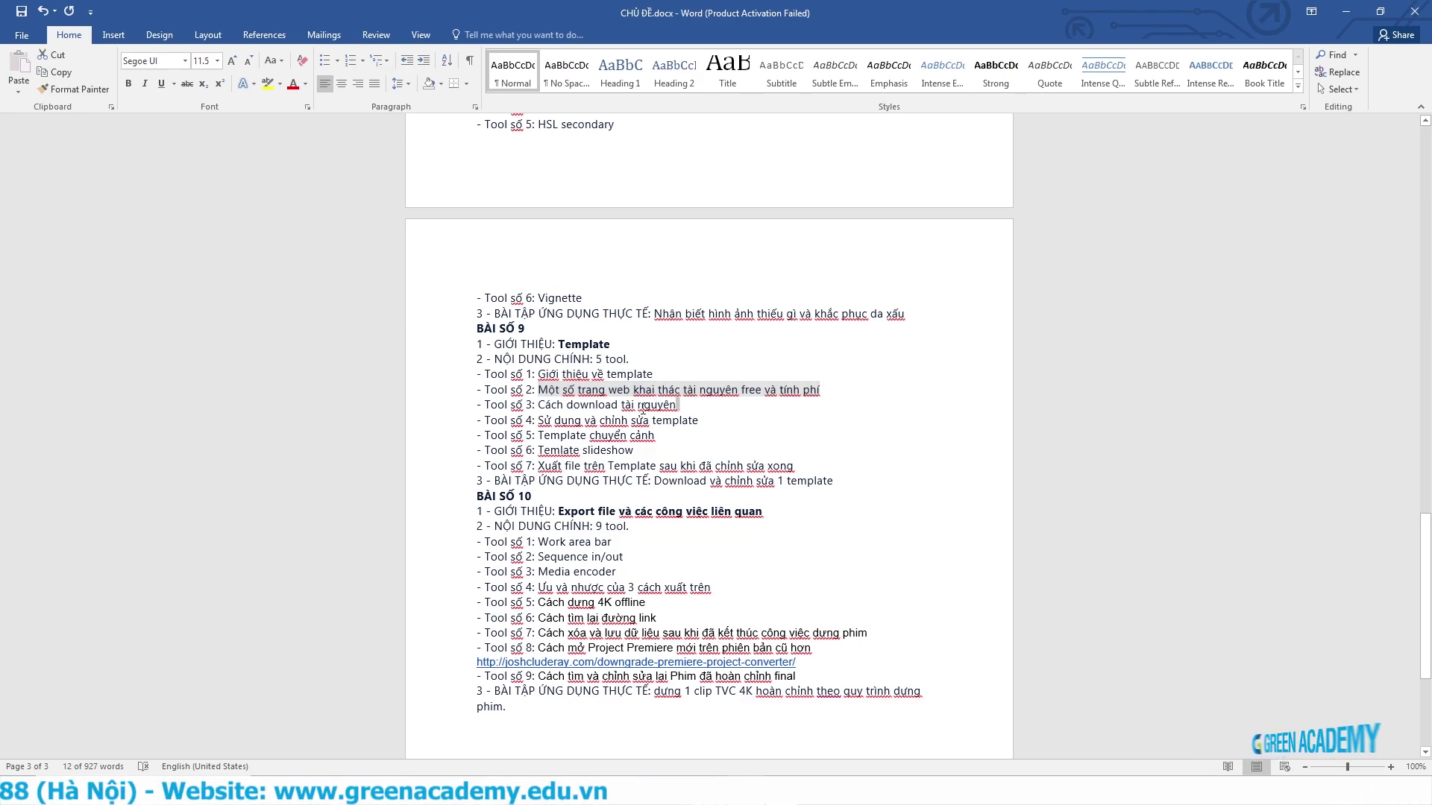
drag(674, 406, 459, 414)
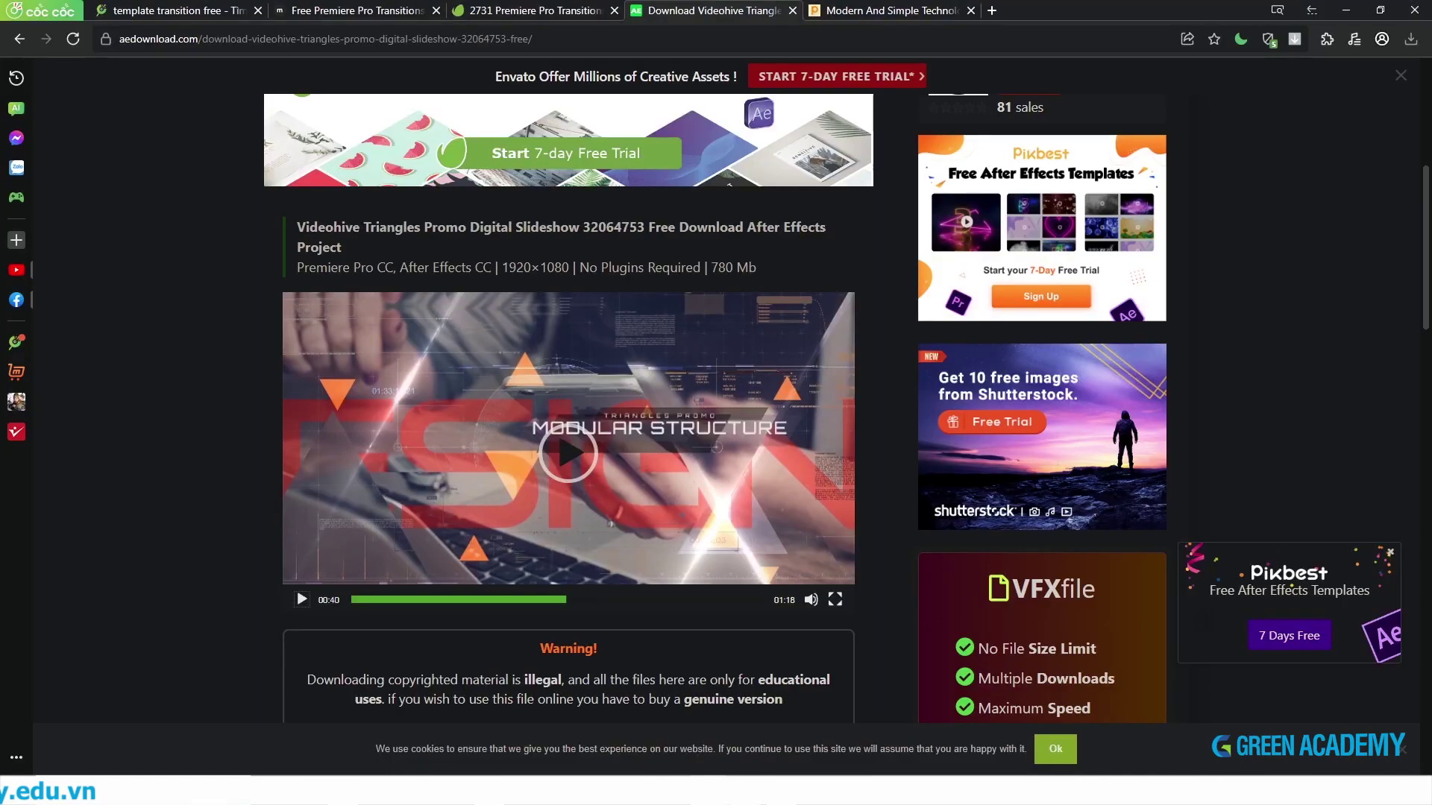
- Start the 780 MB Triangles Promo zip download via vfxfile's Free Direct Download link
scroll(467, 387, down, 3)
scroll(466, 387, up, 4)
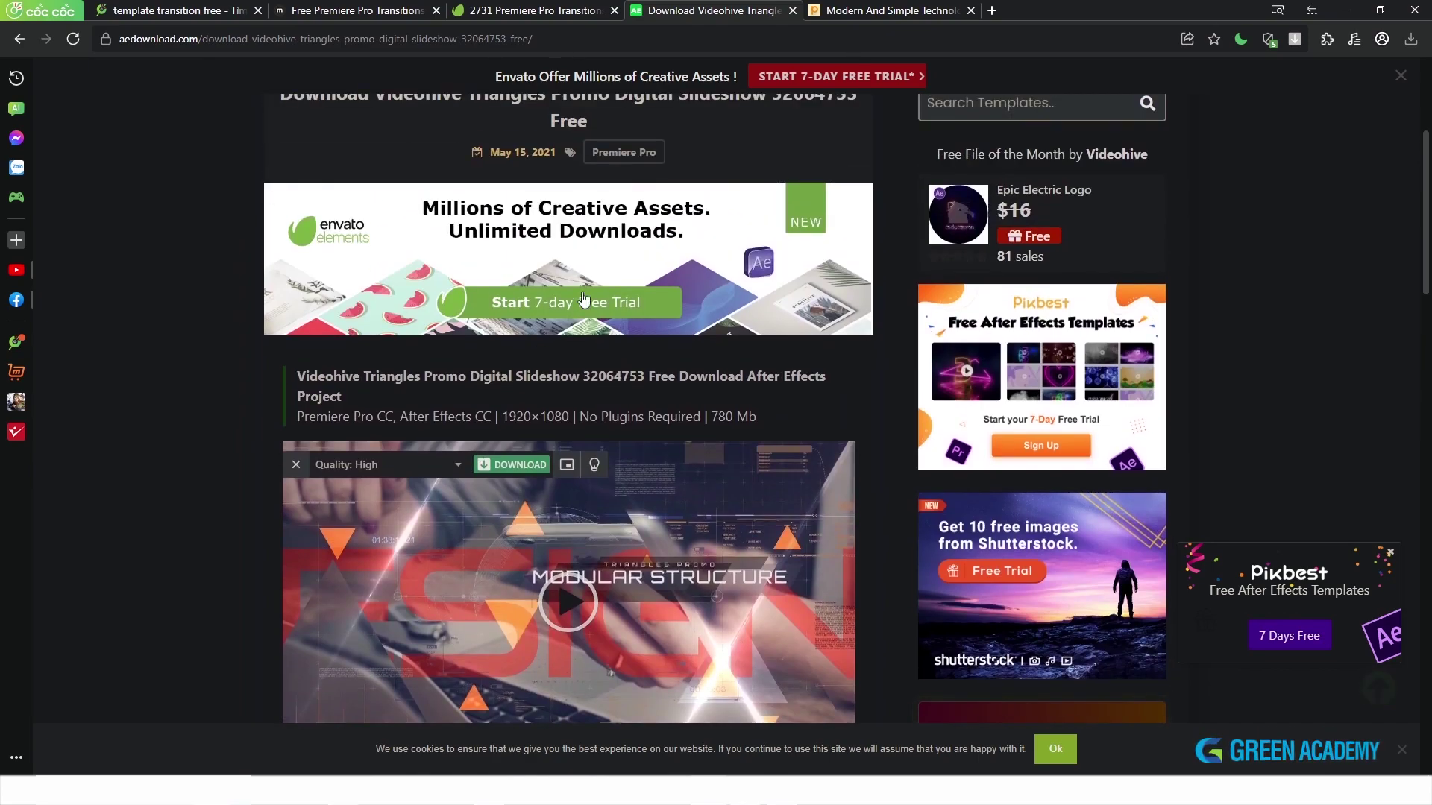
scroll(447, 298, down, 4)
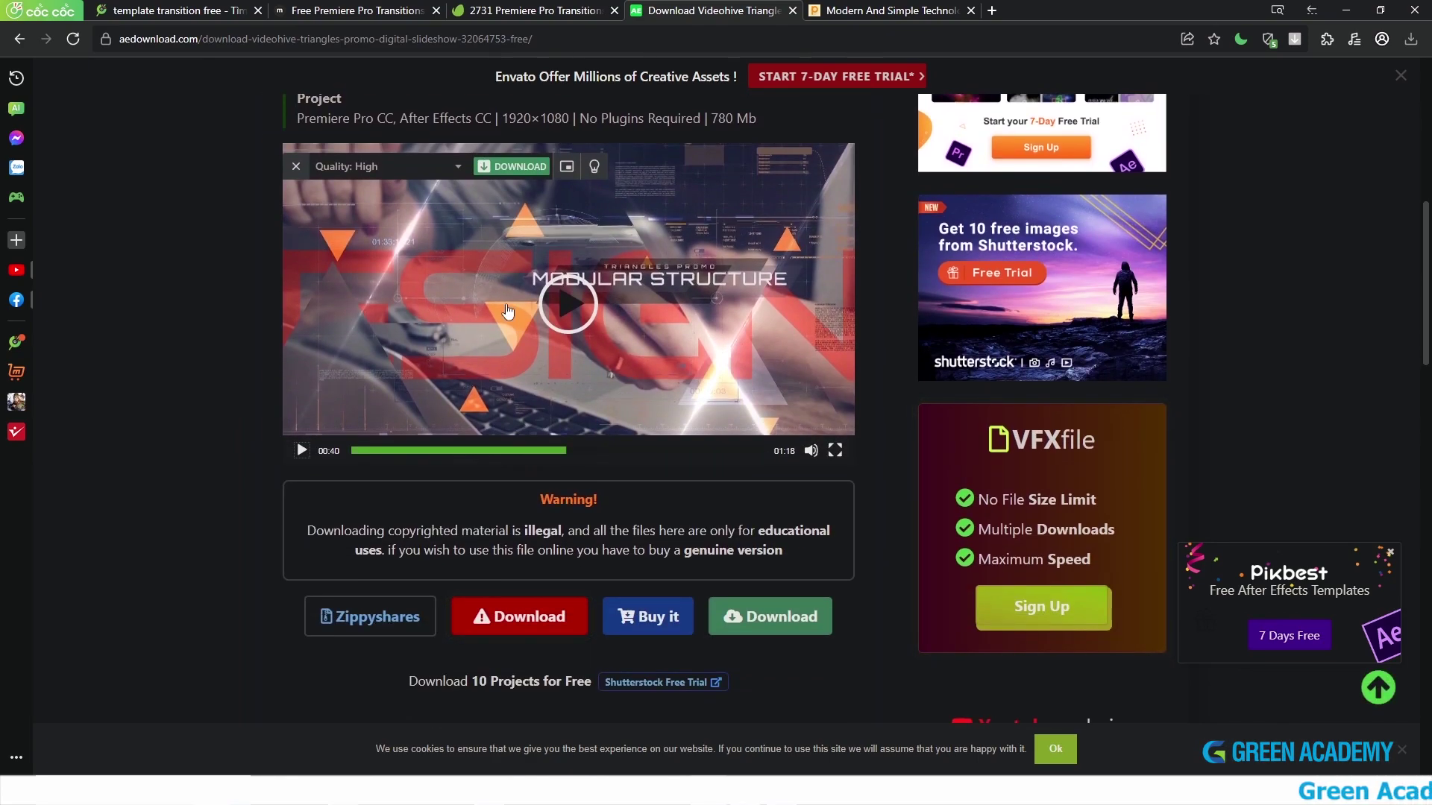
scroll(442, 486, down, 2)
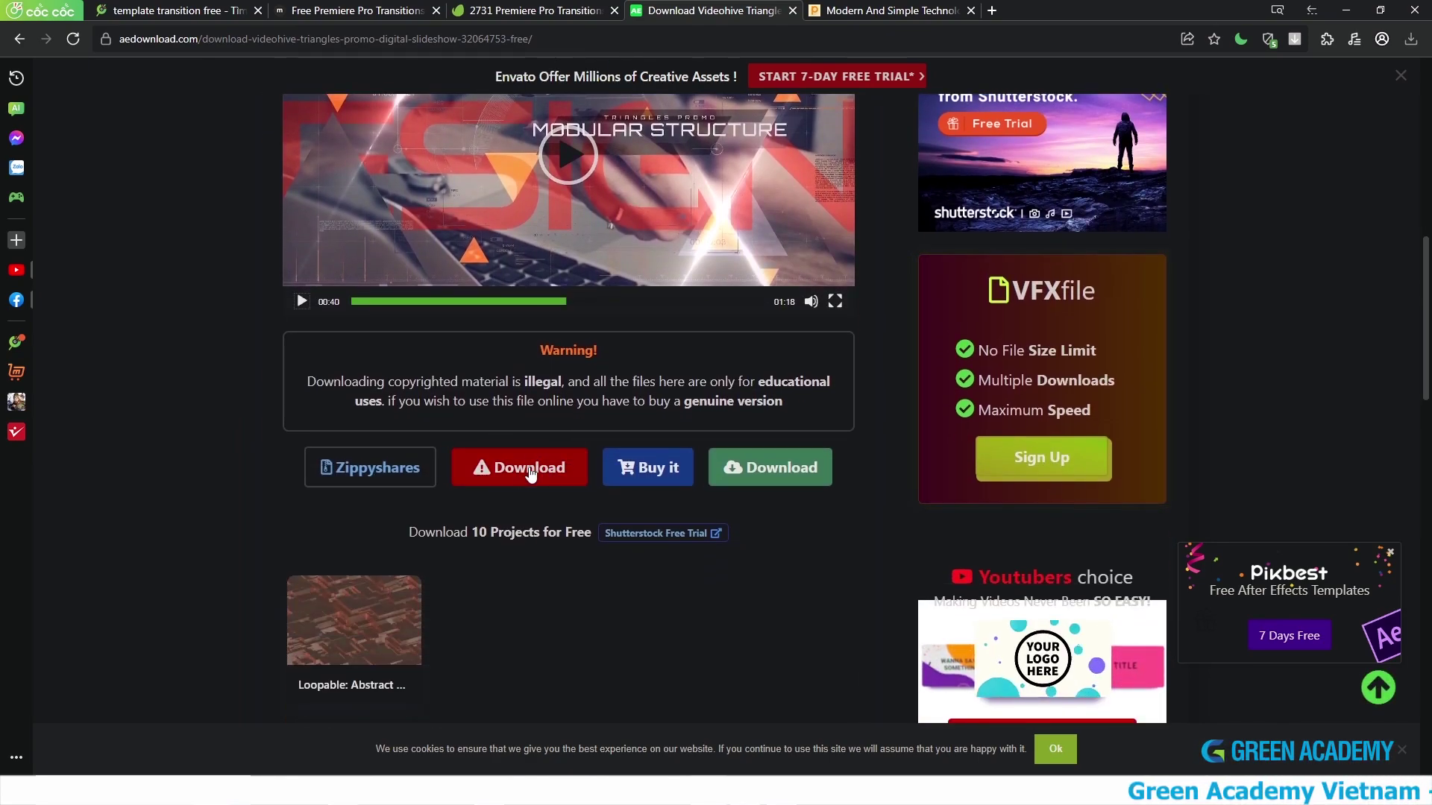
click(538, 470)
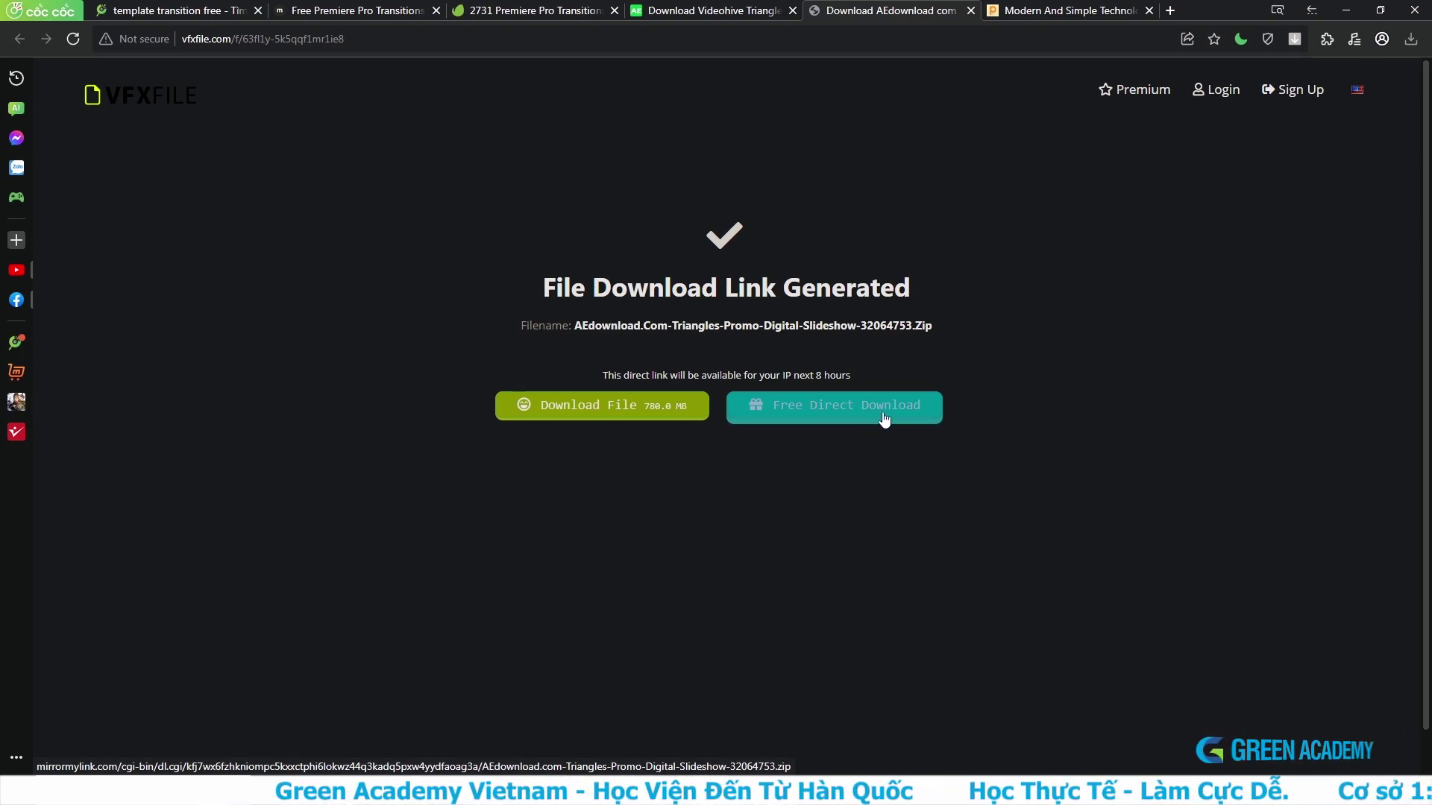
click(842, 409)
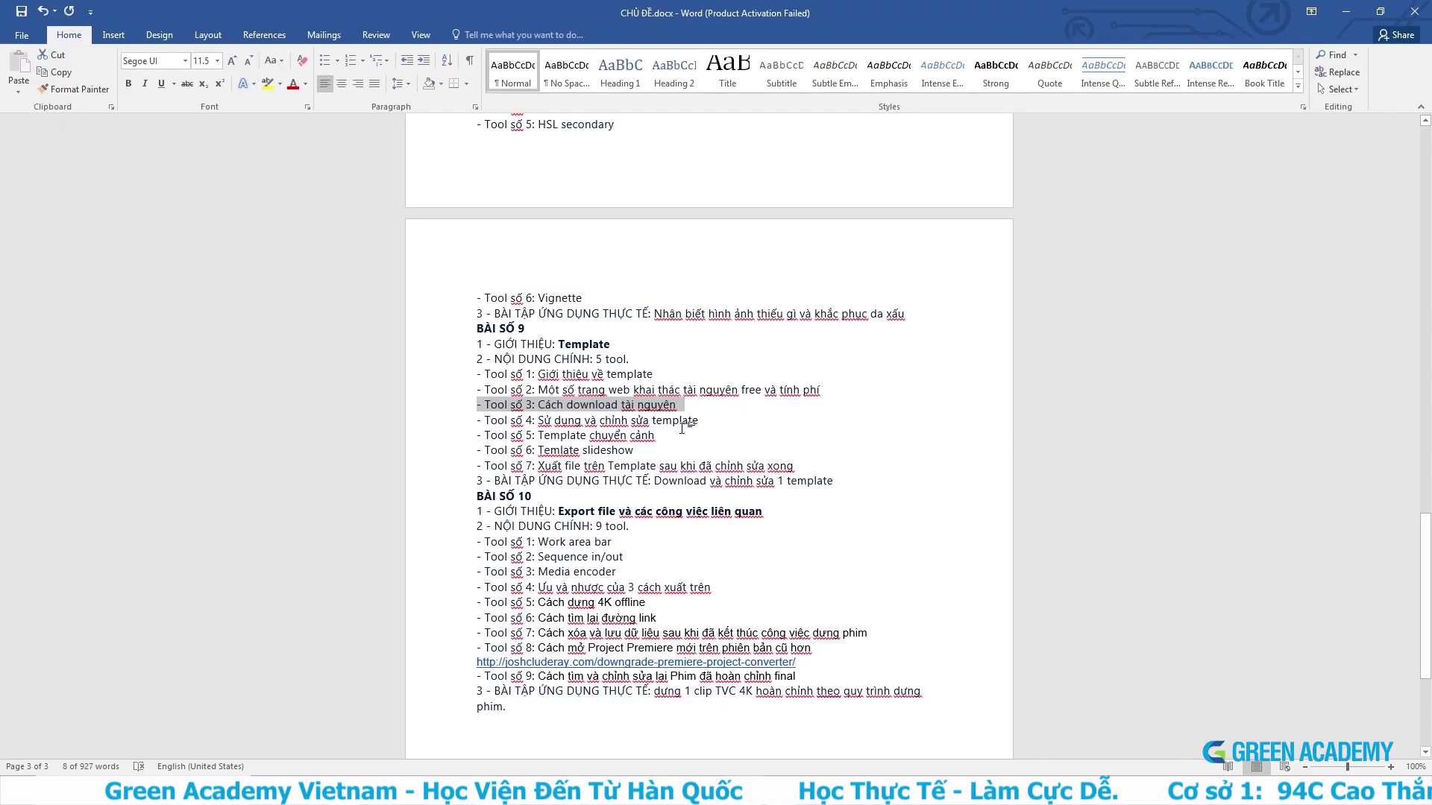
- Switch back to the course outline, then over to TEMPLATE.prproj in Premiere Pro
key(alt+Tab)
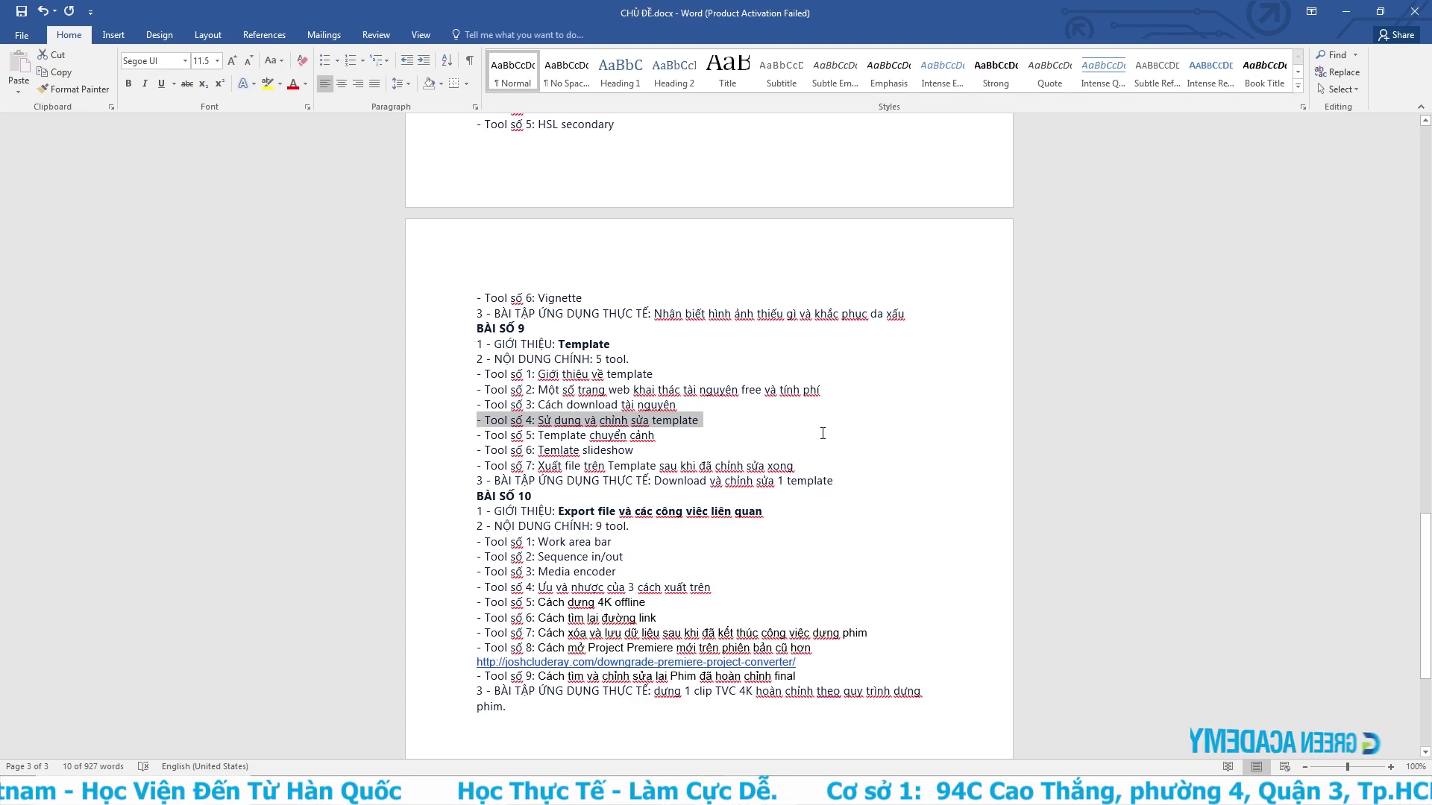
key(alt+Tab)
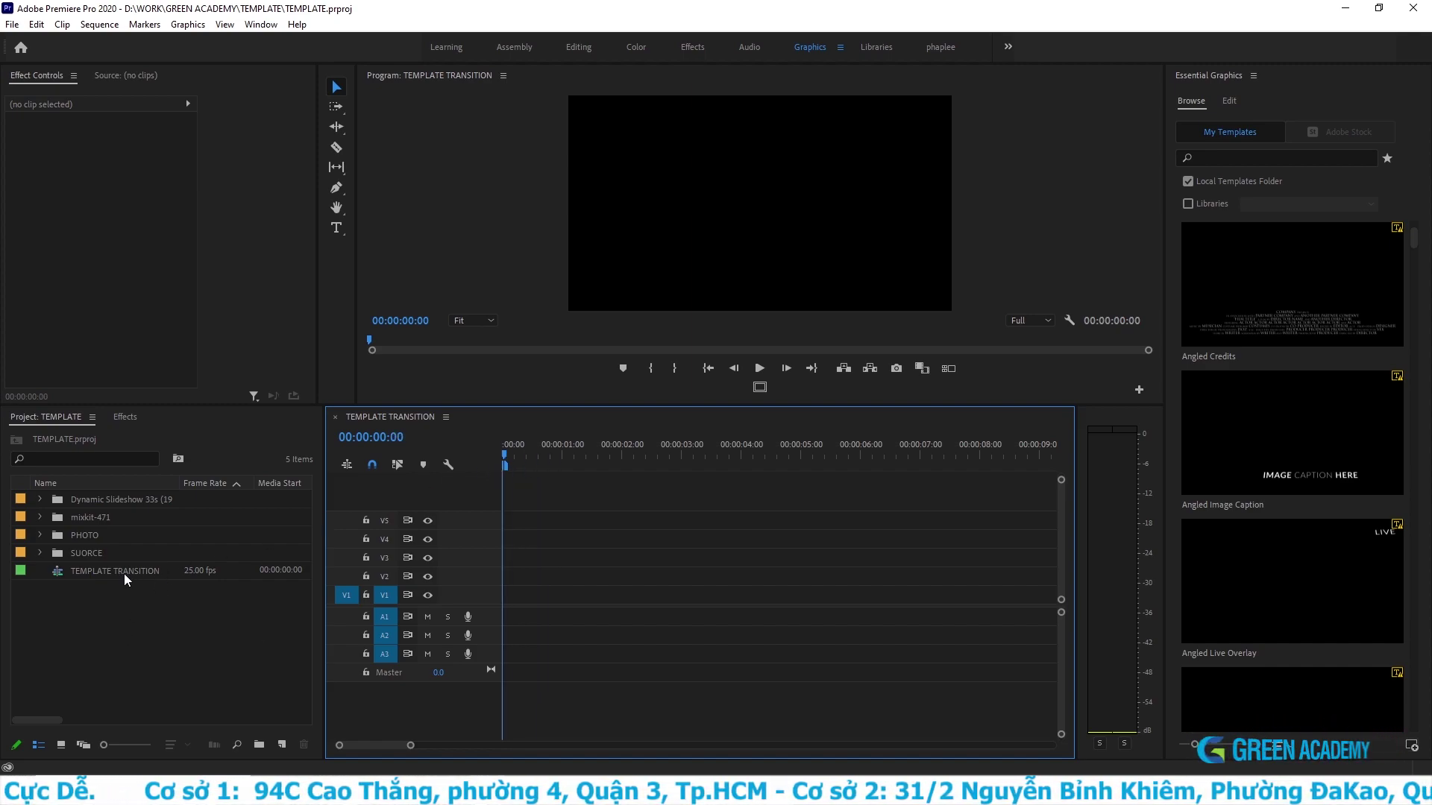
double_click(116, 621)
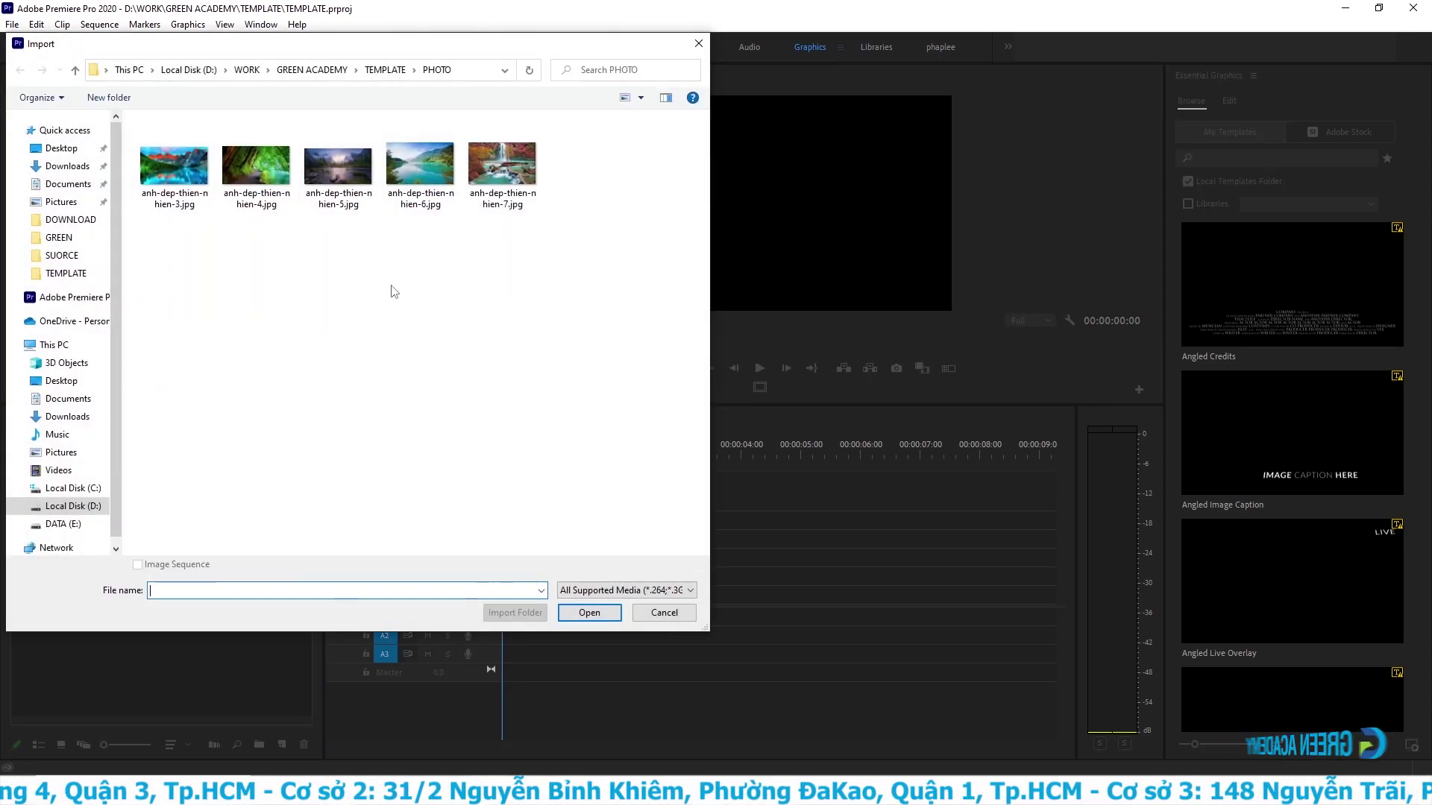
click(385, 69)
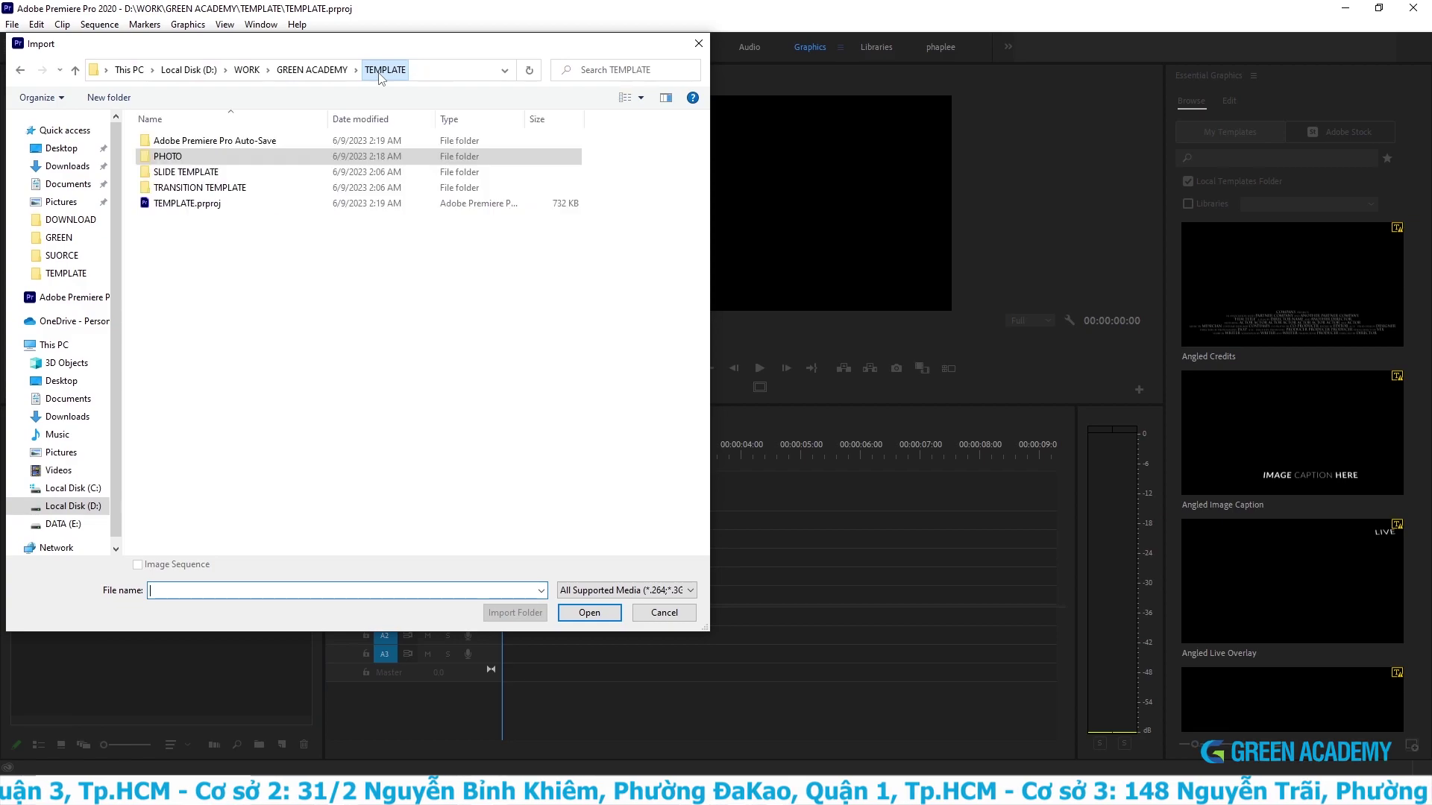
double_click(223, 187)
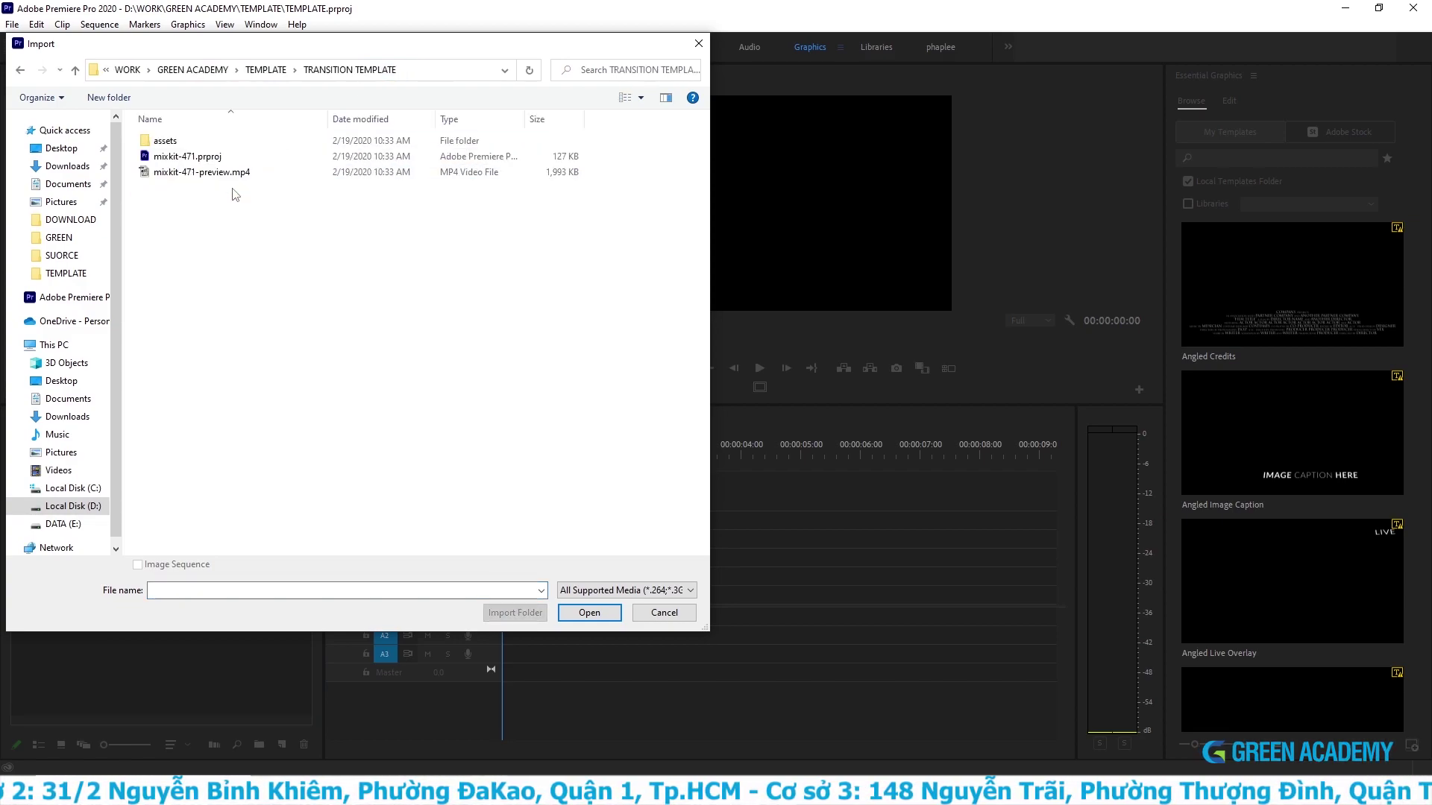
click(227, 158)
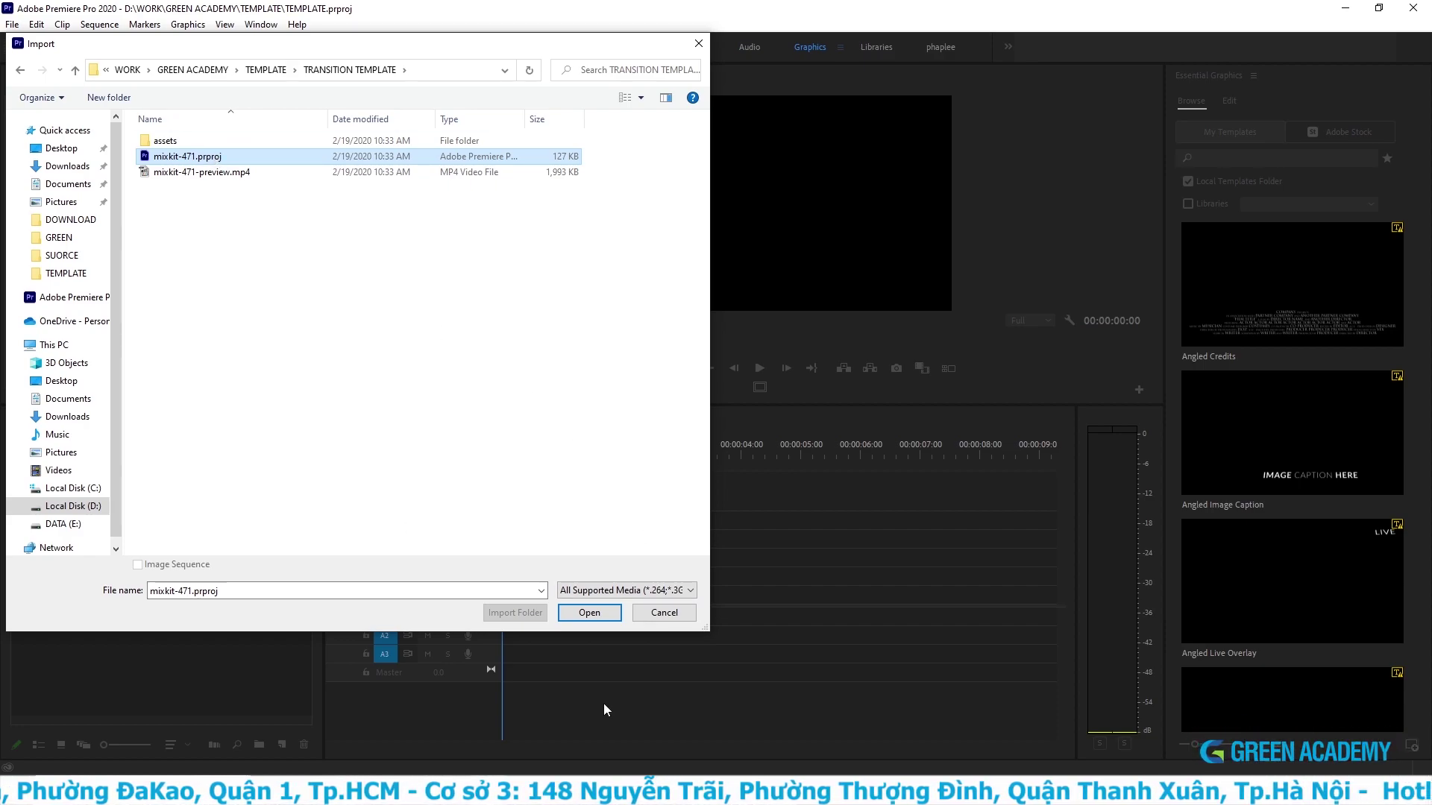
click(589, 612)
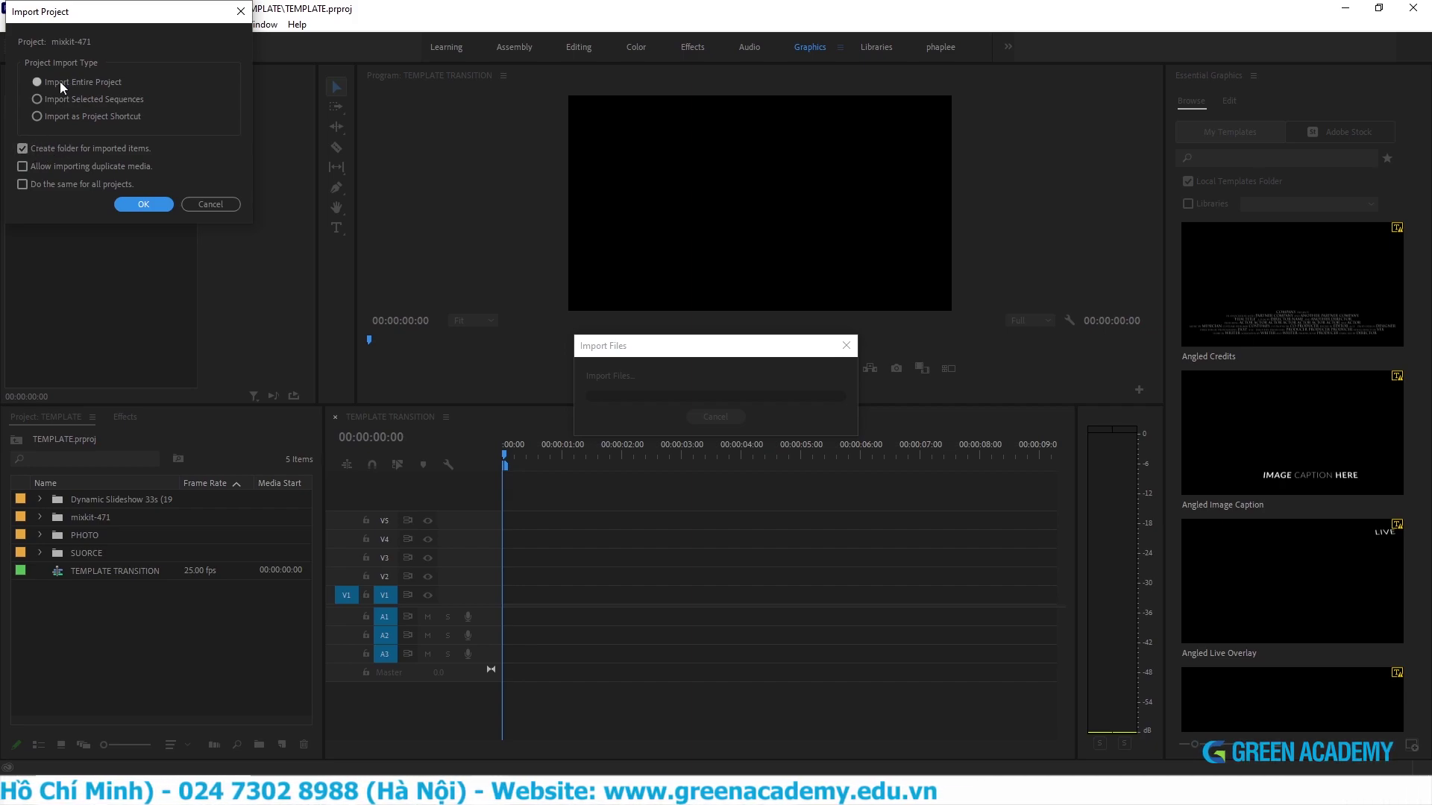
click(204, 208)
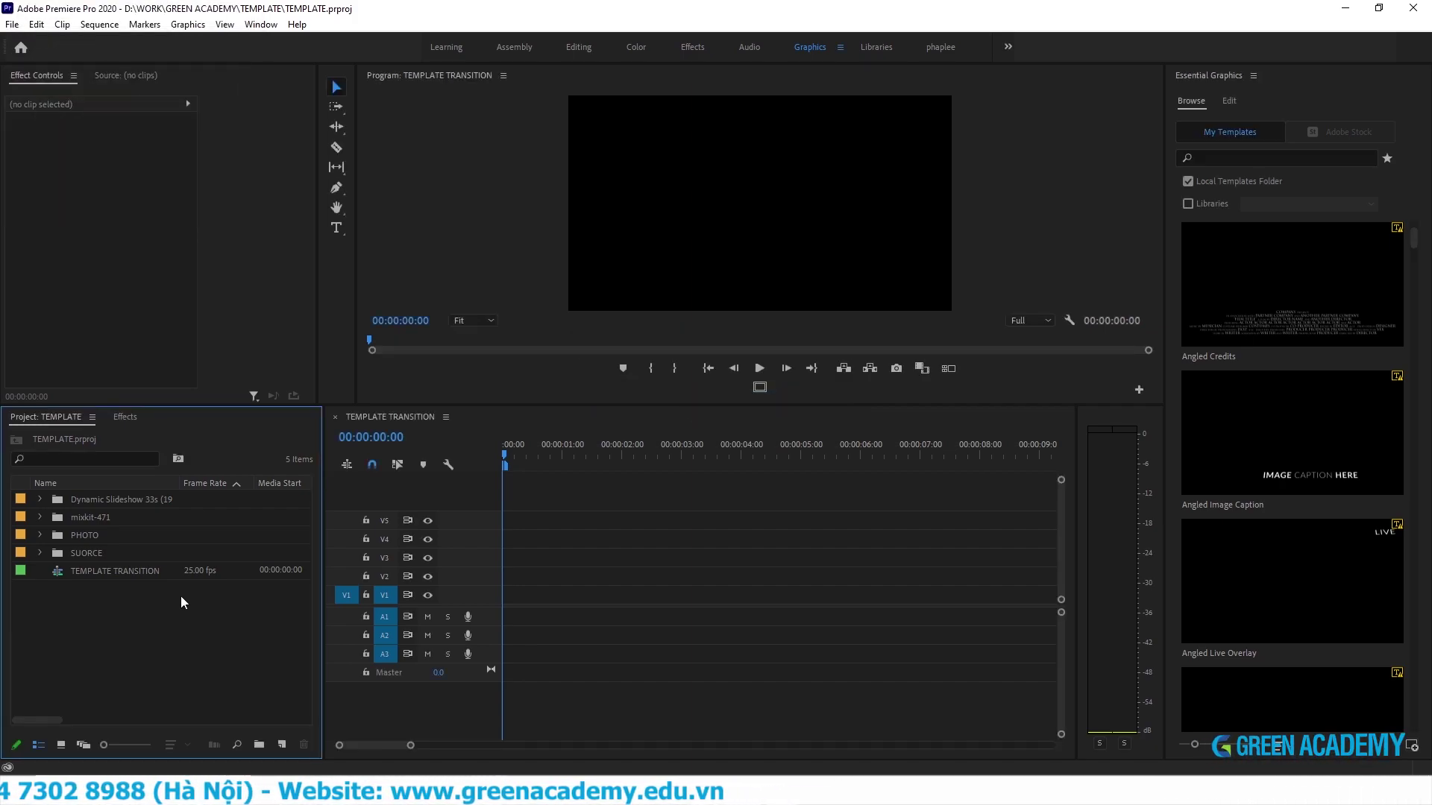
- In the import window, navigate to the SLIDE TEMPLATE > Dynamic Slideshow folder
click(88, 519)
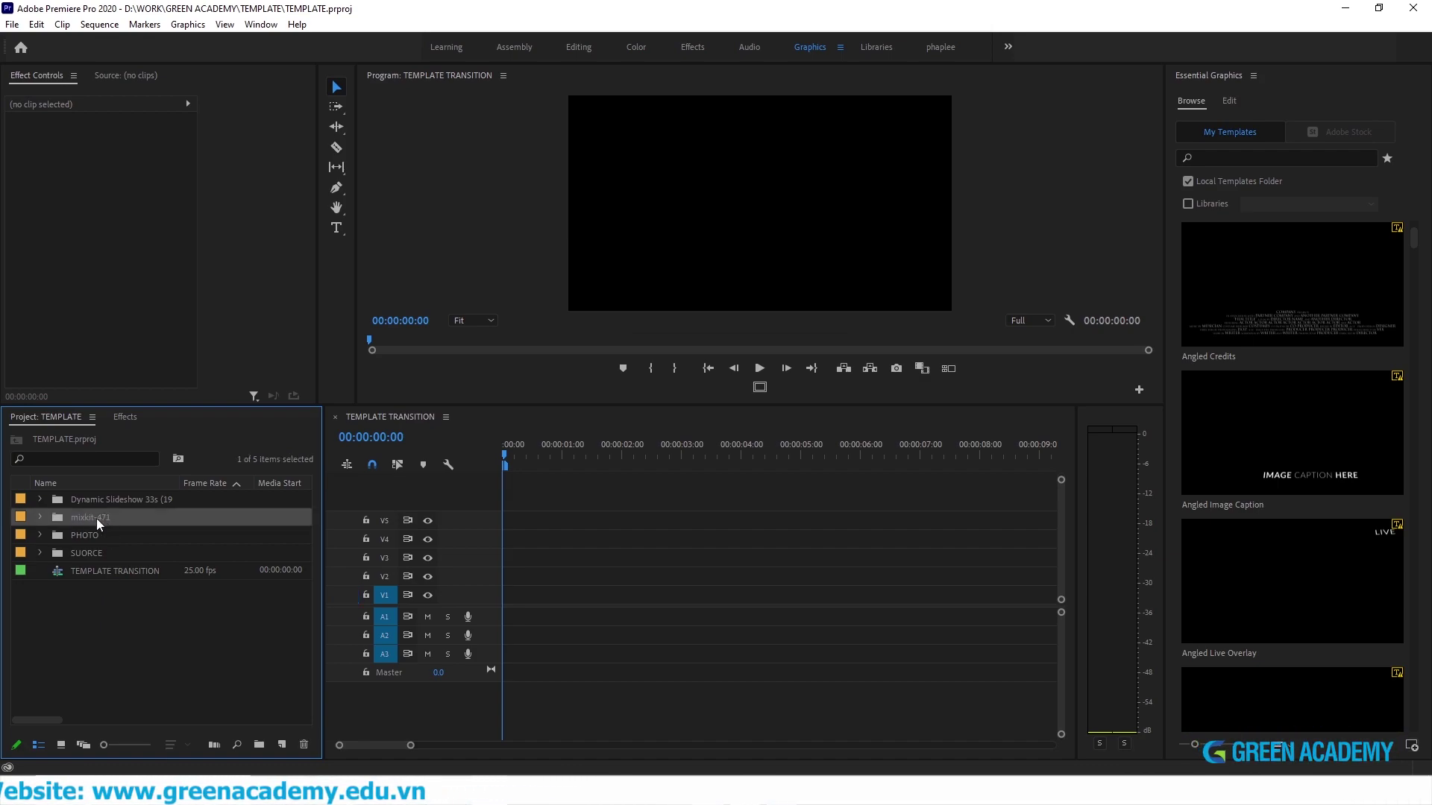
click(127, 501)
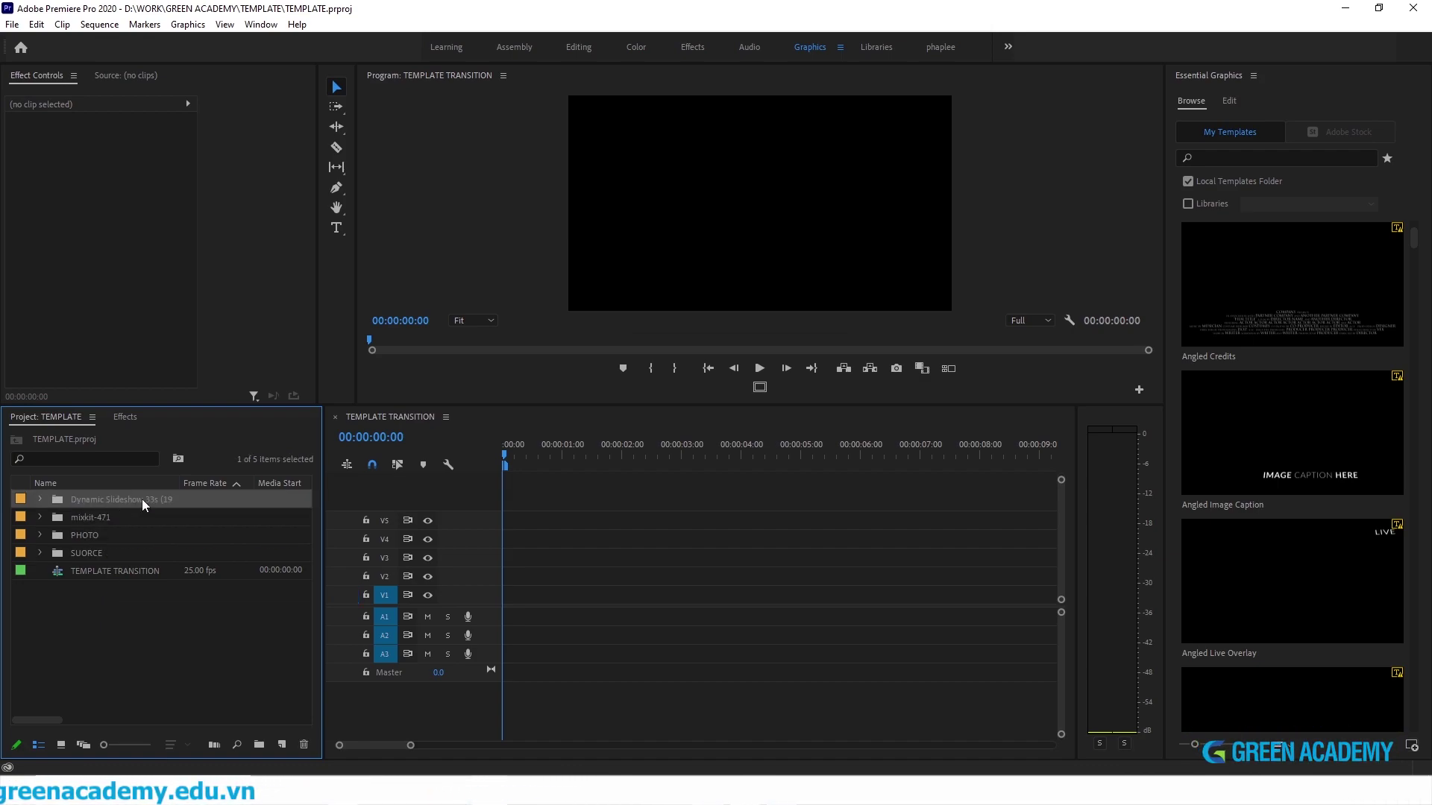
double_click(155, 643)
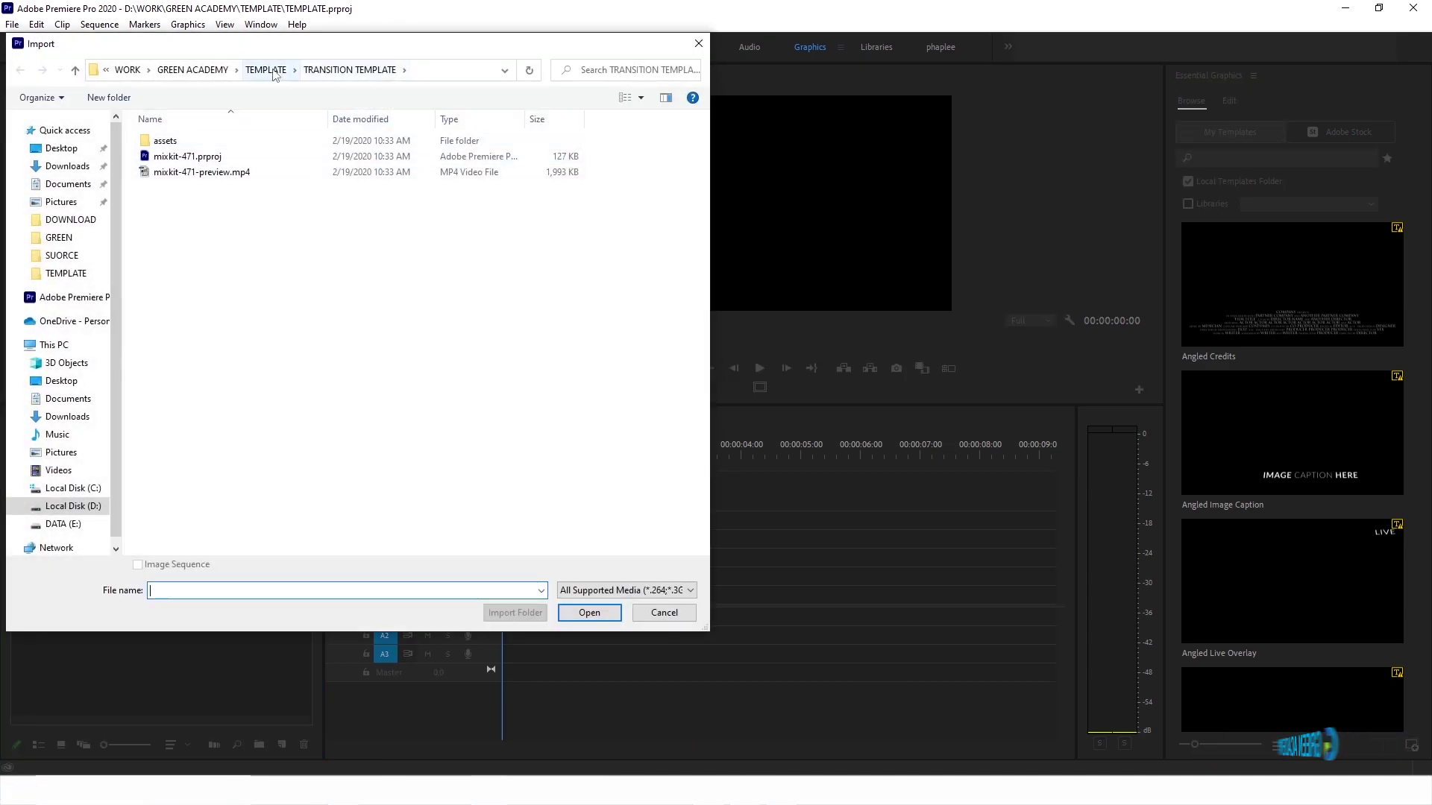
click(266, 69)
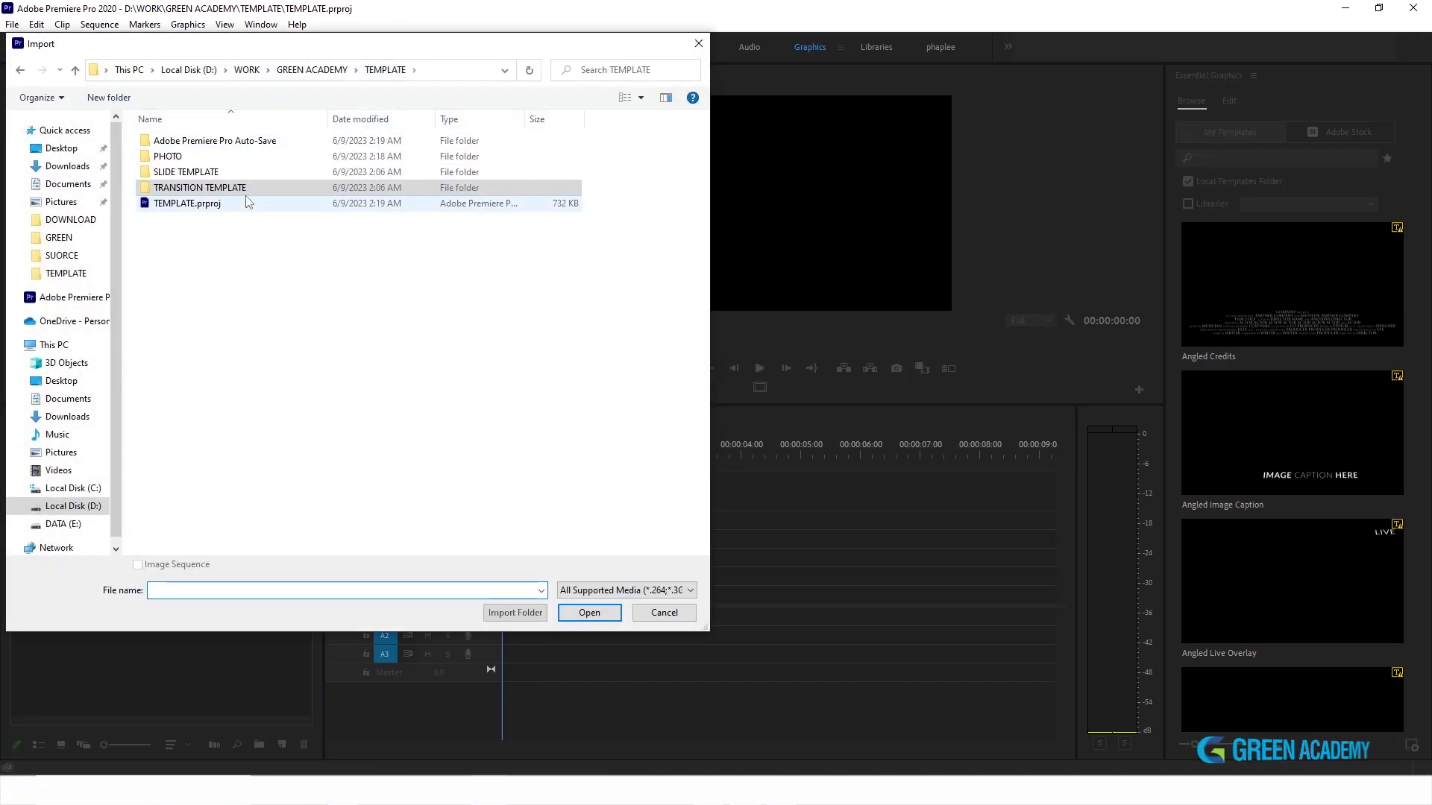
click(214, 174)
double_click(214, 176)
double_click(179, 141)
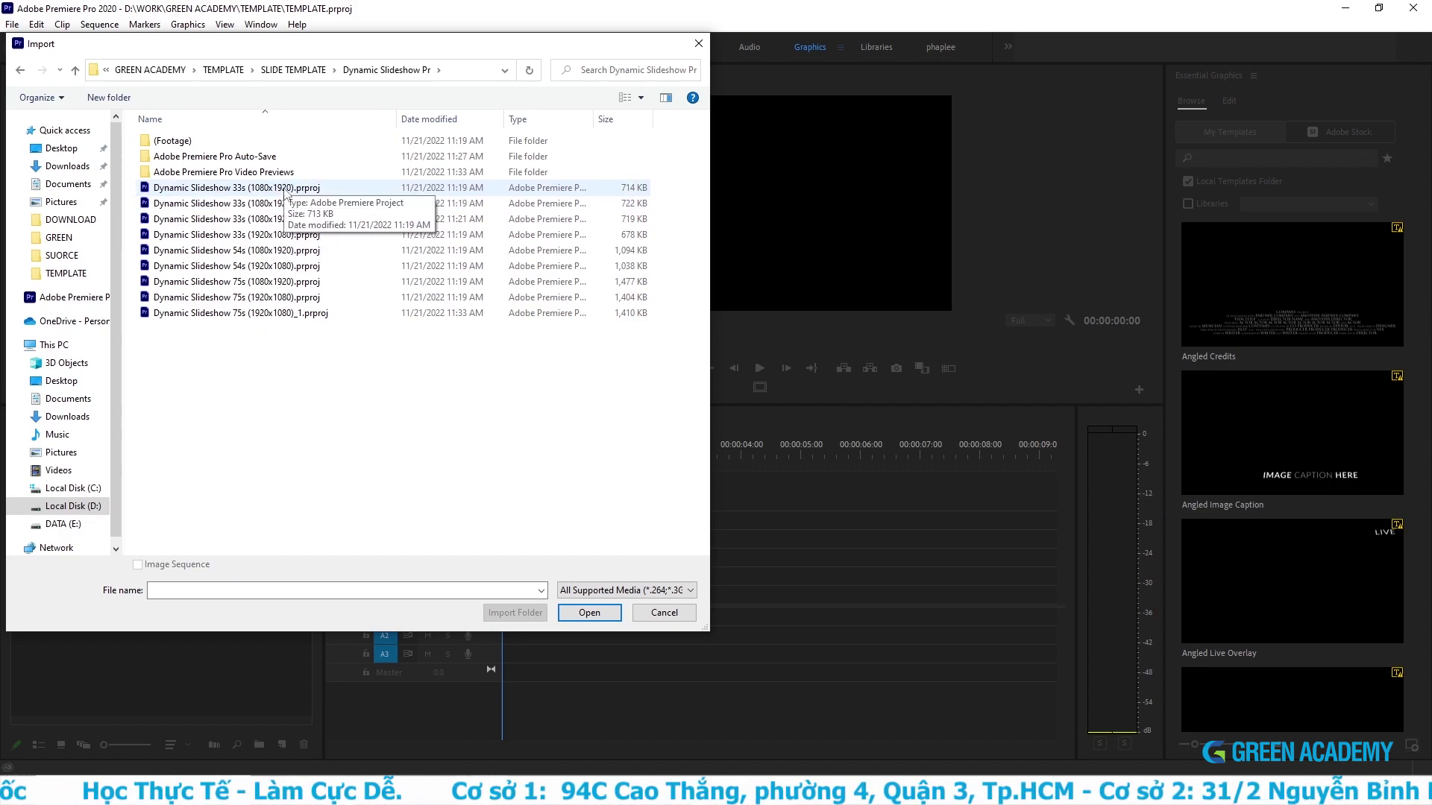
- Import the entire Dynamic Slideshow 33s (1920x1080).prproj, then mark 'Template chuyển cảnh' in the outline
click(179, 234)
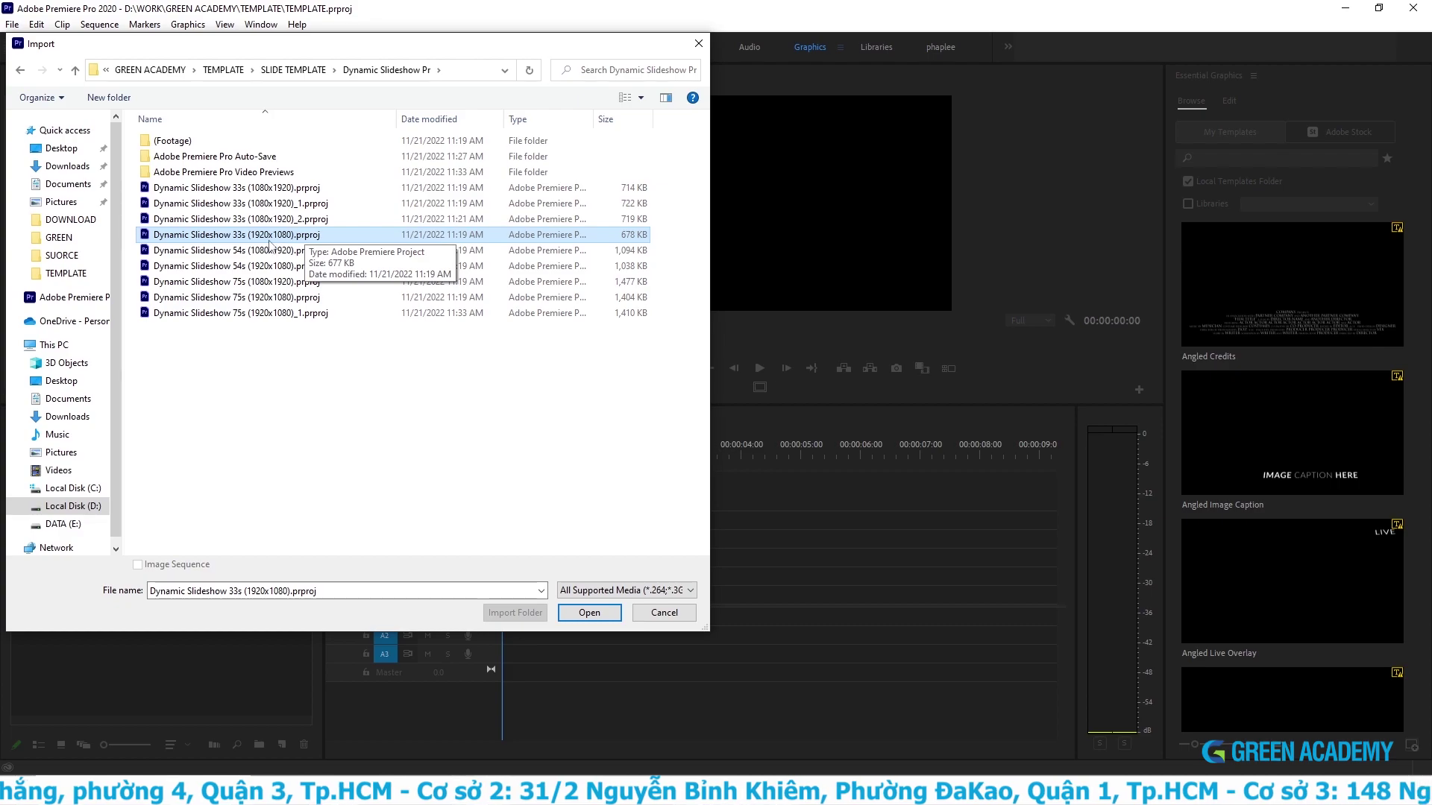
click(592, 615)
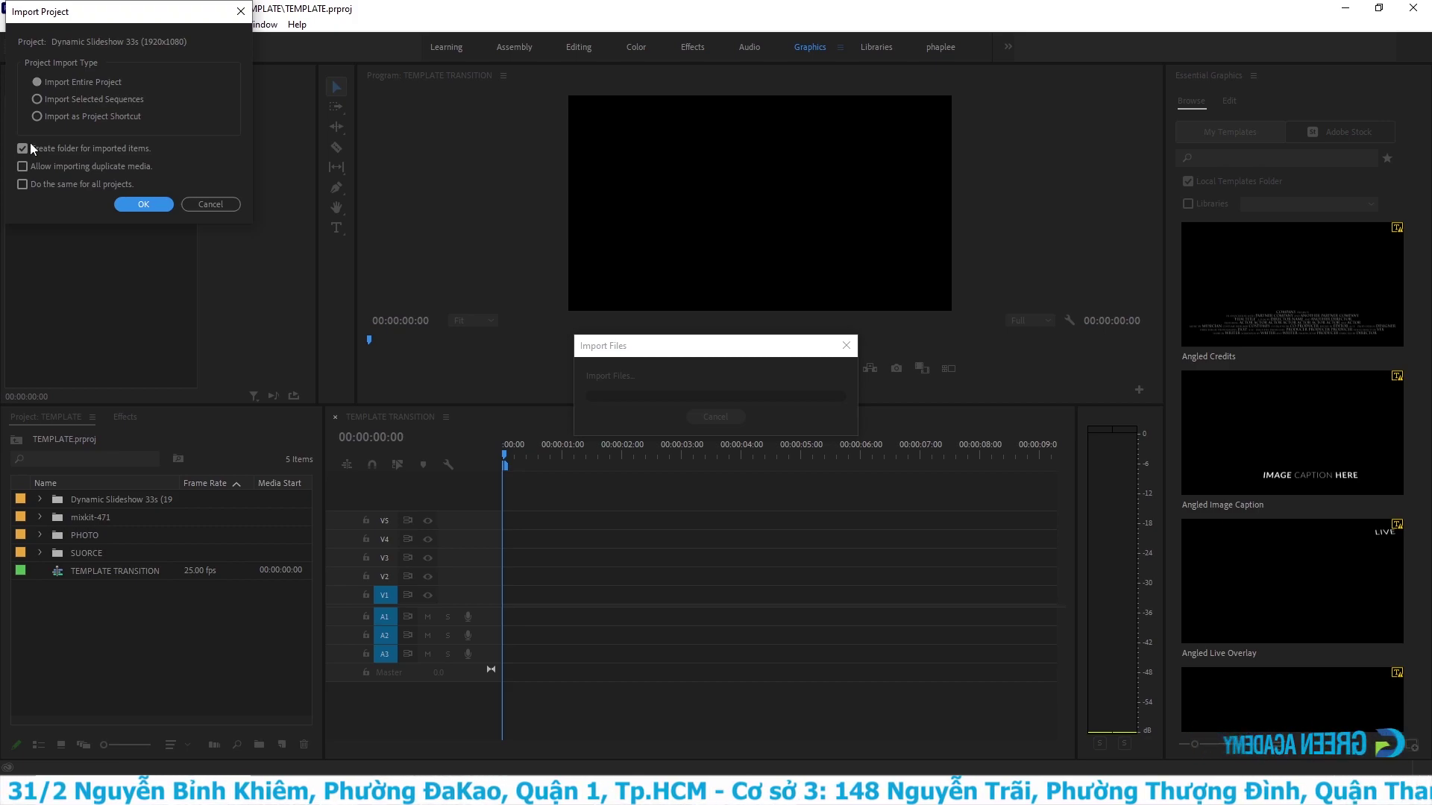
click(209, 204)
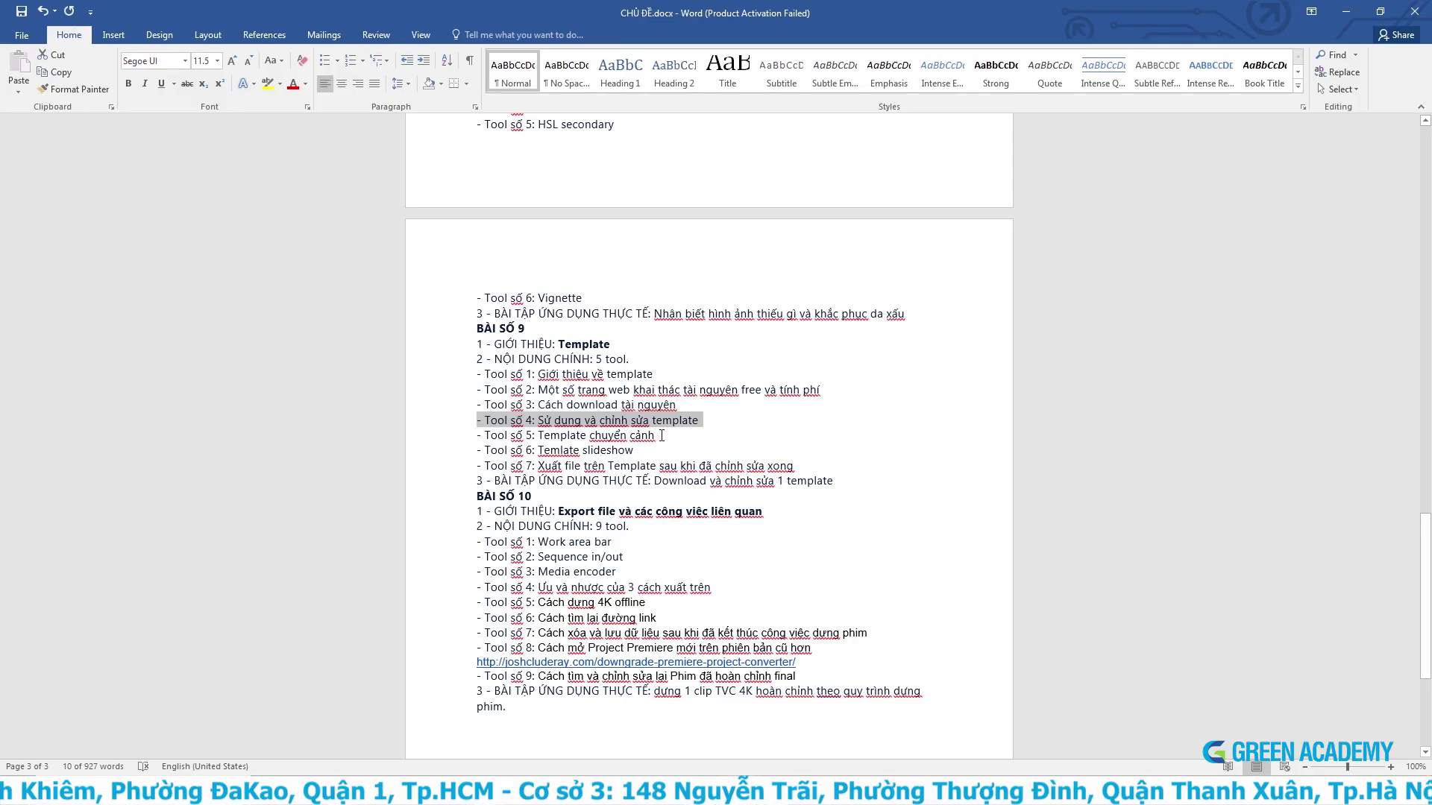
drag(654, 435, 538, 436)
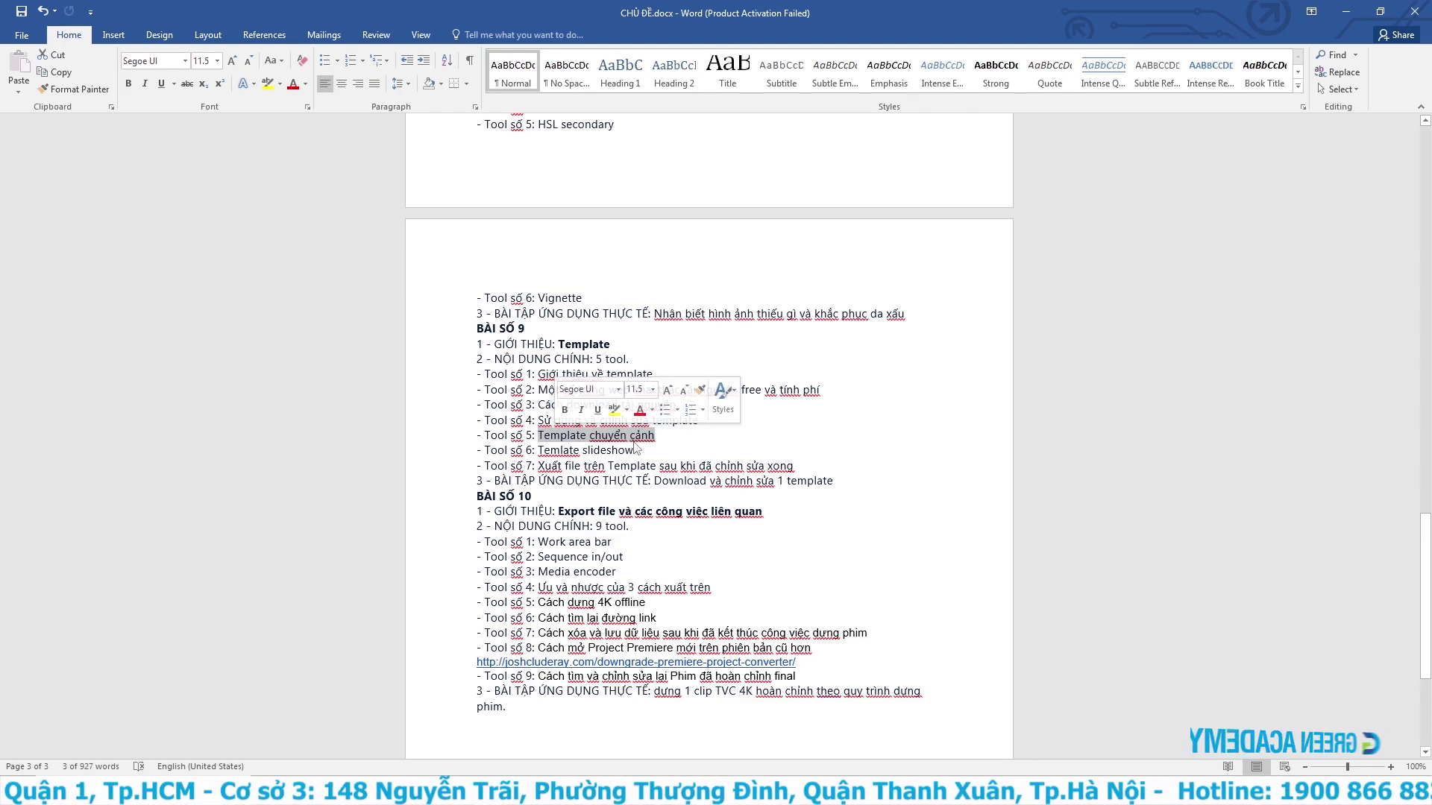
key(alt+Tab)
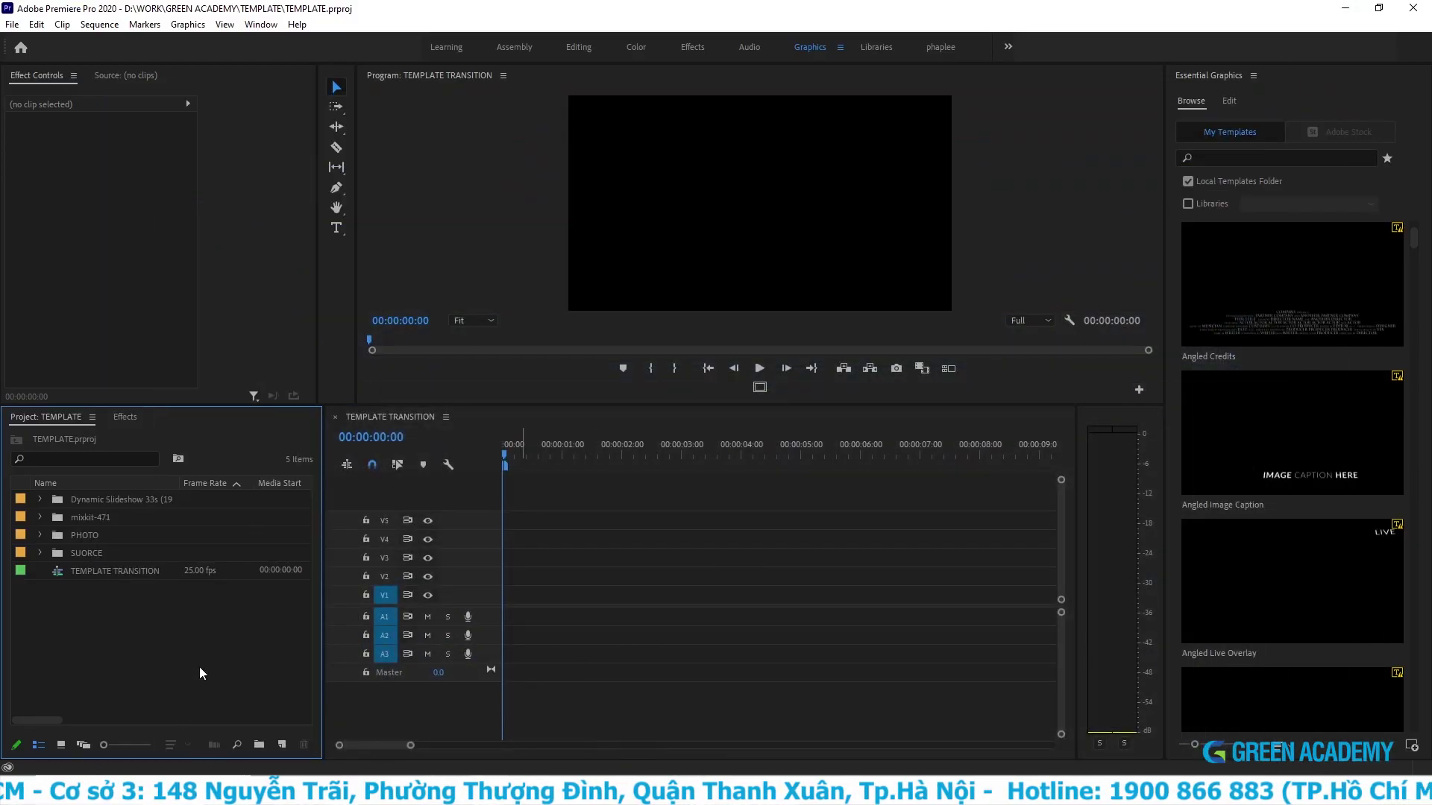
- Save the project and open the Bokeh Transition 03 sequence from mixkit-471 > Transition 03
key(ctrl+s)
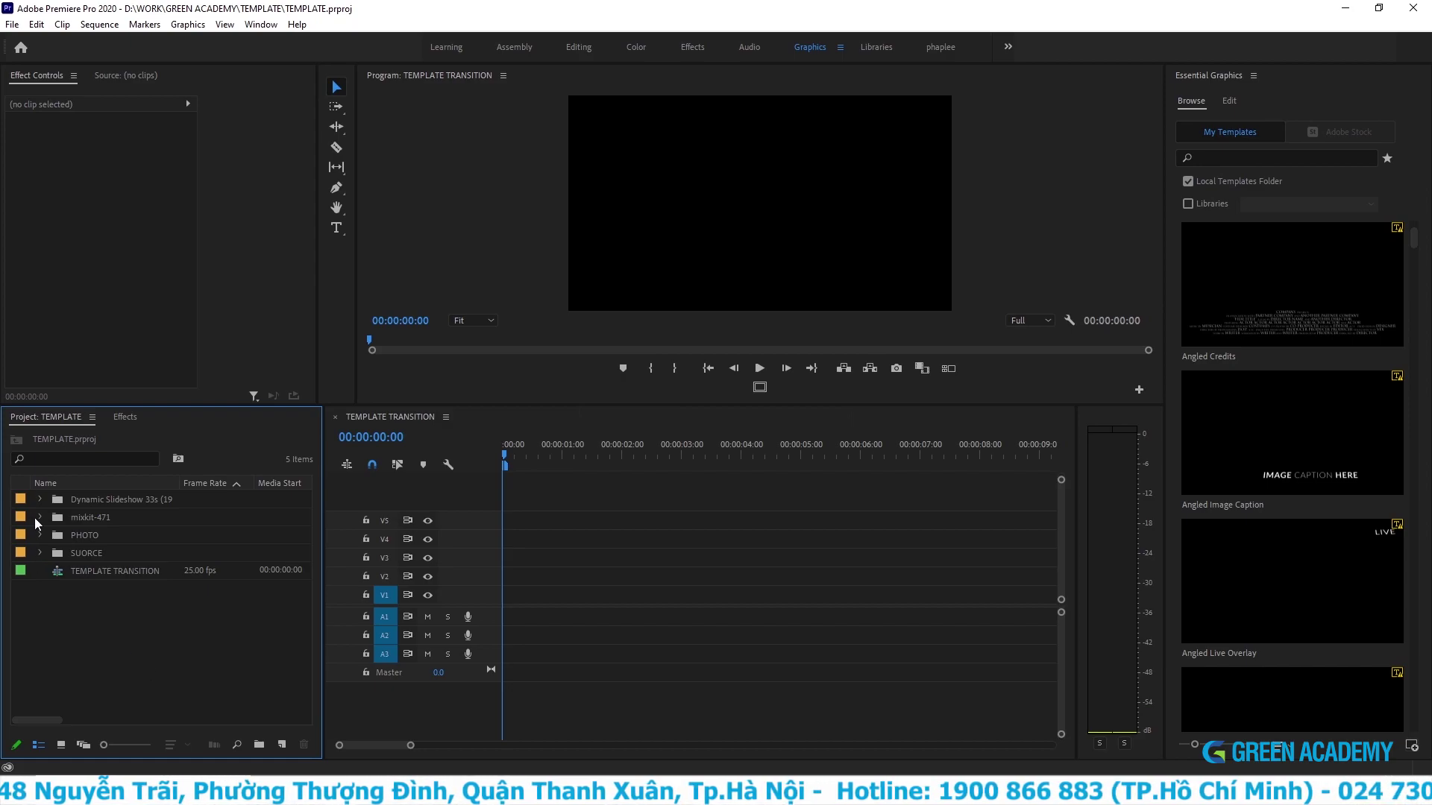
click(39, 517)
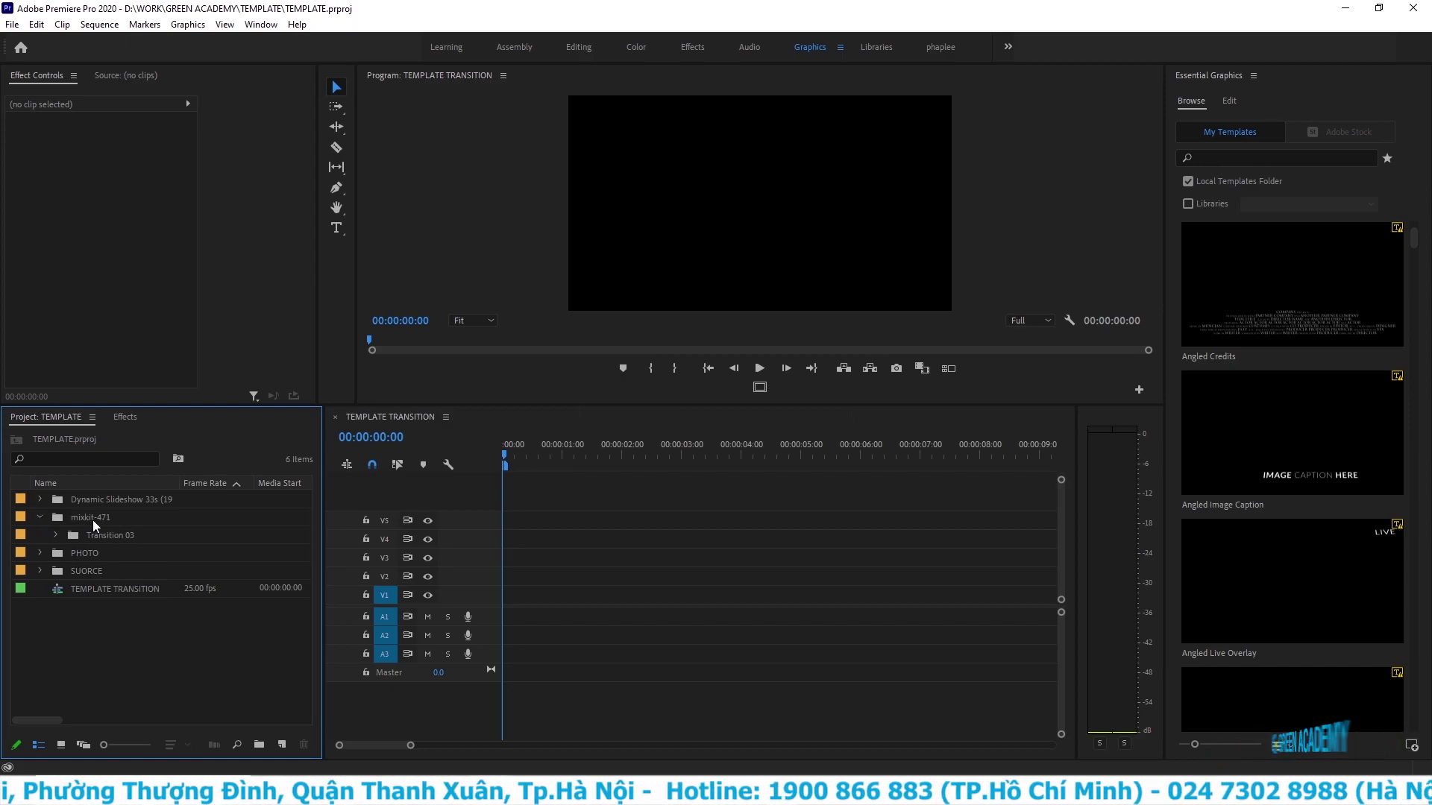
click(55, 534)
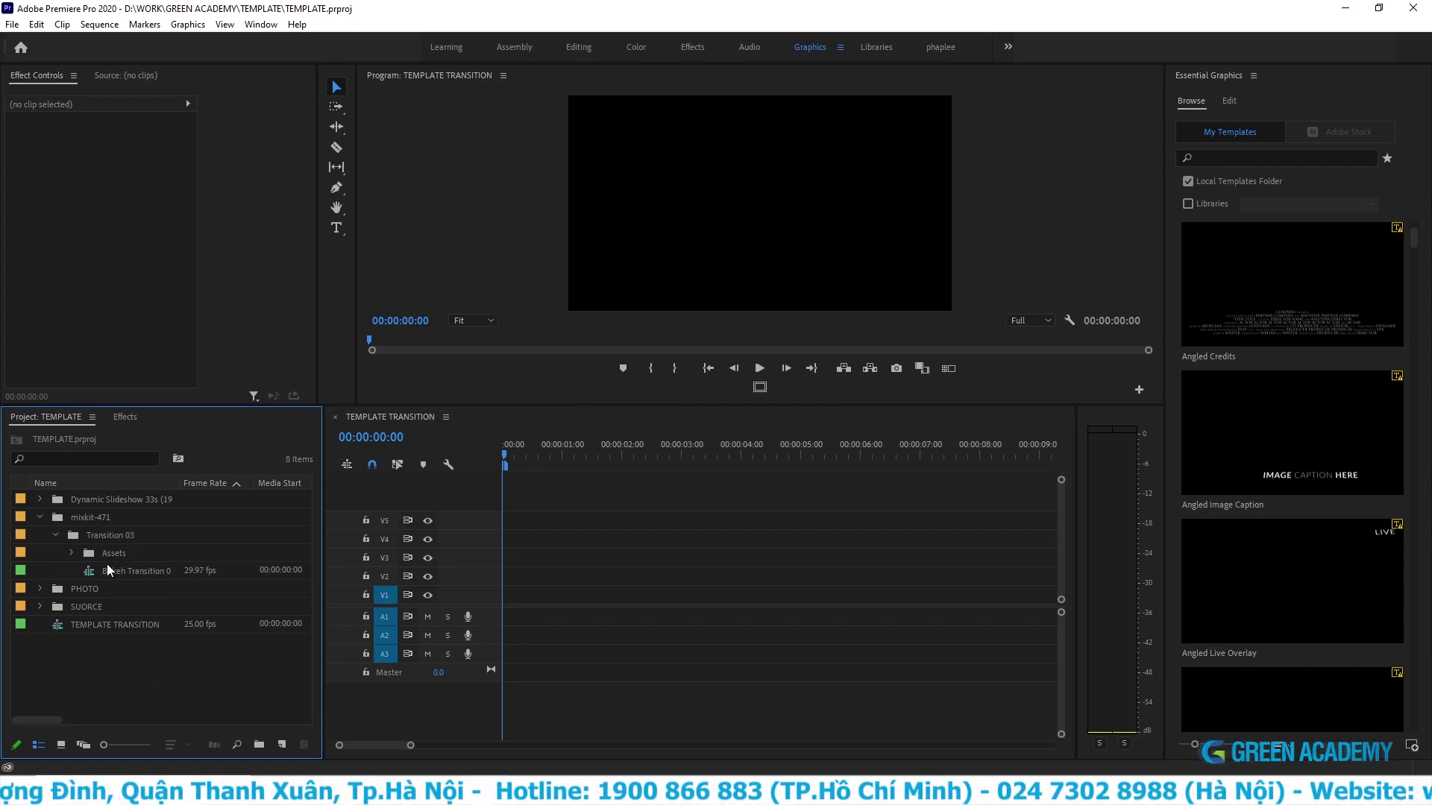
double_click(90, 571)
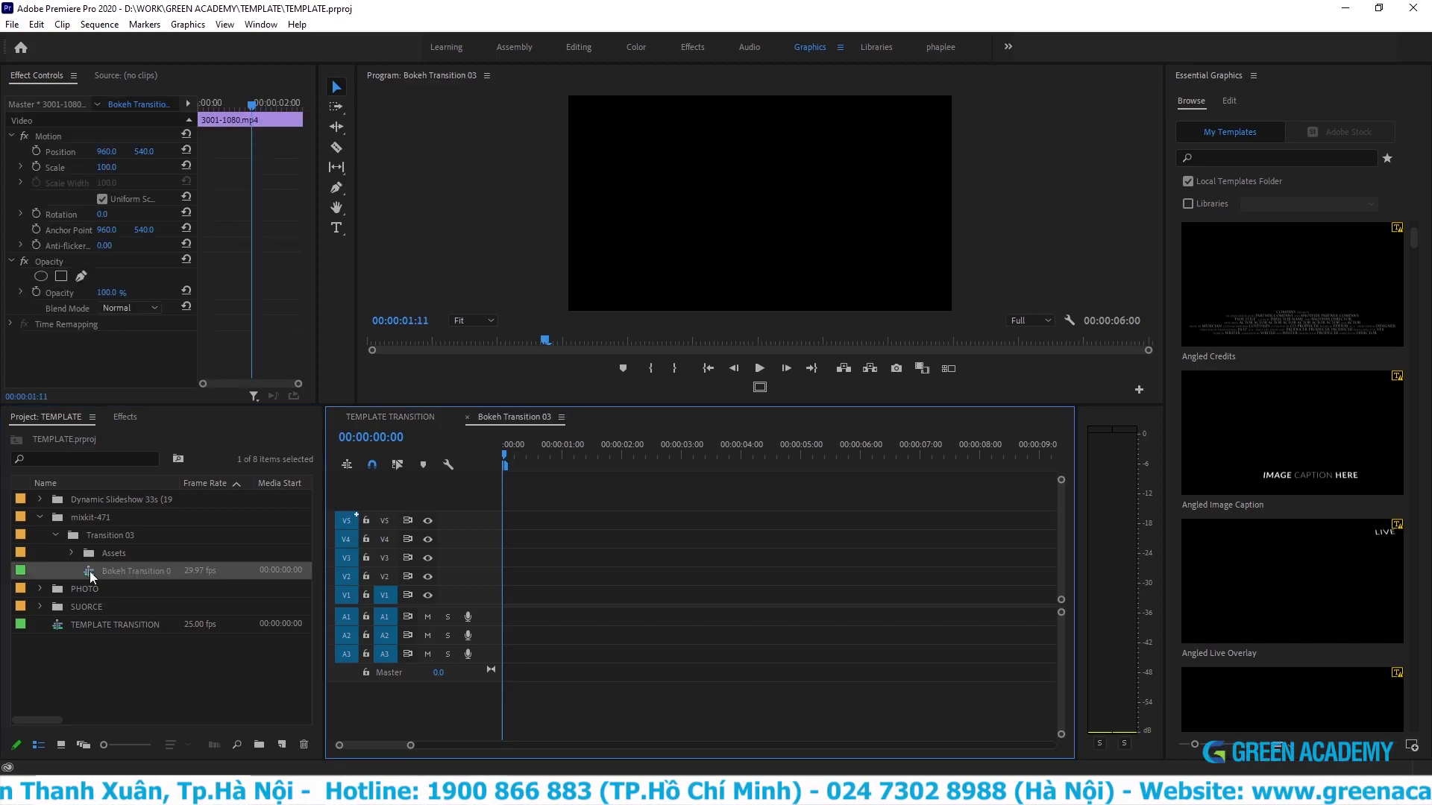
click(772, 711)
key(Home)
key(backslash)
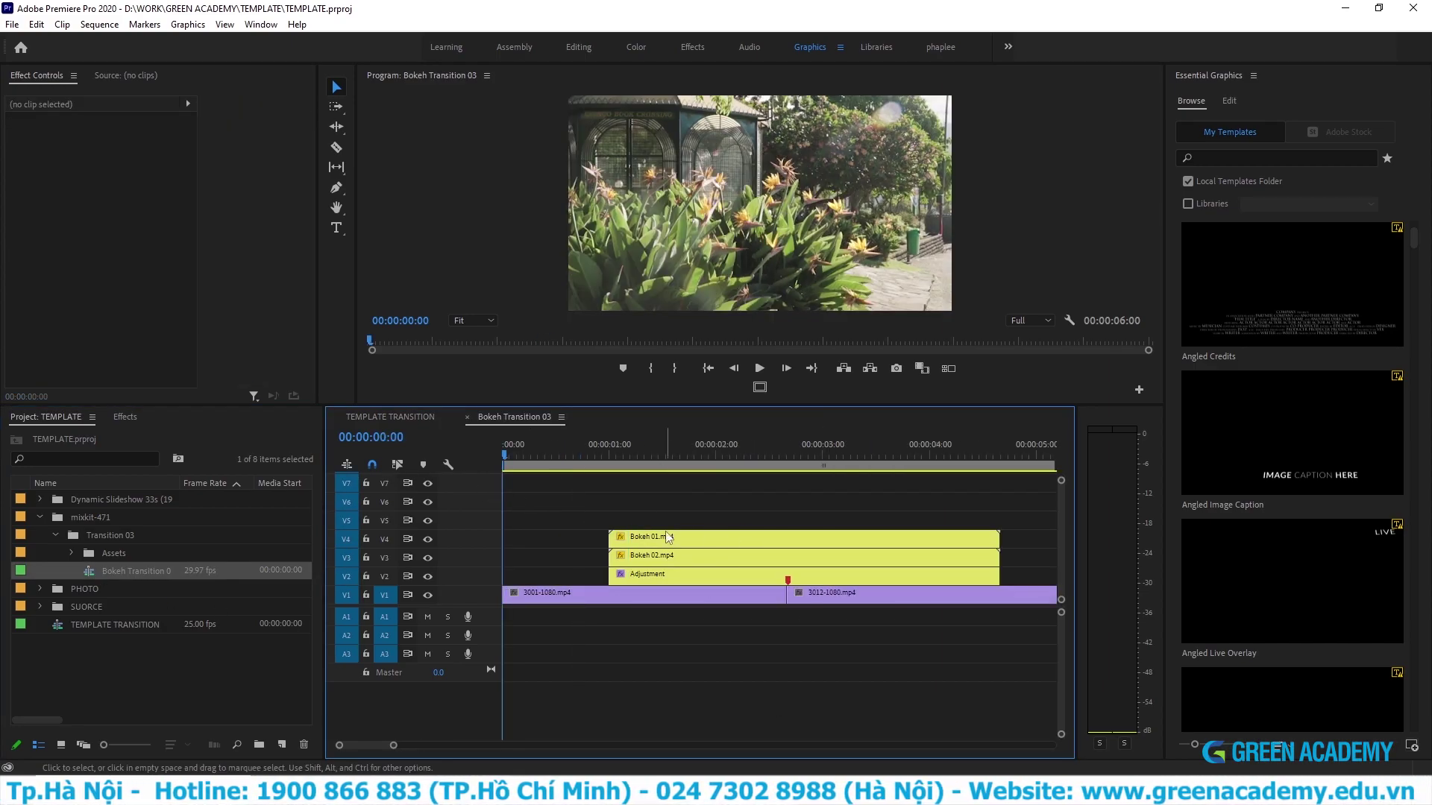
- Preview the bokeh and adjustment layers around 2 seconds, then return to TEMPLATE TRANSITION
drag(770, 513, 736, 578)
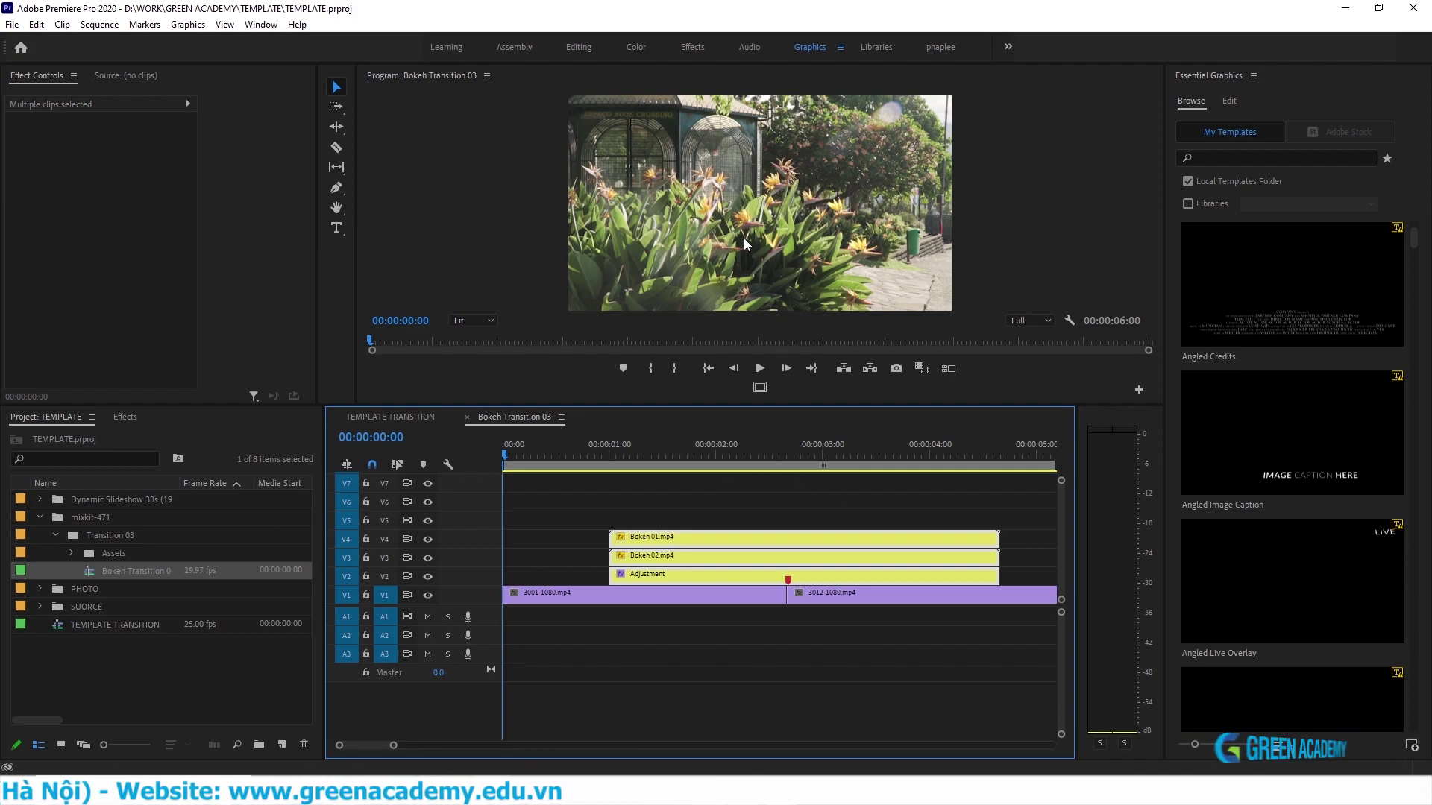
key(space)
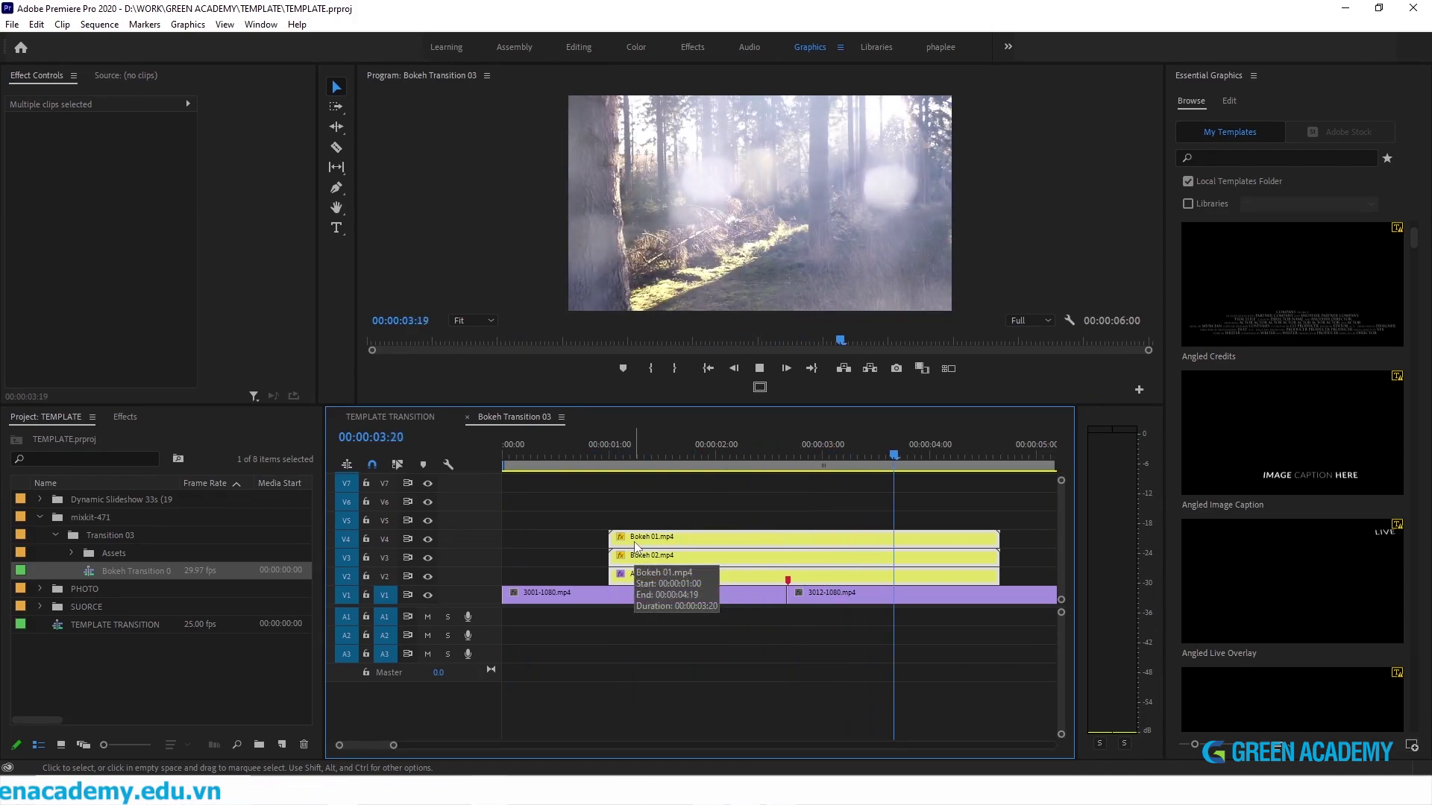
key(space)
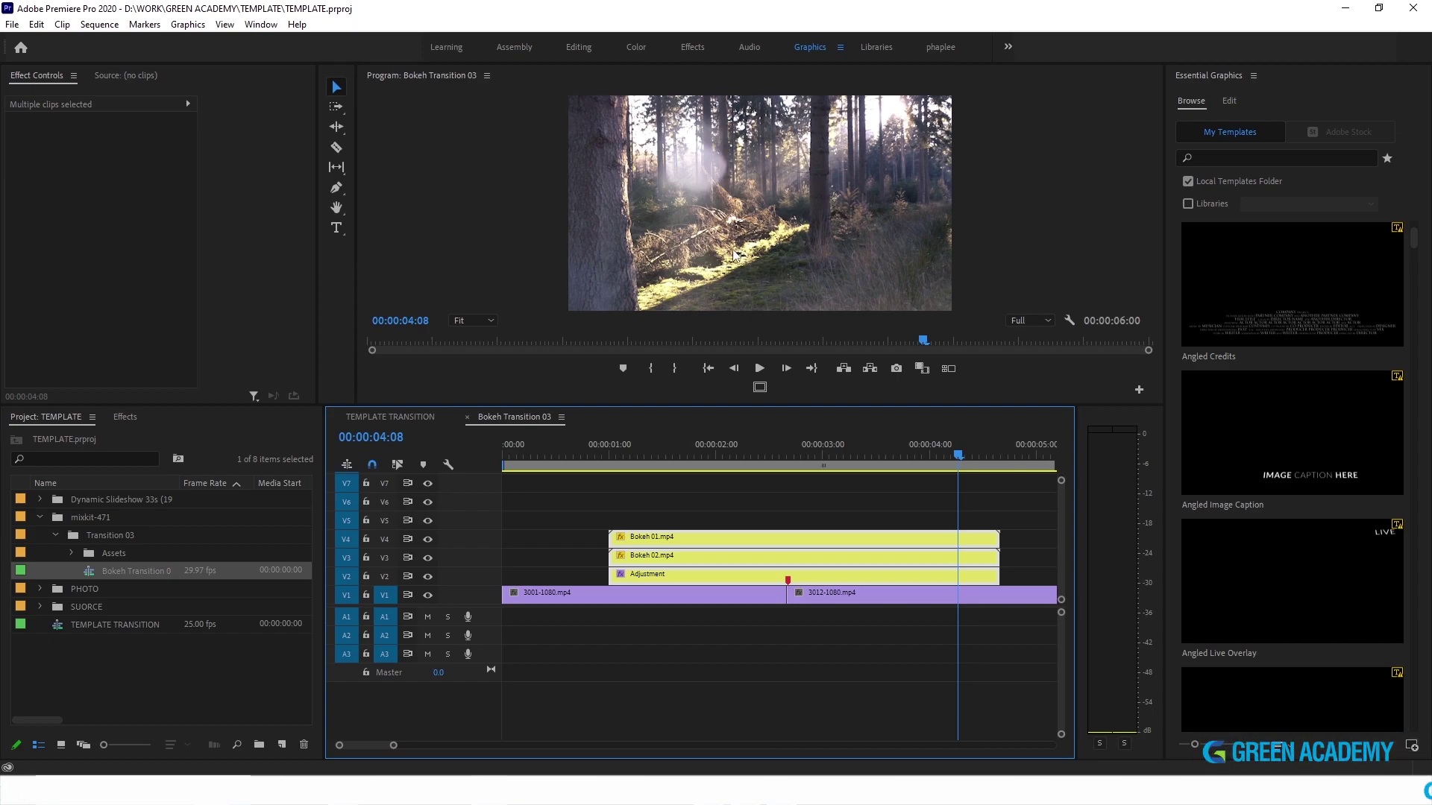
click(803, 516)
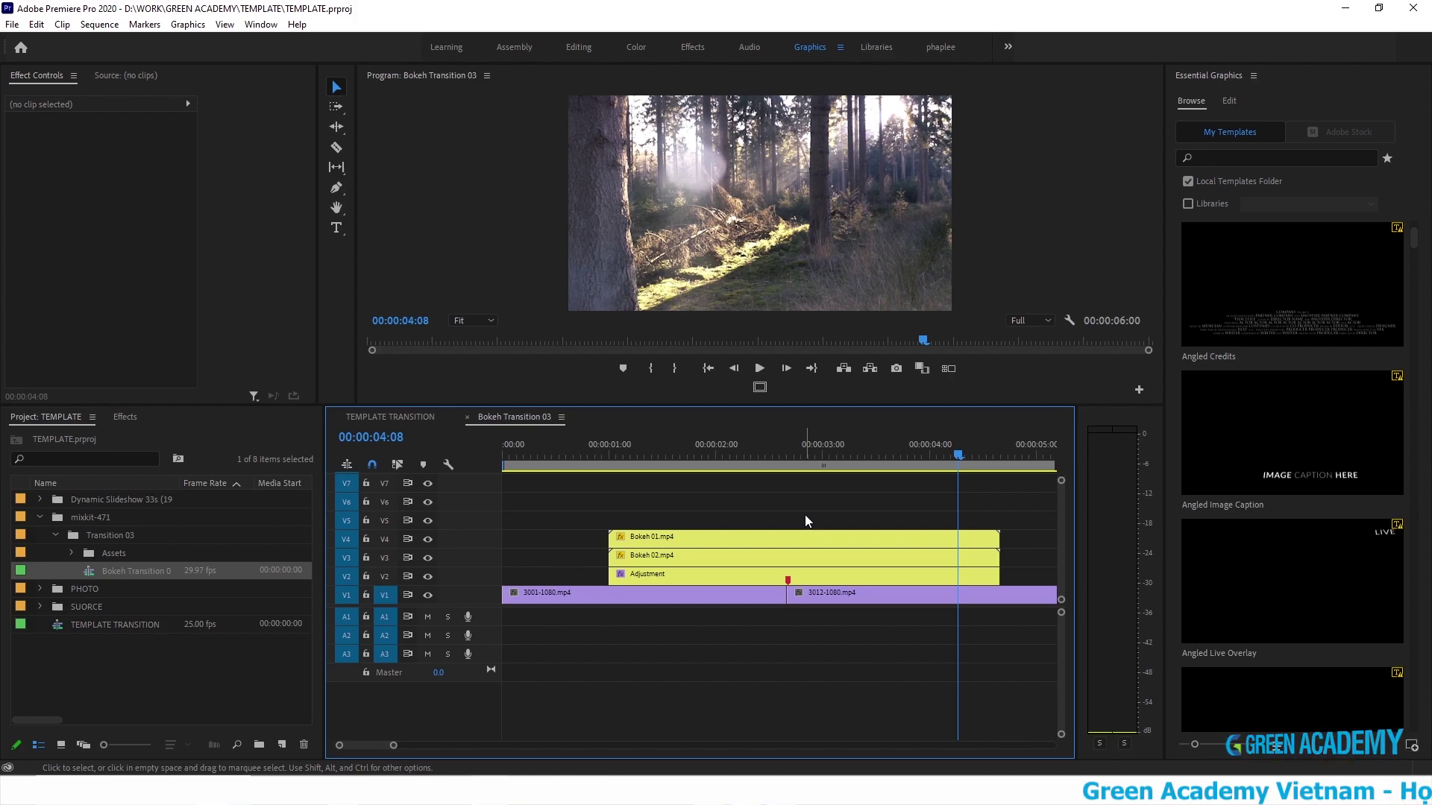
key(minus)
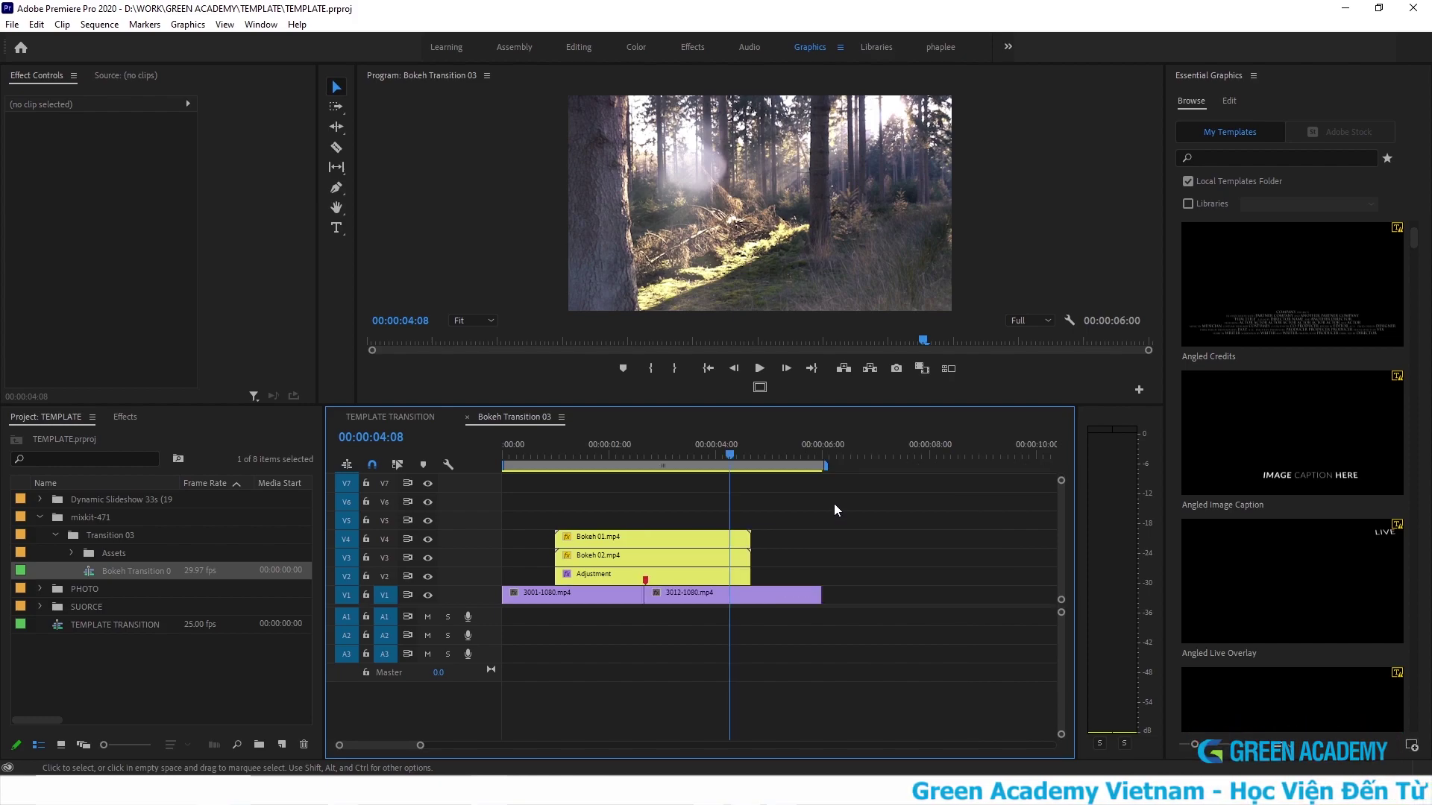
click(612, 445)
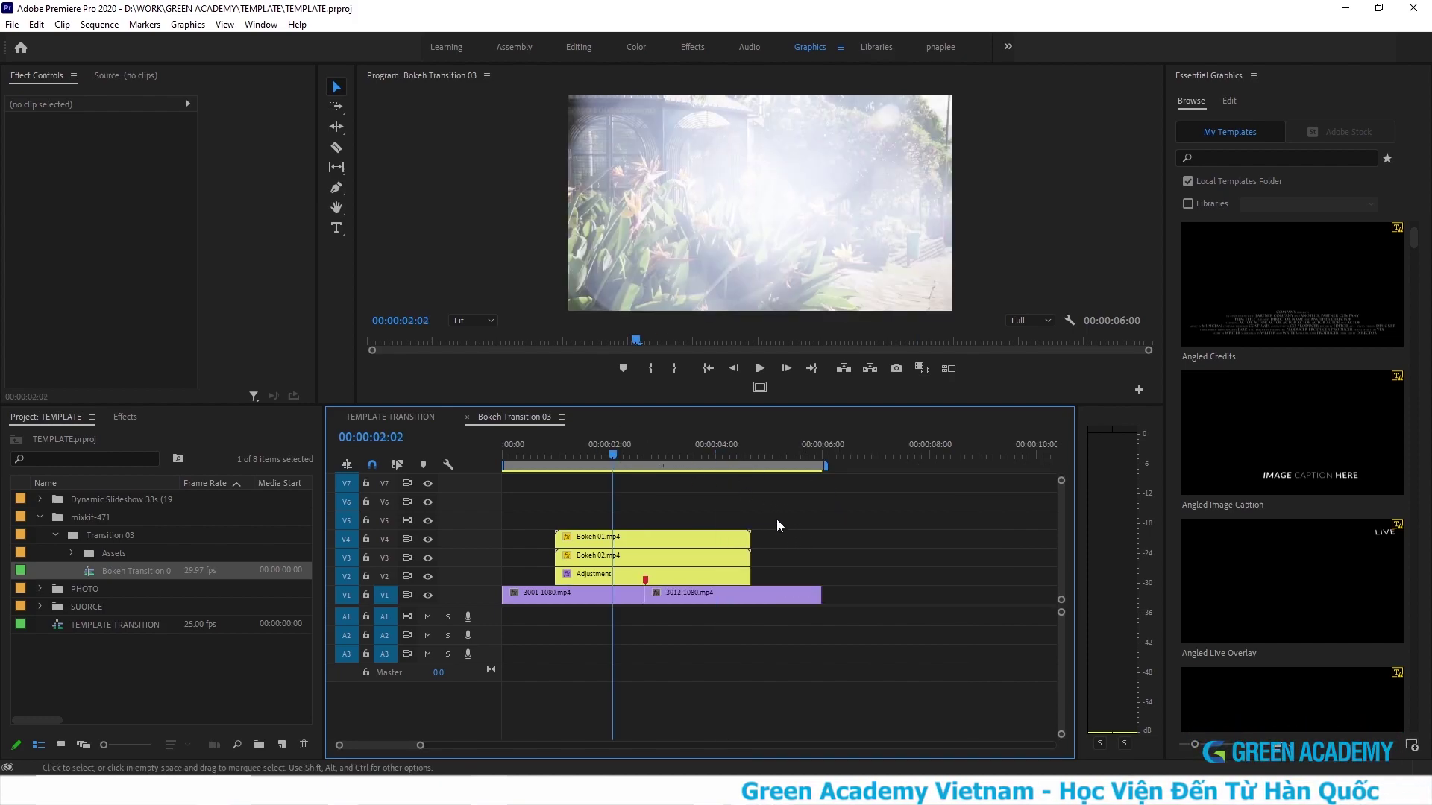
click(392, 419)
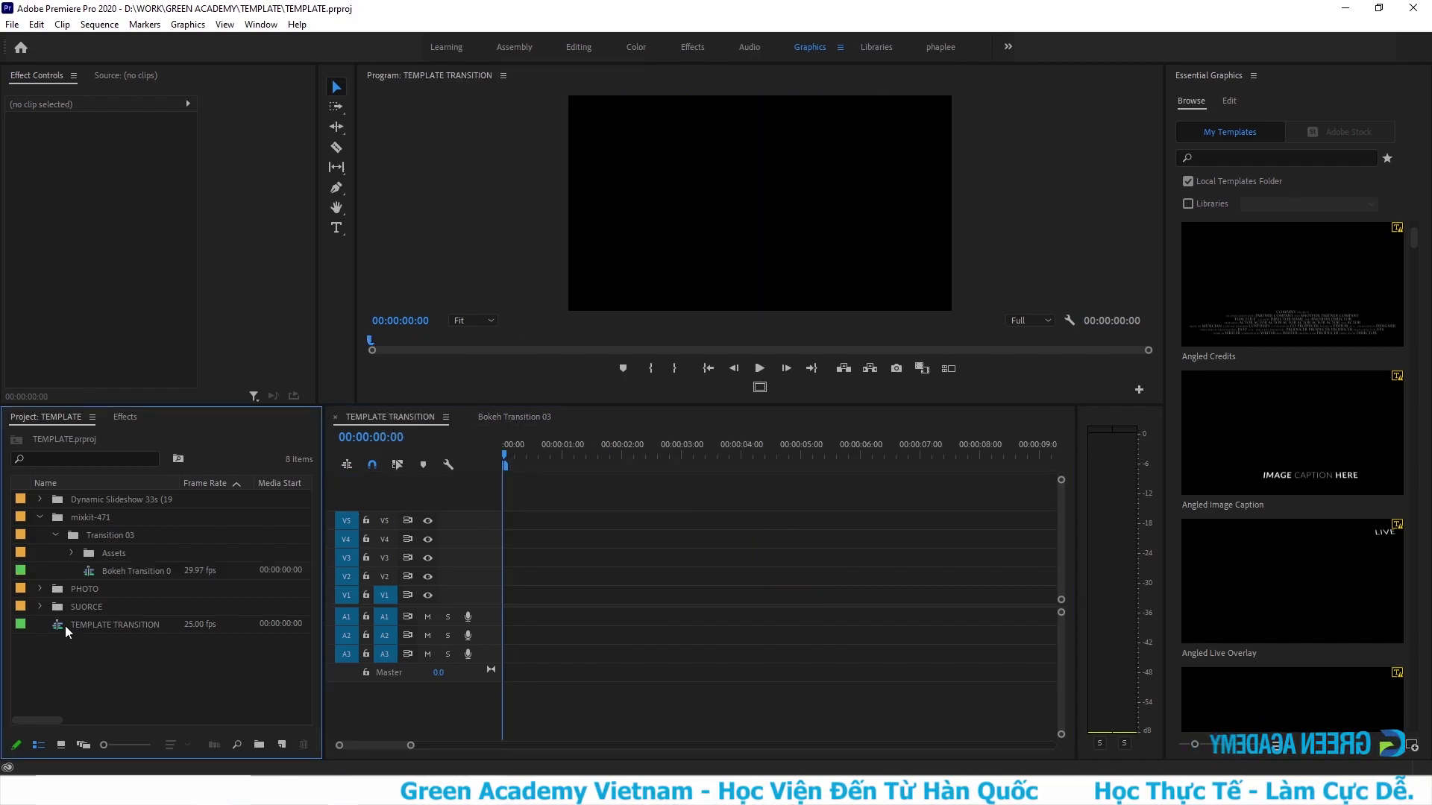
- Place two production ID clips from the SUORCE bin at the sequence start, keeping existing settings
double_click(56, 607)
scroll(134, 666, down, 2)
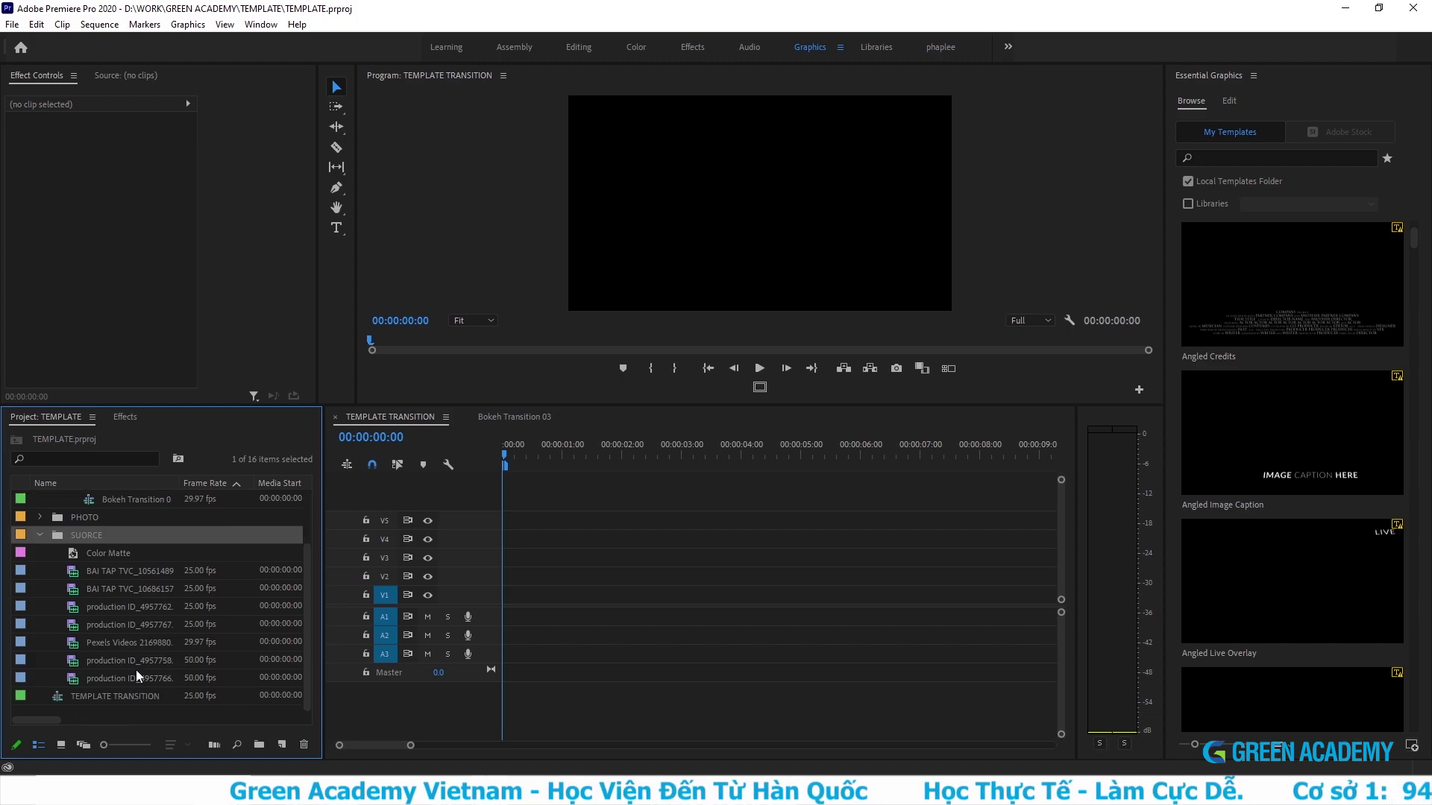
click(127, 678)
shift+click(127, 660)
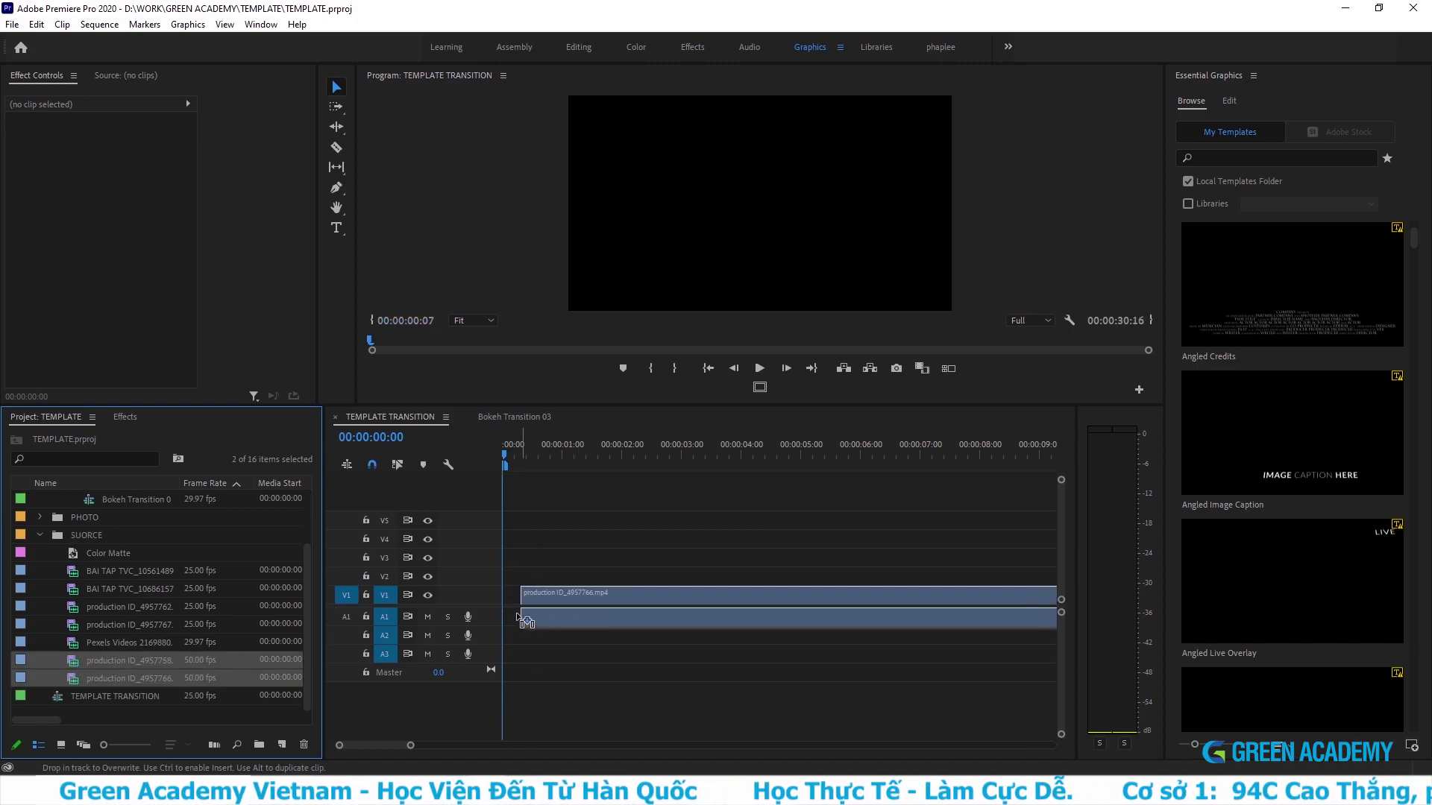
drag(395, 656, 566, 562)
click(836, 425)
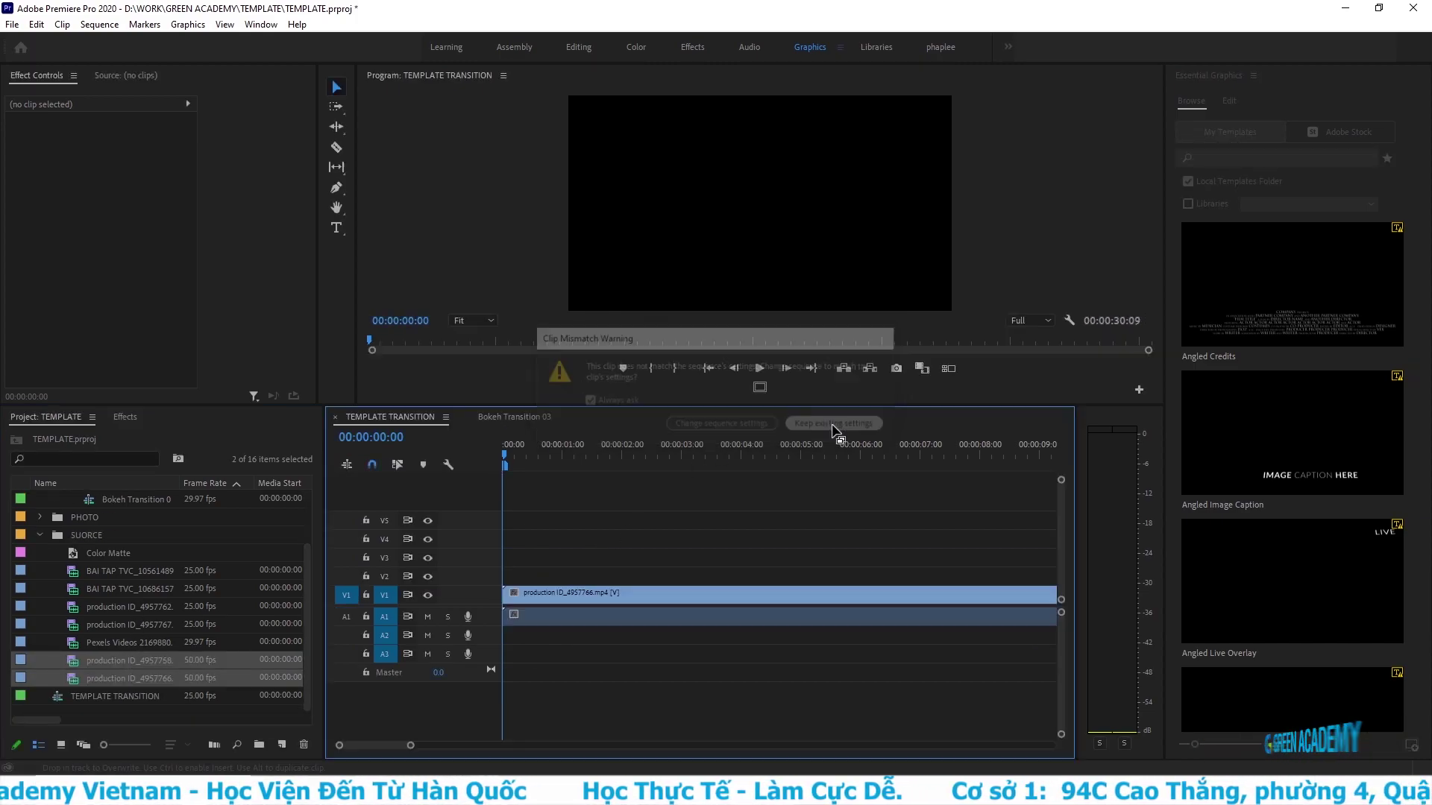
- Cut the clip at 8:22, delete the opening piece and close the gap
key(backslash)
click(629, 458)
mouse_move(629, 457)
mouse_down()
mouse_move(613, 477)
mouse_move(633, 477)
mouse_up()
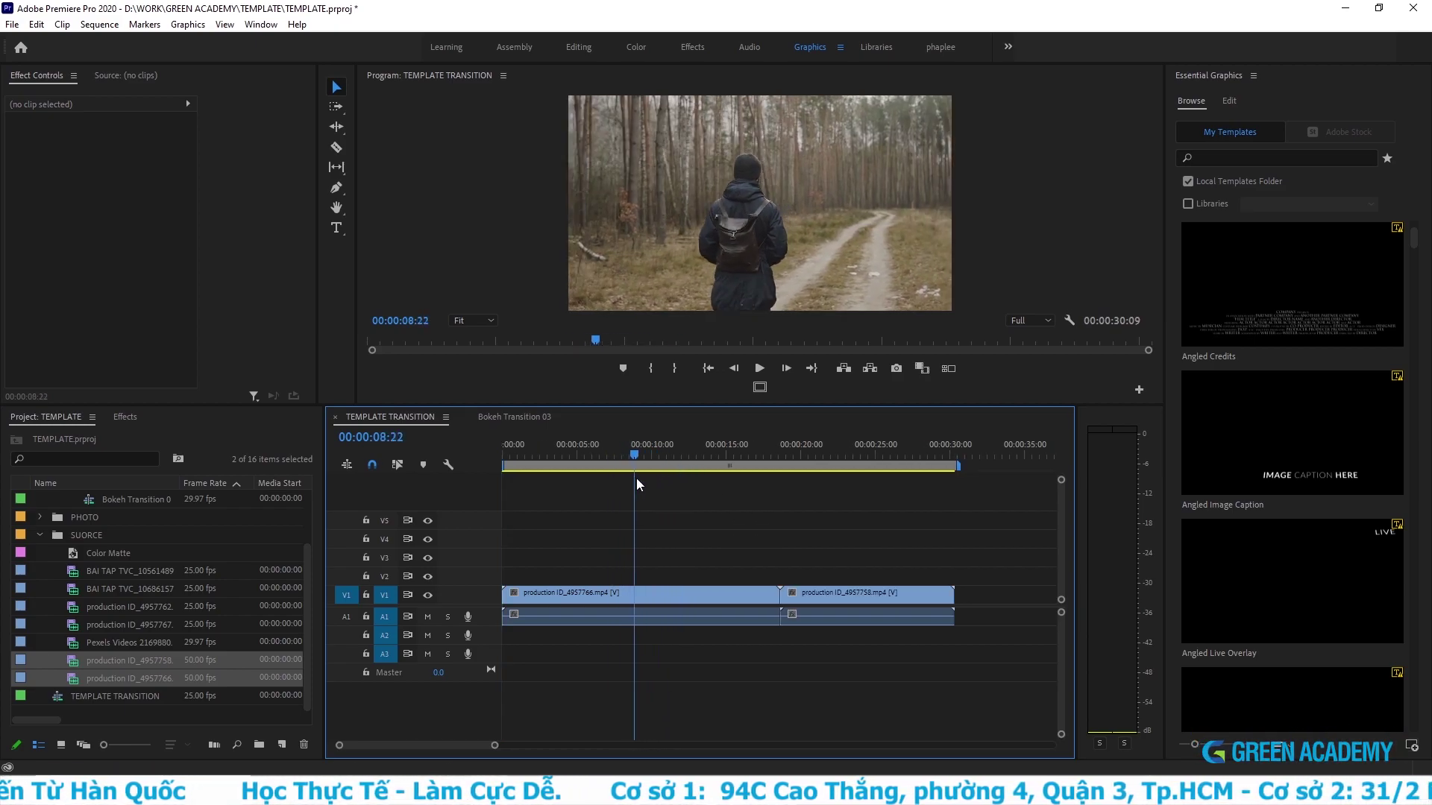
key(ctrl+k)
click(567, 593)
click(713, 544)
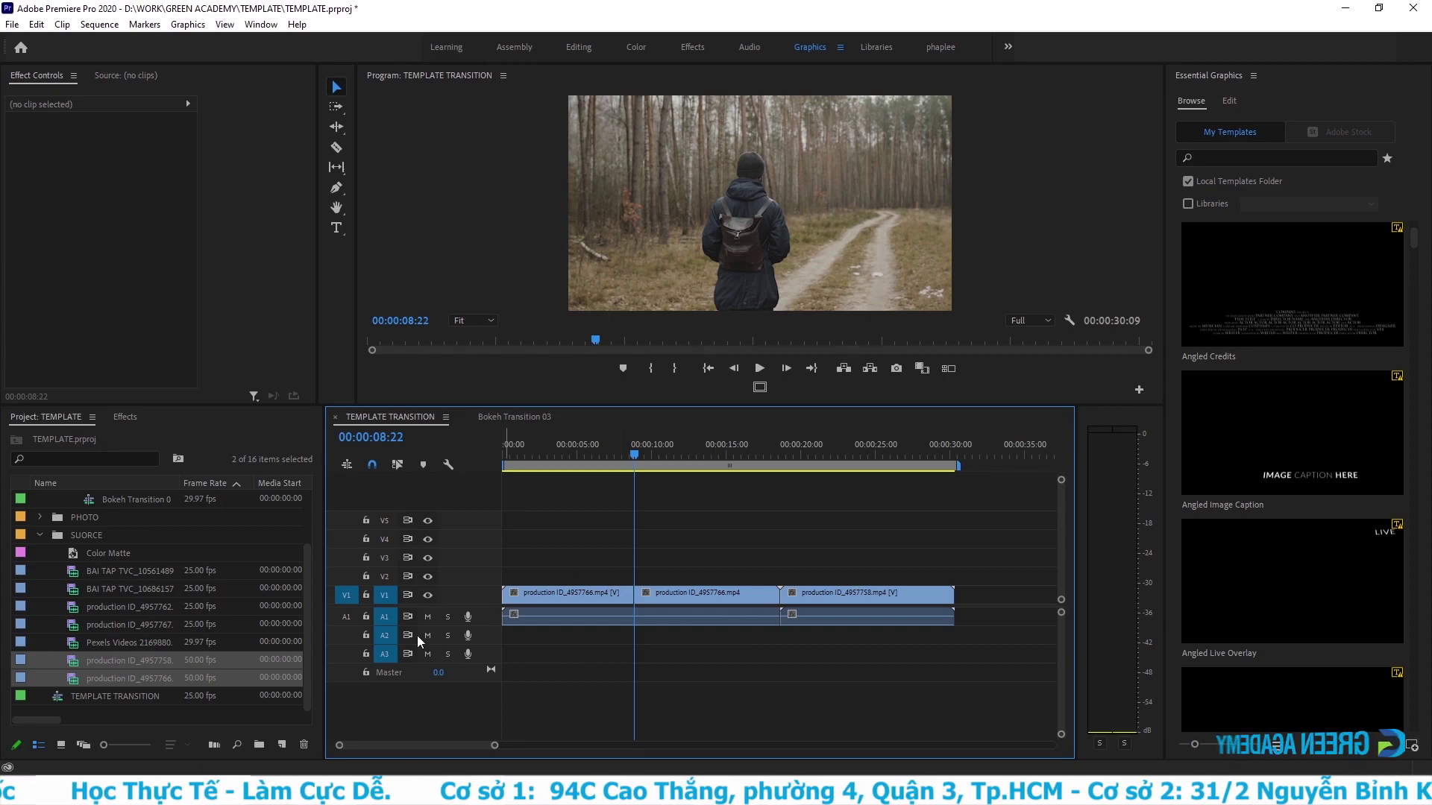
click(585, 596)
key(Delete)
right_click(596, 619)
click(607, 624)
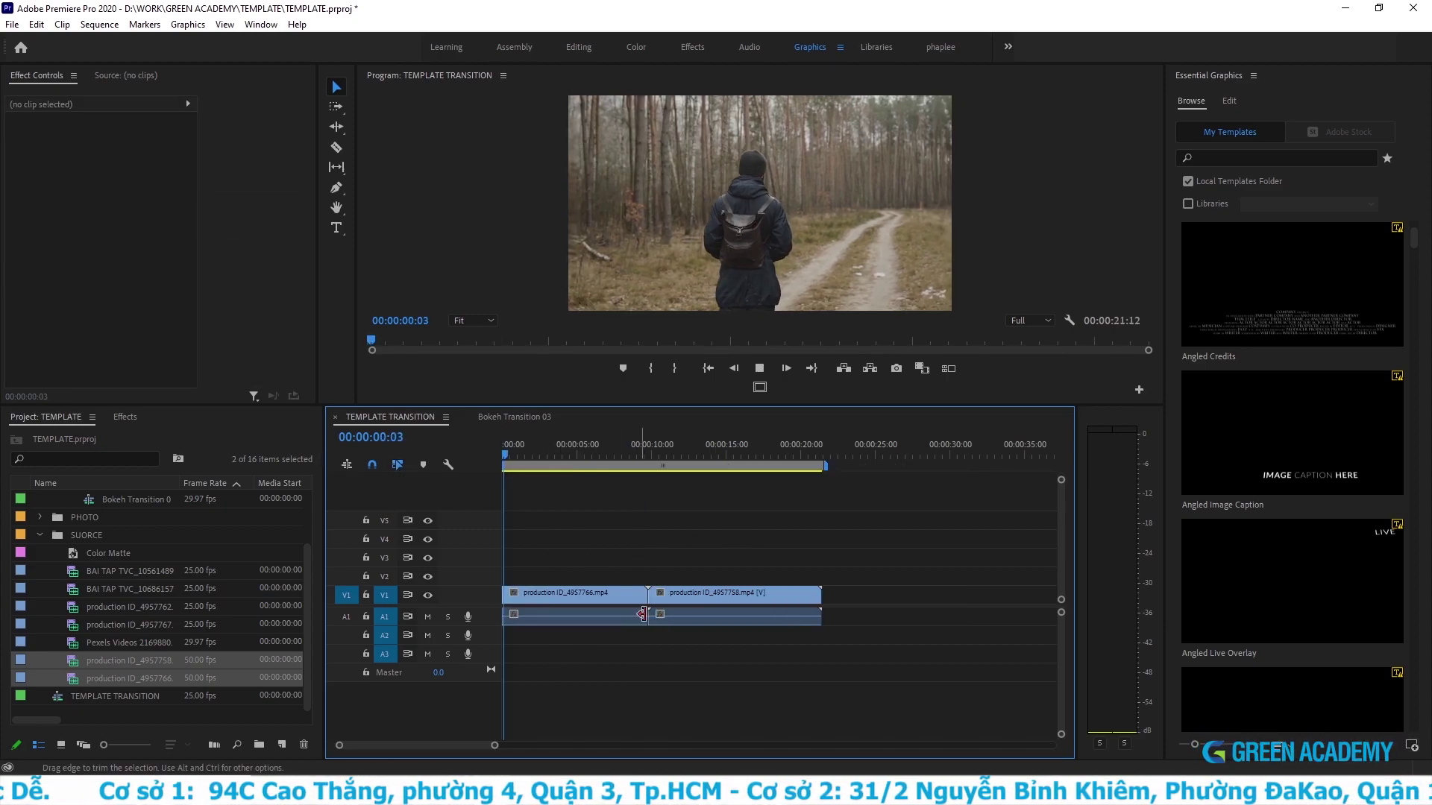
- Cut the clip at the playhead, delete the unwanted part and close the gap
key(backslash)
key(Home)
key(space)
key(space)
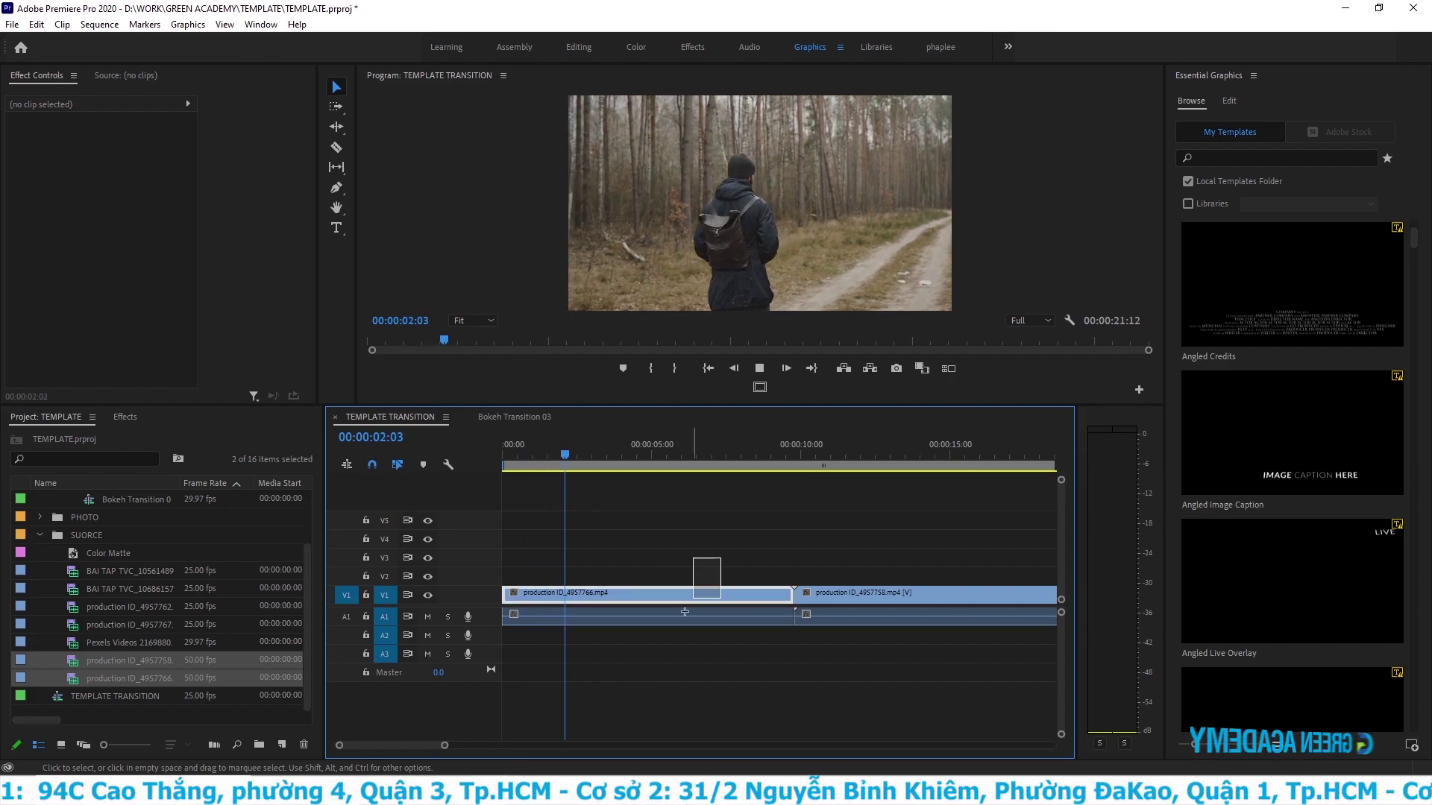
key(ctrl+k)
click(694, 593)
key(Delete)
right_click(687, 617)
click(700, 624)
key(space)
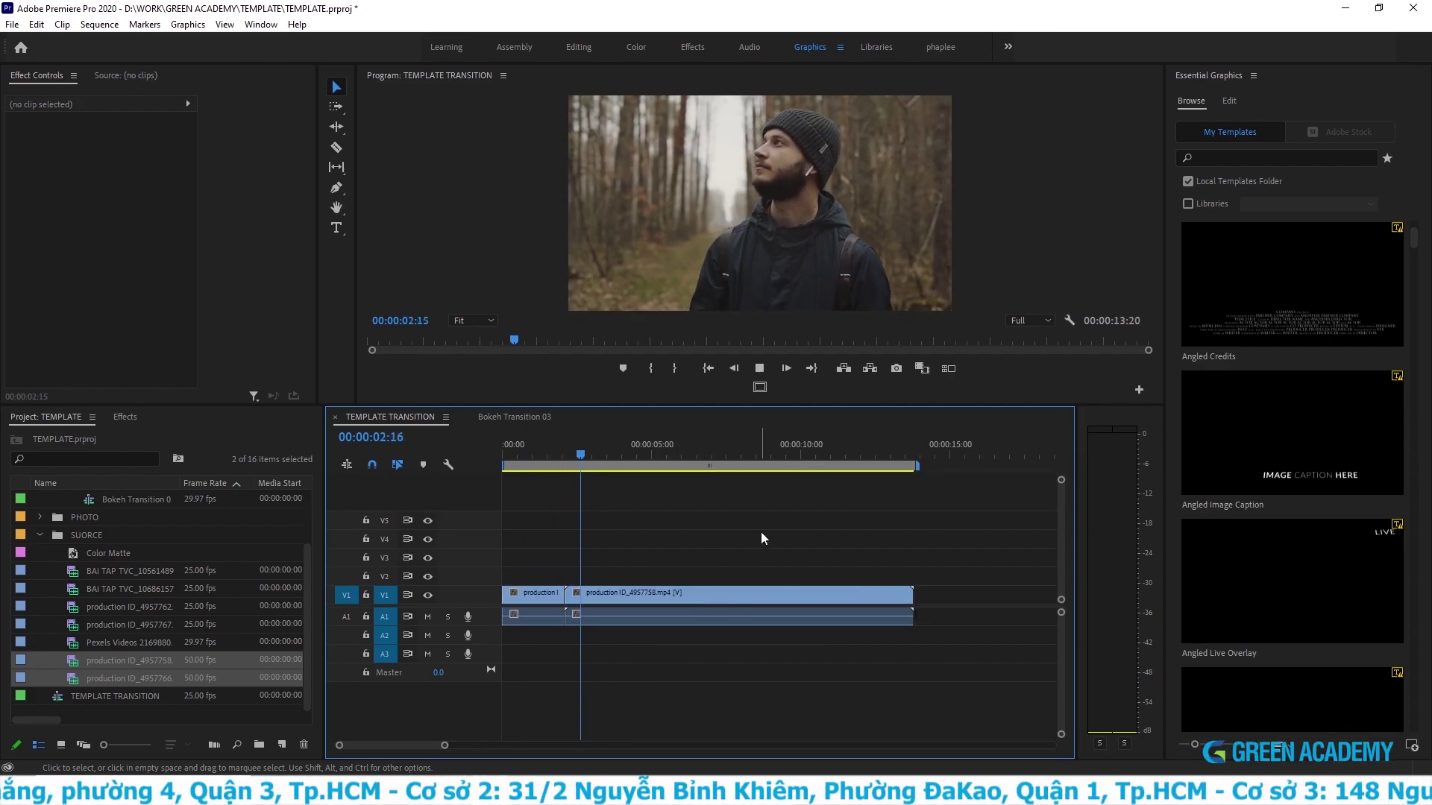
- Cut at 5:01 and delete the clip after the playhead
key(equal)
key(minus)
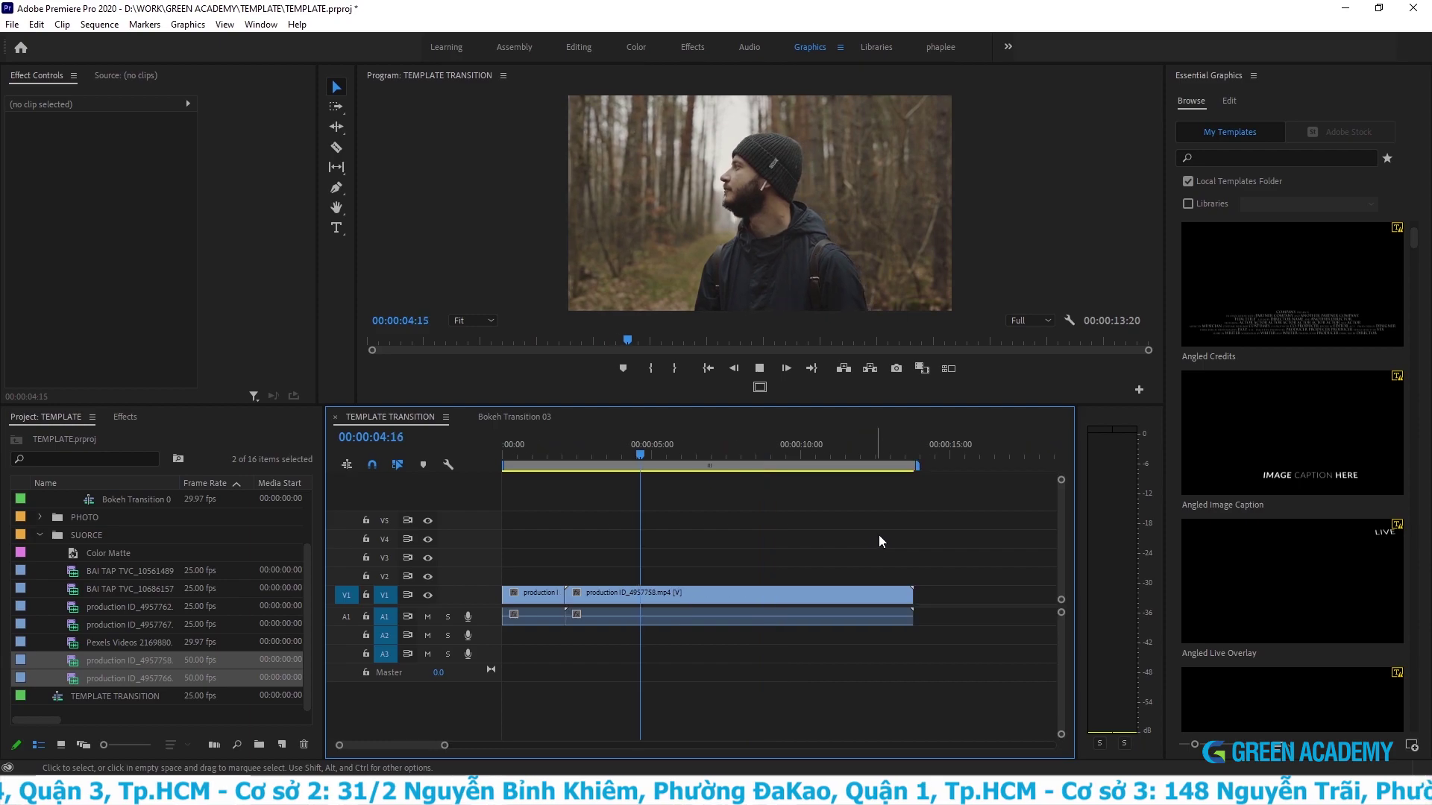
key(space)
key(d)
key(ctrl+k)
click(746, 594)
key(Delete)
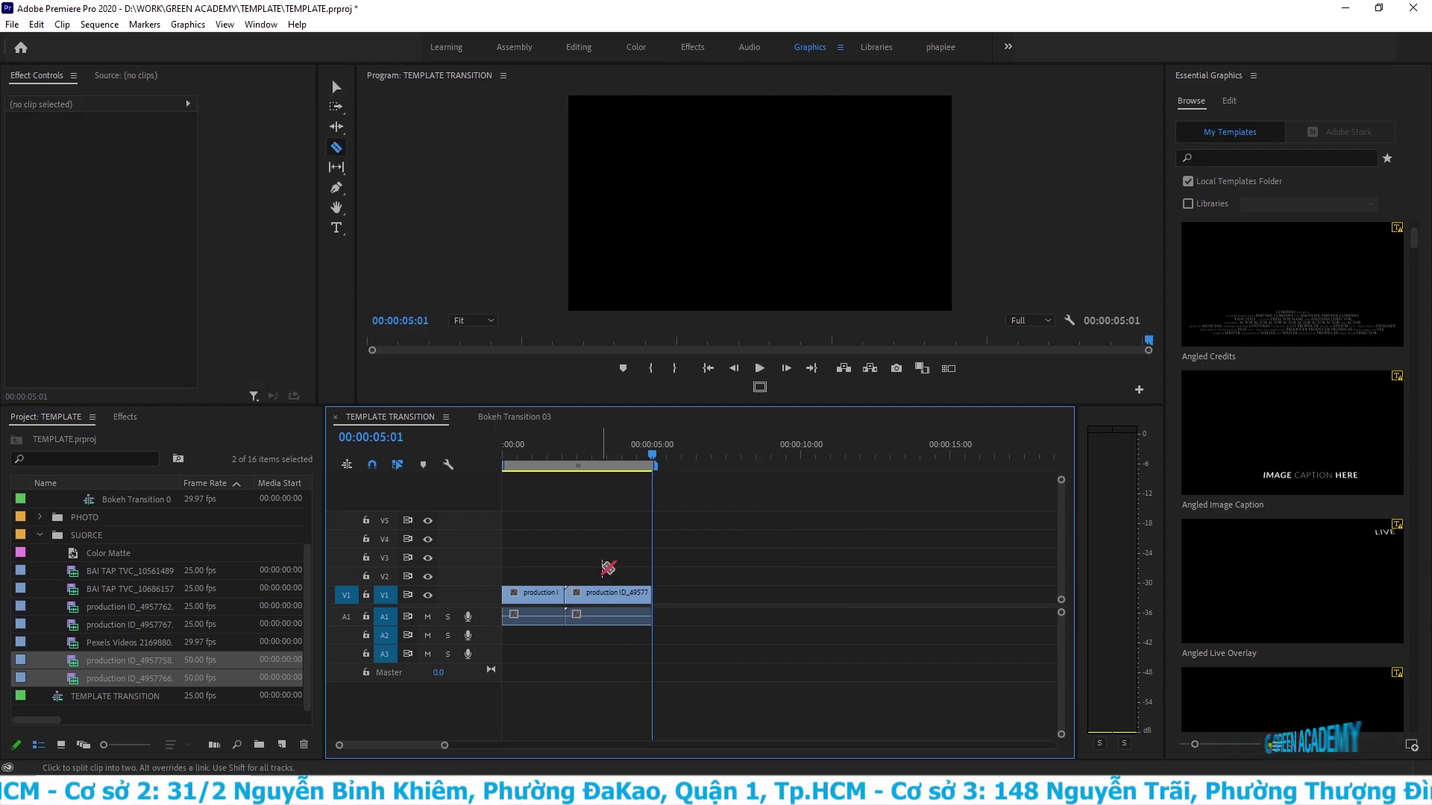
- Move the middle clip about one second later, trim its start and remove the gap
click(574, 615)
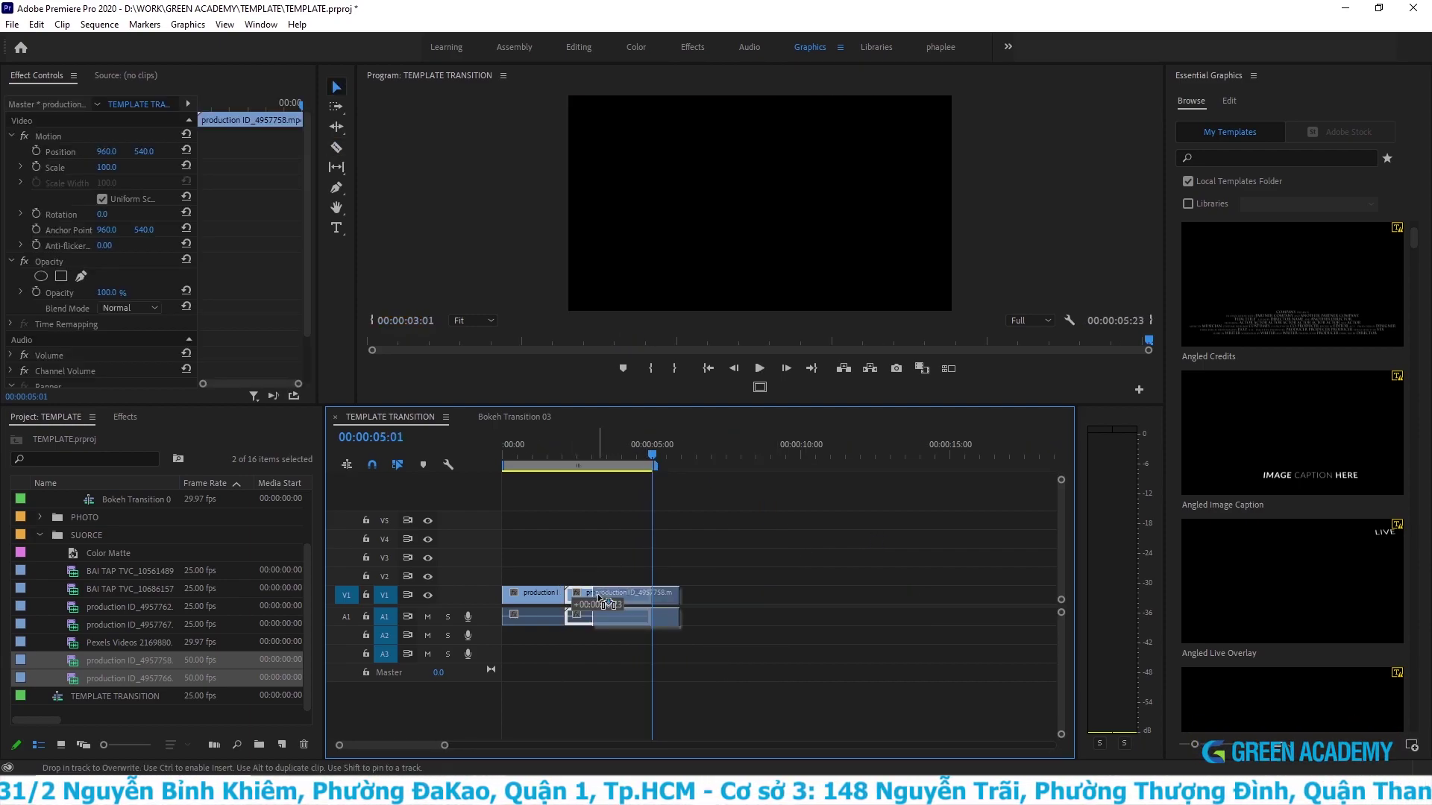
drag(595, 602, 661, 593)
key(equal)
key(minus)
click(615, 451)
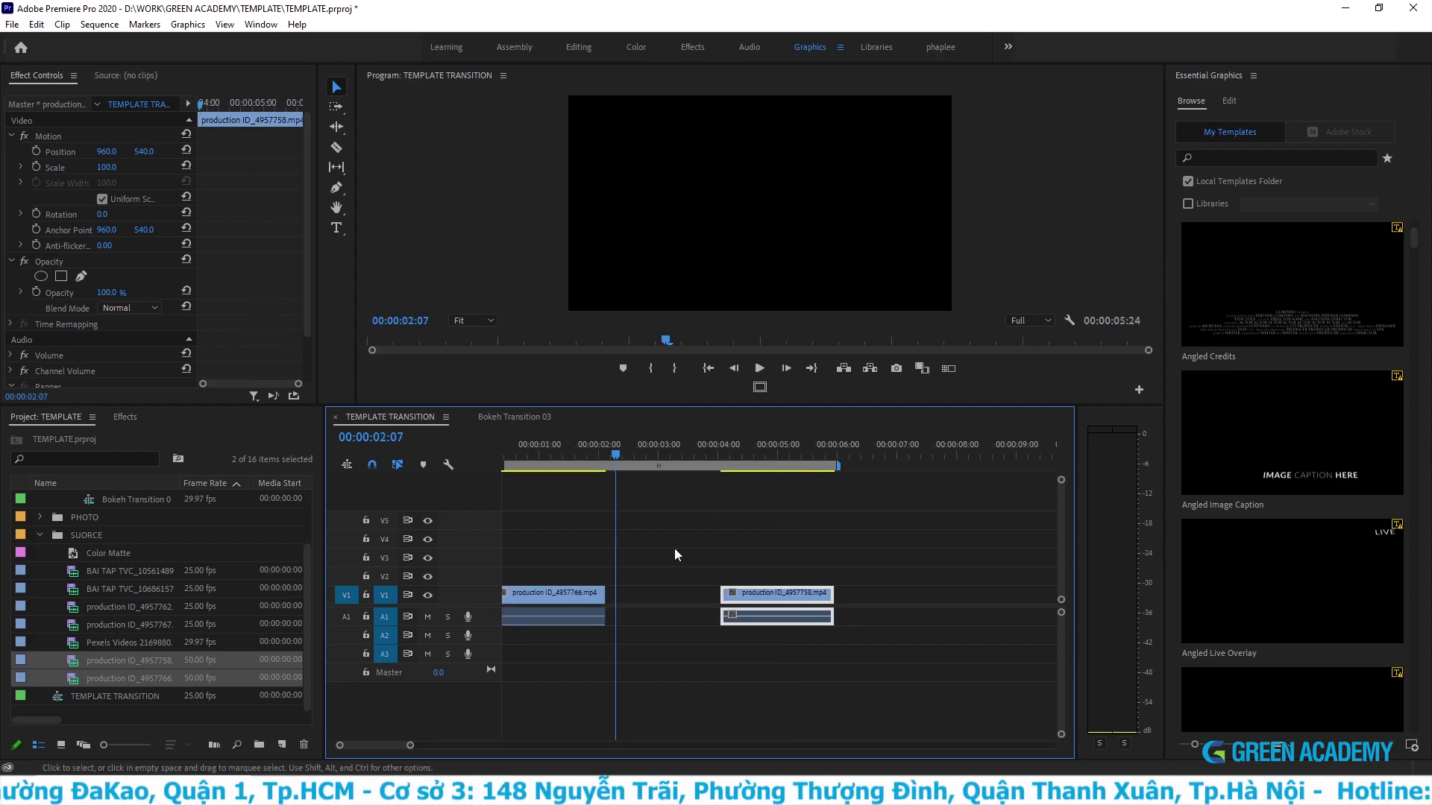
click(626, 601)
key(Delete)
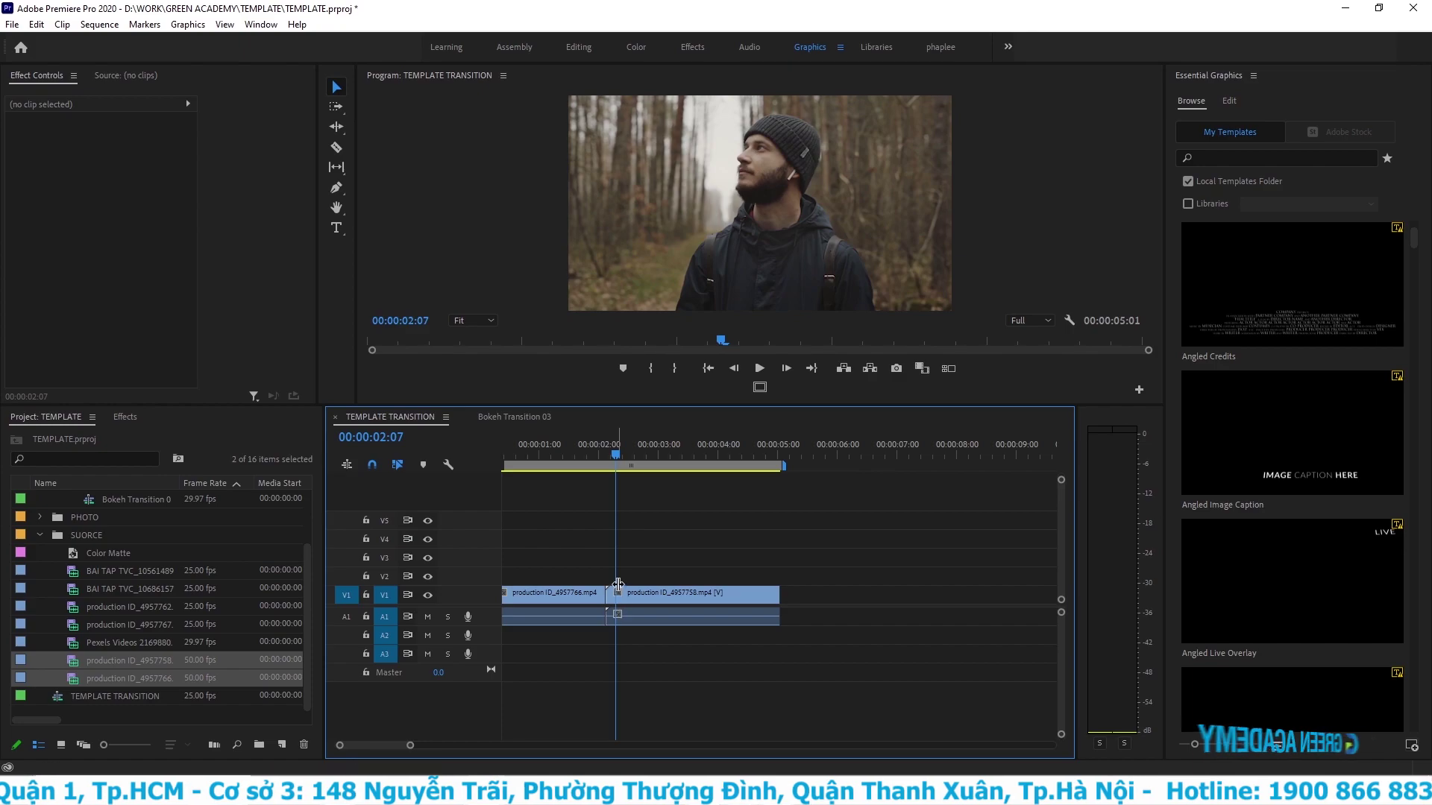
key(equal)
click(749, 589)
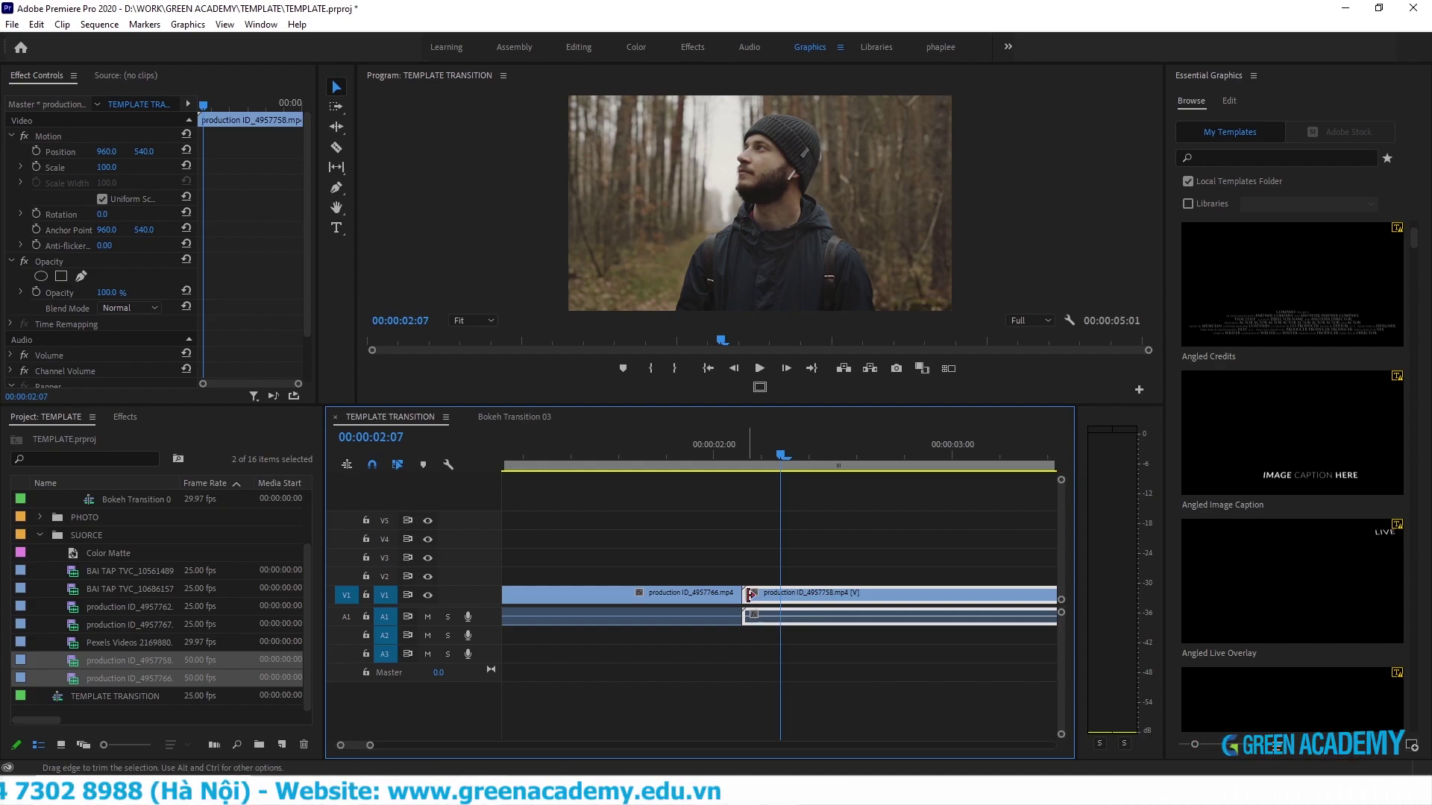
- Trim the second production clip's start and butt it against the first clip
click(872, 531)
key(minus)
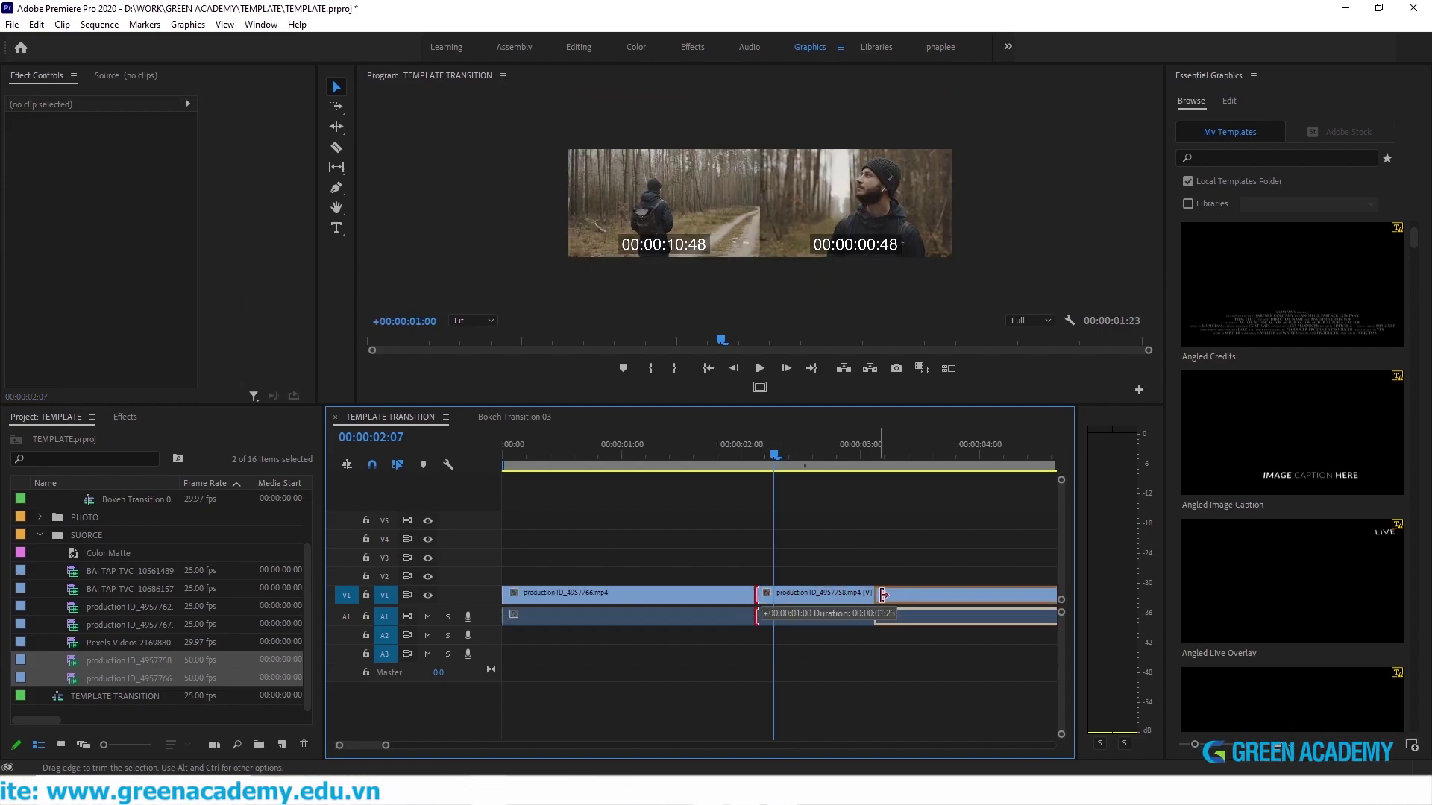
drag(775, 595, 979, 594)
key(minus)
click(740, 601)
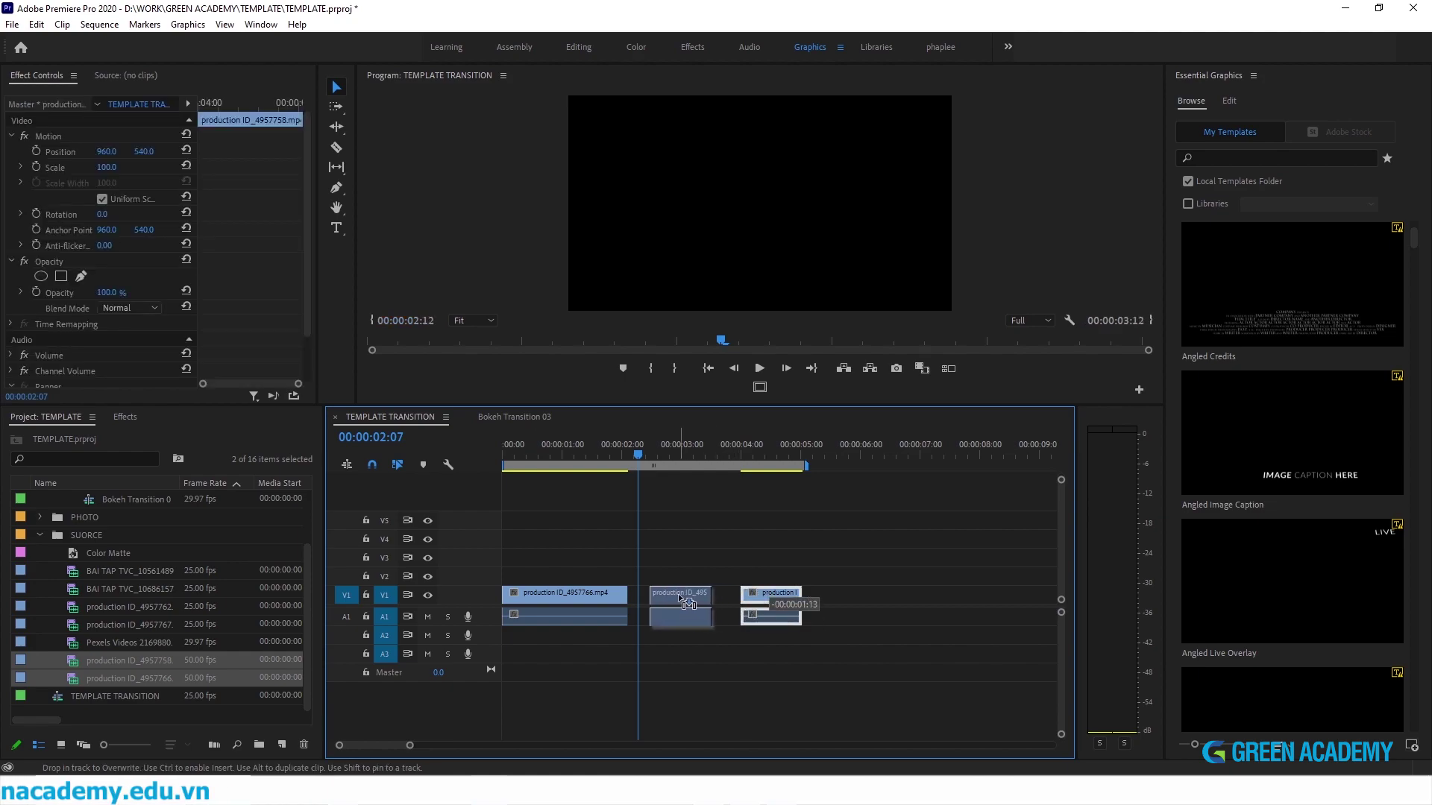
mouse_move(741, 601)
mouse_down()
mouse_move(679, 596)
mouse_move(802, 590)
mouse_up()
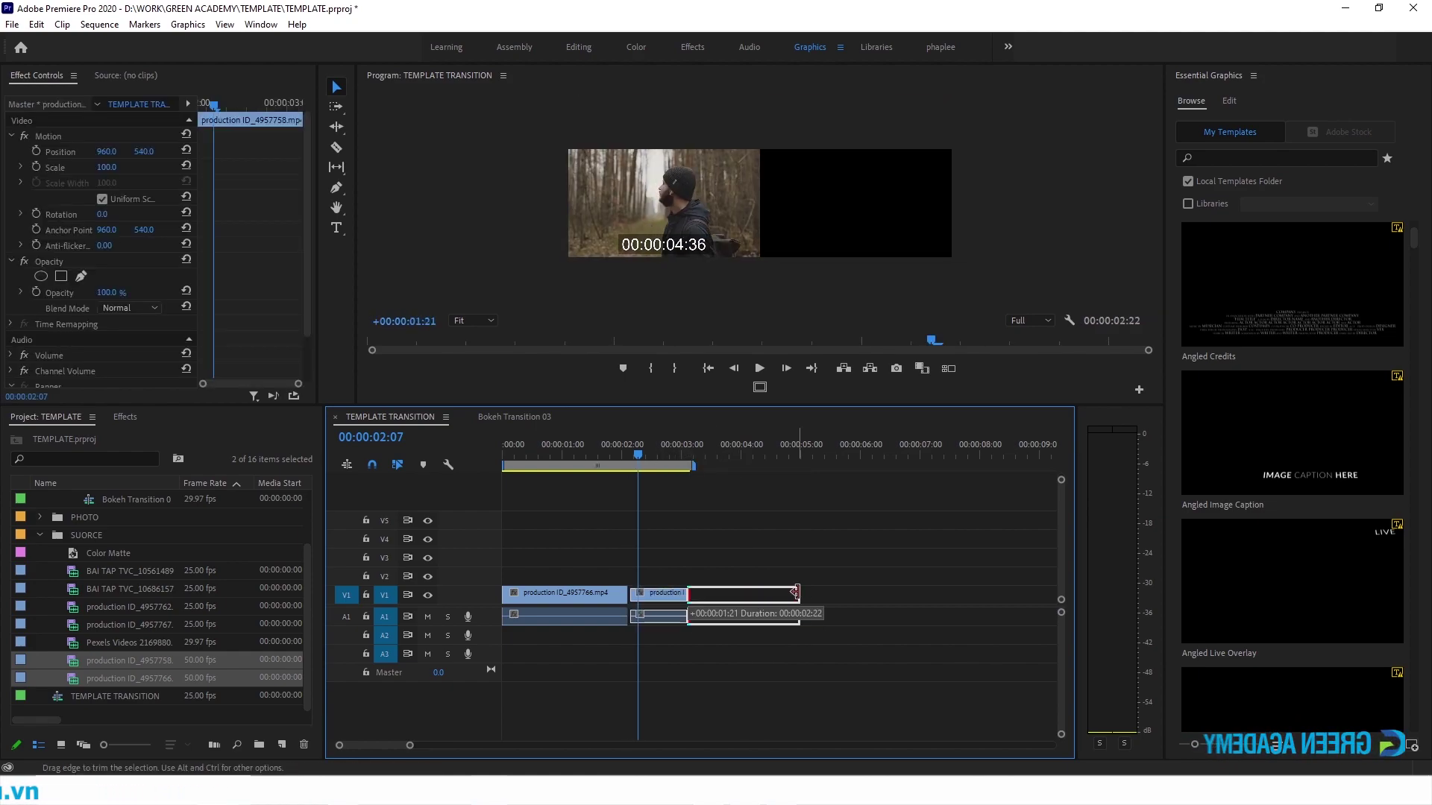
- Check the edit at 00:00:01:19, collapse SUORCE and select the Bokeh Transition 03 sequence
key(equal)
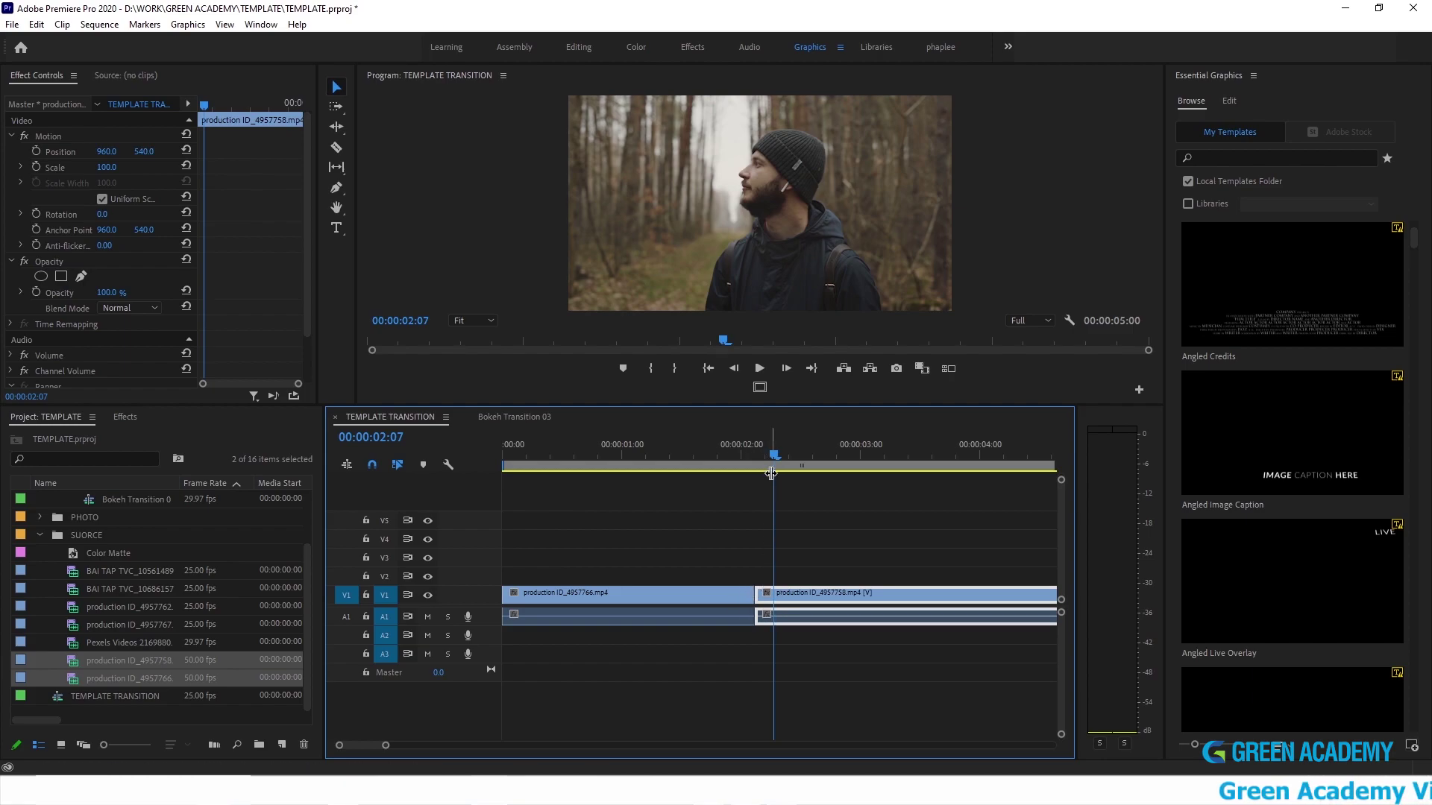
click(712, 448)
click(840, 538)
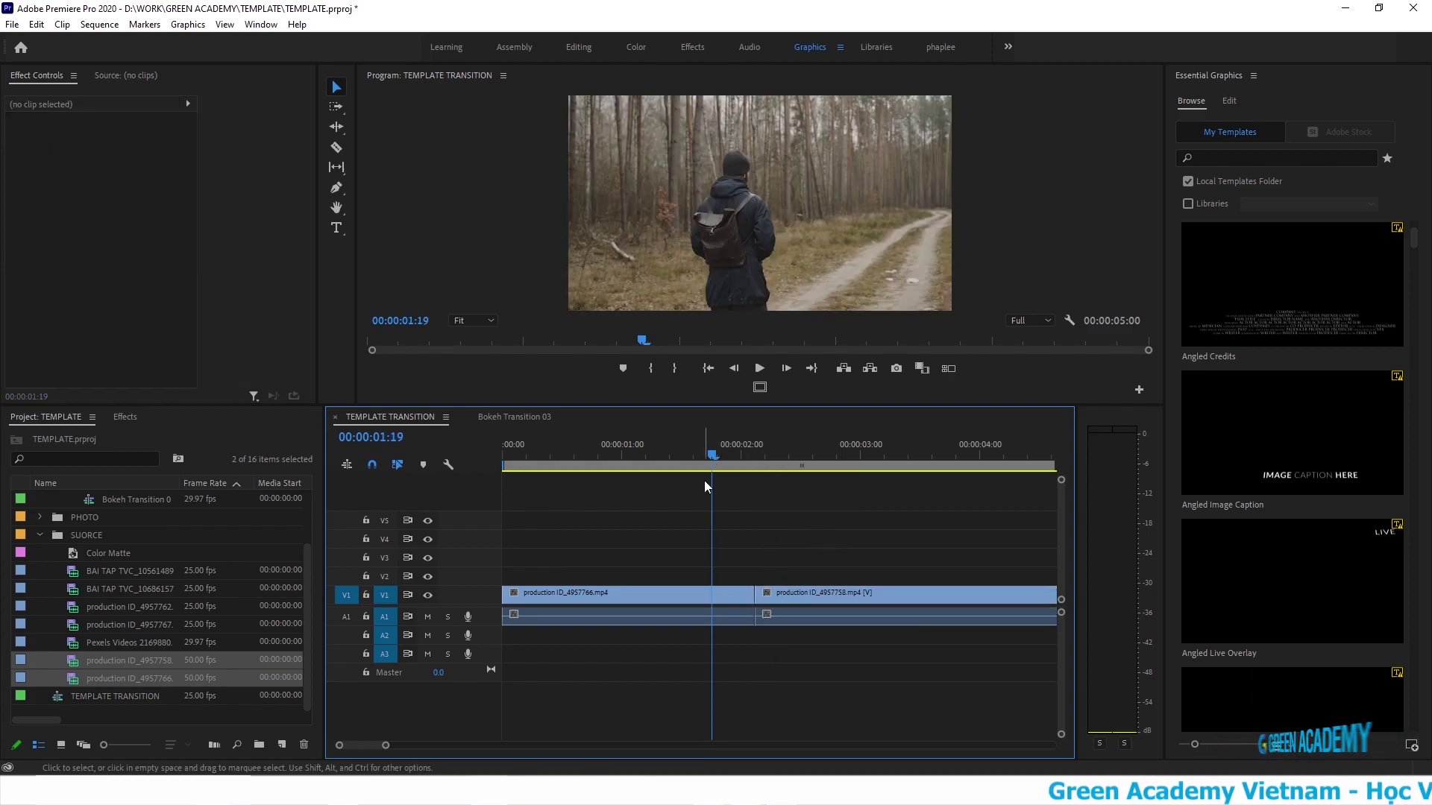
key(minus)
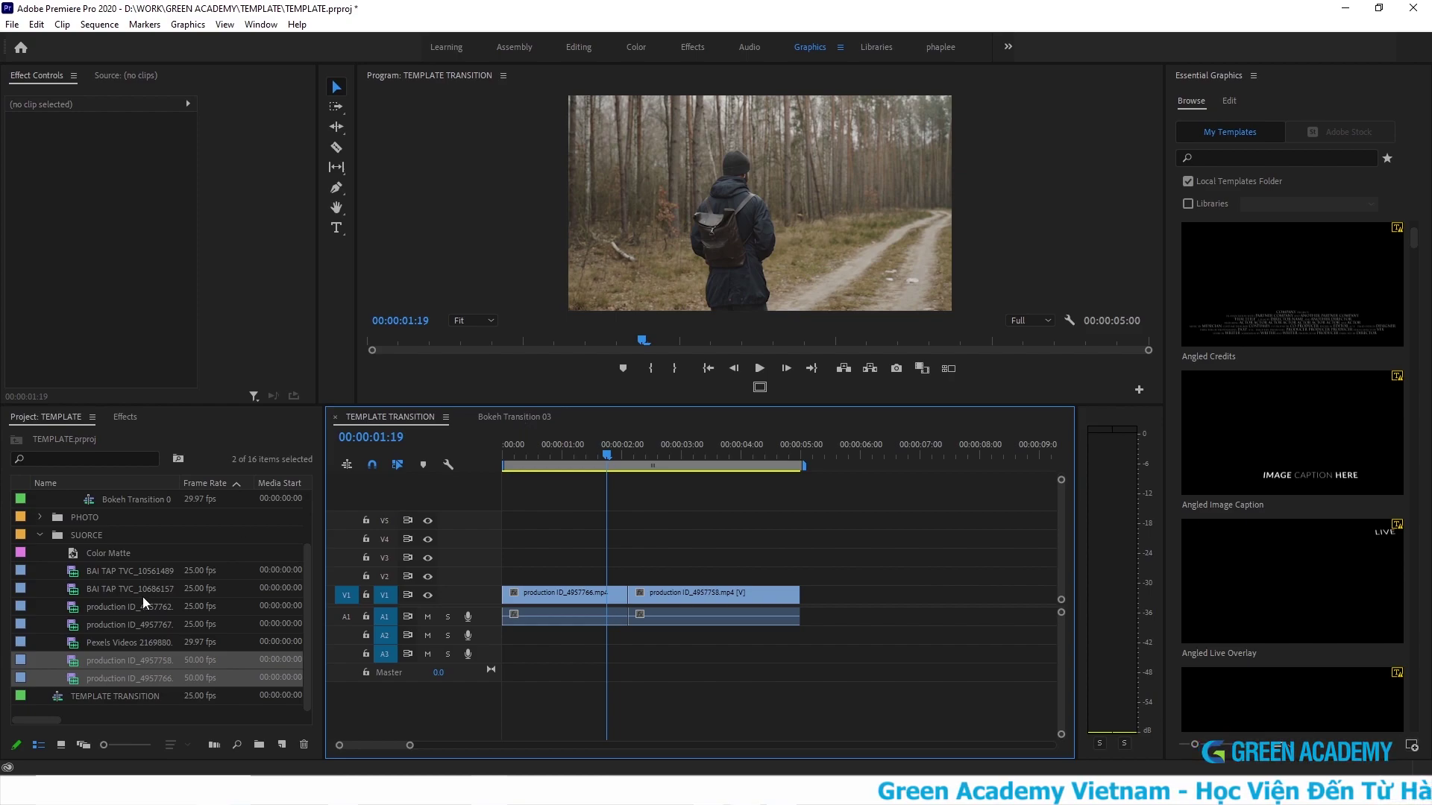
click(41, 536)
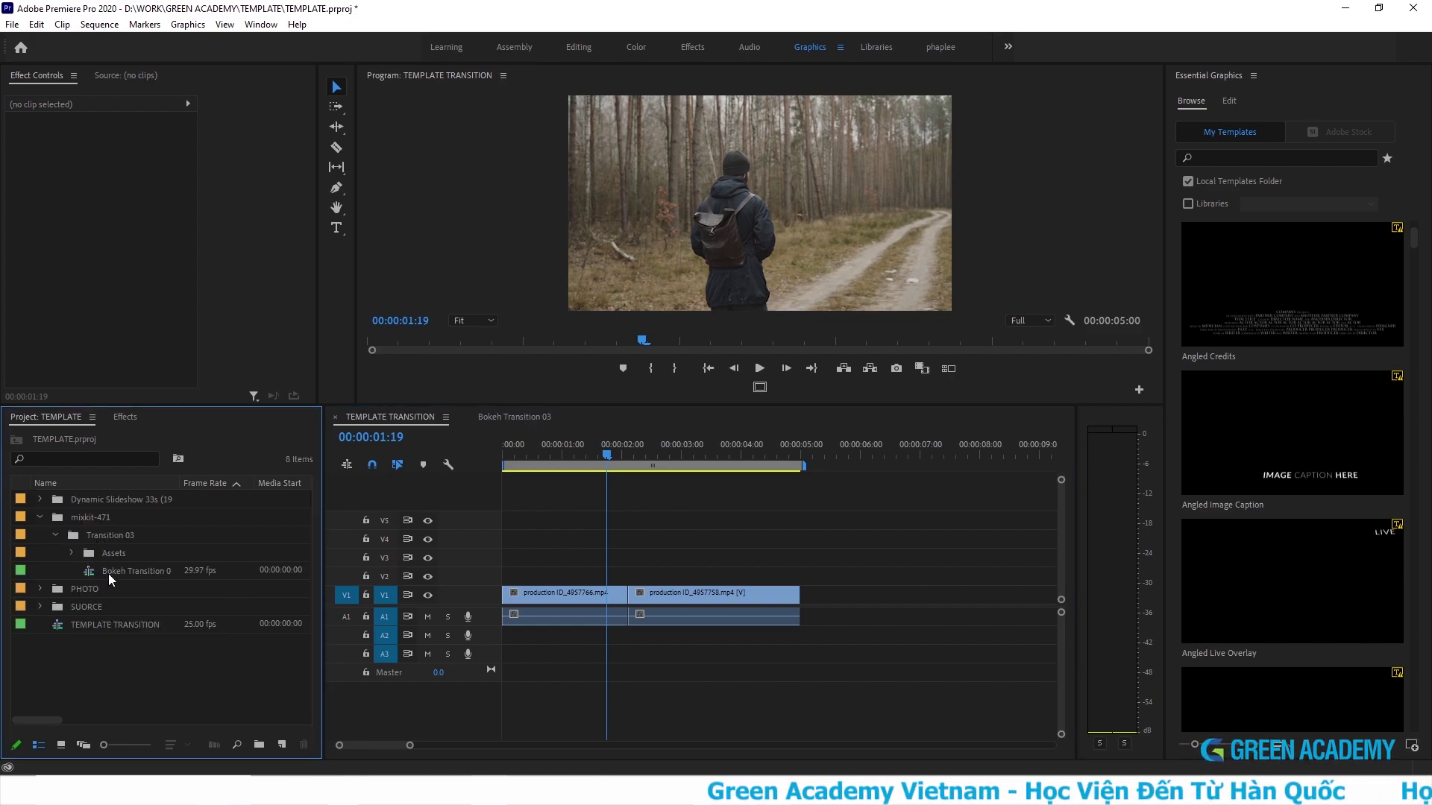
click(109, 574)
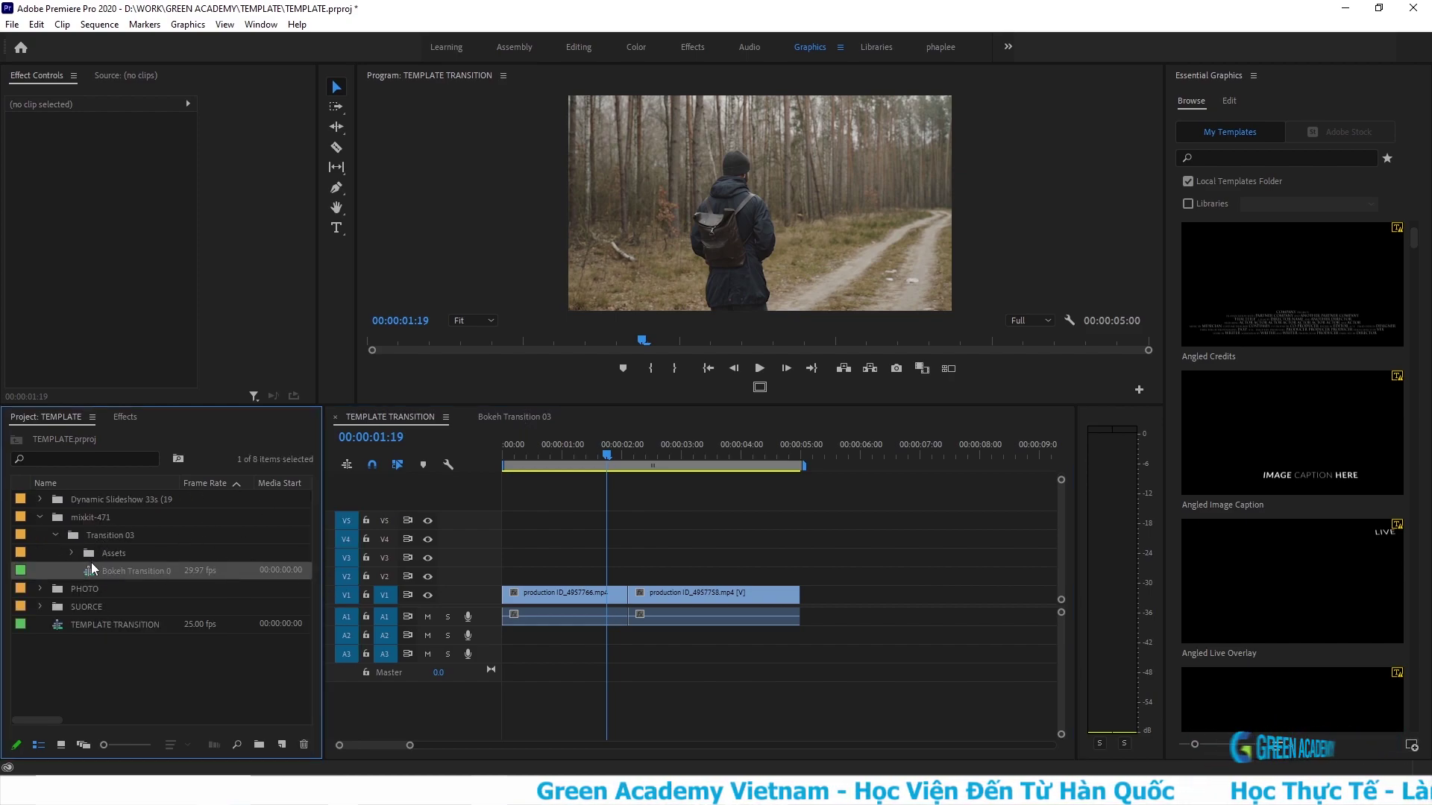
- Add the Bokeh Transition 03 layers above the clips and shift the production clips to align the cut
drag(95, 573, 599, 574)
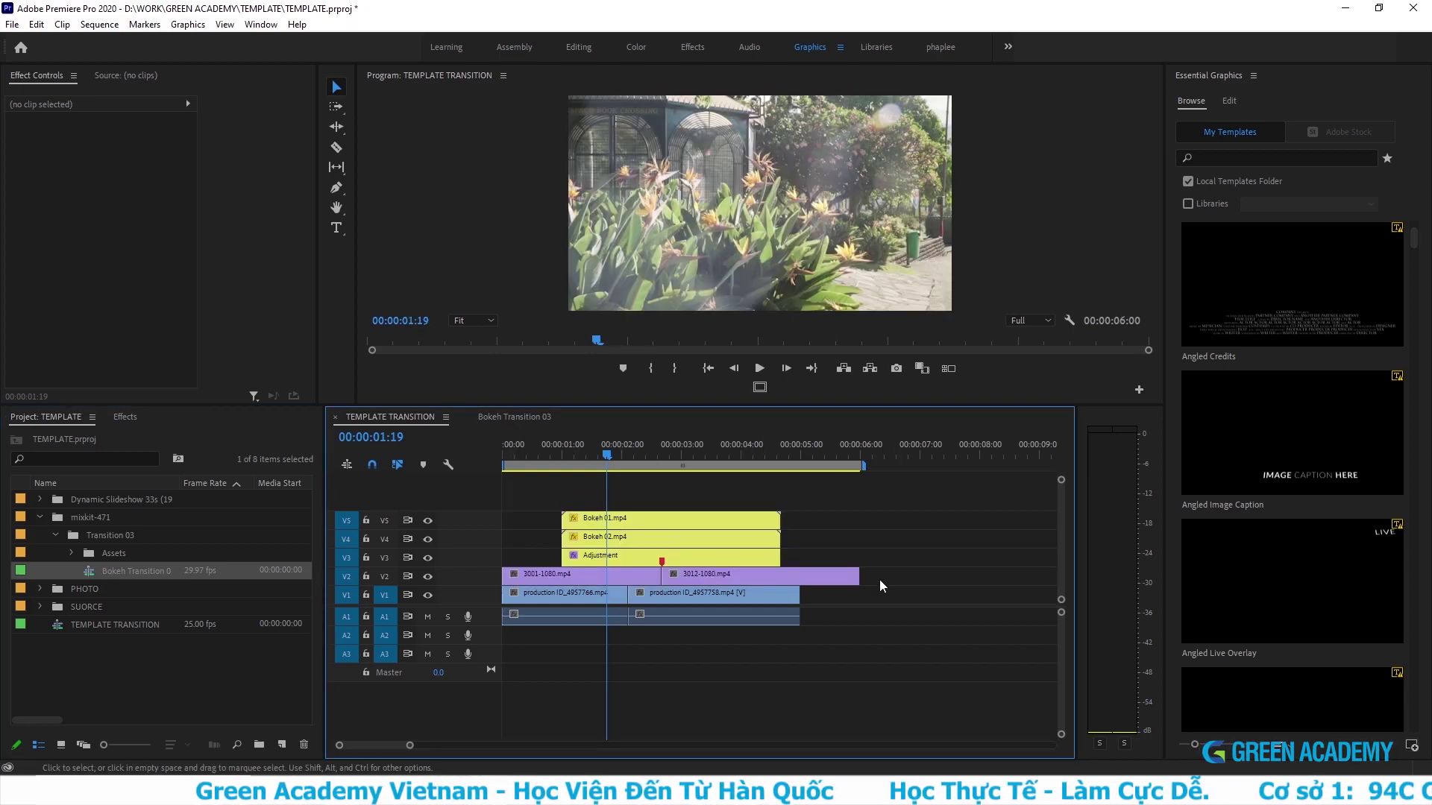
drag(880, 580, 655, 573)
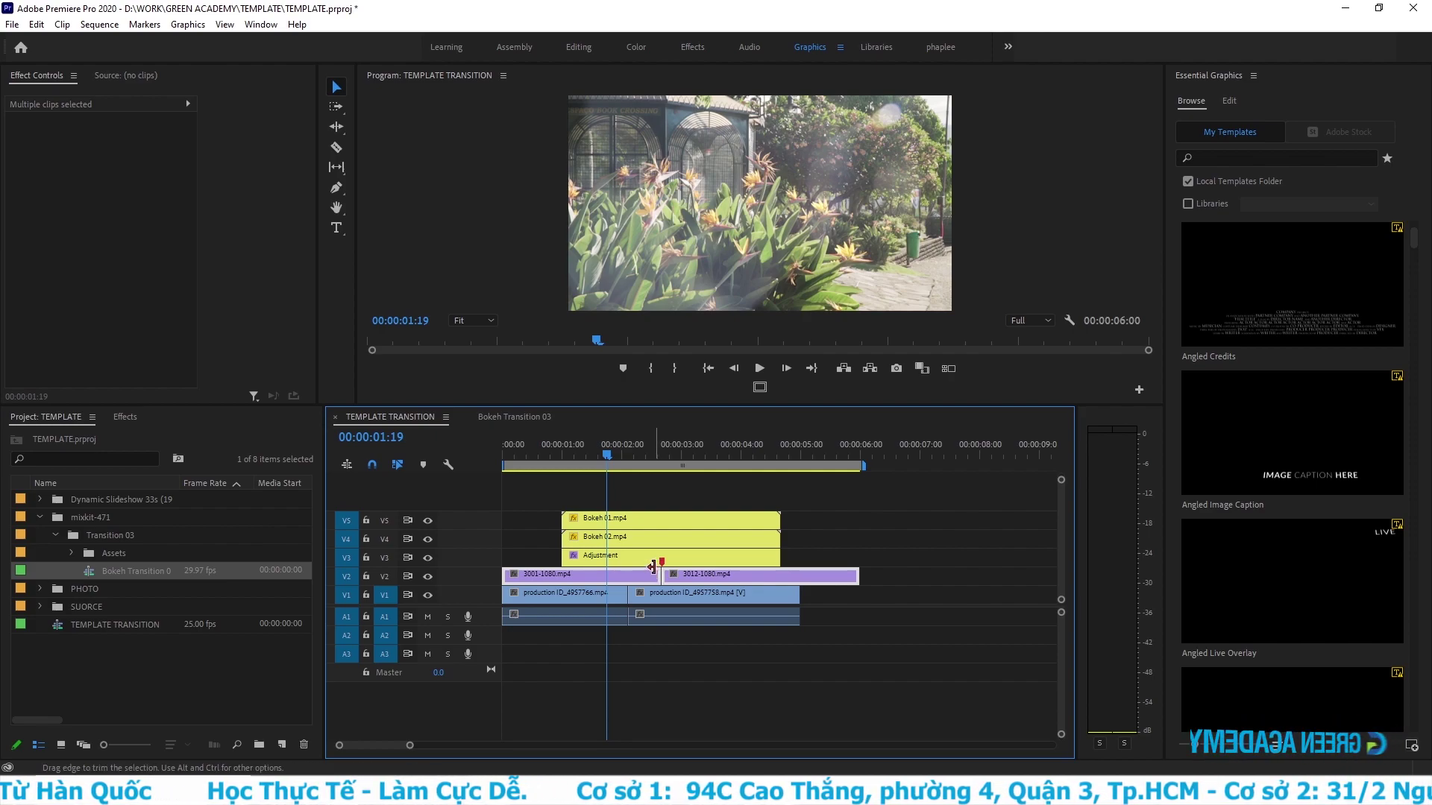
mouse_move(836, 603)
mouse_down()
mouse_move(598, 618)
mouse_move(652, 597)
mouse_up()
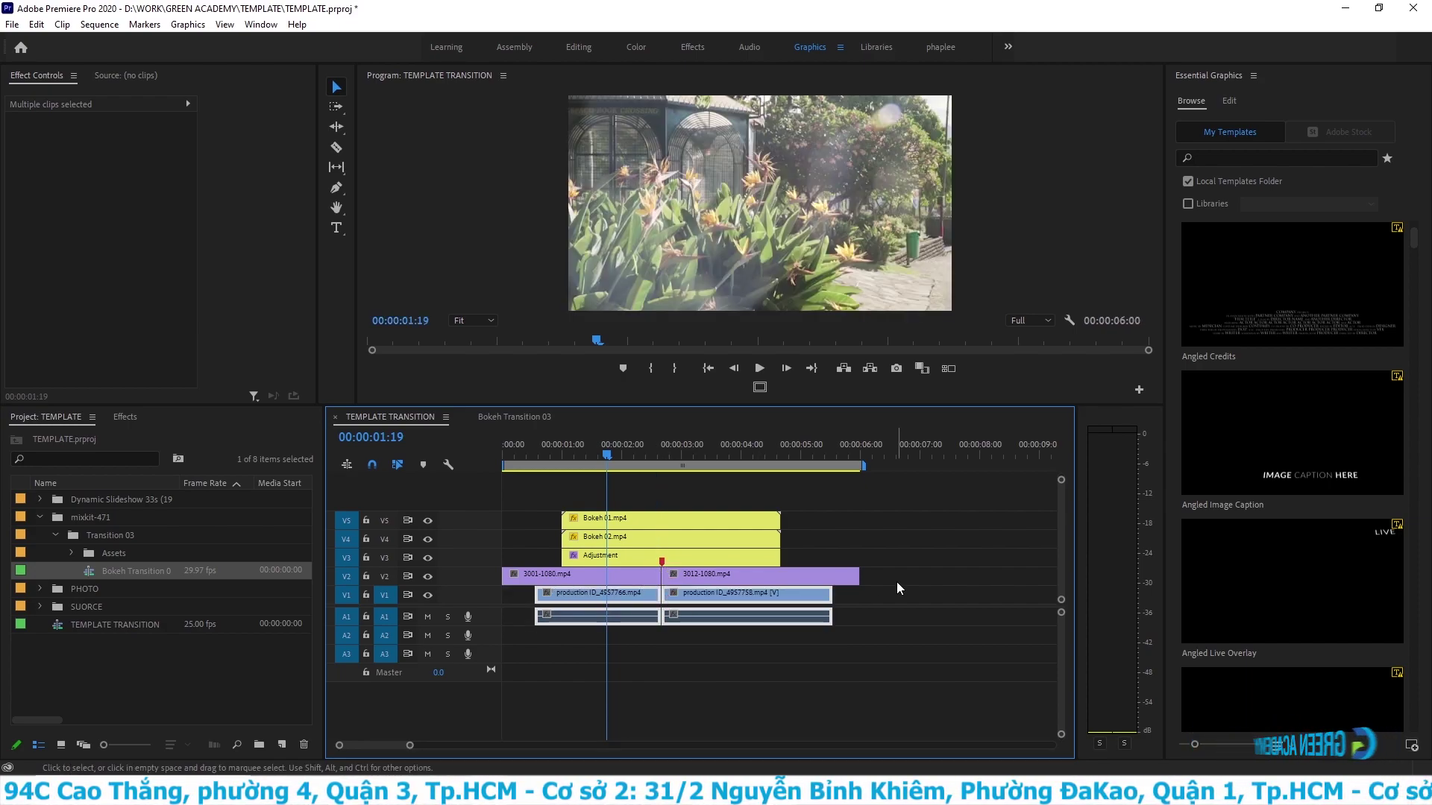
- Disable the transition's two stand-in footage clips, including 3012-1080.mp4, with Shift+E
click(932, 552)
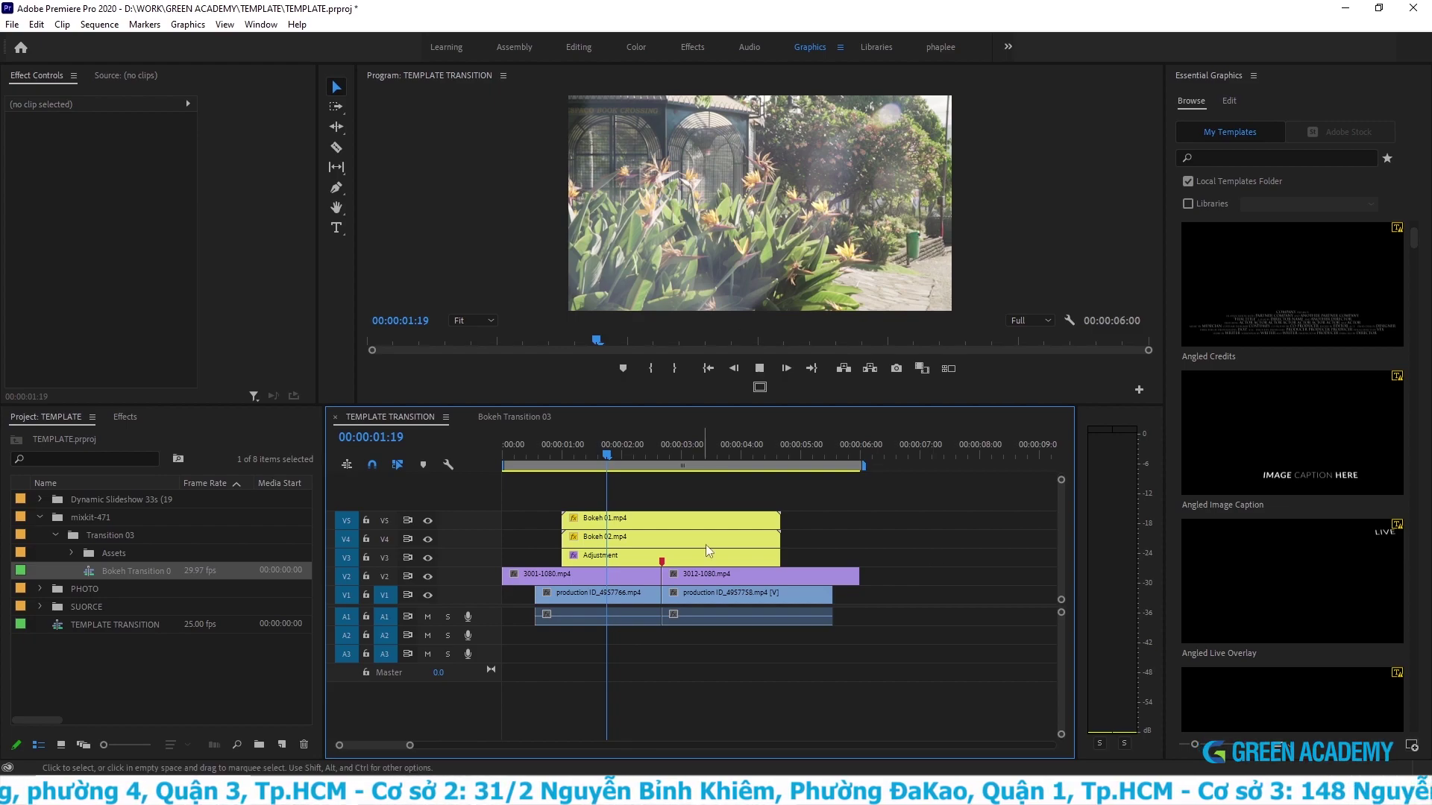
click(793, 578)
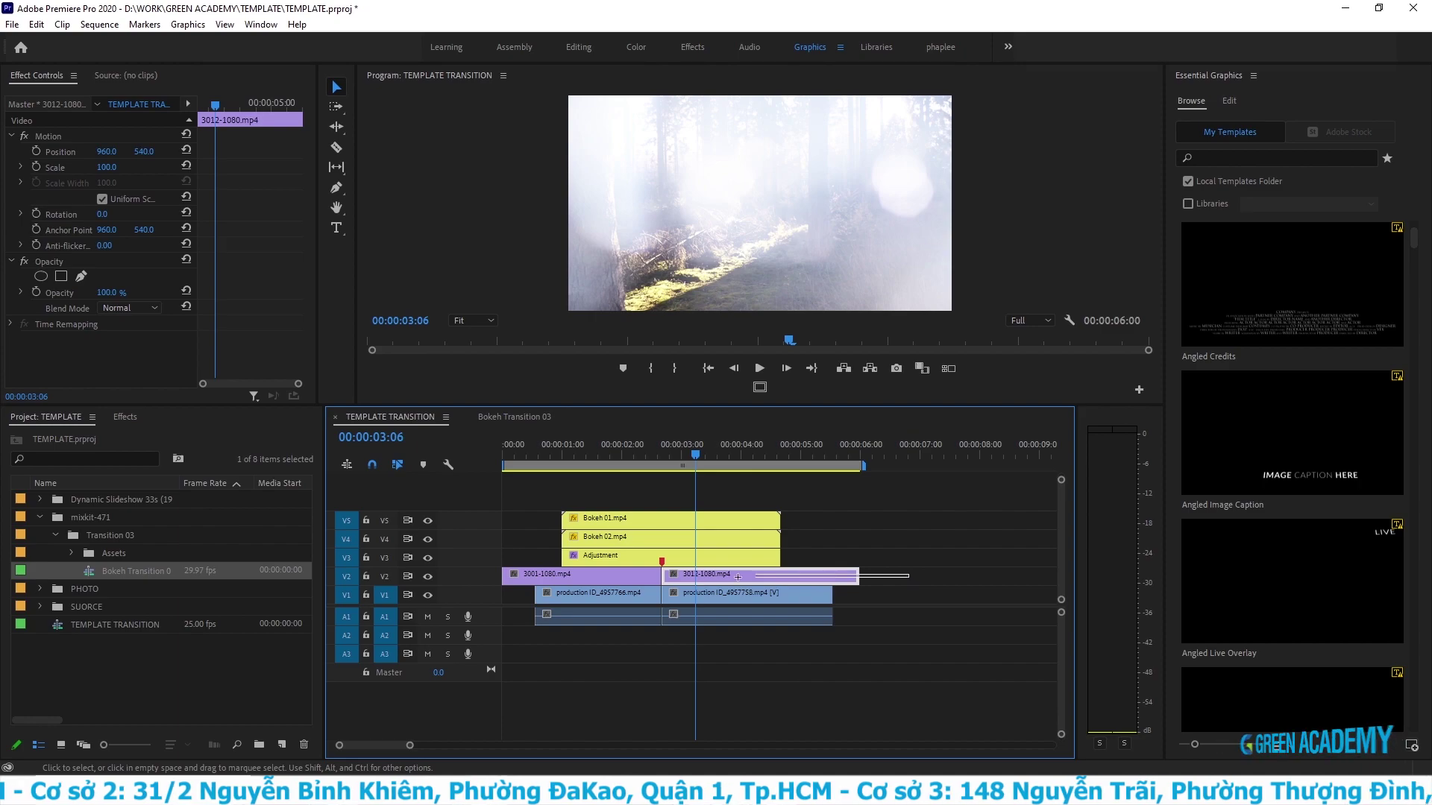
drag(903, 583, 629, 575)
key(shift+e)
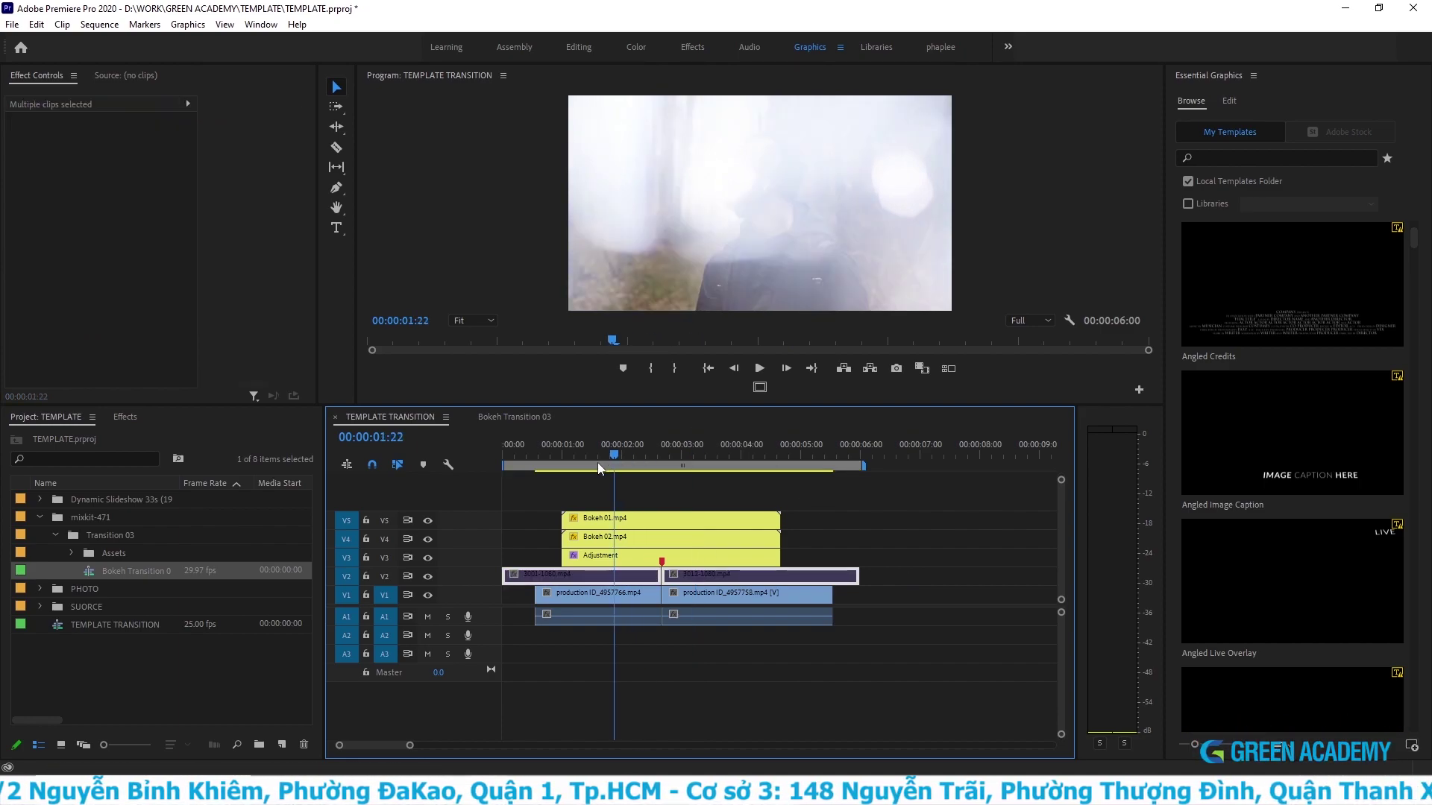
- Preview the bokeh transition over the cut from the start of the sequence
click(545, 453)
key(=)
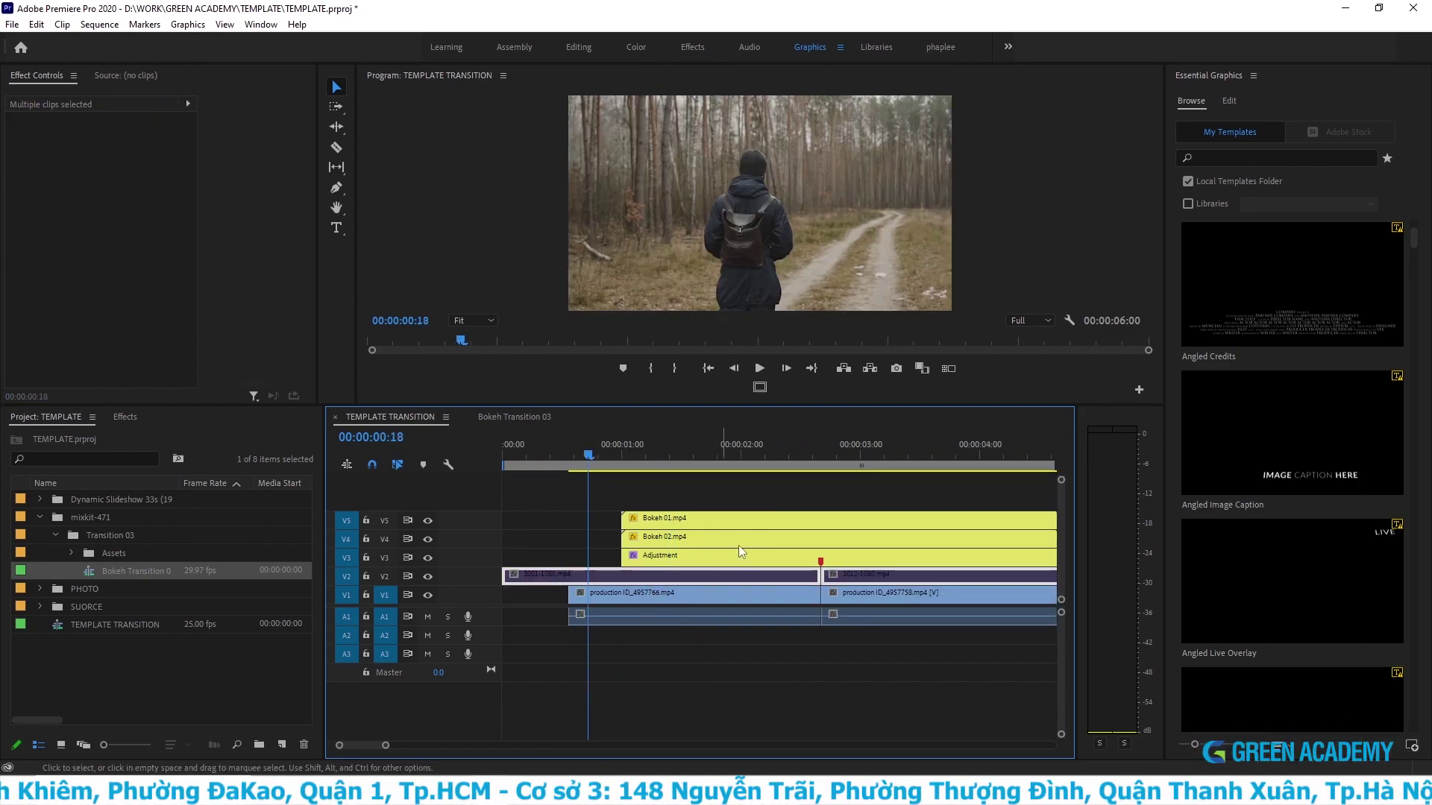
key(space)
key(minus)
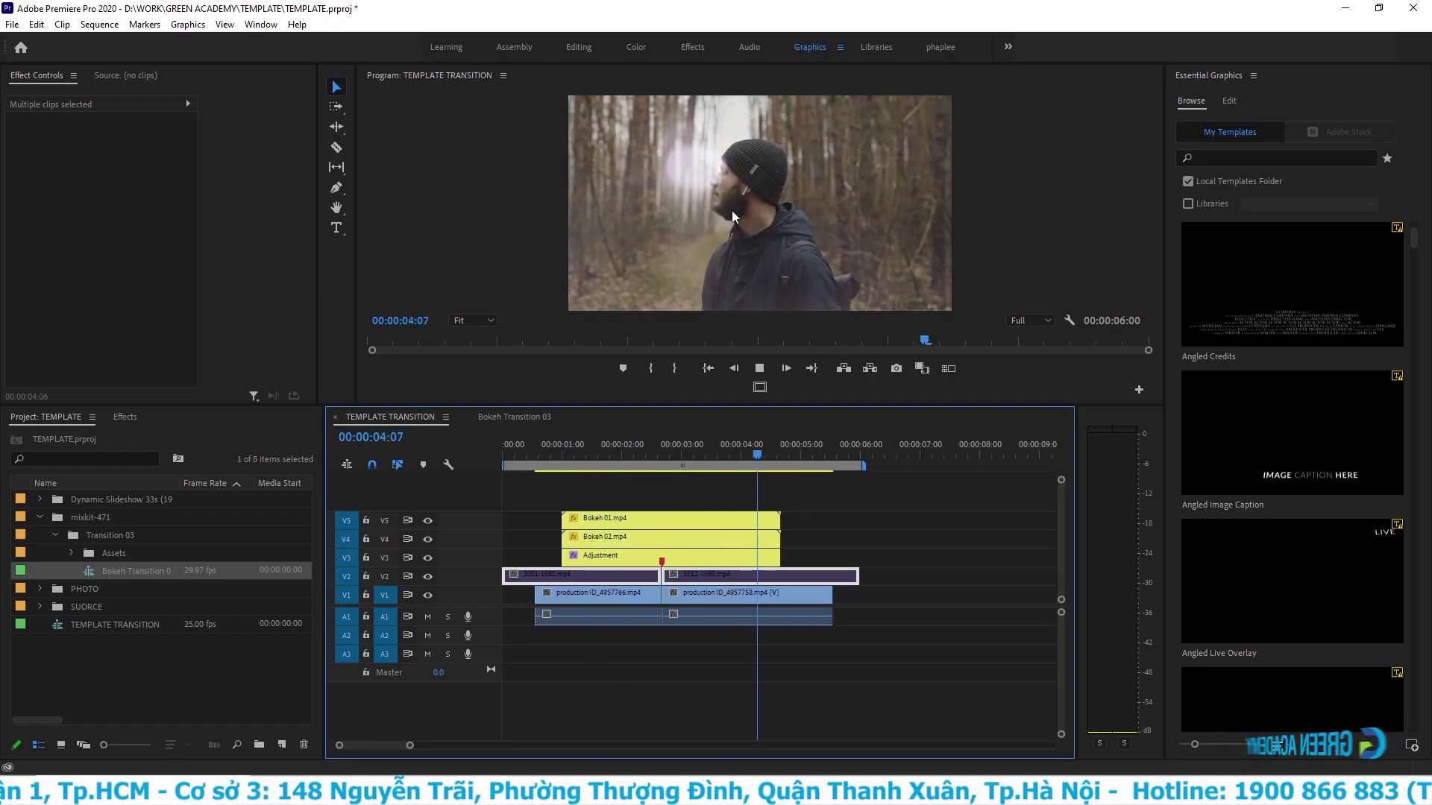
key(minus)
key(Home)
key(space)
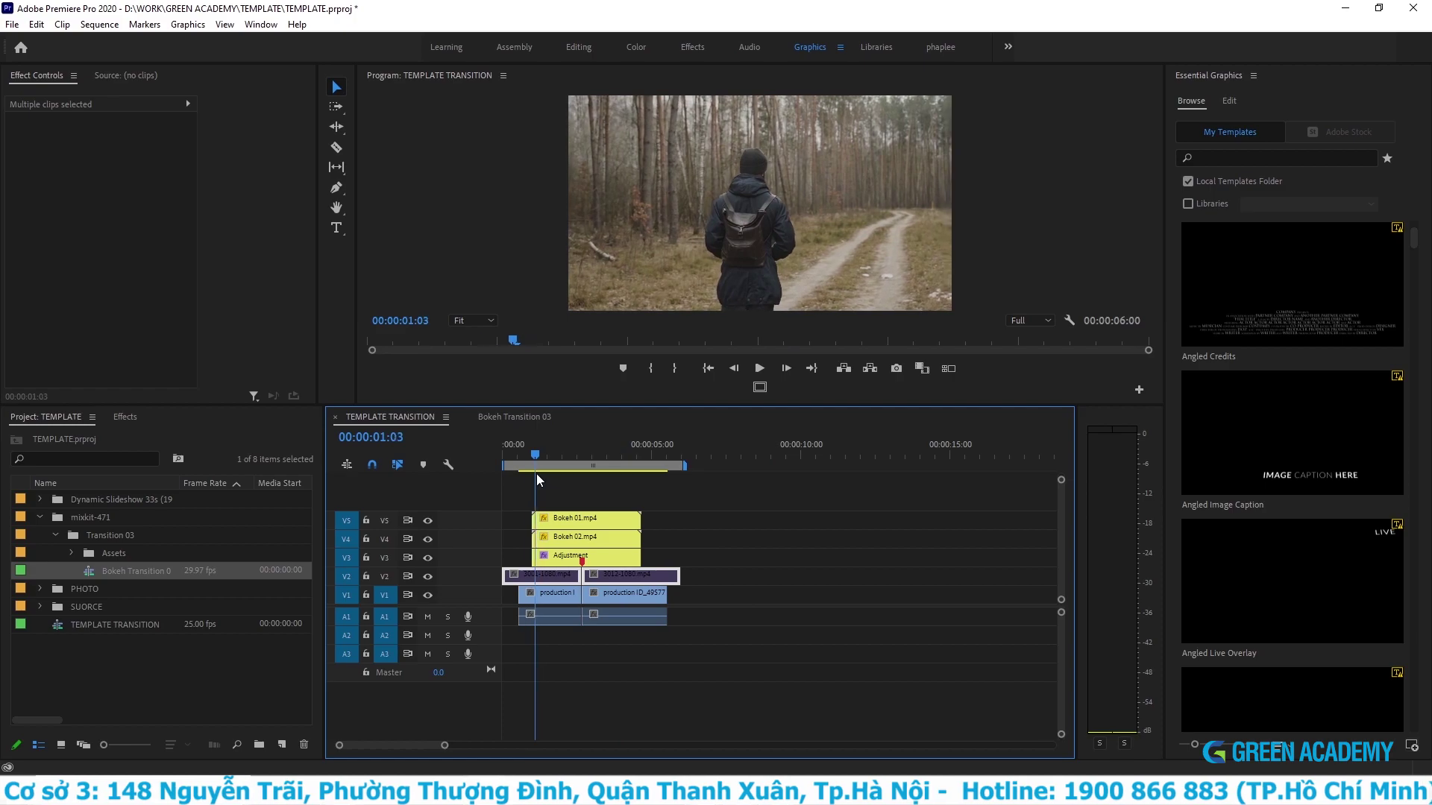
key(=)
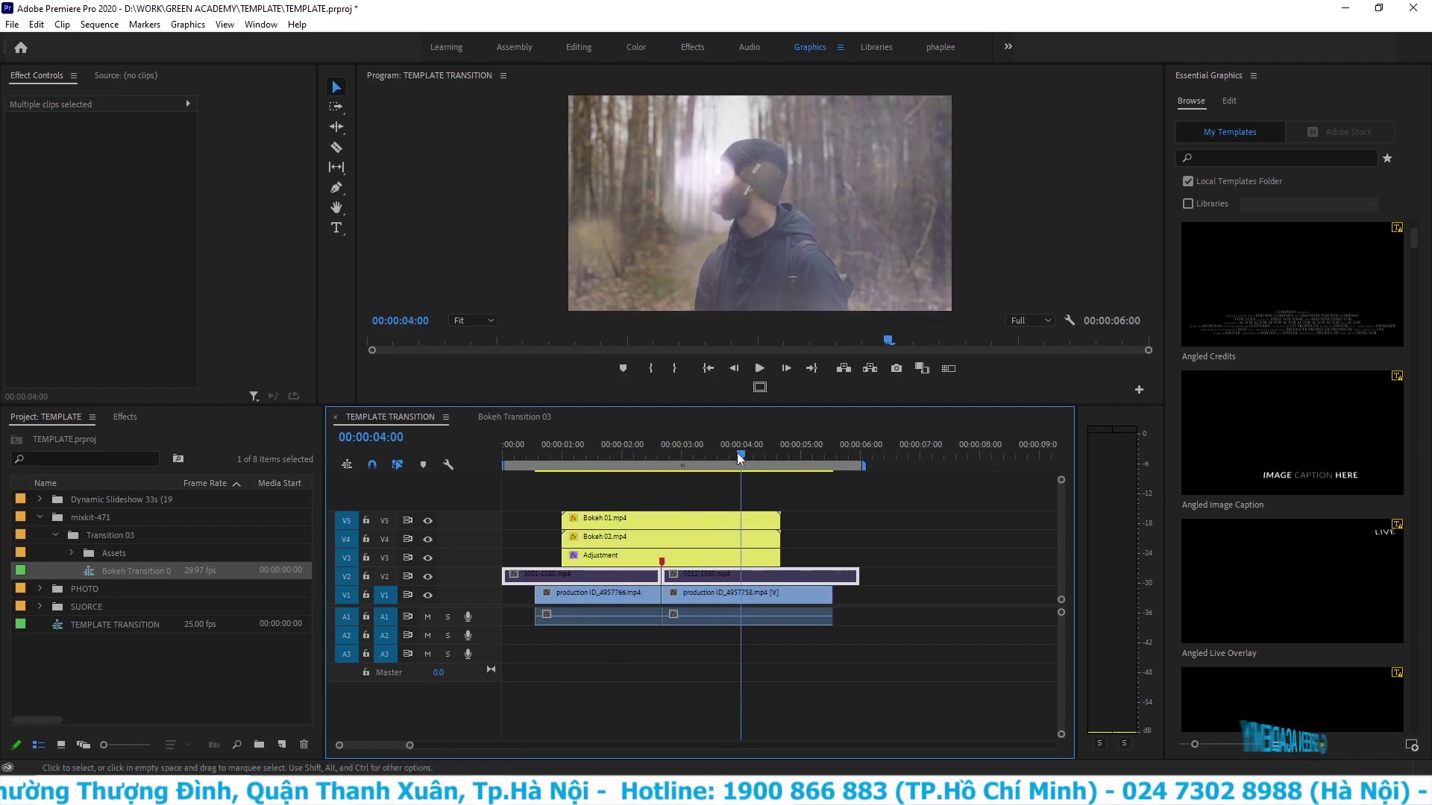
drag(736, 453, 536, 485)
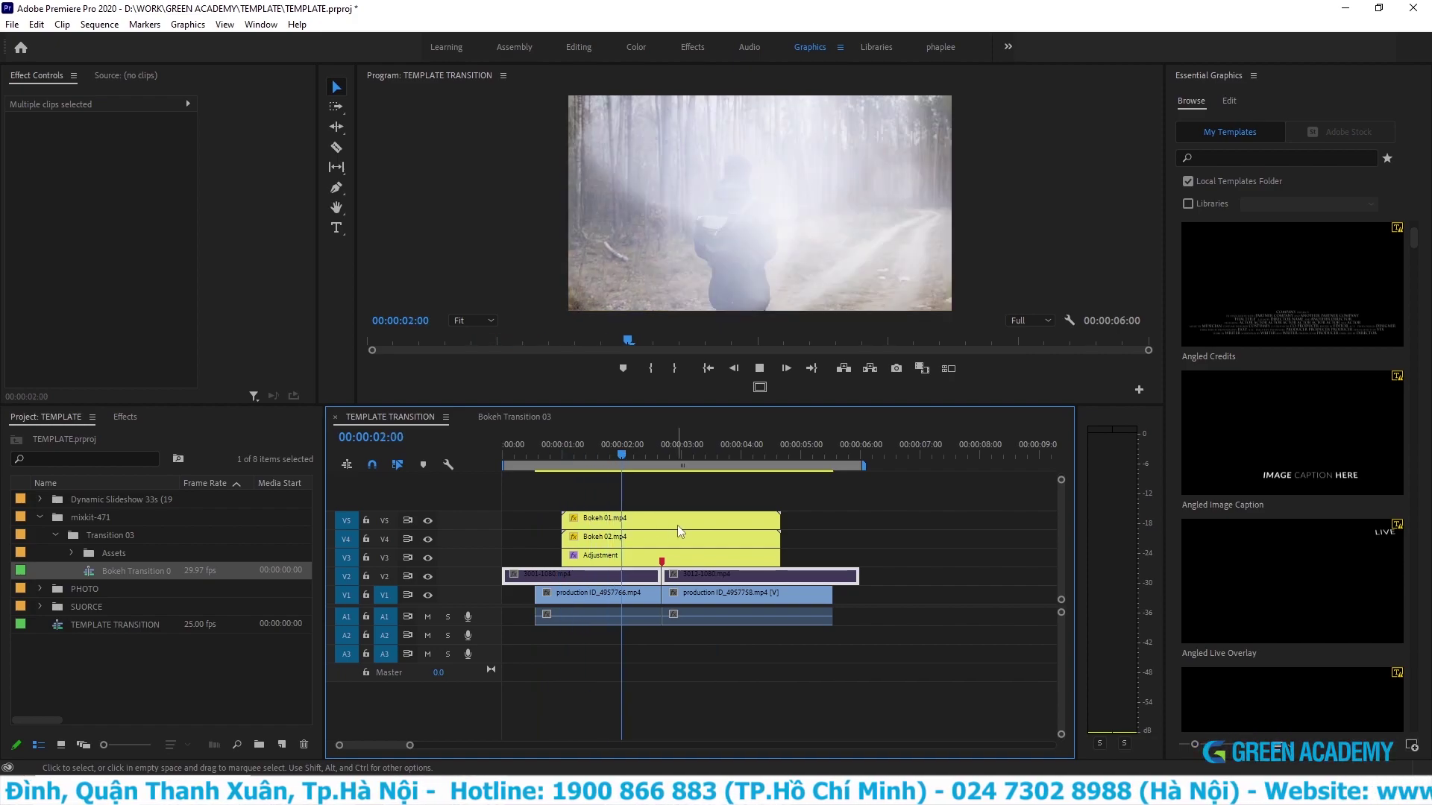
click(850, 522)
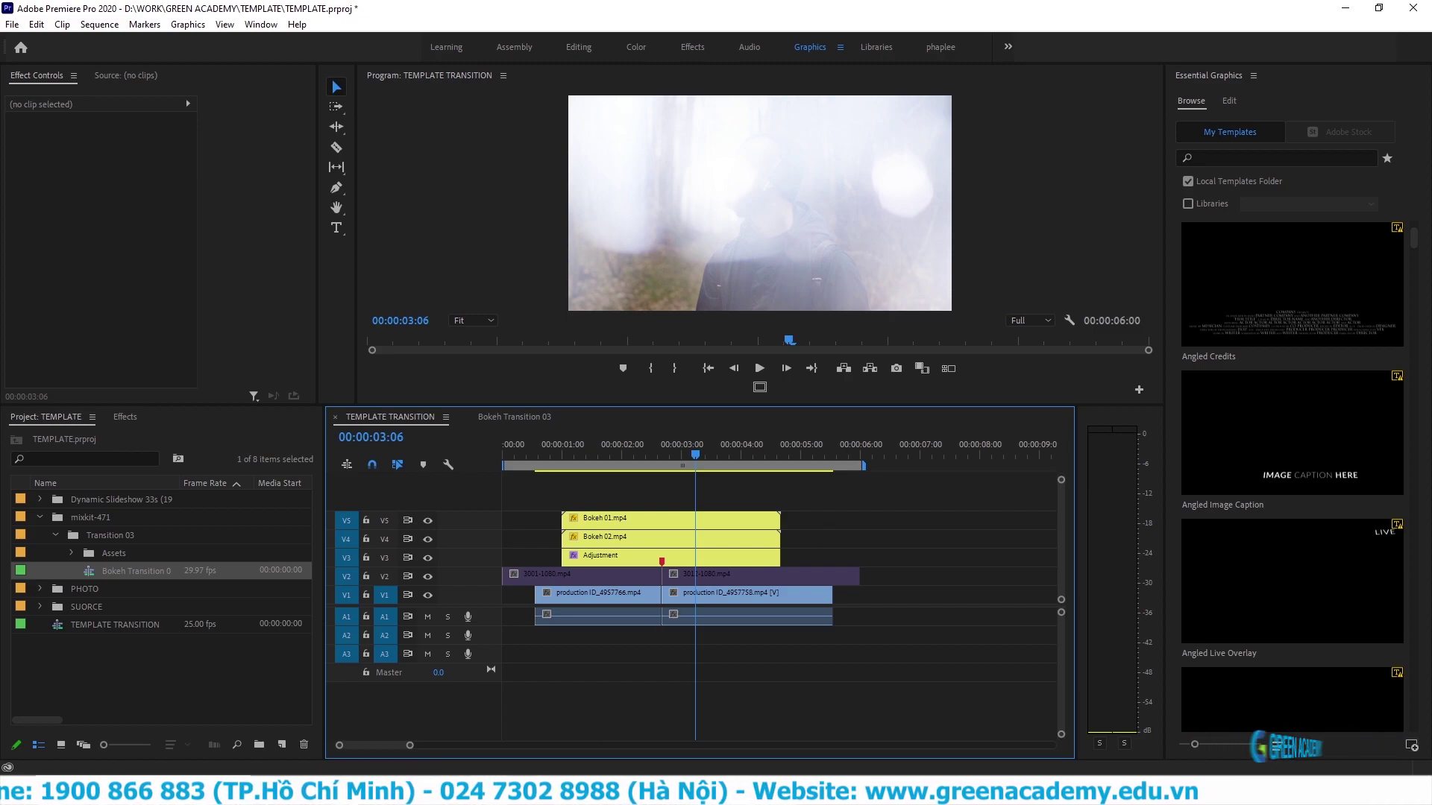
key(alt+Tab)
drag(636, 450, 538, 450)
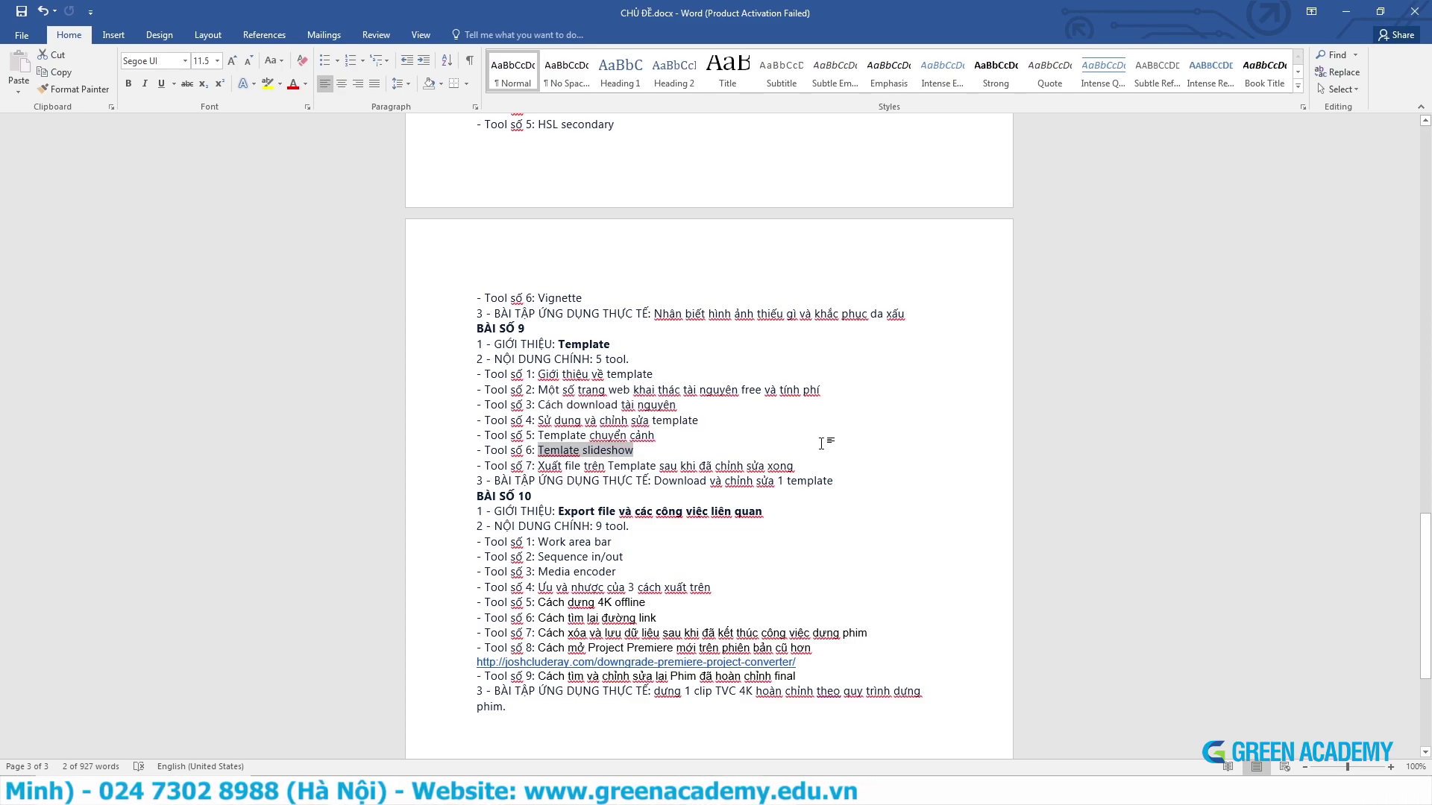
click(610, 464)
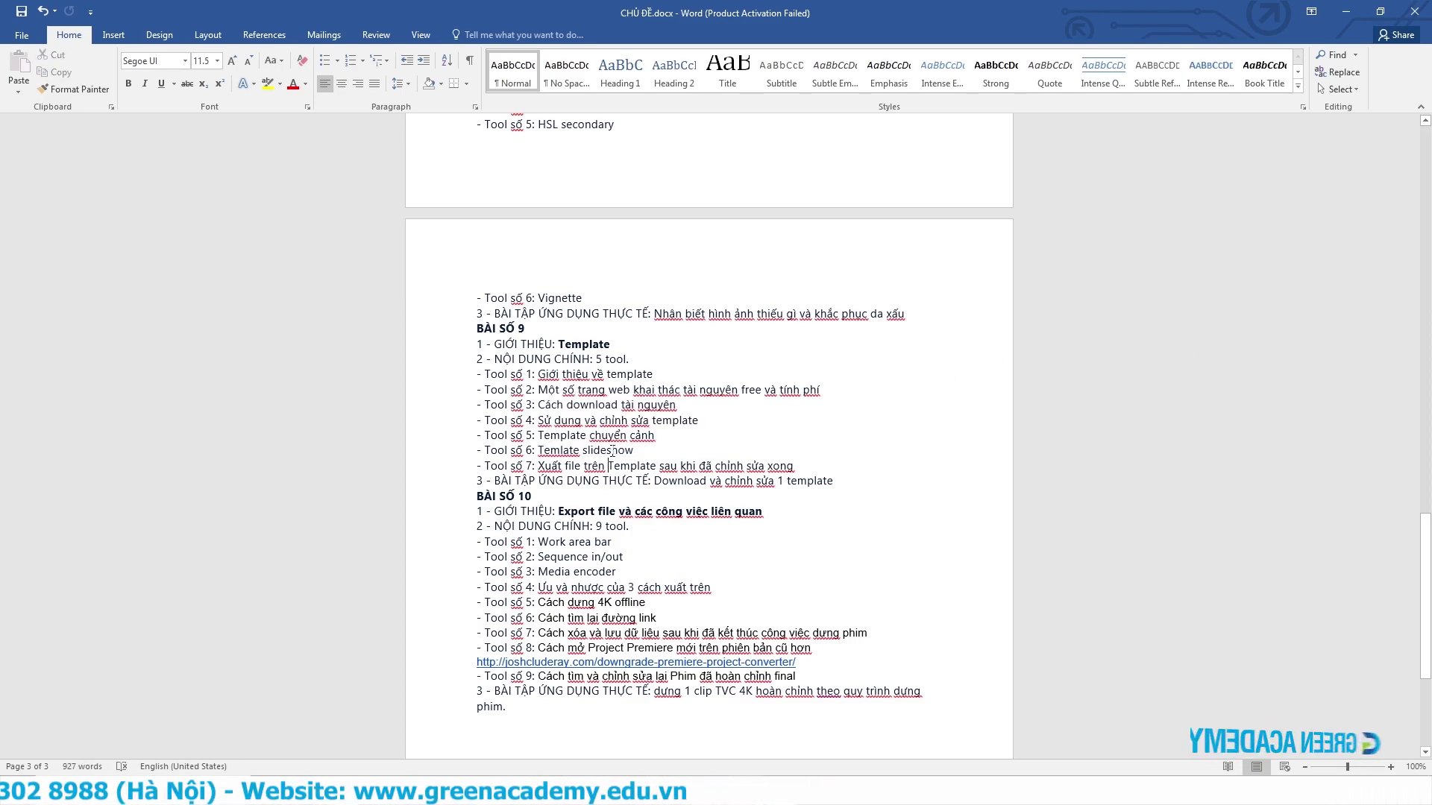
drag(645, 450, 545, 453)
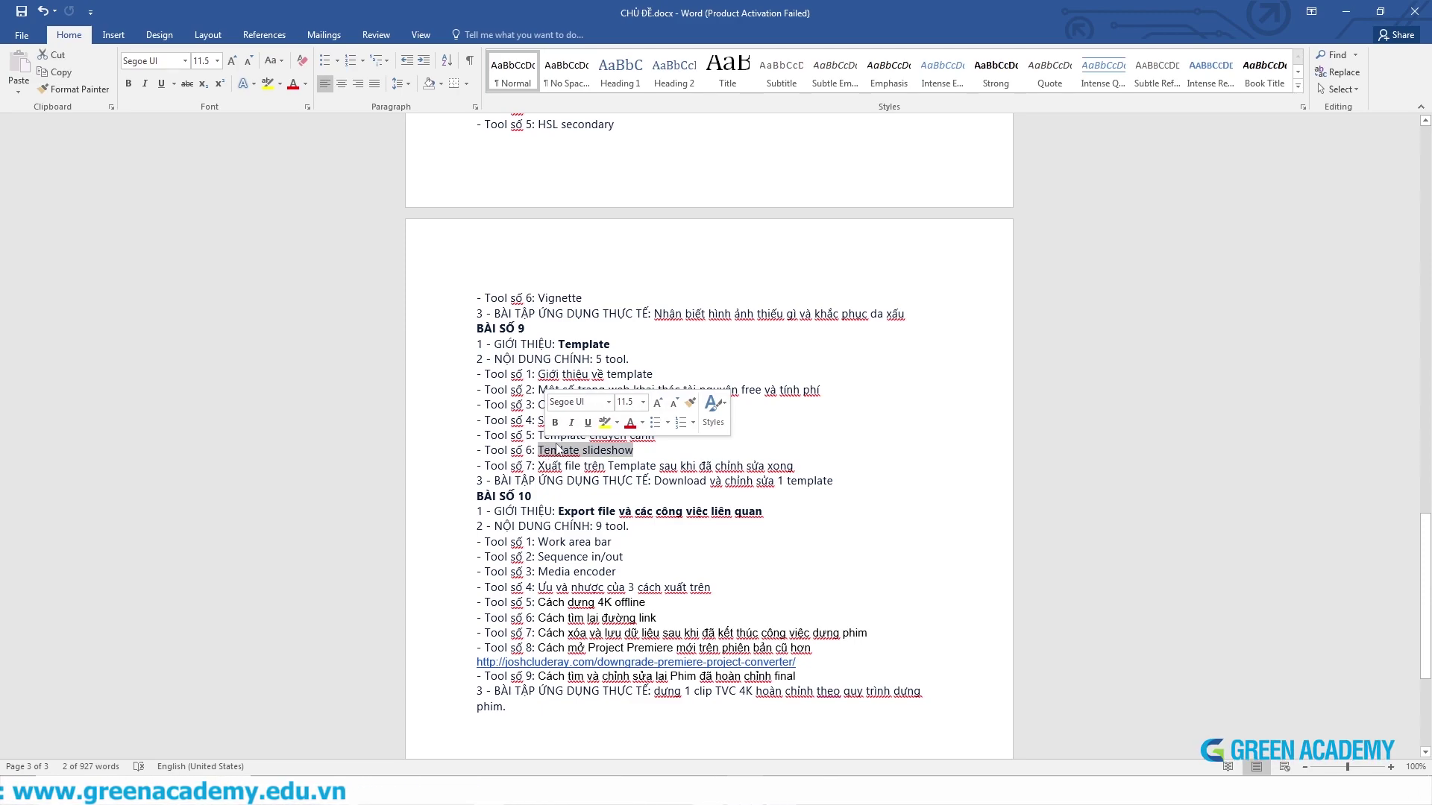
click(652, 455)
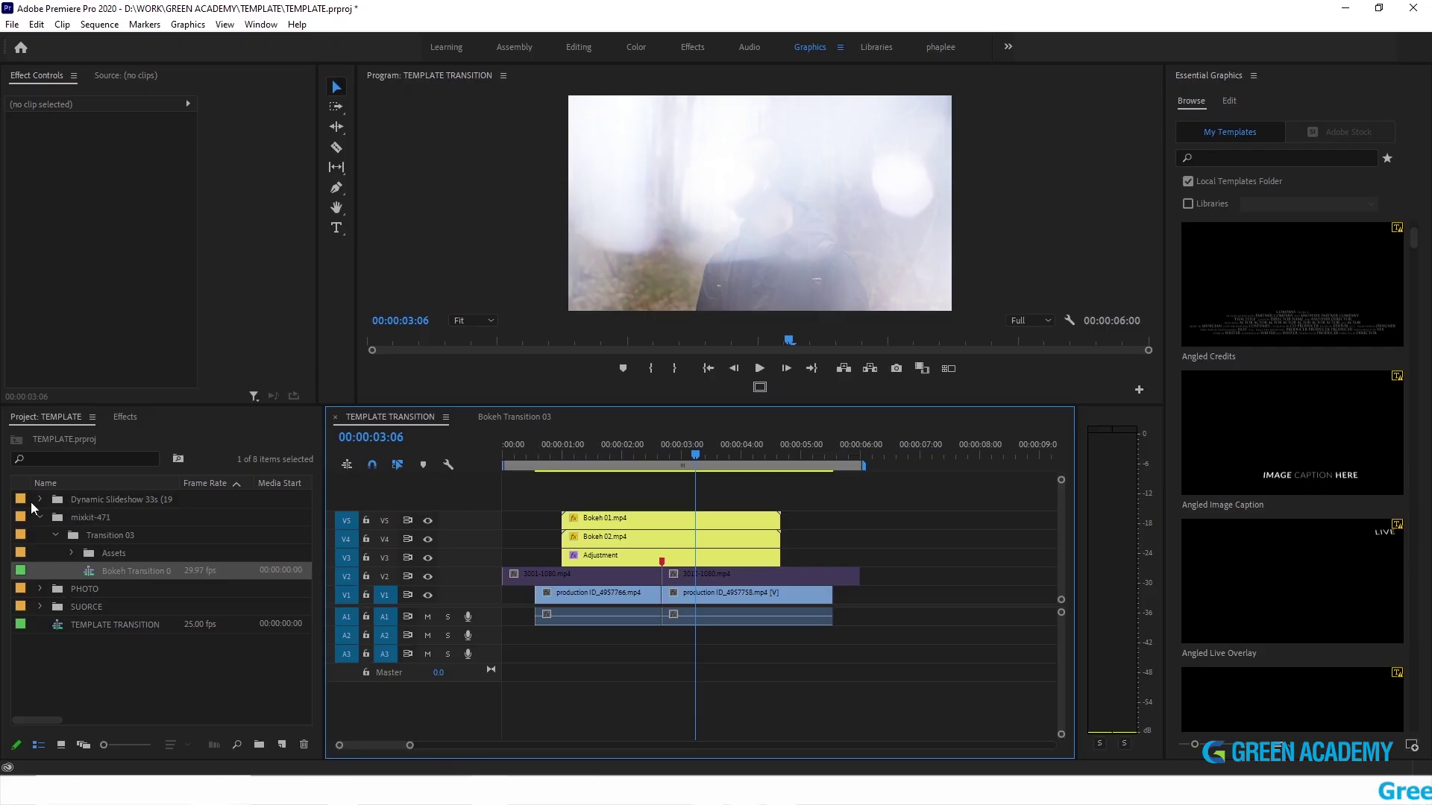
- Expand the Dynamic Slideshow template folder and open its Render sequence
click(86, 499)
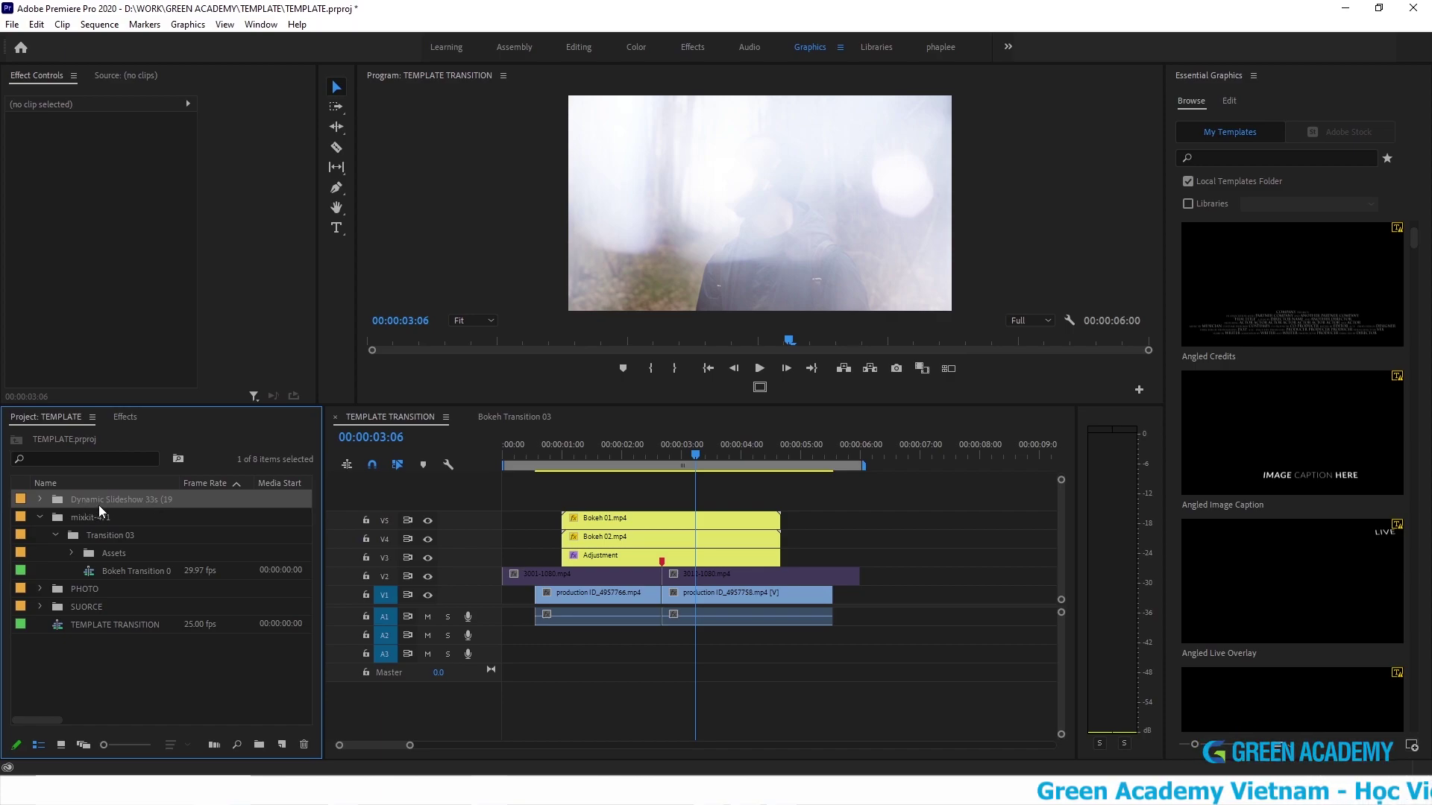
click(39, 500)
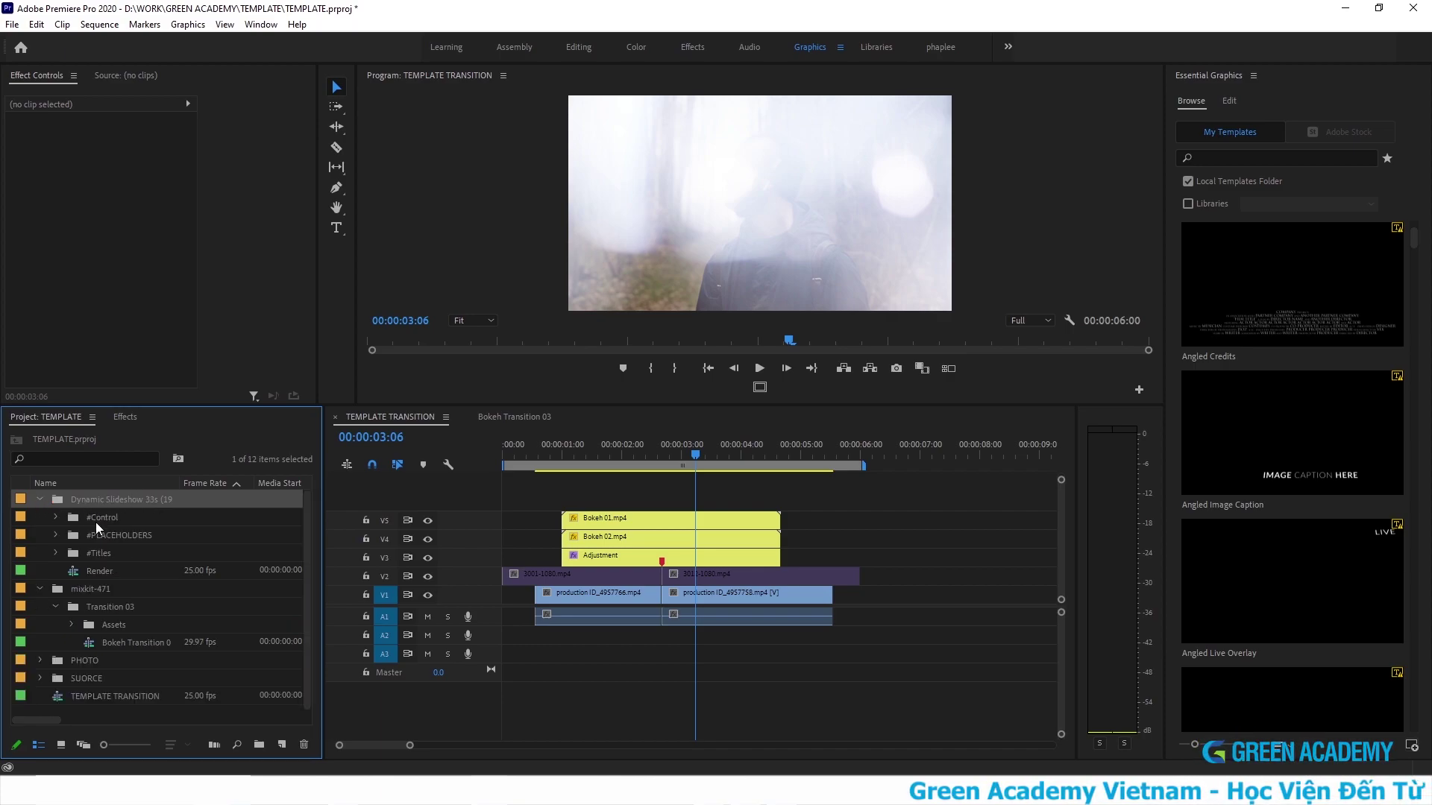
click(74, 575)
double_click(75, 575)
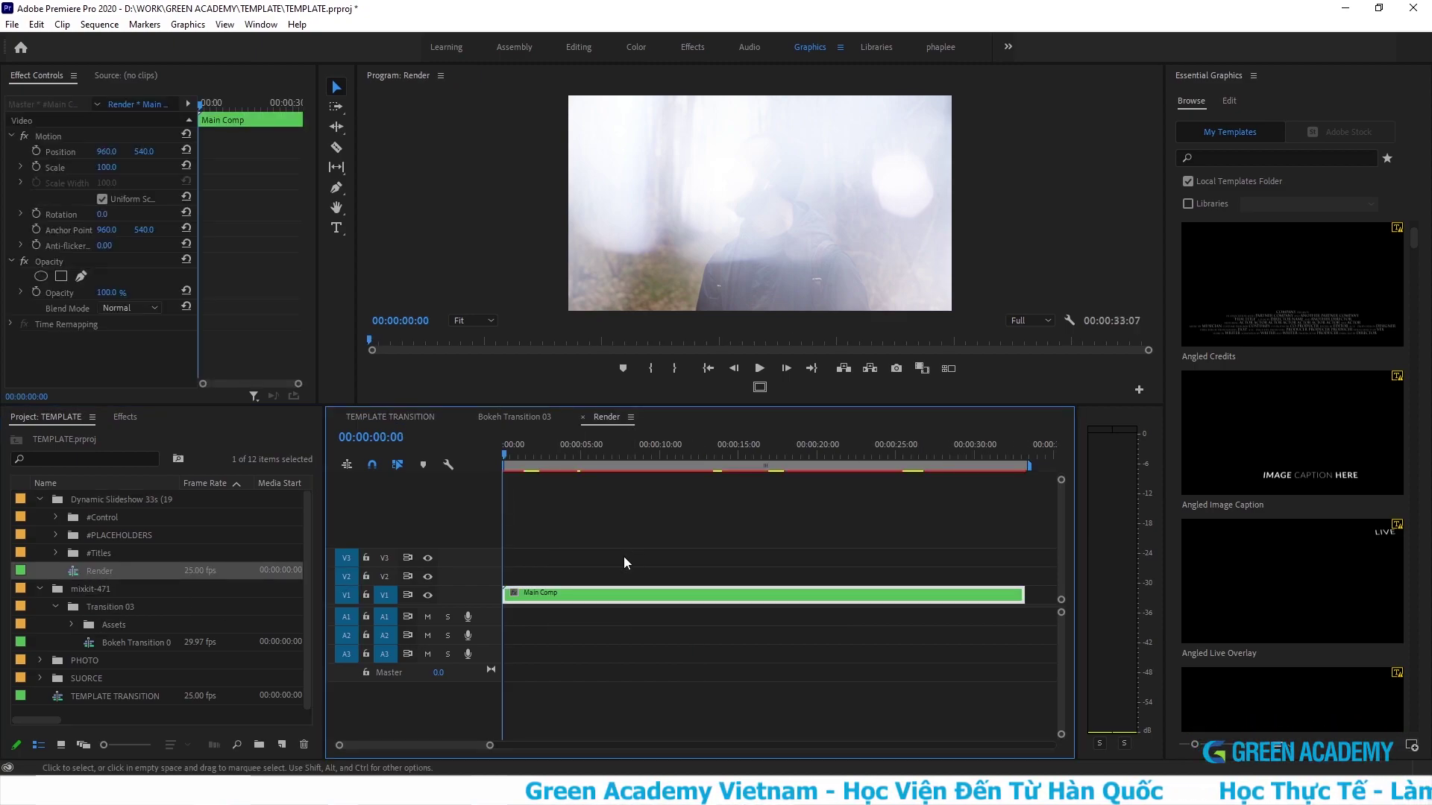
- Open the Main Comp nested sequence and bring all its Slide clips into view in a maximized timeline
double_click(585, 596)
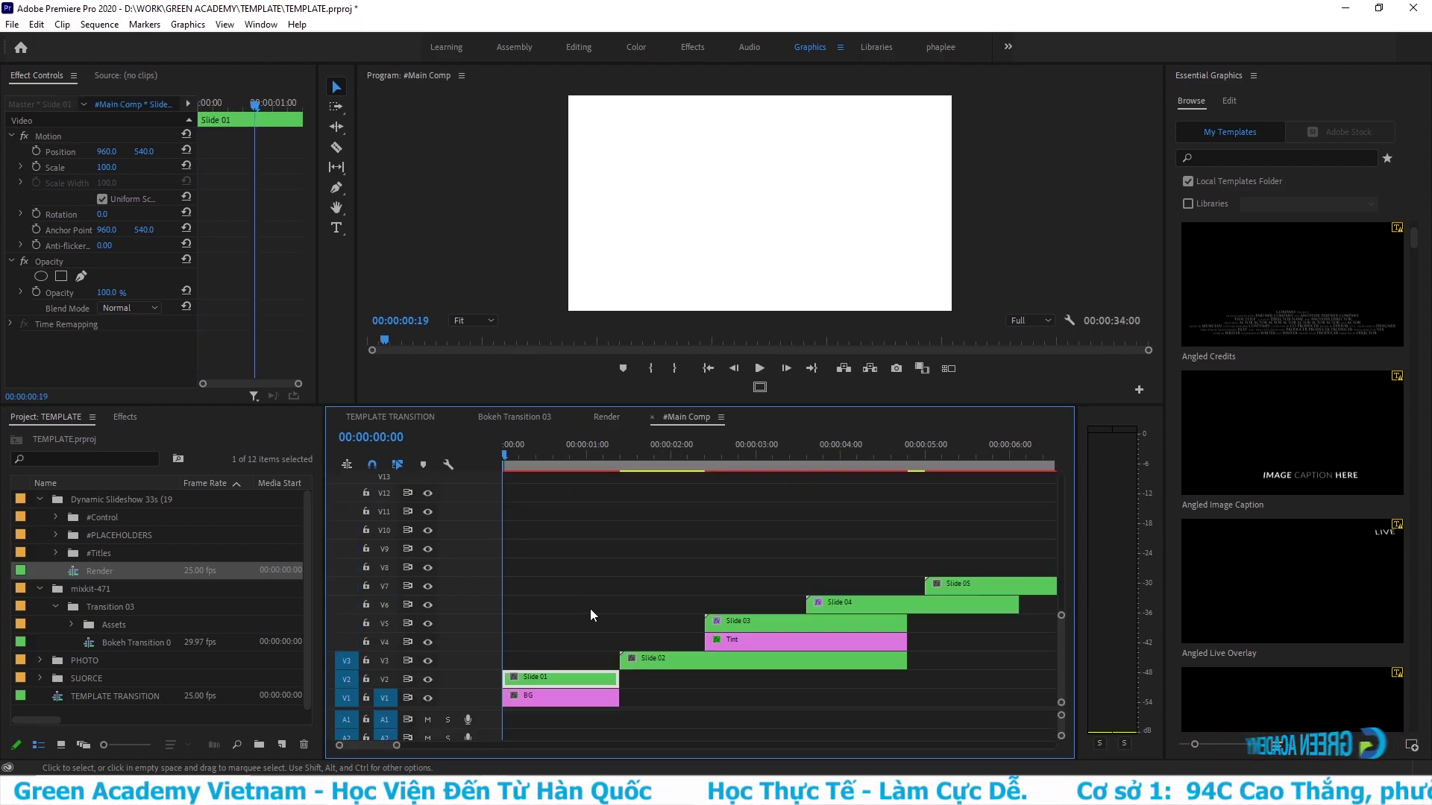
key(backslash)
key(grave)
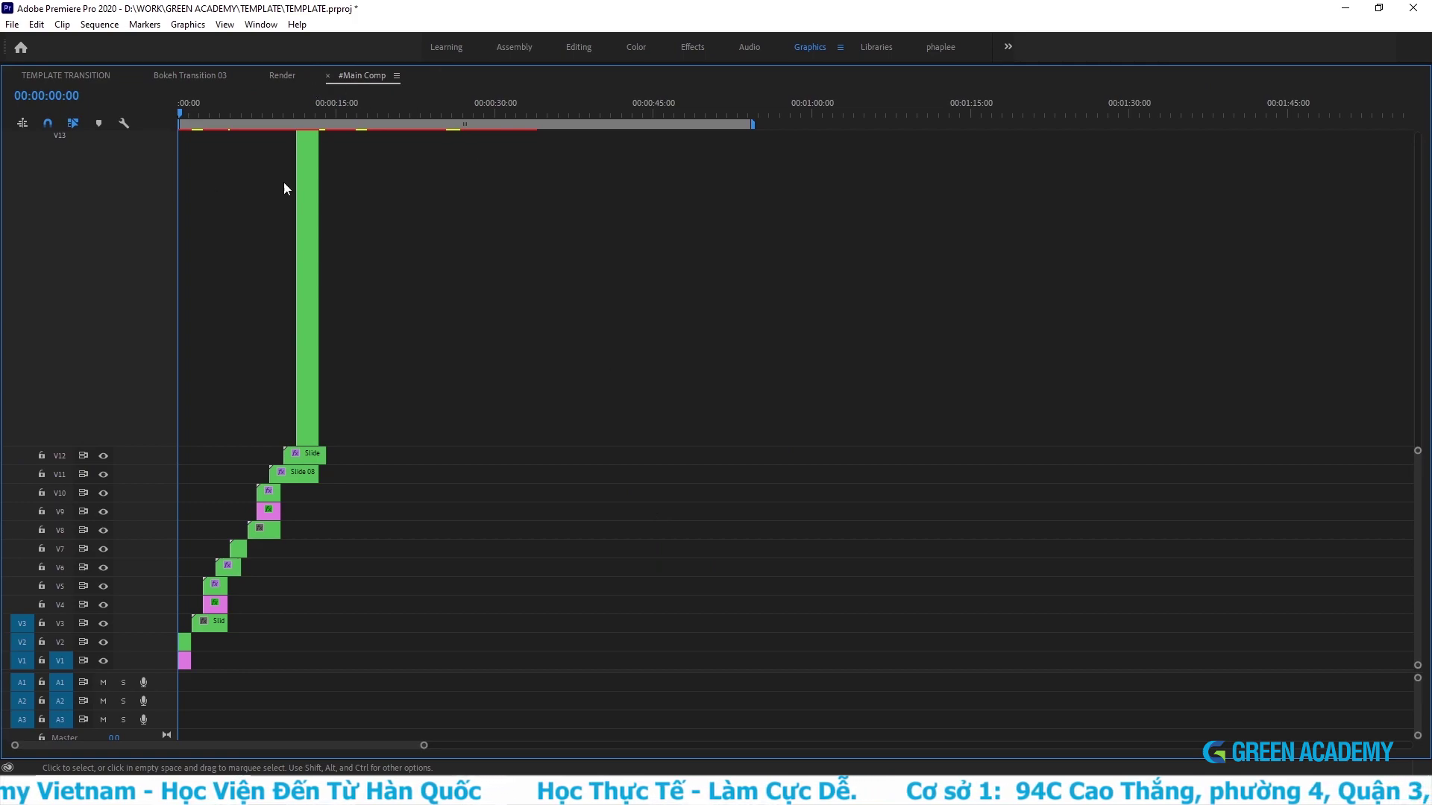
scroll(149, 266, up, 2)
scroll(146, 261, up, 2)
scroll(146, 257, up, 2)
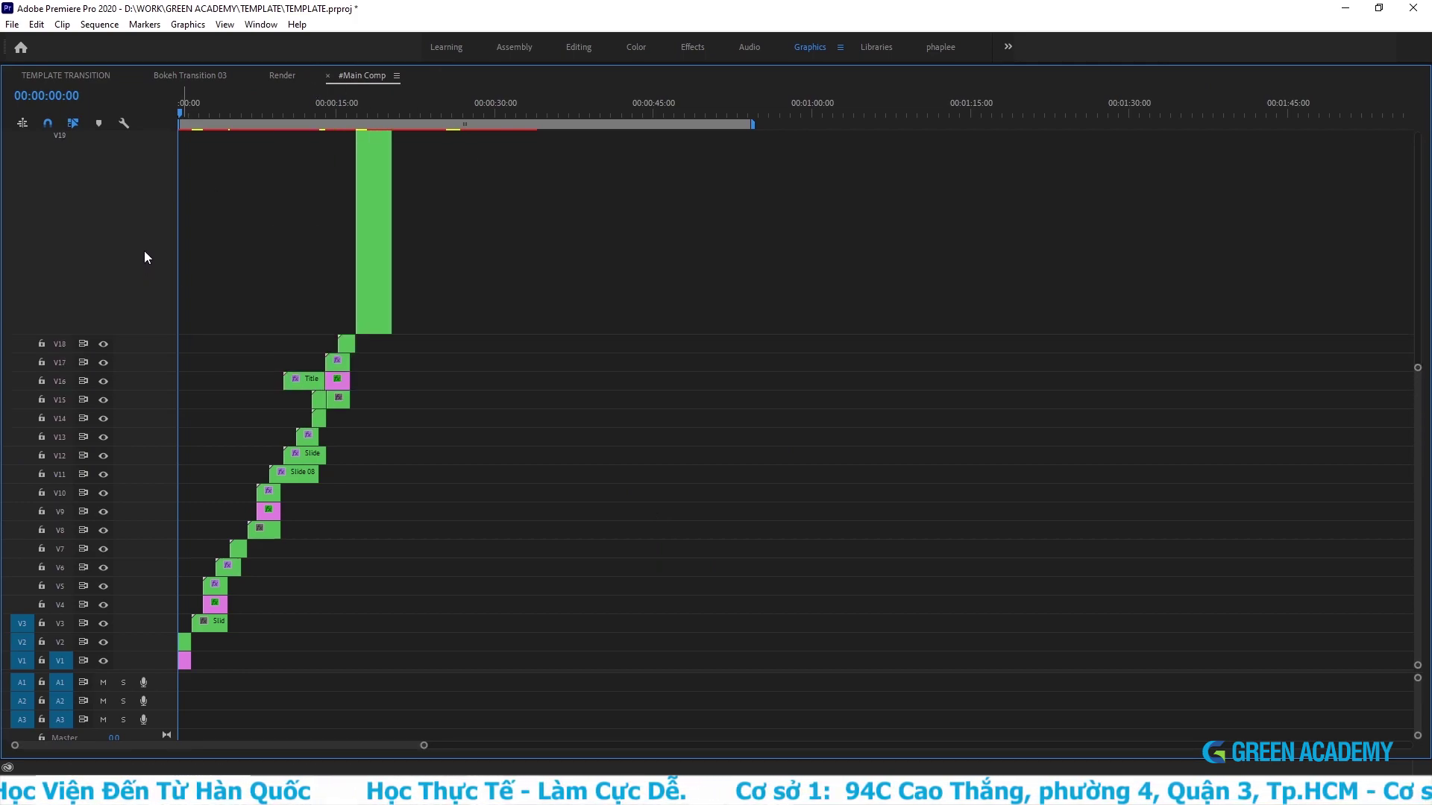
scroll(149, 194, up, 1)
scroll(150, 191, up, 3)
scroll(150, 180, up, 1)
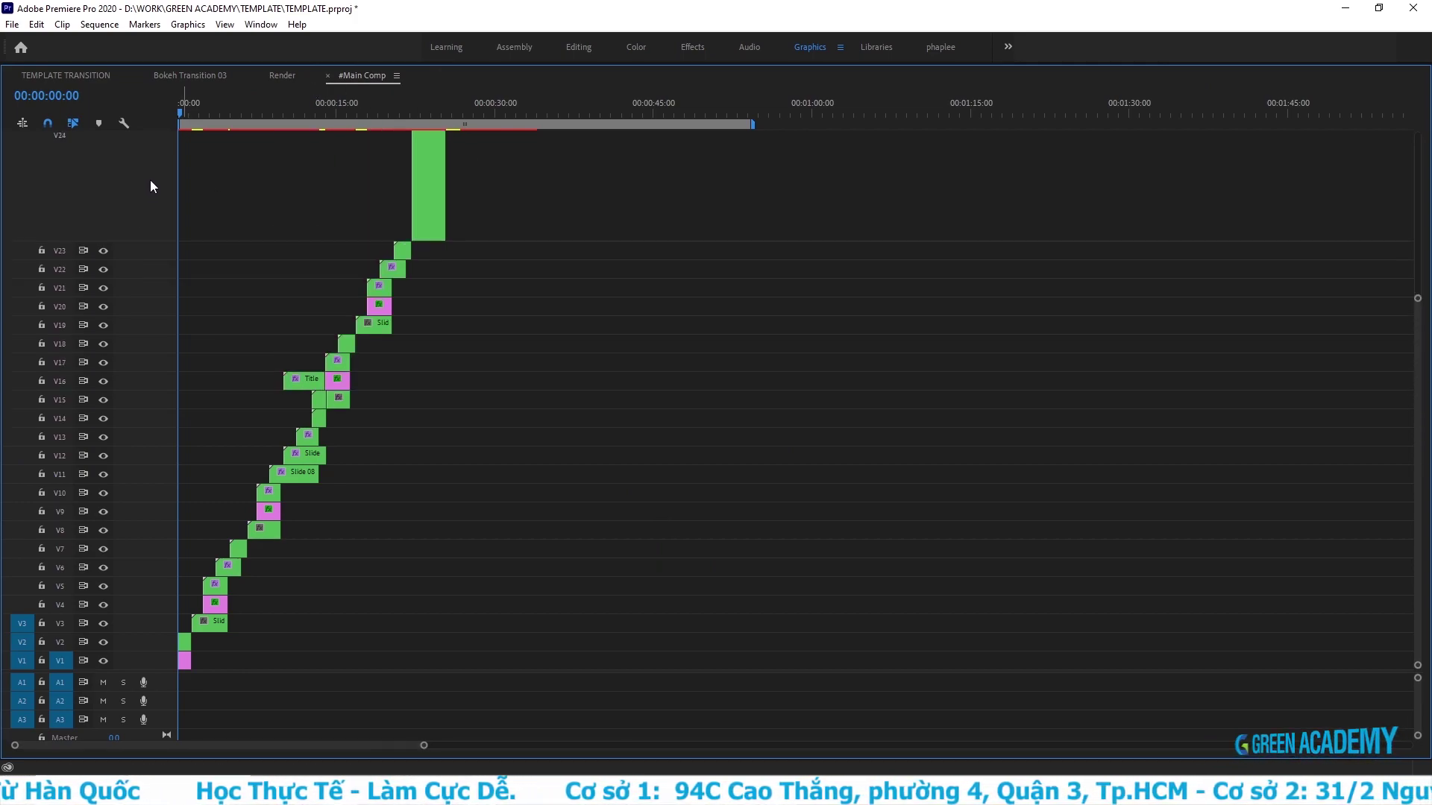
scroll(152, 164, up, 2)
scroll(162, 147, up, 2)
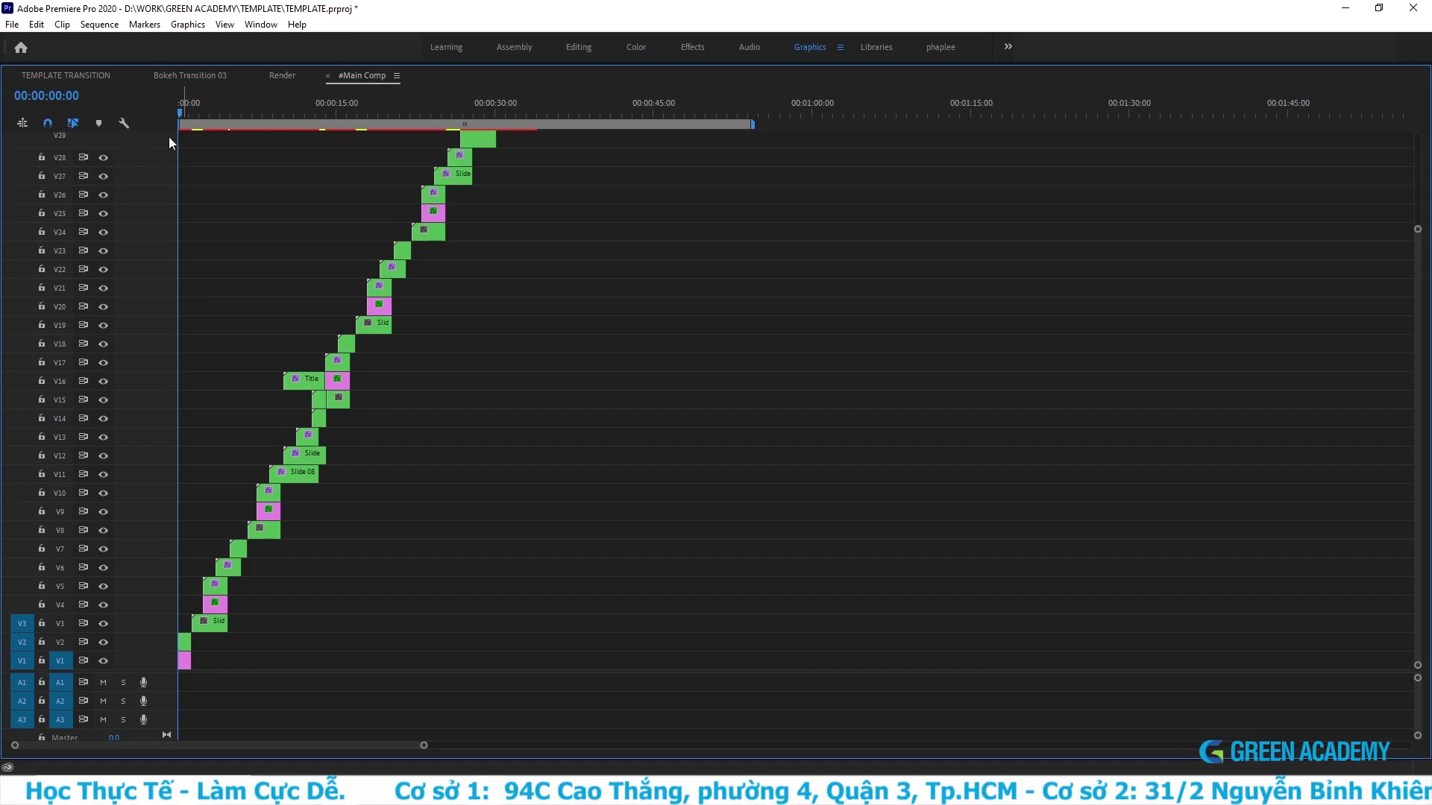
scroll(170, 143, up, 1)
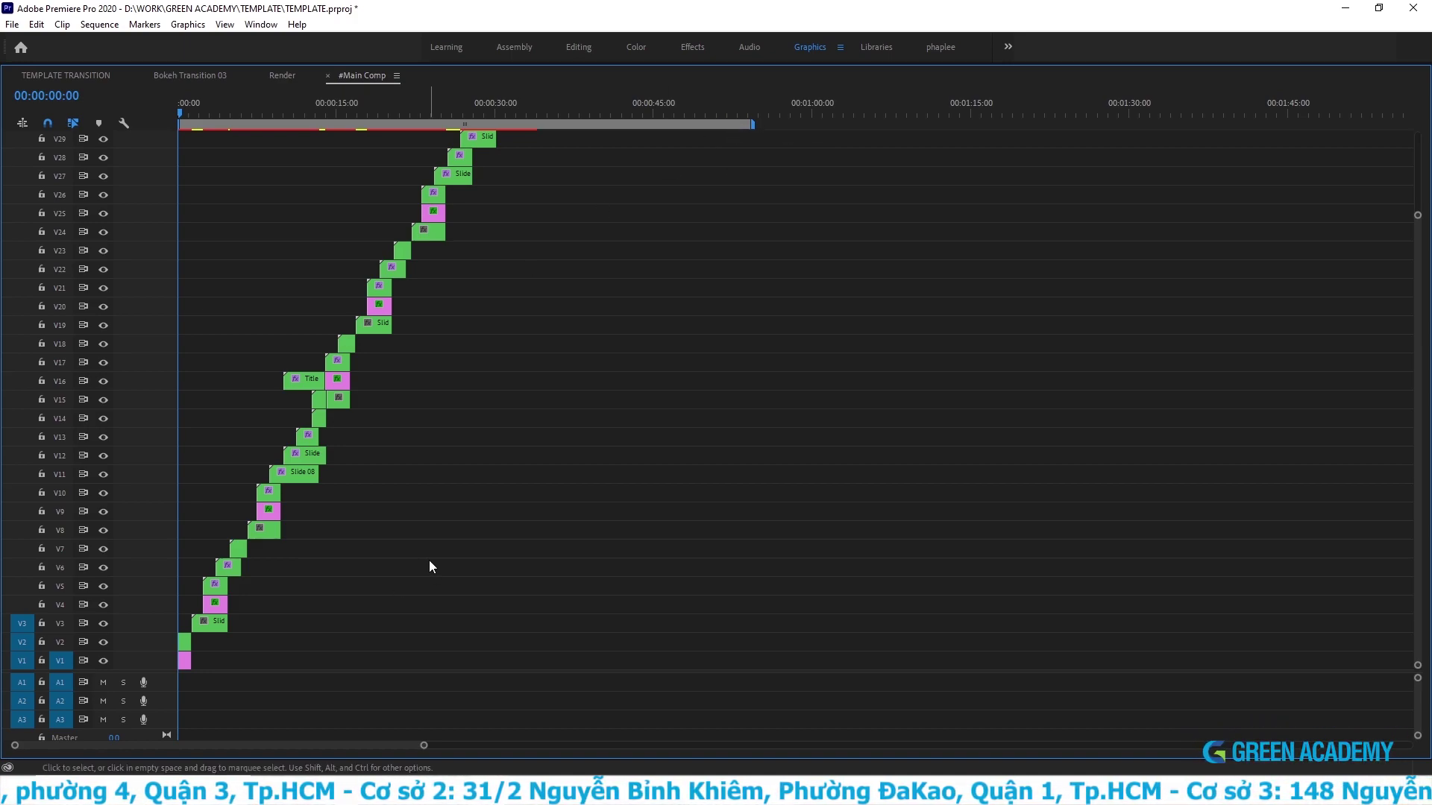
- Shrink the work area bar to cover only the opening slides
drag(753, 124, 228, 226)
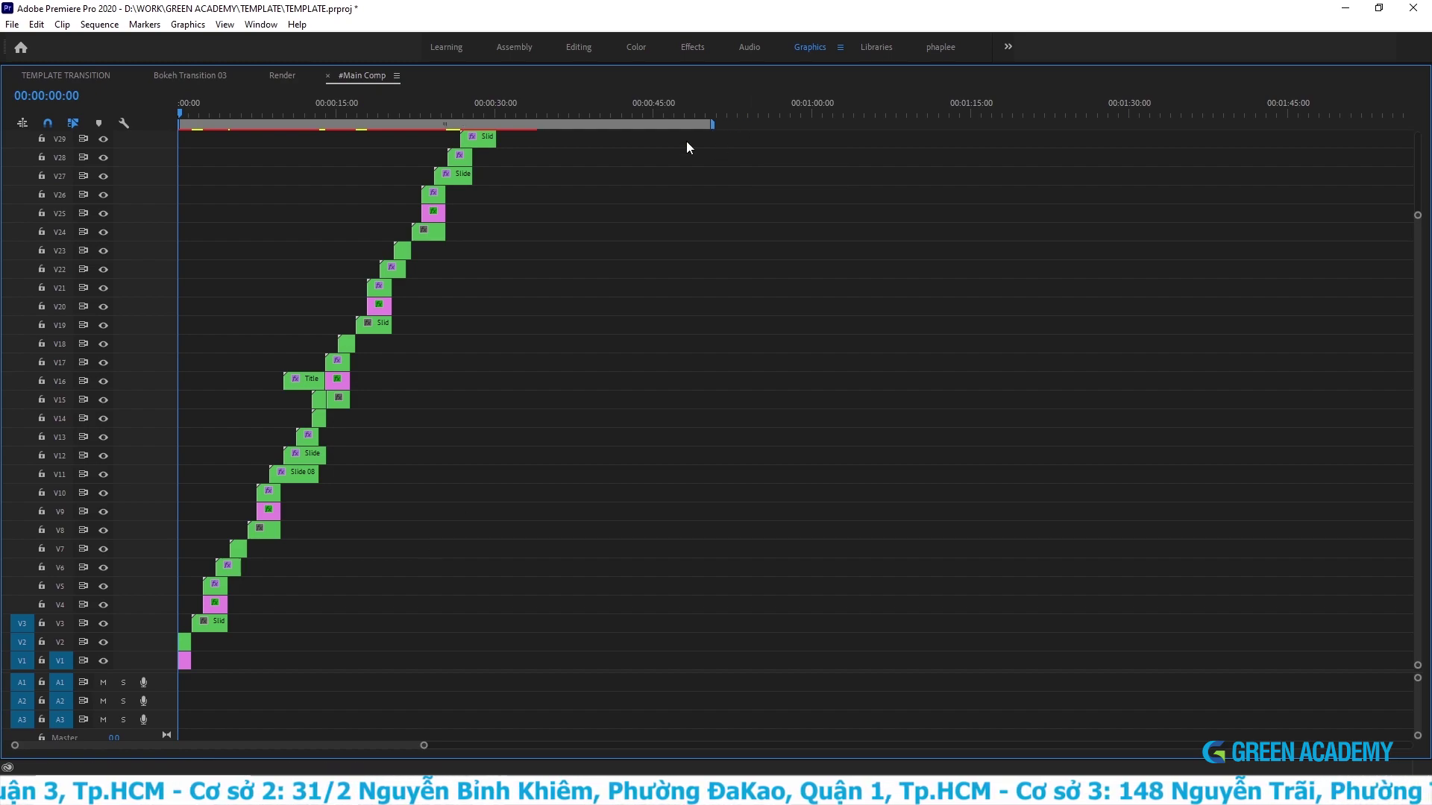
key(equal)
key(equal)
key(equal)
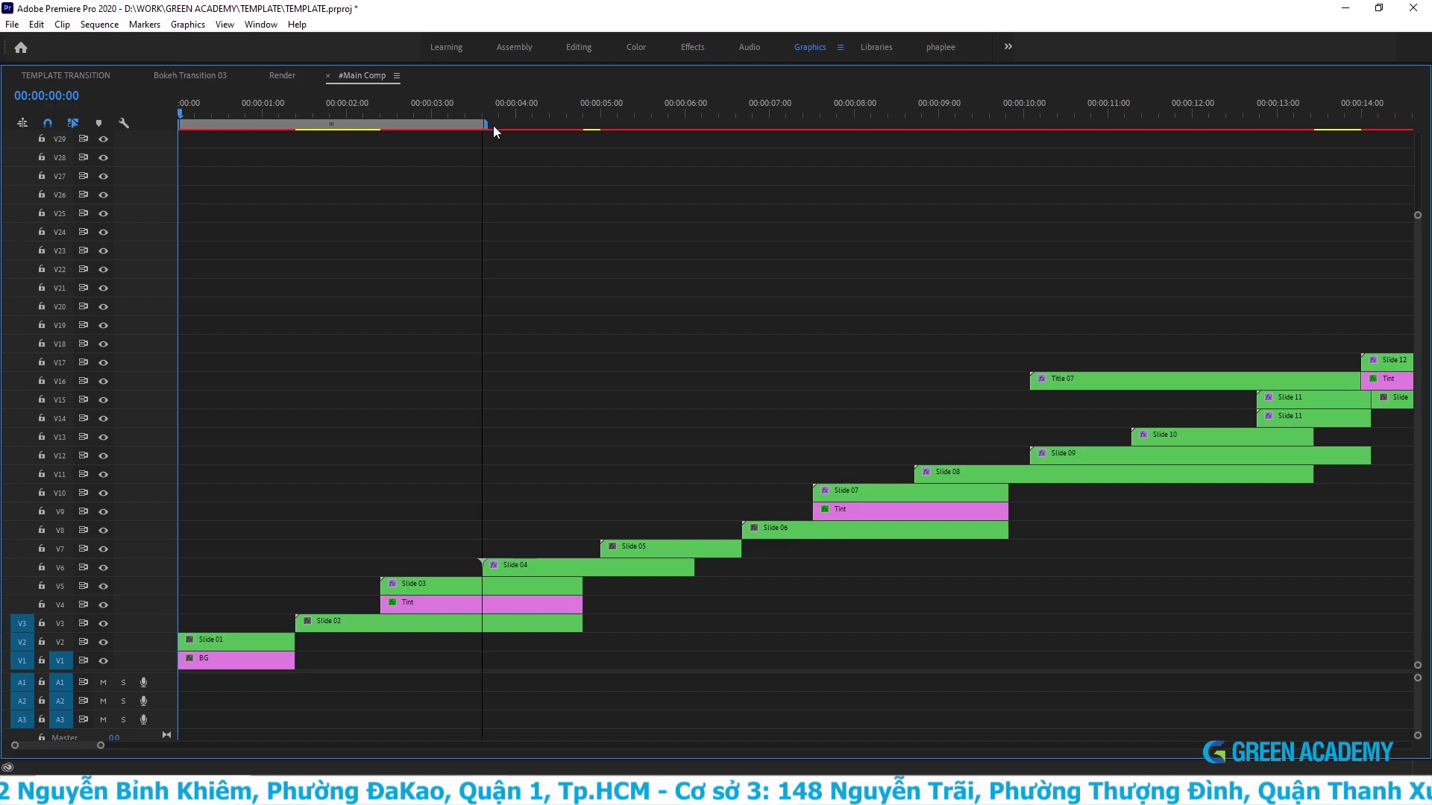
drag(485, 124, 743, 155)
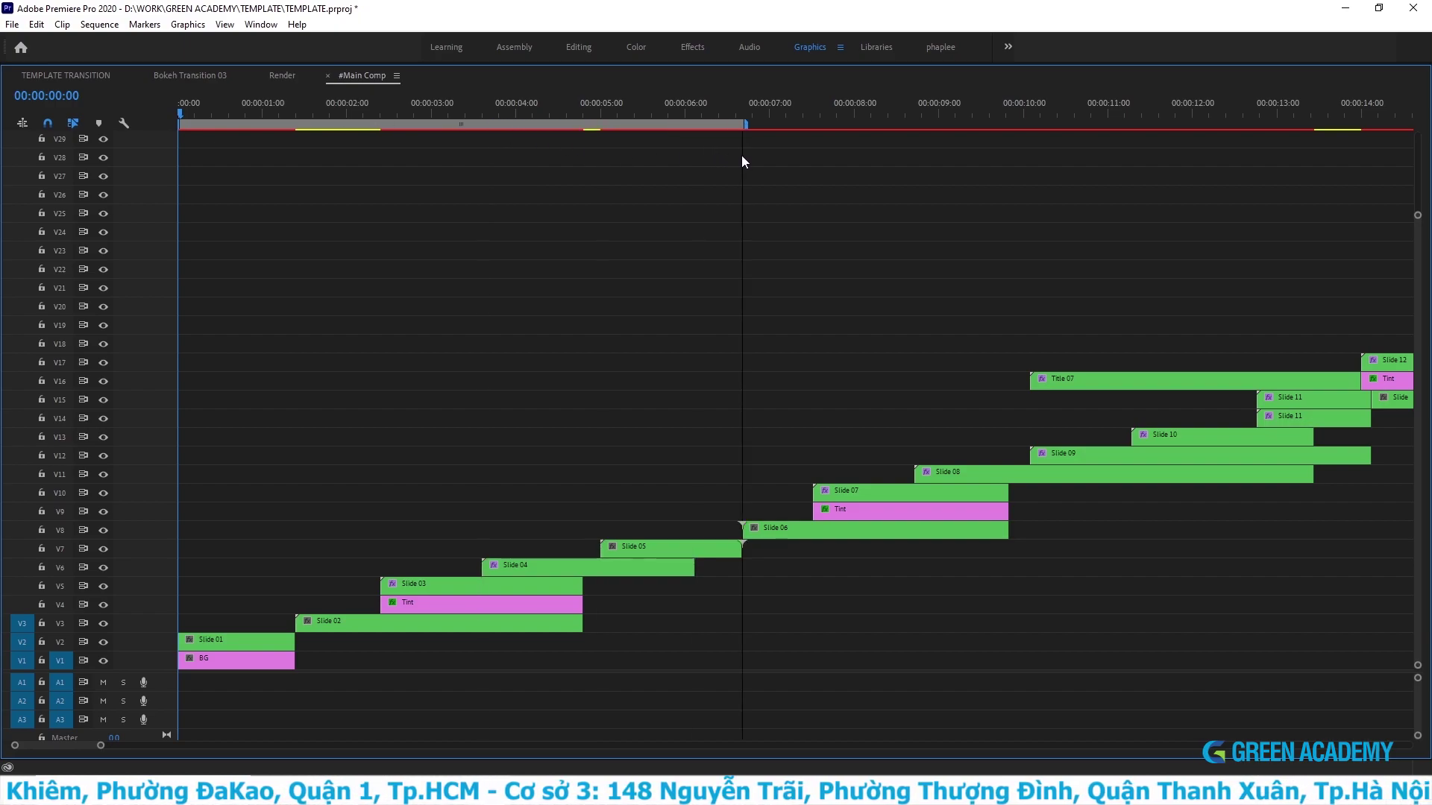
- Scrub to frame 17 and open Slide 01, fitting its five-second layer stack in view
key(grave)
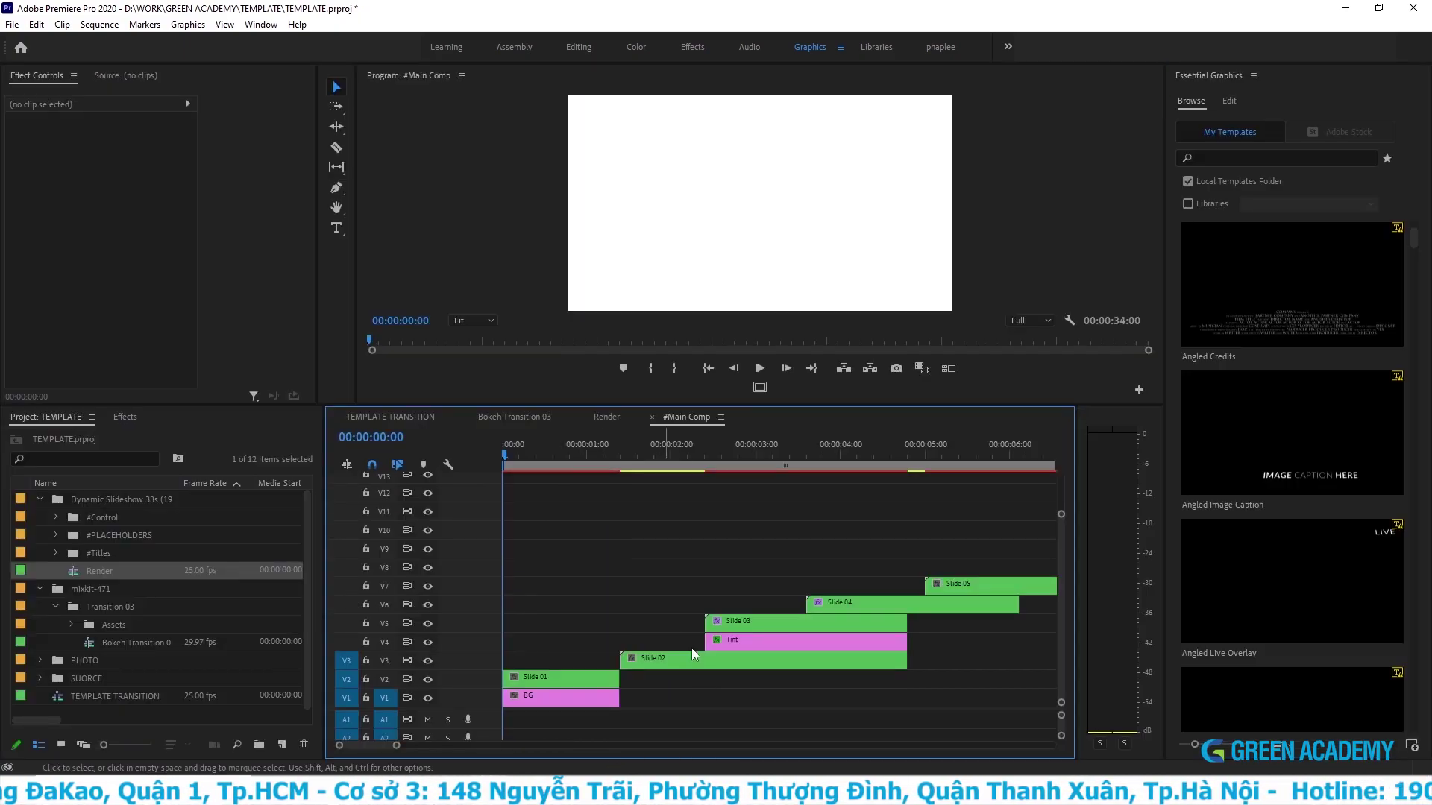
click(561, 451)
drag(709, 567, 712, 532)
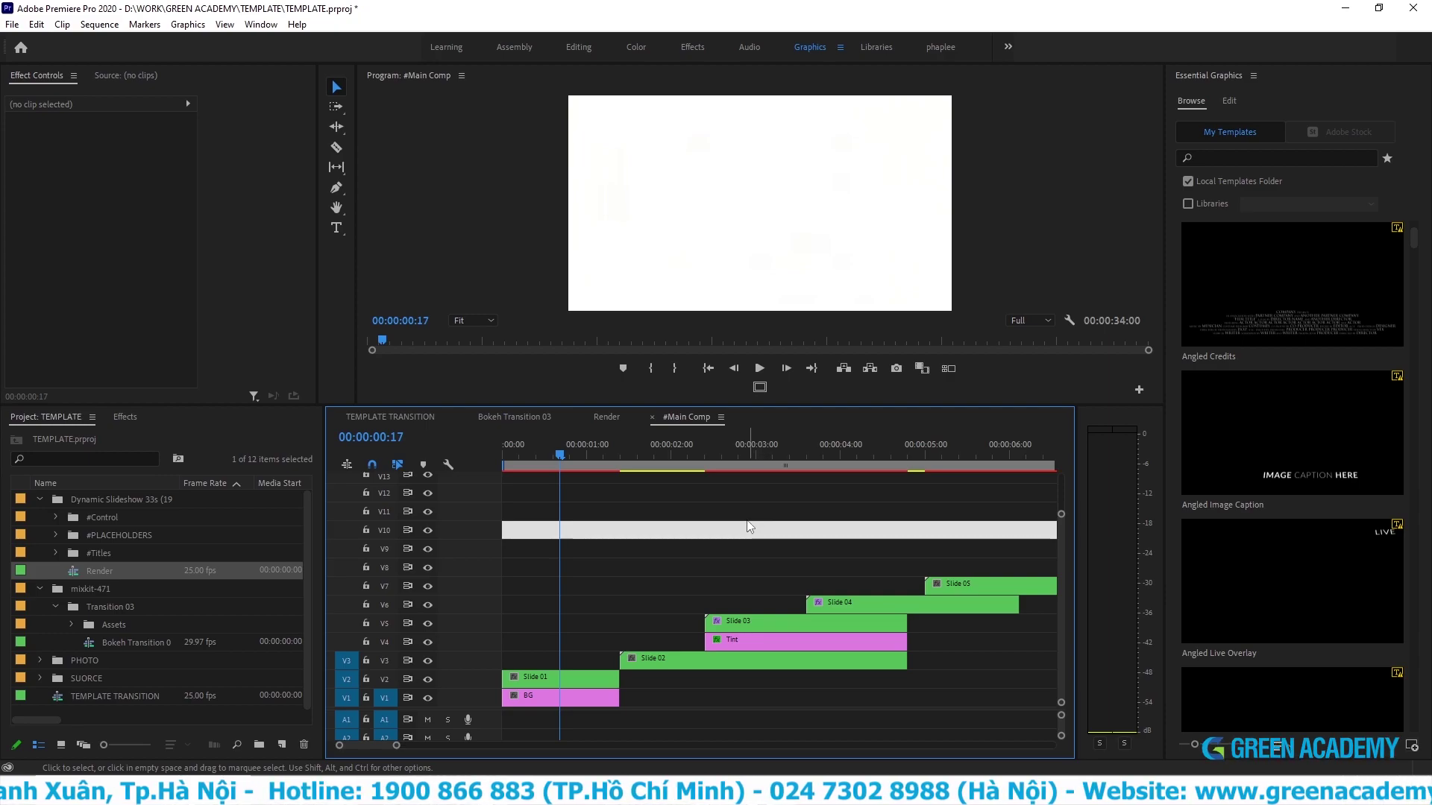
double_click(569, 683)
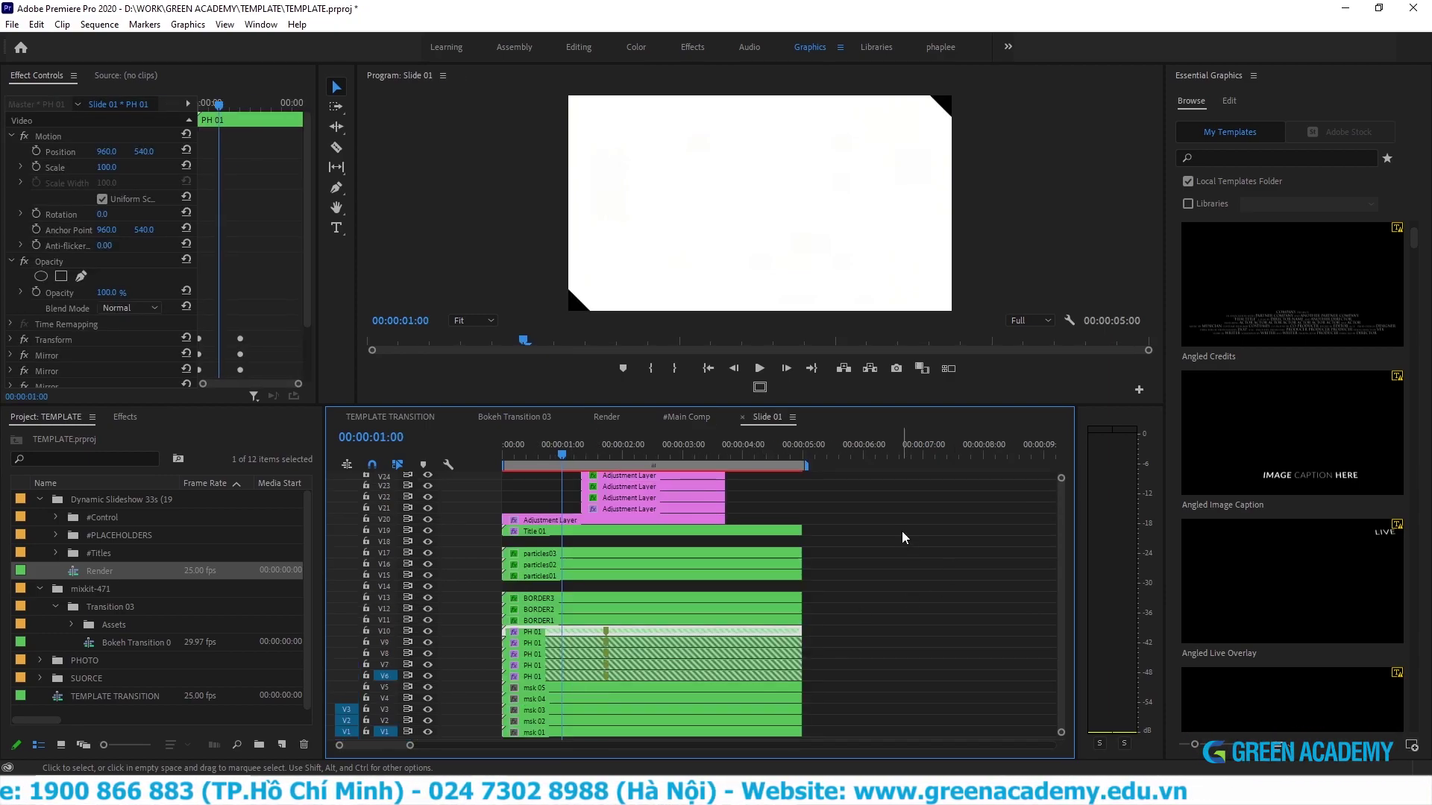
key(grave)
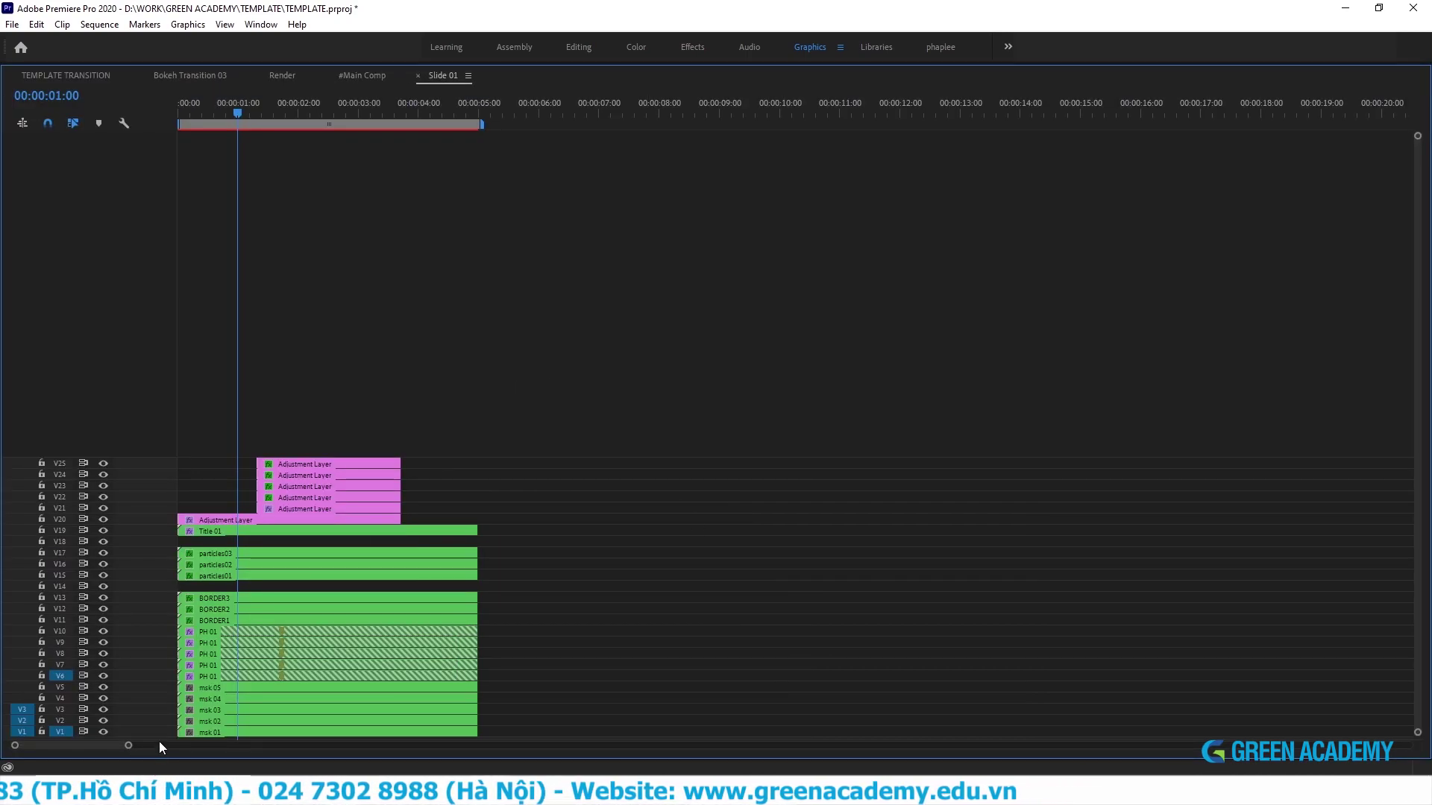
drag(159, 739, 240, 522)
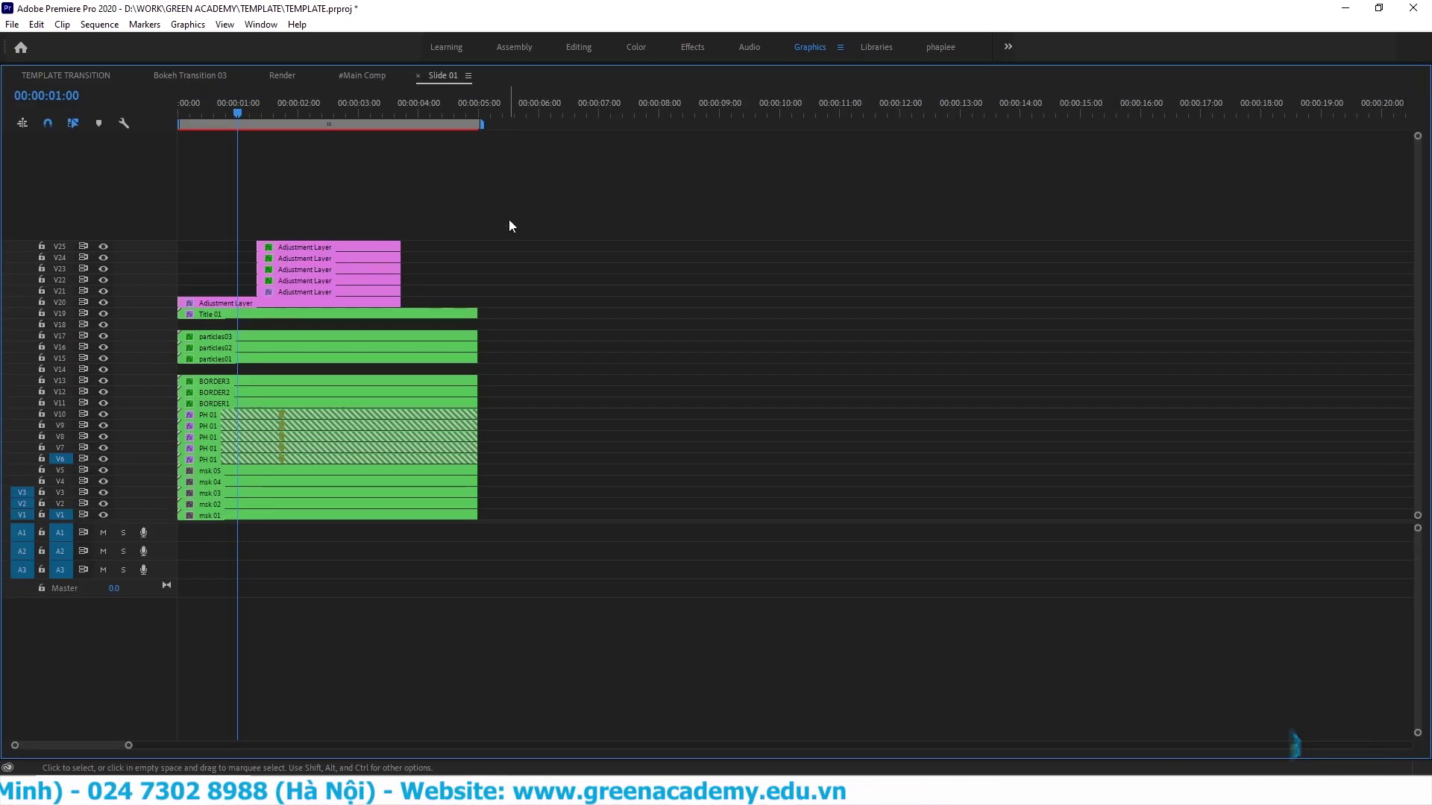
key(backslash)
drag(489, 223, 411, 406)
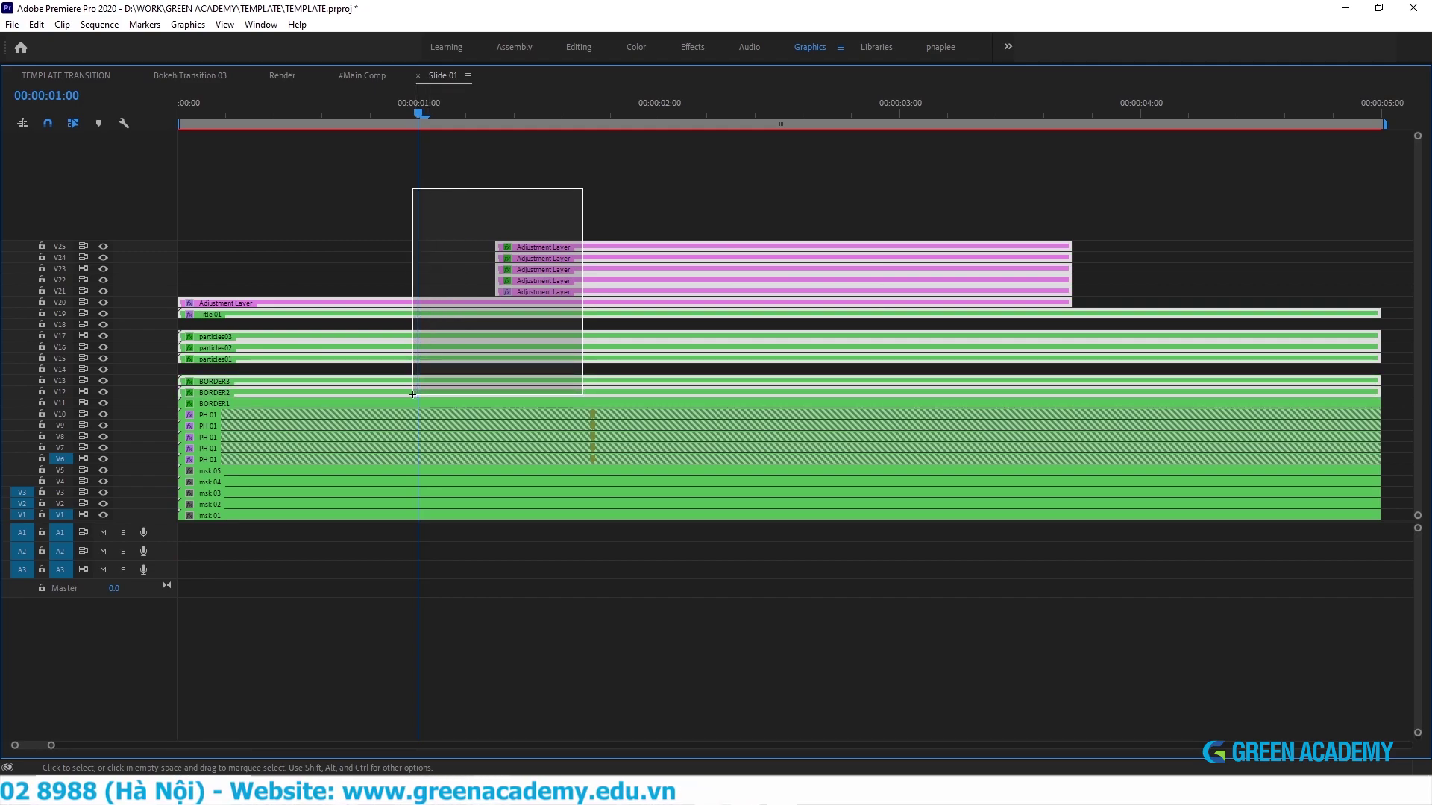
- Compare with the three bokeh clips in Bokeh Transition 03, then return to Slide 01
click(187, 75)
drag(389, 319, 281, 412)
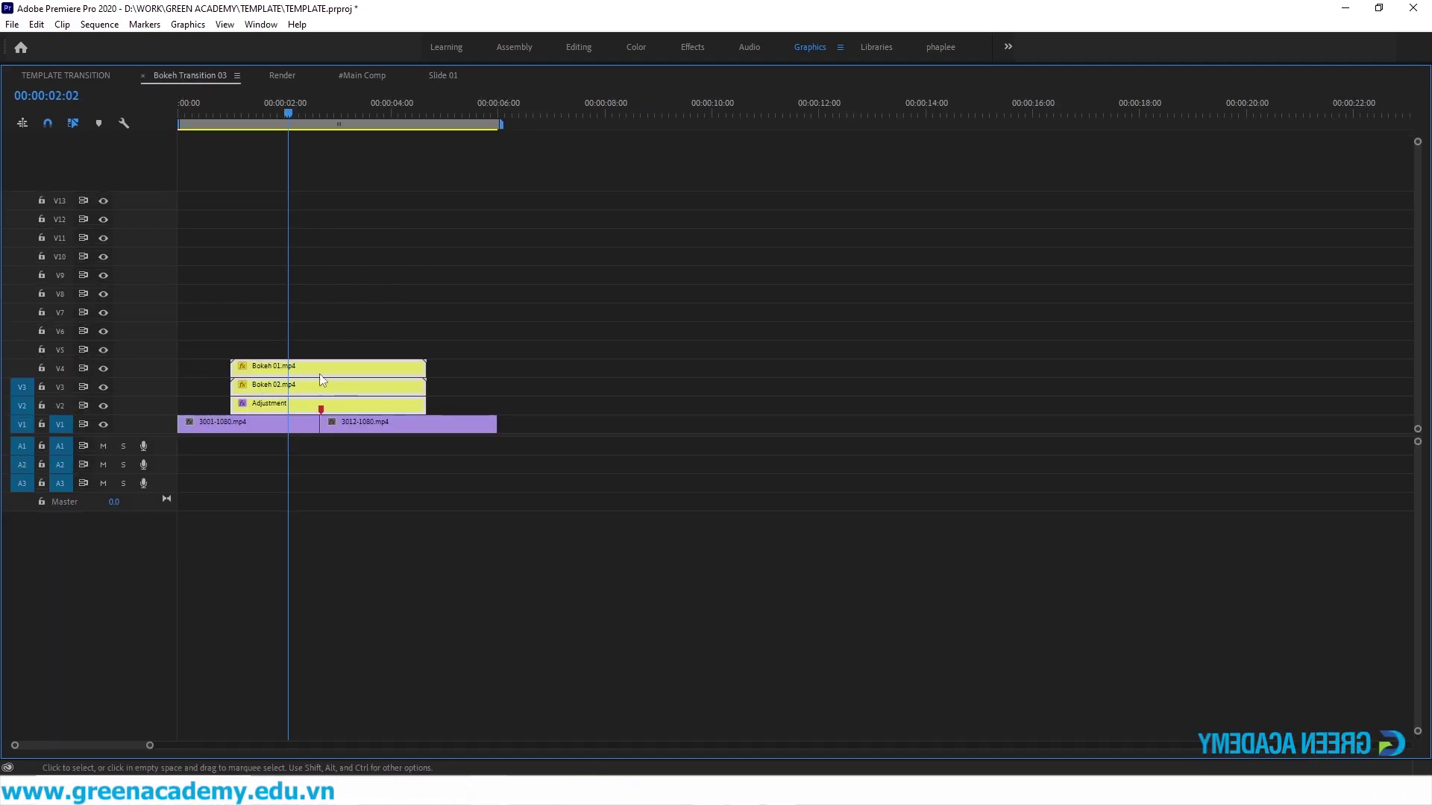
click(436, 76)
click(295, 463)
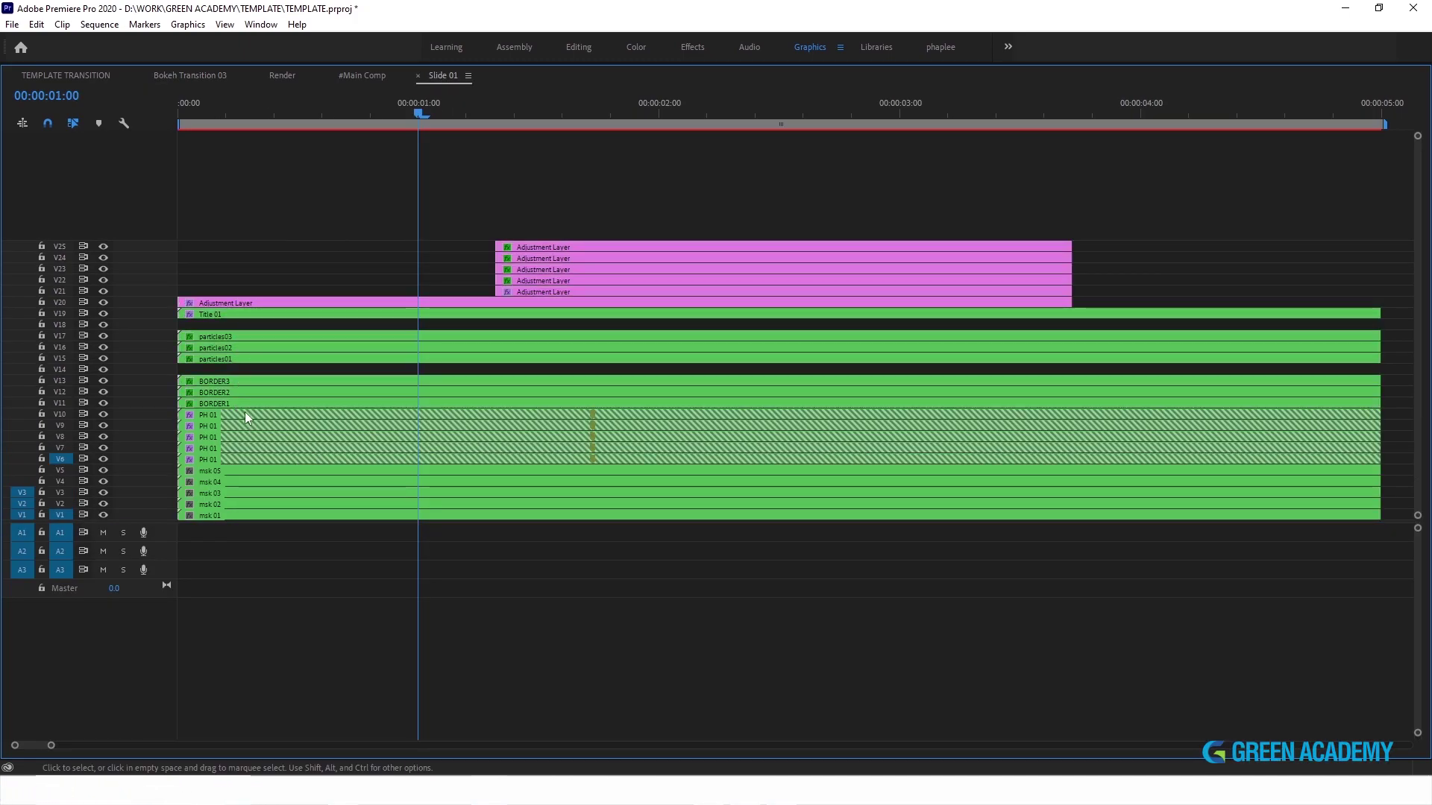
- Inspect the PH 01 placeholder and Title 01 clips, then open the PH 01 nested sequence
click(225, 416)
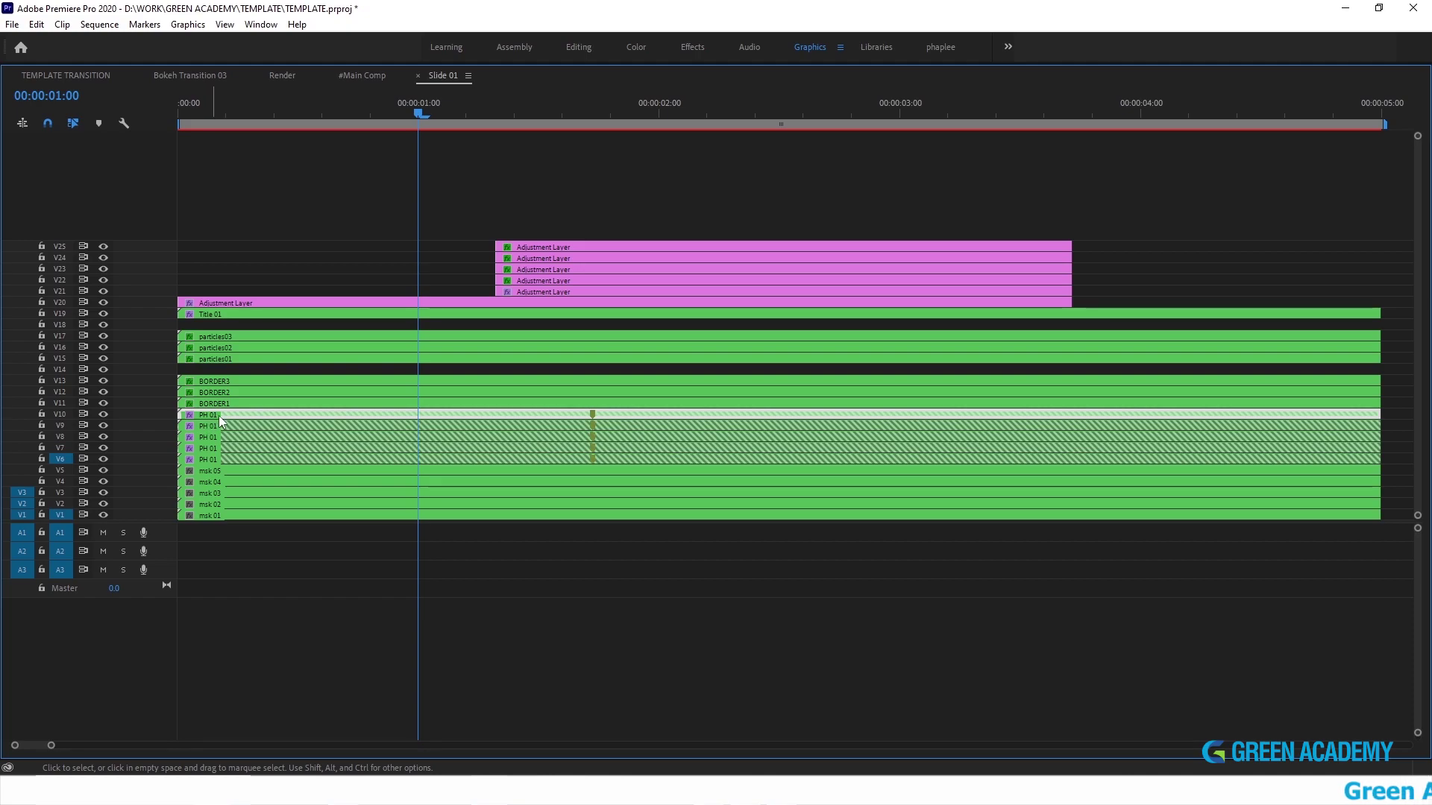
click(345, 315)
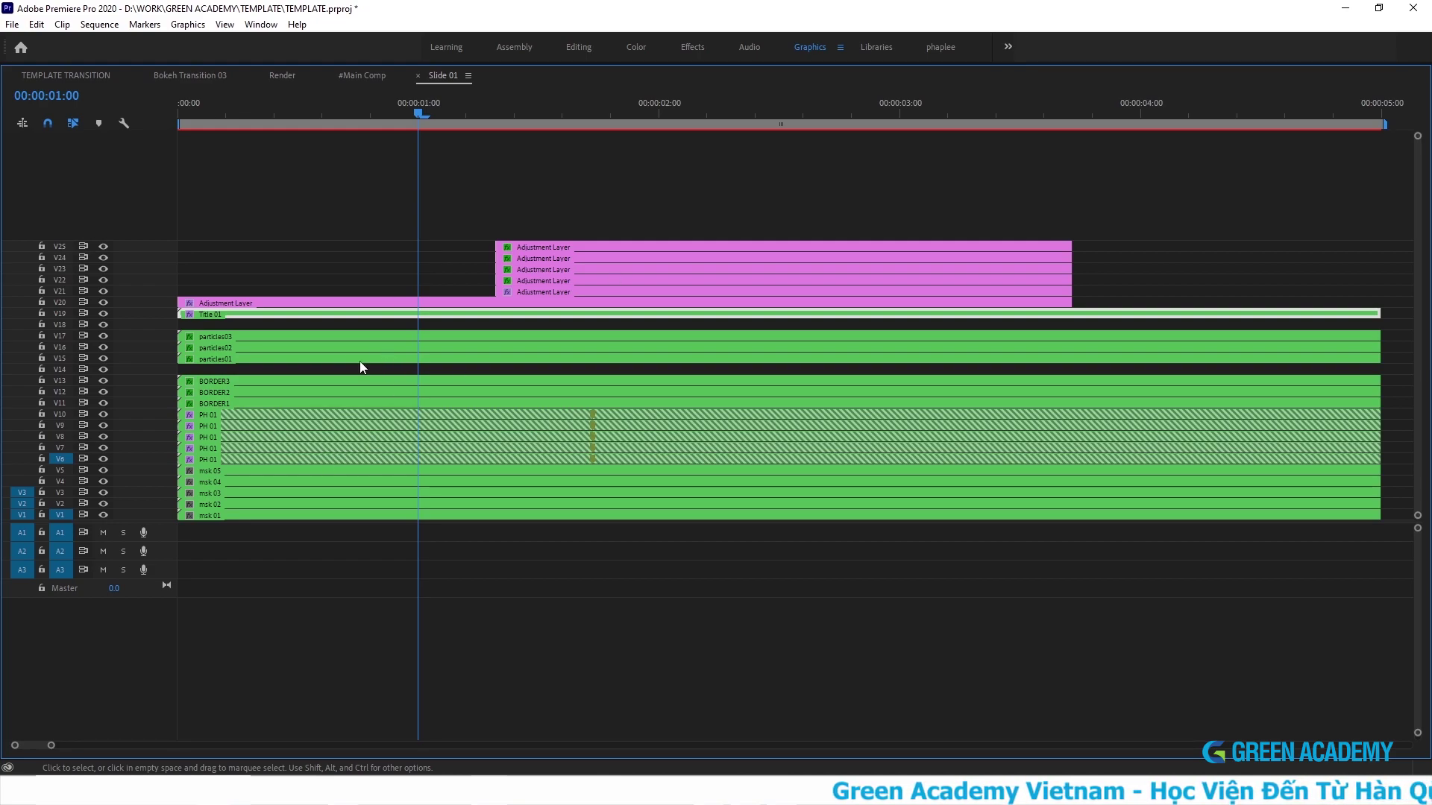
click(287, 418)
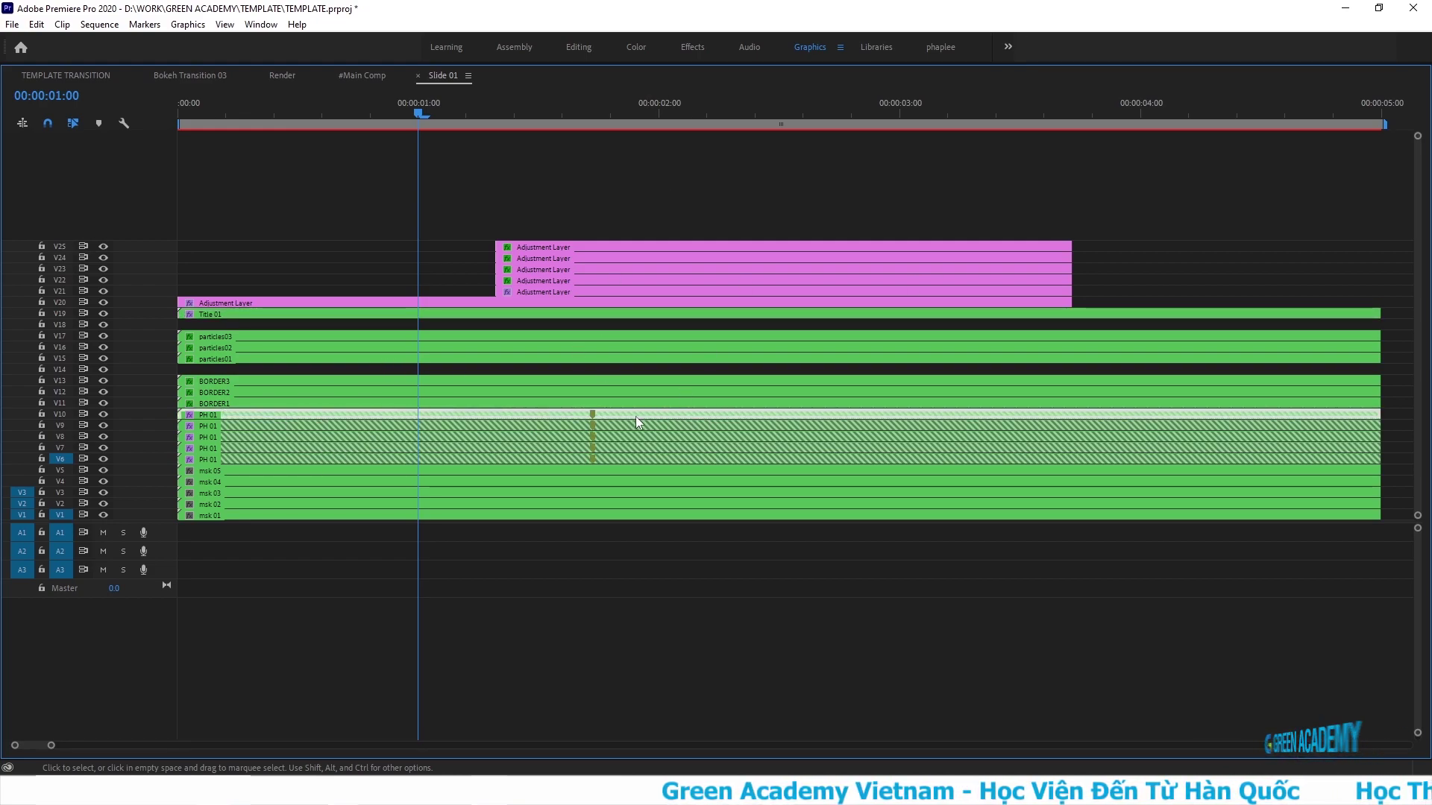
double_click(364, 417)
- Place anh-dep-thien-nhien-3.jpg from the PHOTO bin at the start of PH 01
key(grave)
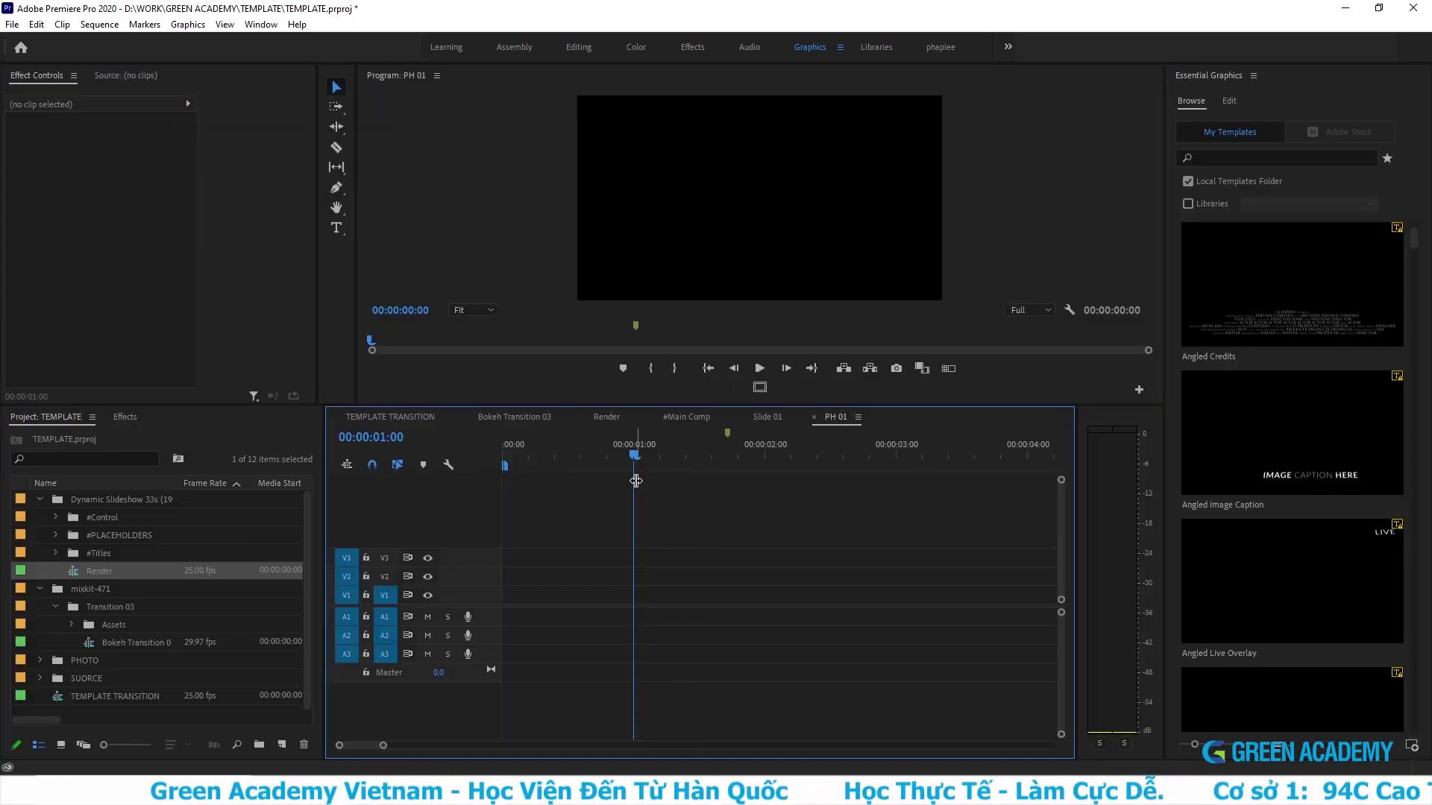
mouse_move(636, 481)
mouse_down()
mouse_move(512, 481)
mouse_move(570, 498)
mouse_move(550, 500)
mouse_up()
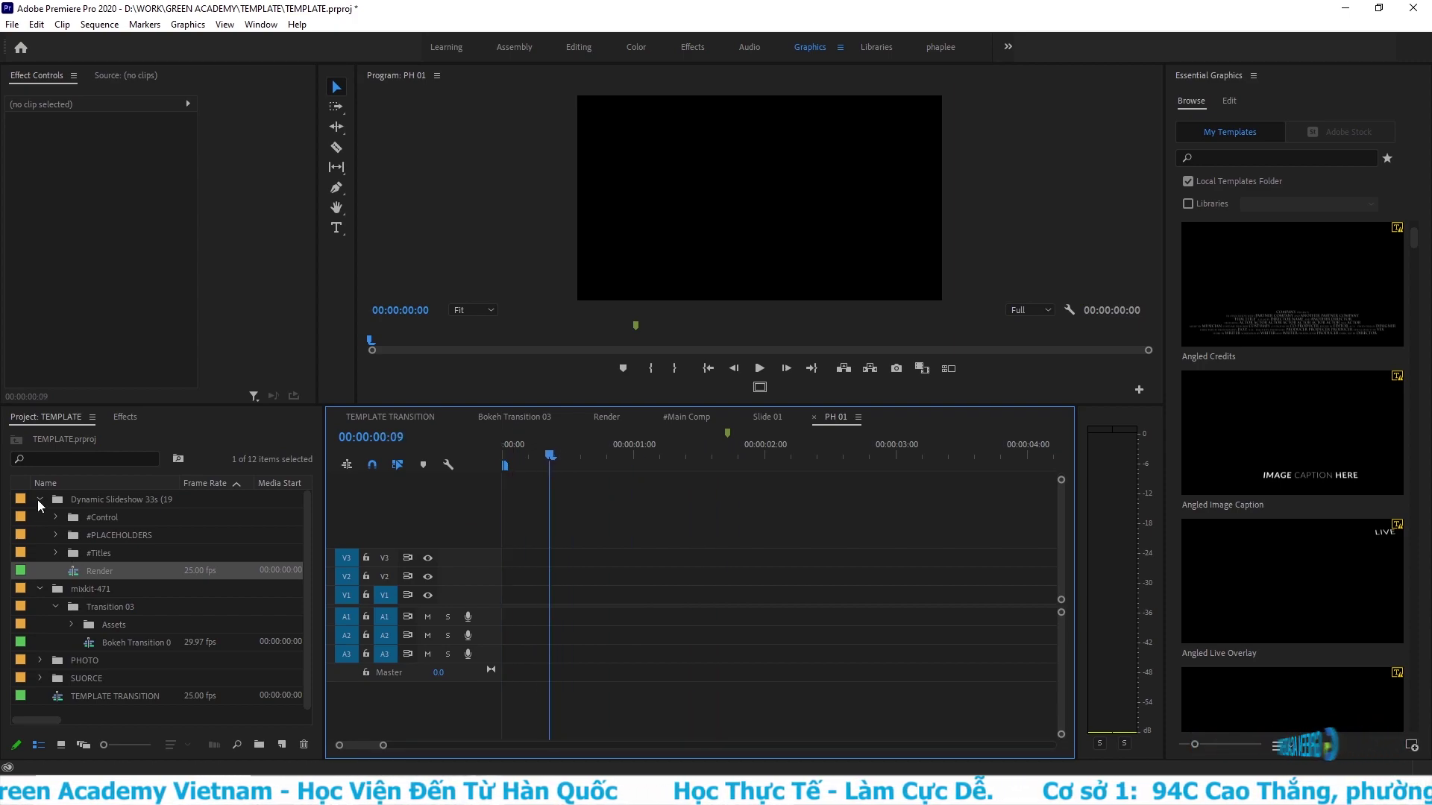
click(40, 500)
click(51, 589)
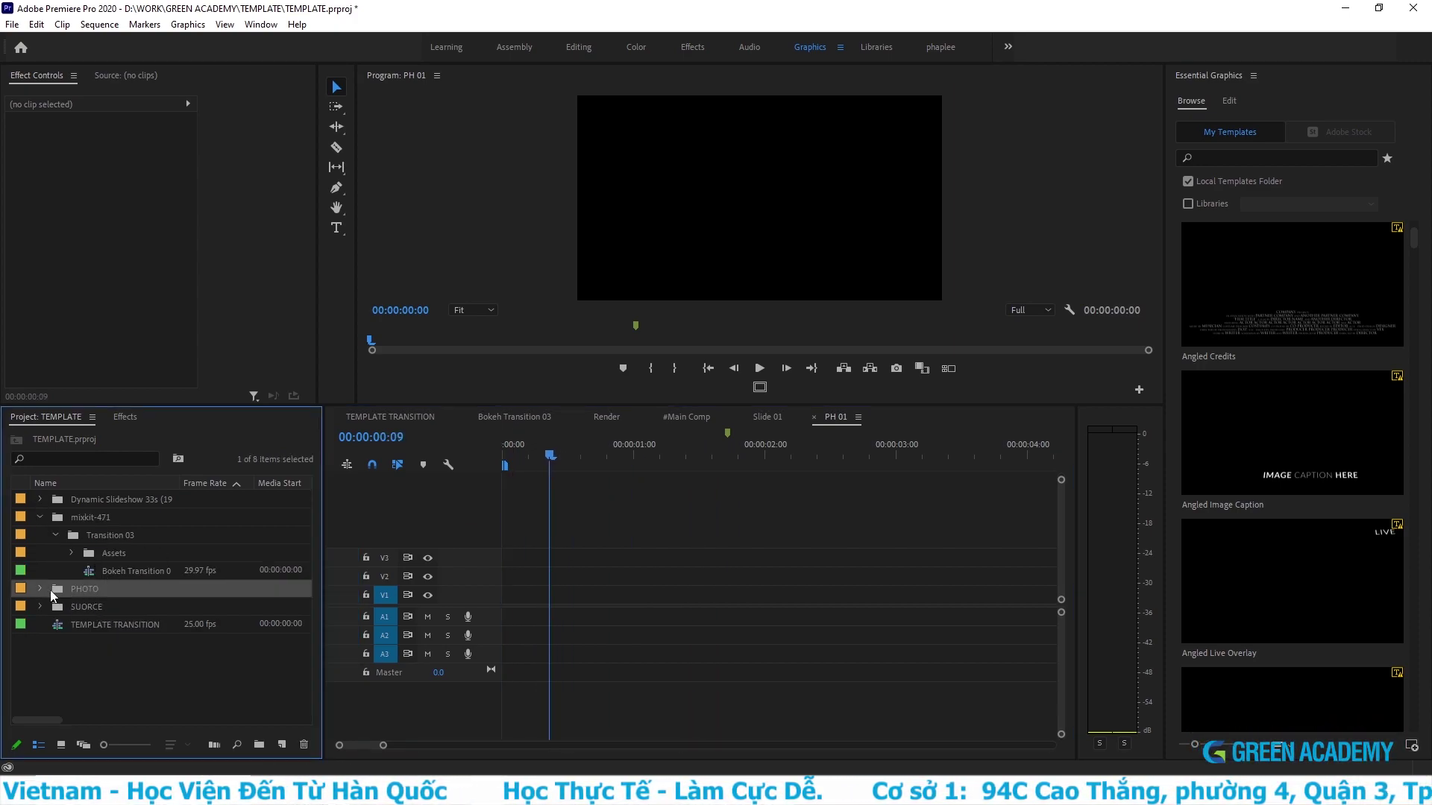
click(40, 588)
drag(123, 606, 514, 595)
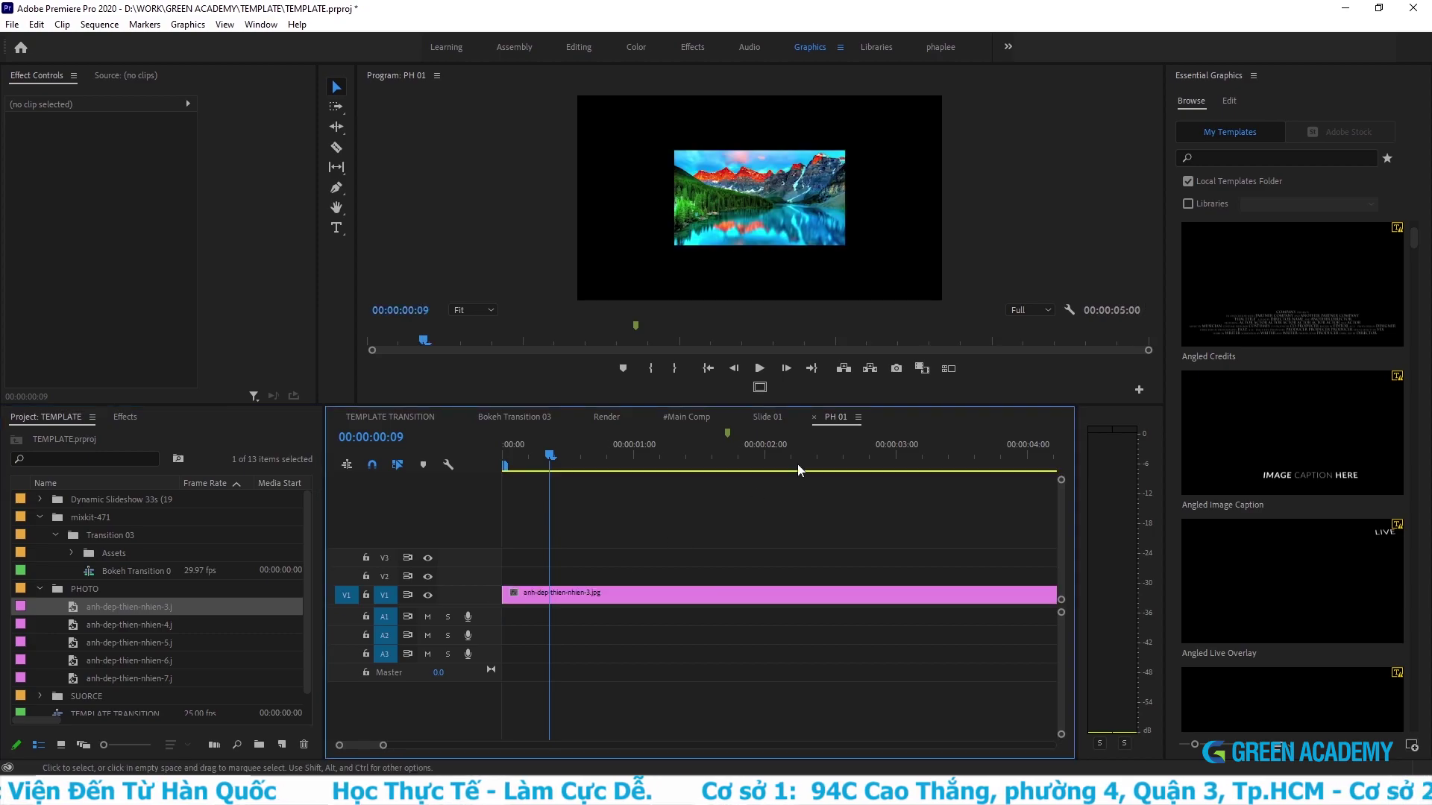
- Scale the photo to frame size and return to the Slide 01 sequence
click(720, 593)
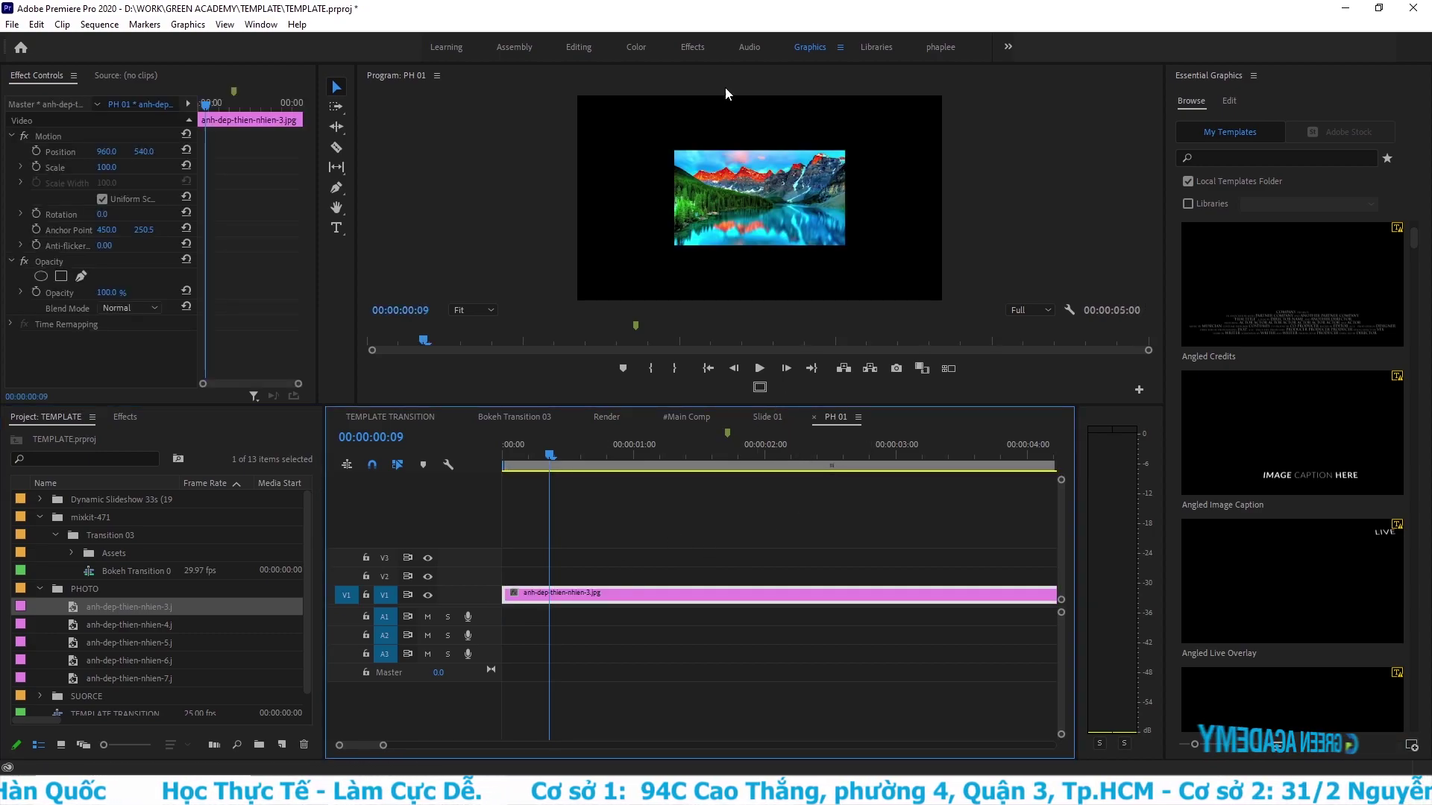
right_click(704, 589)
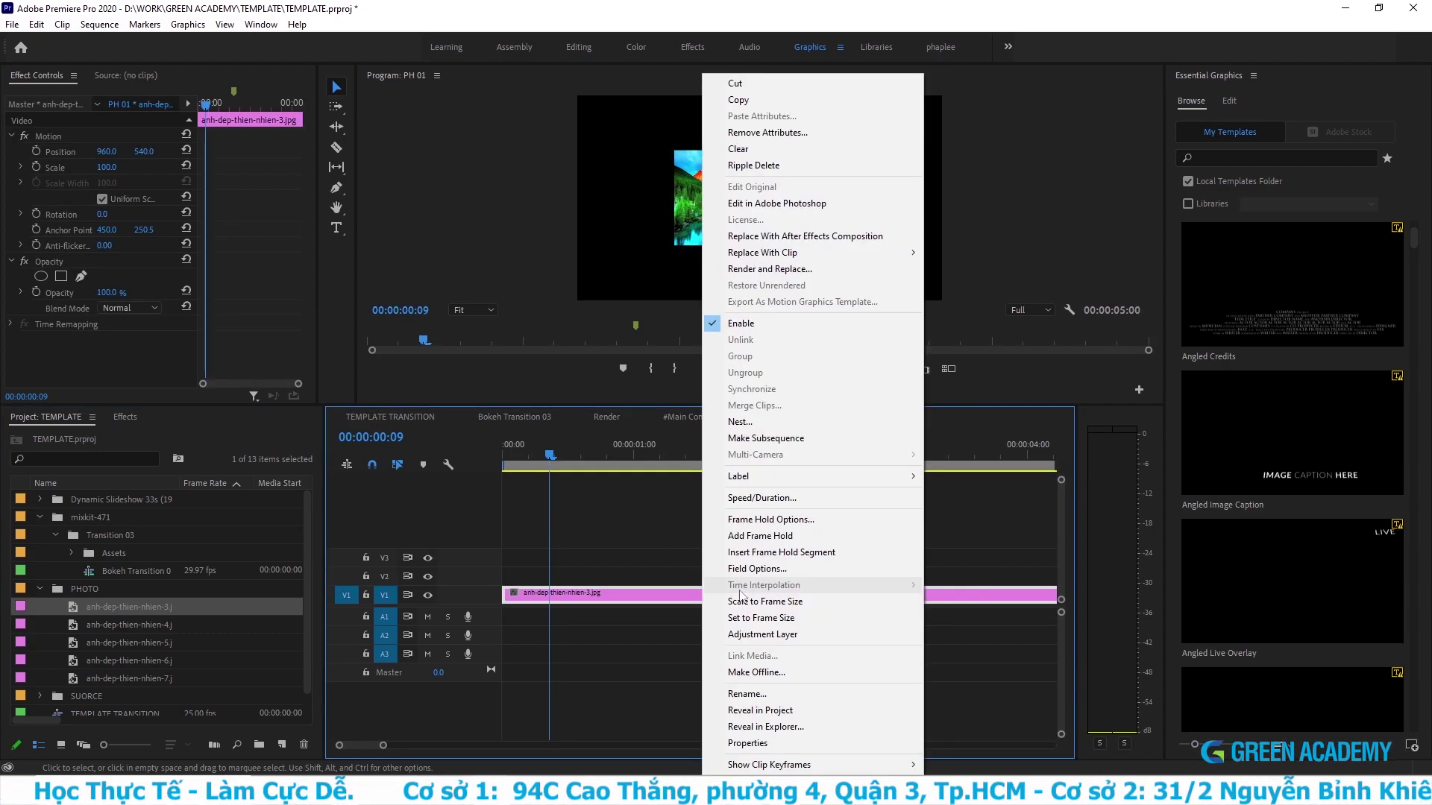
click(798, 603)
click(744, 576)
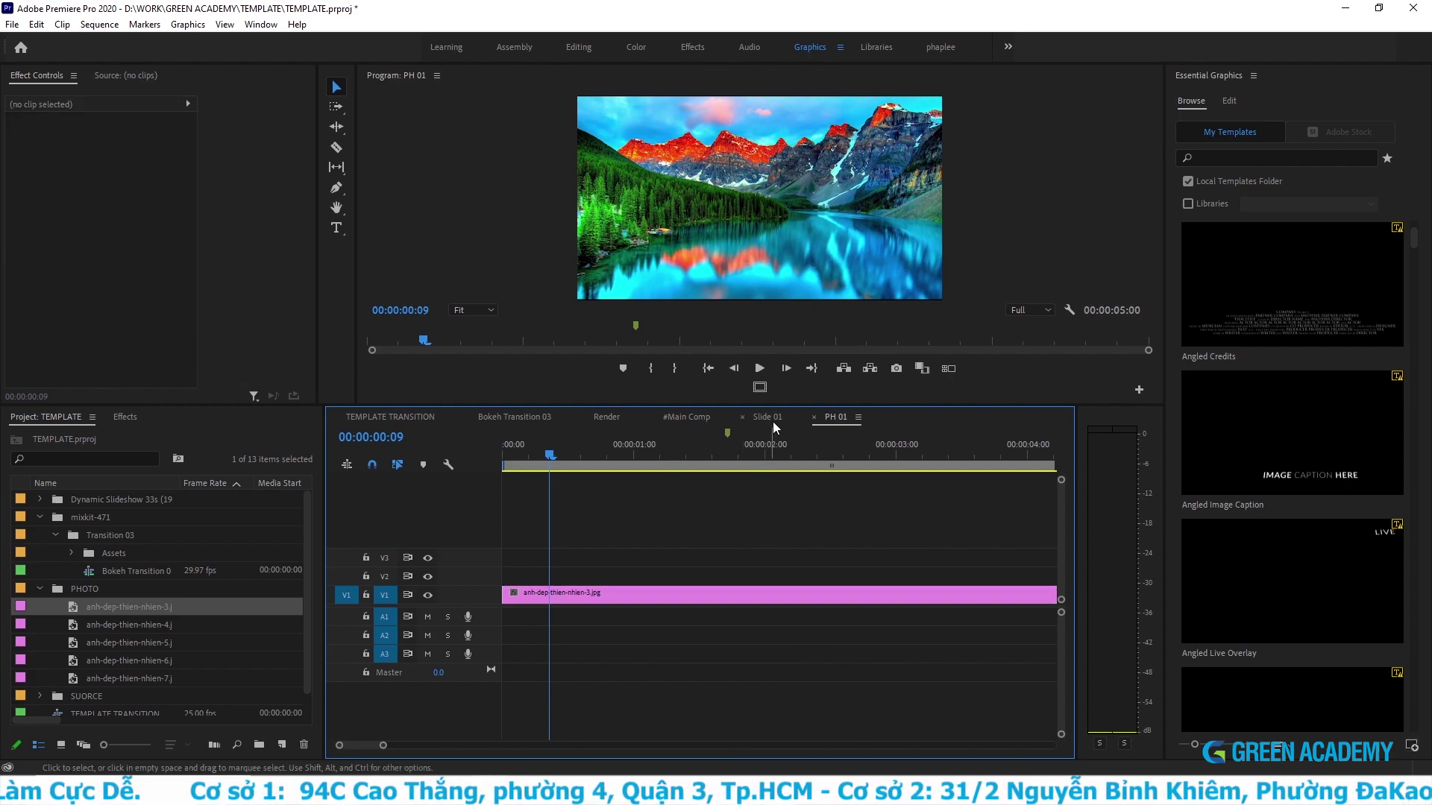
click(764, 417)
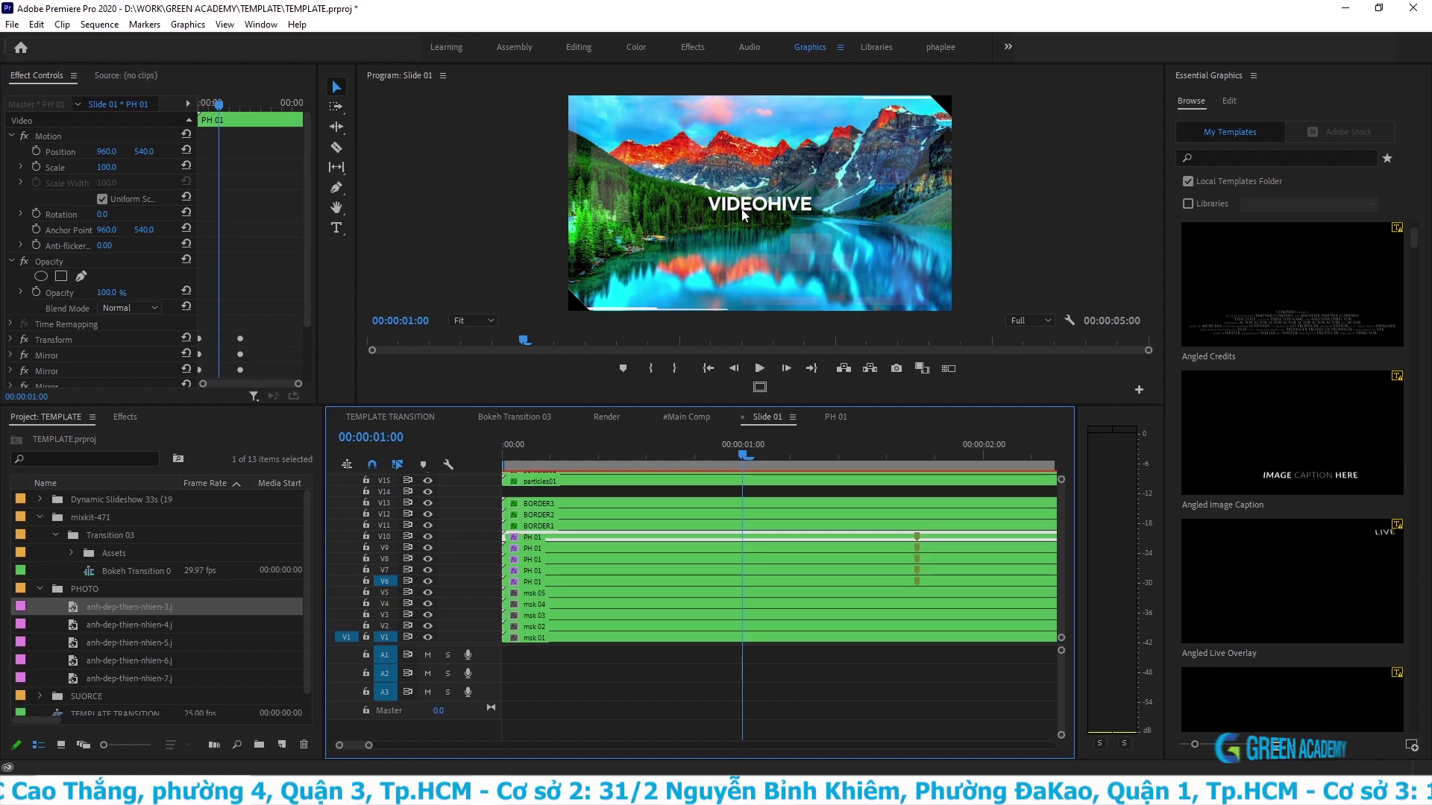
click(616, 490)
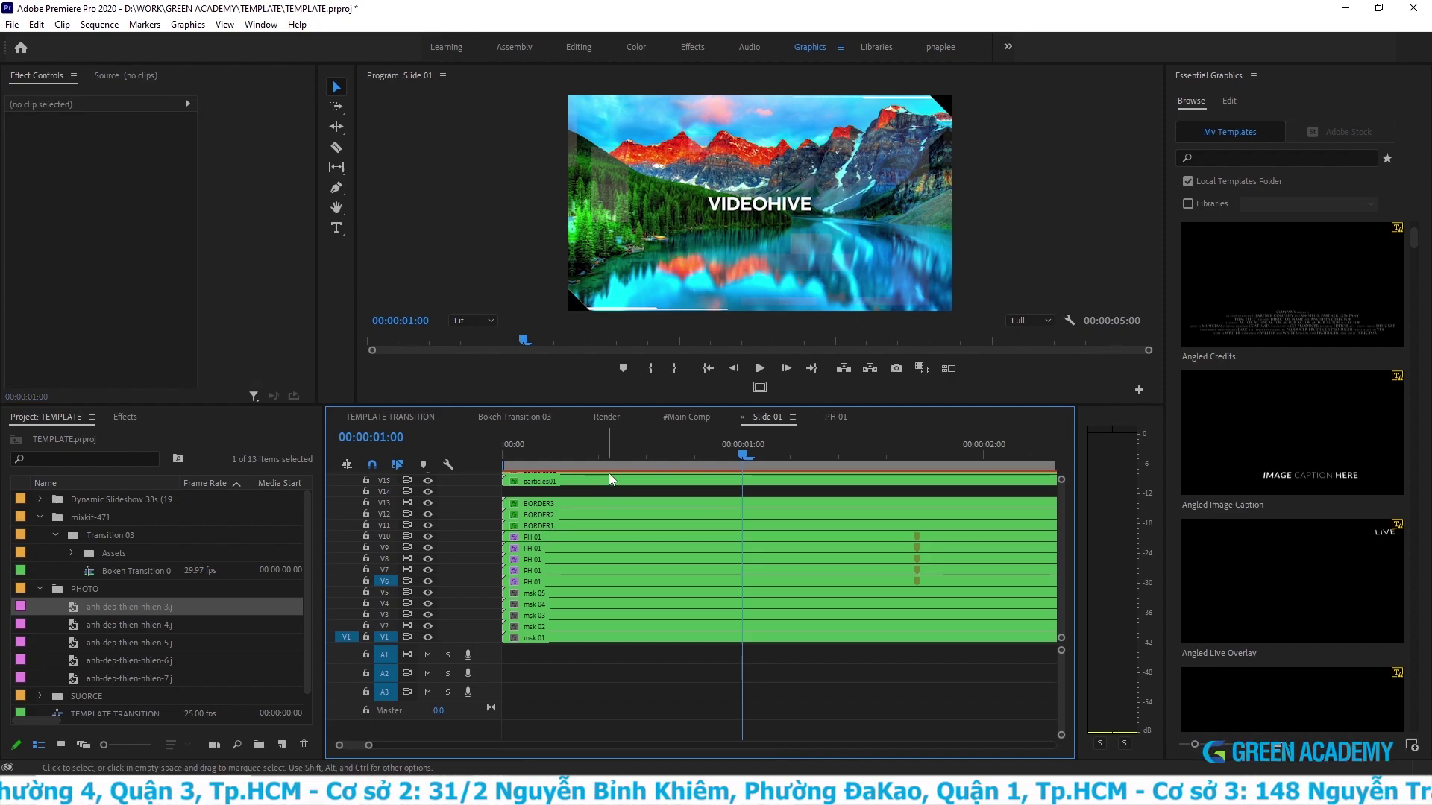
key(grave)
- Open the Title 01 sequence and change its VIDEOHIVE text to HI!
double_click(360, 317)
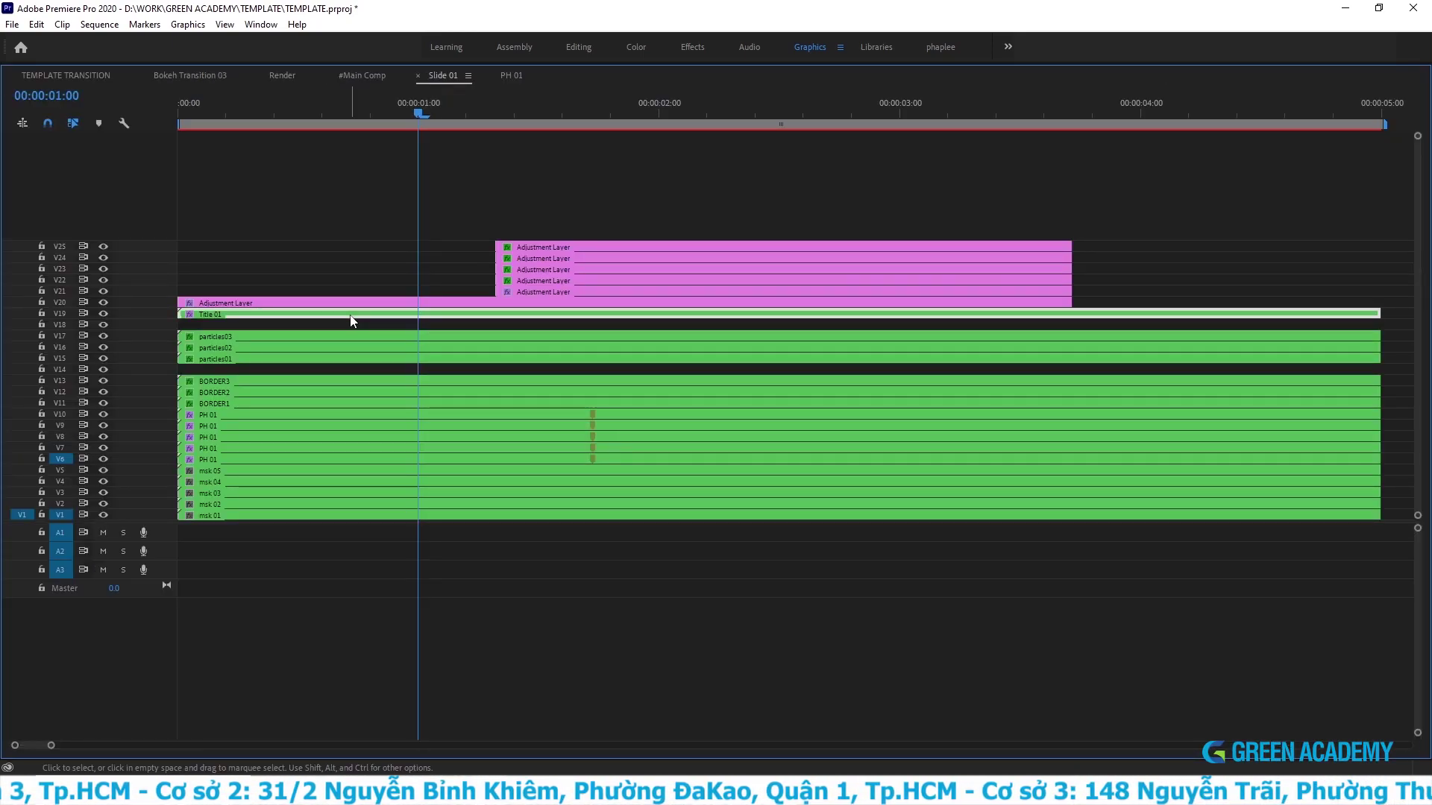
key(grave)
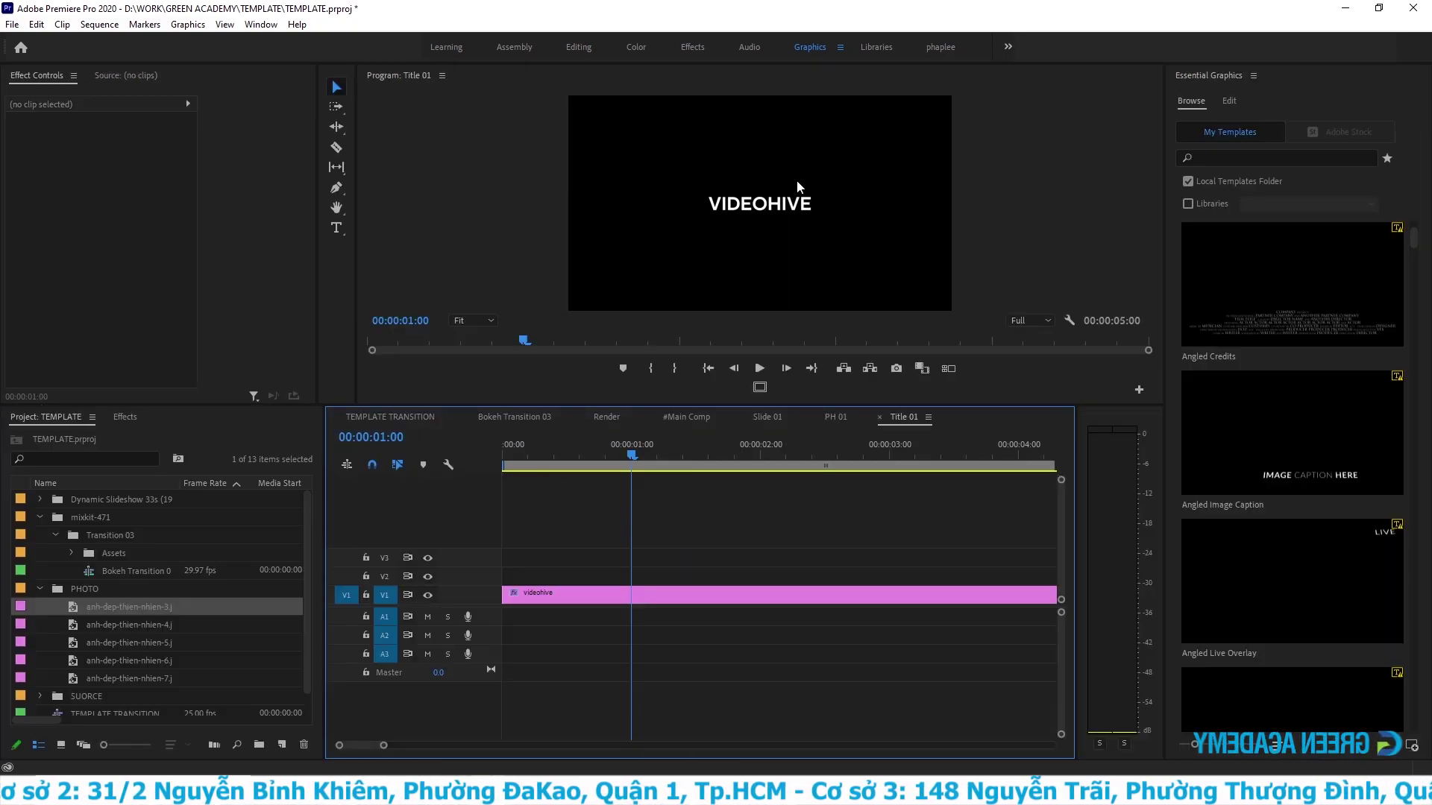
double_click(775, 212)
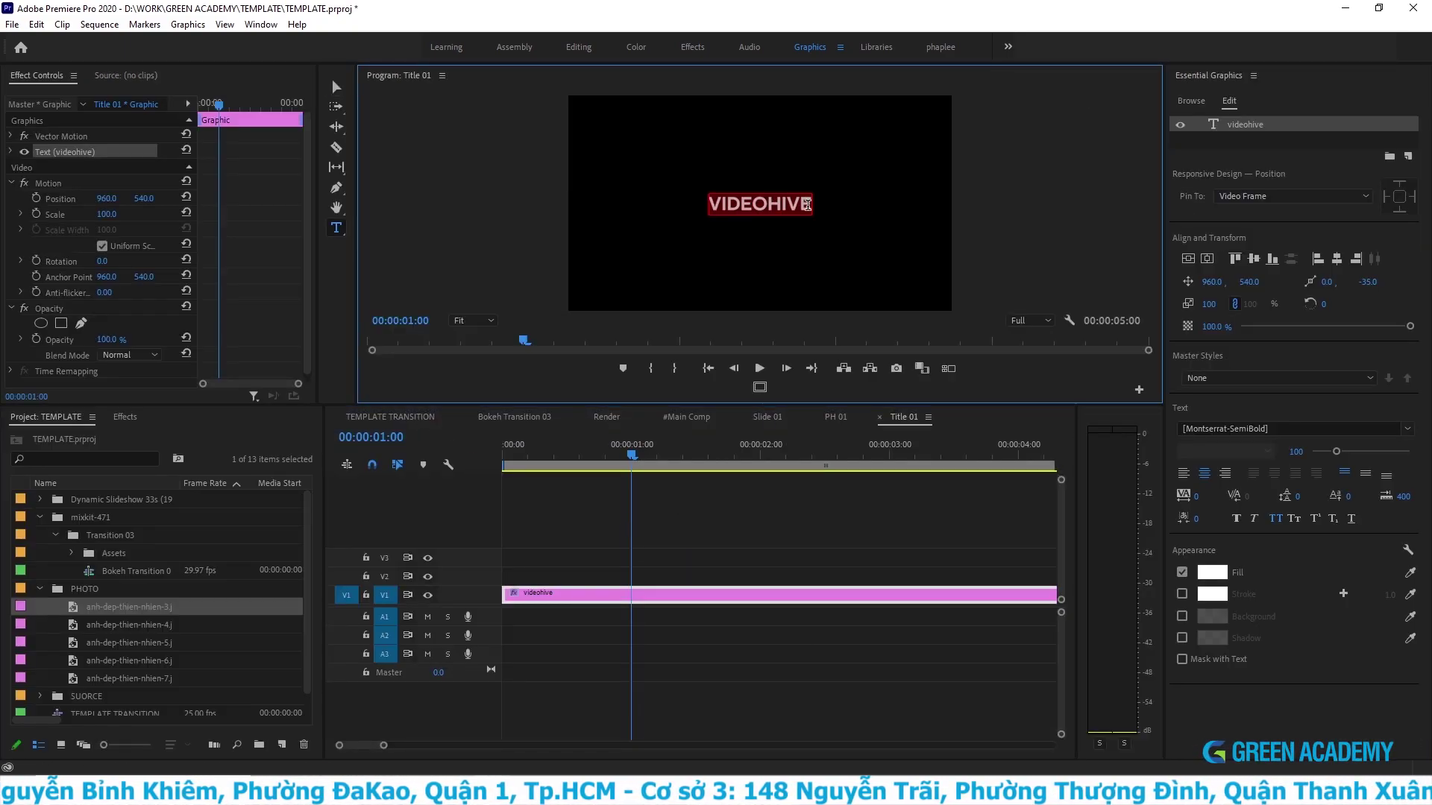
text(Hi)
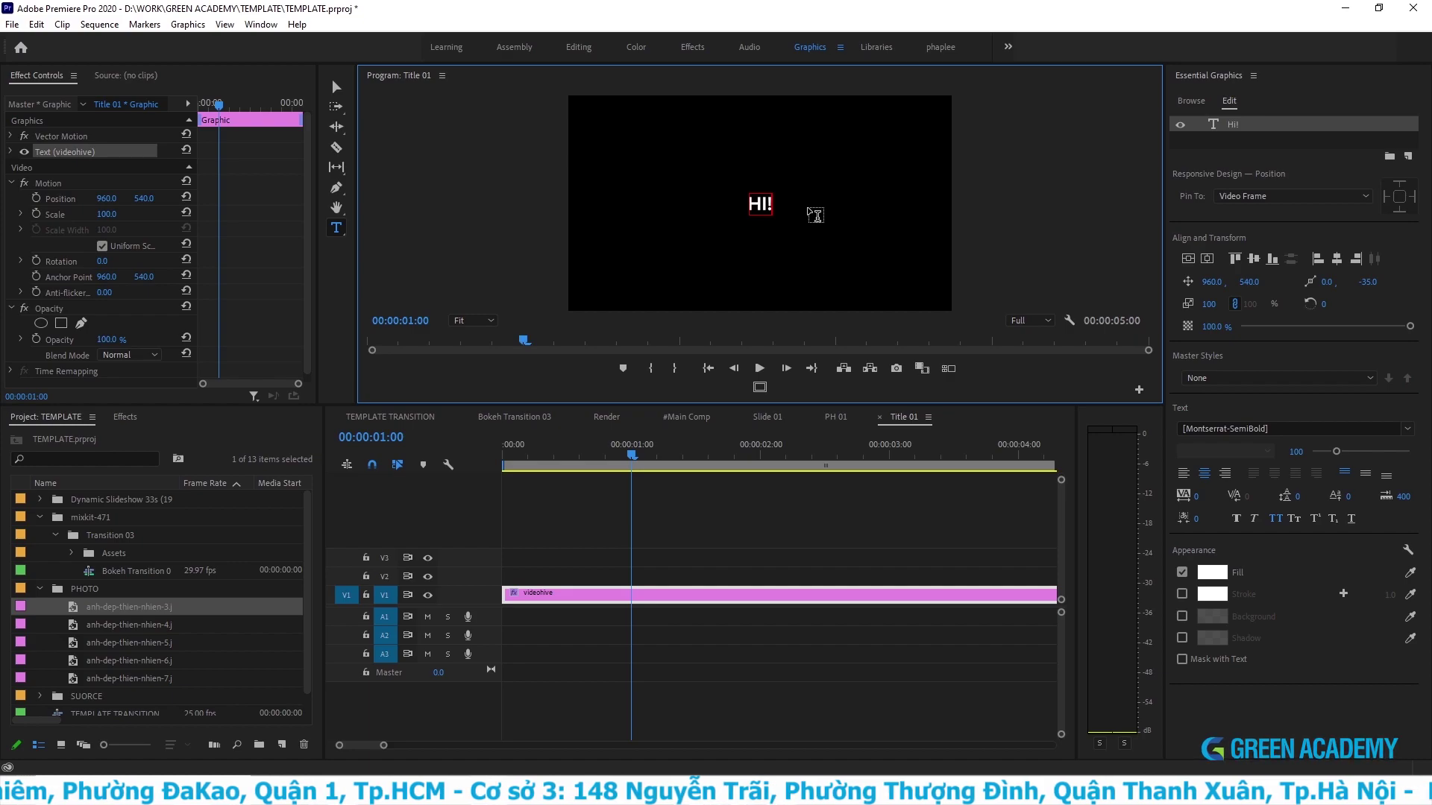
- Move the HI! title to the lower left of the frame, then return to #Main Comp
click(59, 137)
drag(758, 182, 500, 239)
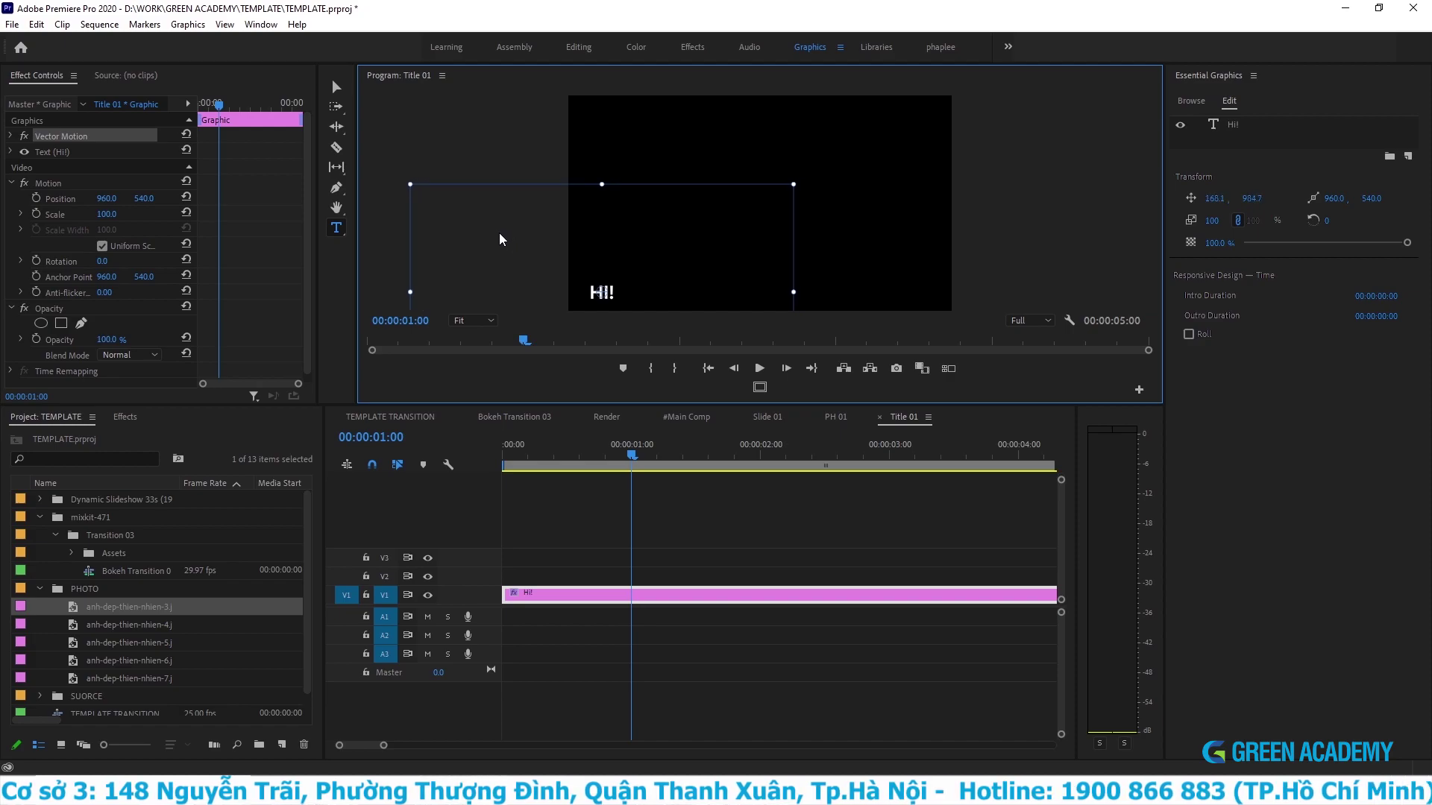
click(625, 504)
click(686, 417)
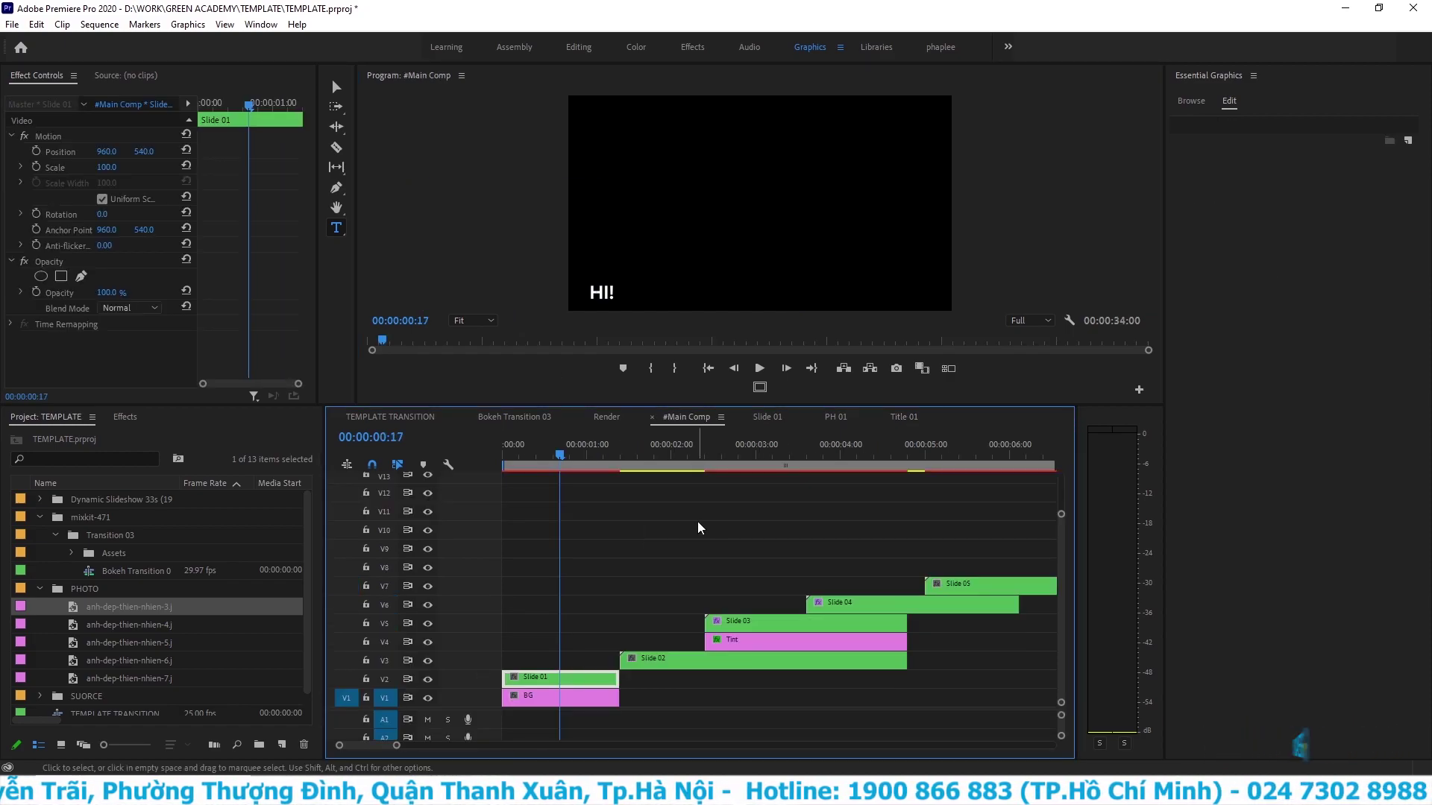
- Open the Slide 02 sequence and hide its PRESENTS title layer
double_click(662, 661)
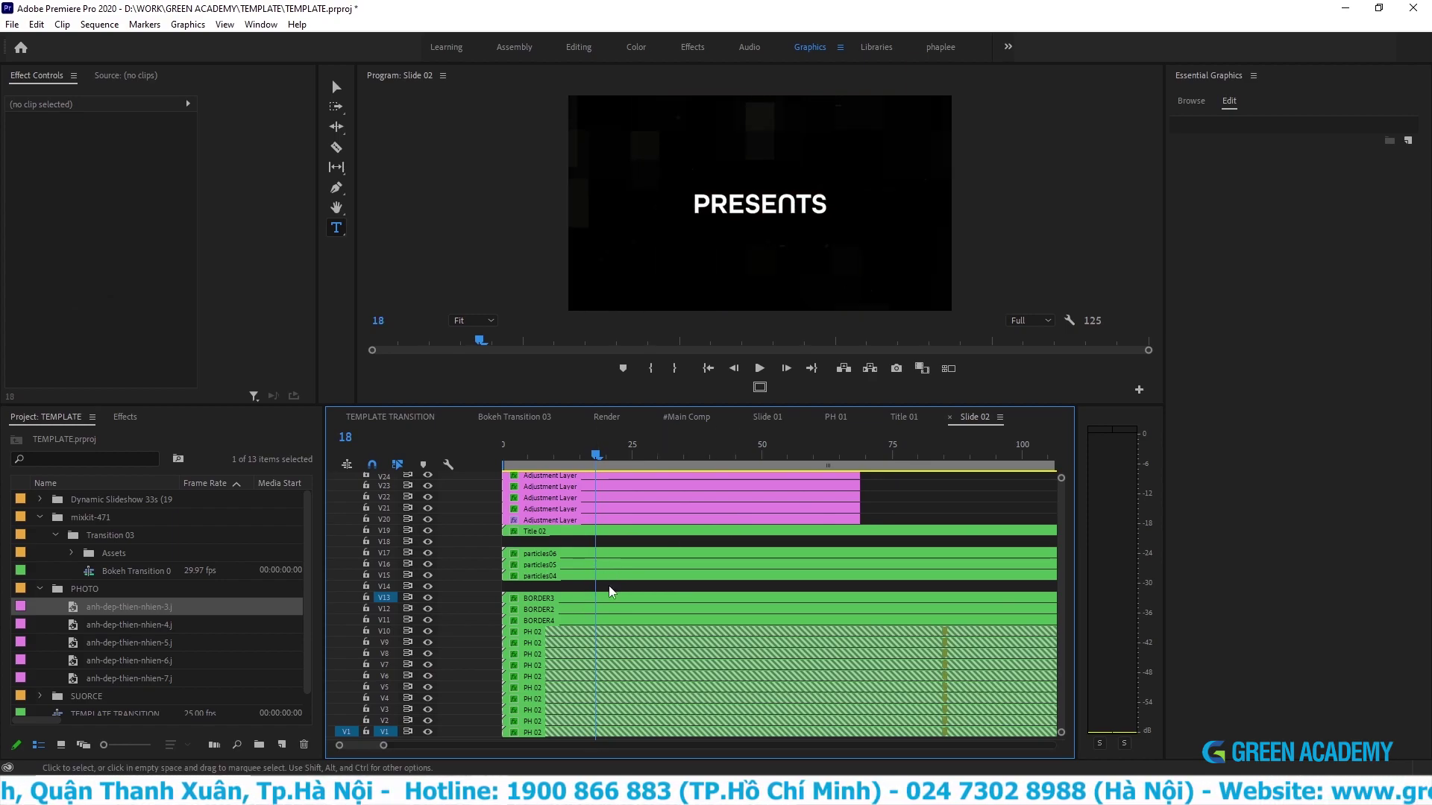
click(603, 531)
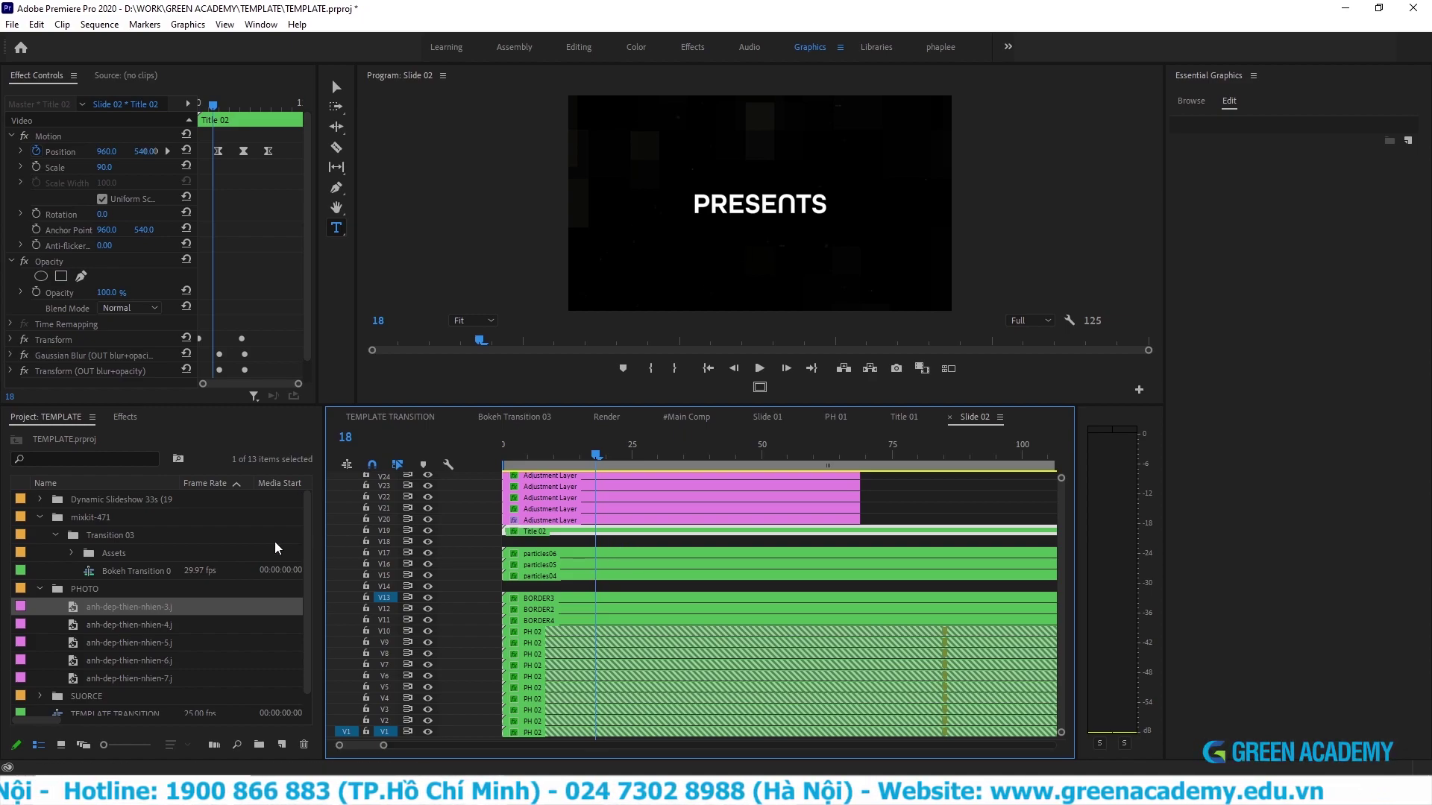
click(428, 530)
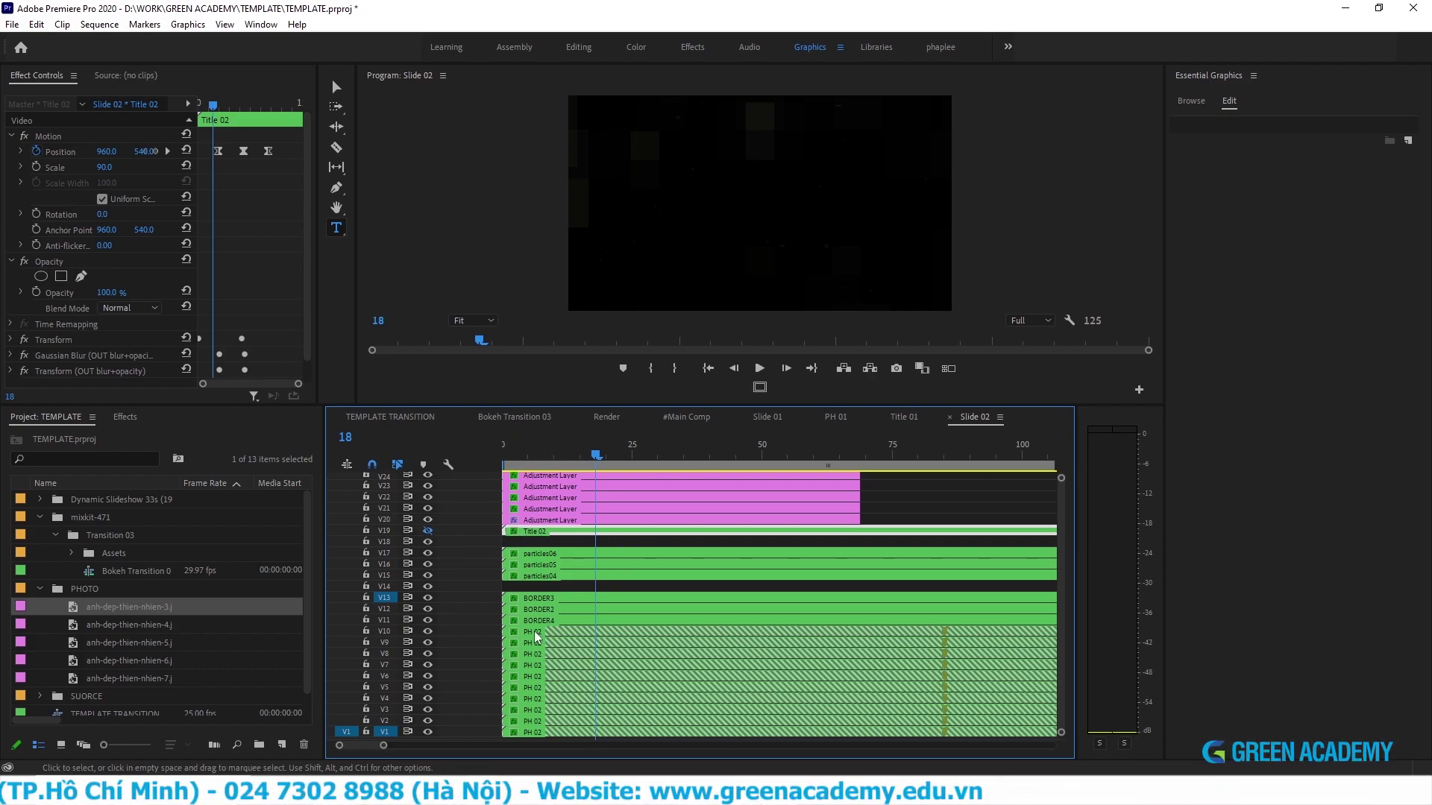
- Place the photo anh-dep-thien-nhien-4 into PH 02 and scale it to frame size
double_click(570, 632)
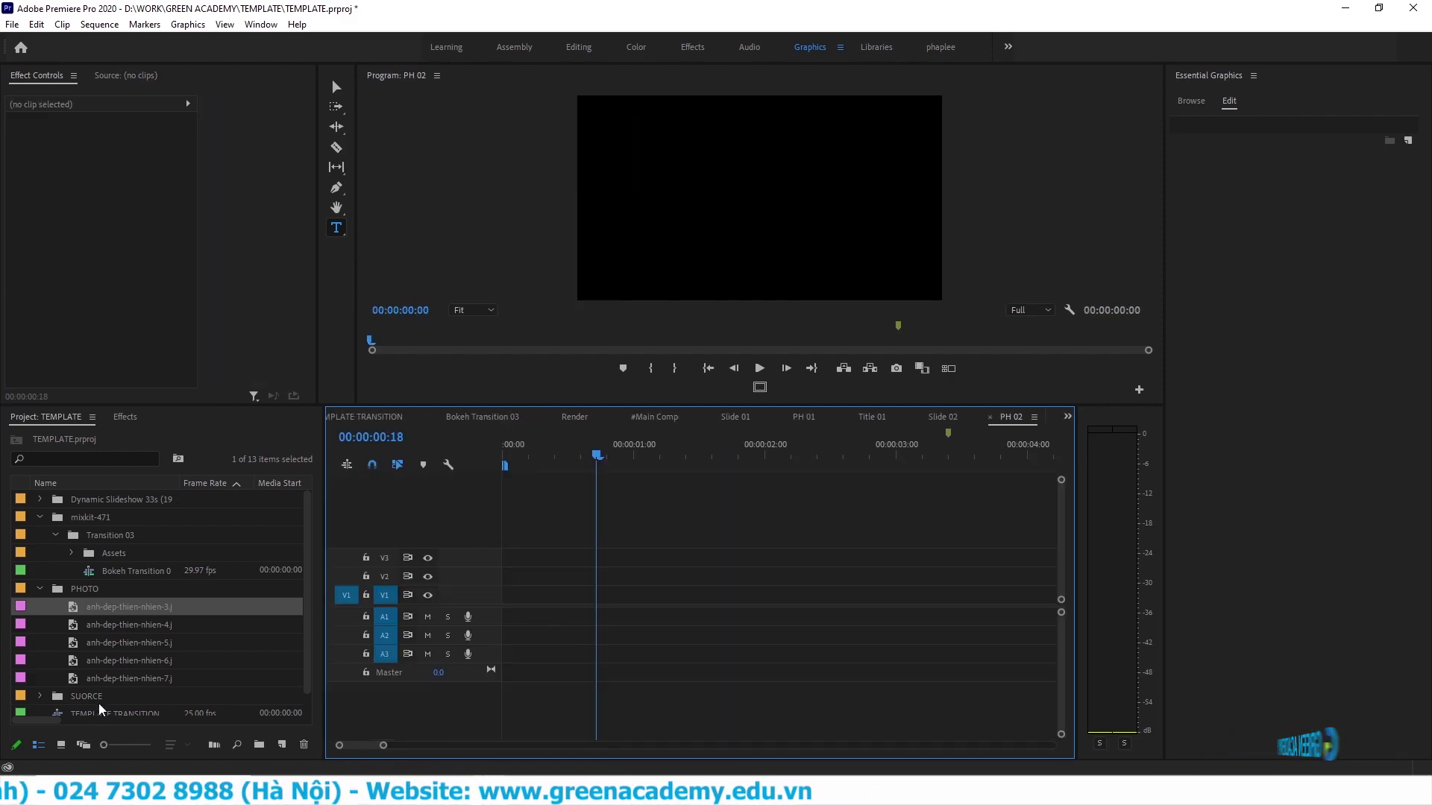
drag(123, 625, 509, 602)
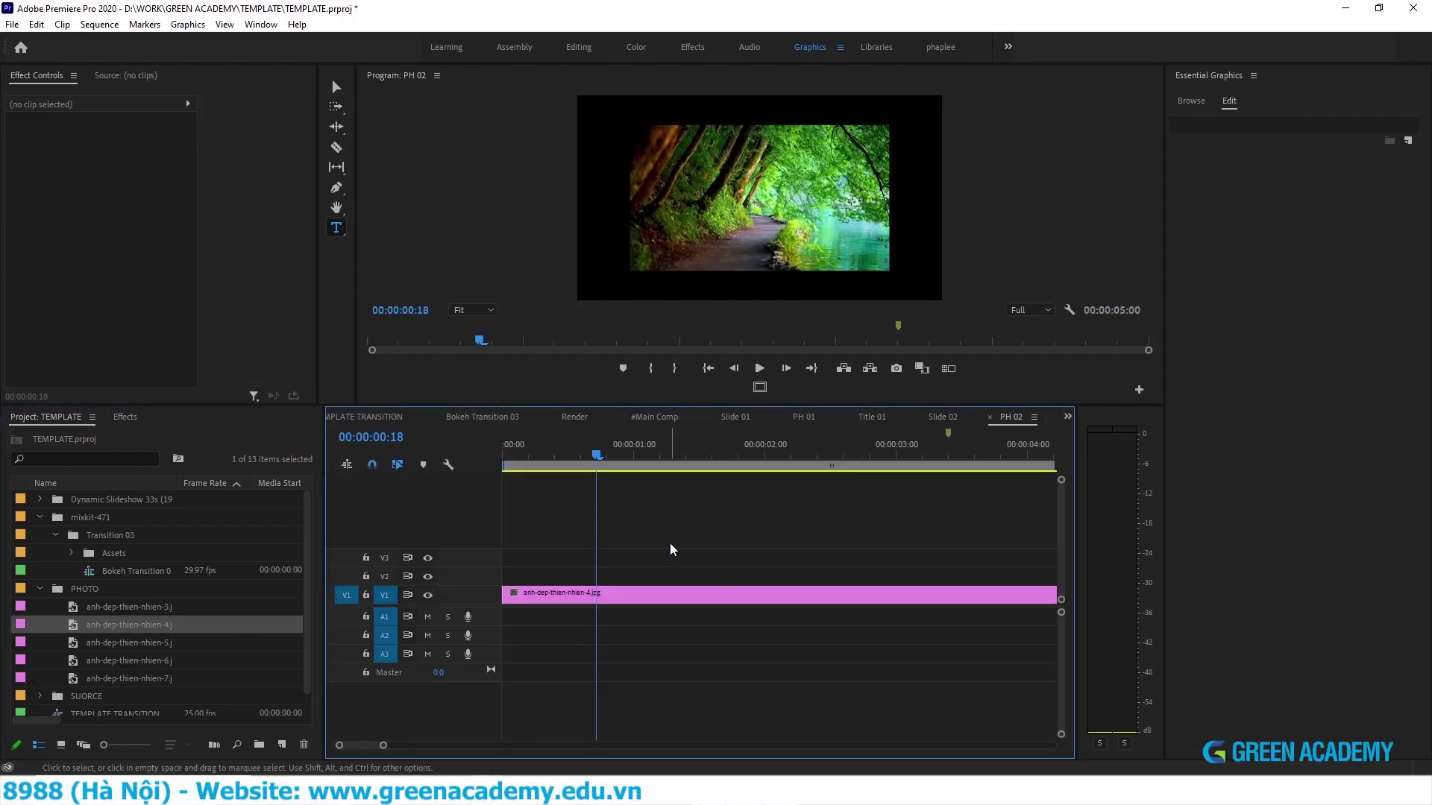
right_click(662, 595)
click(739, 600)
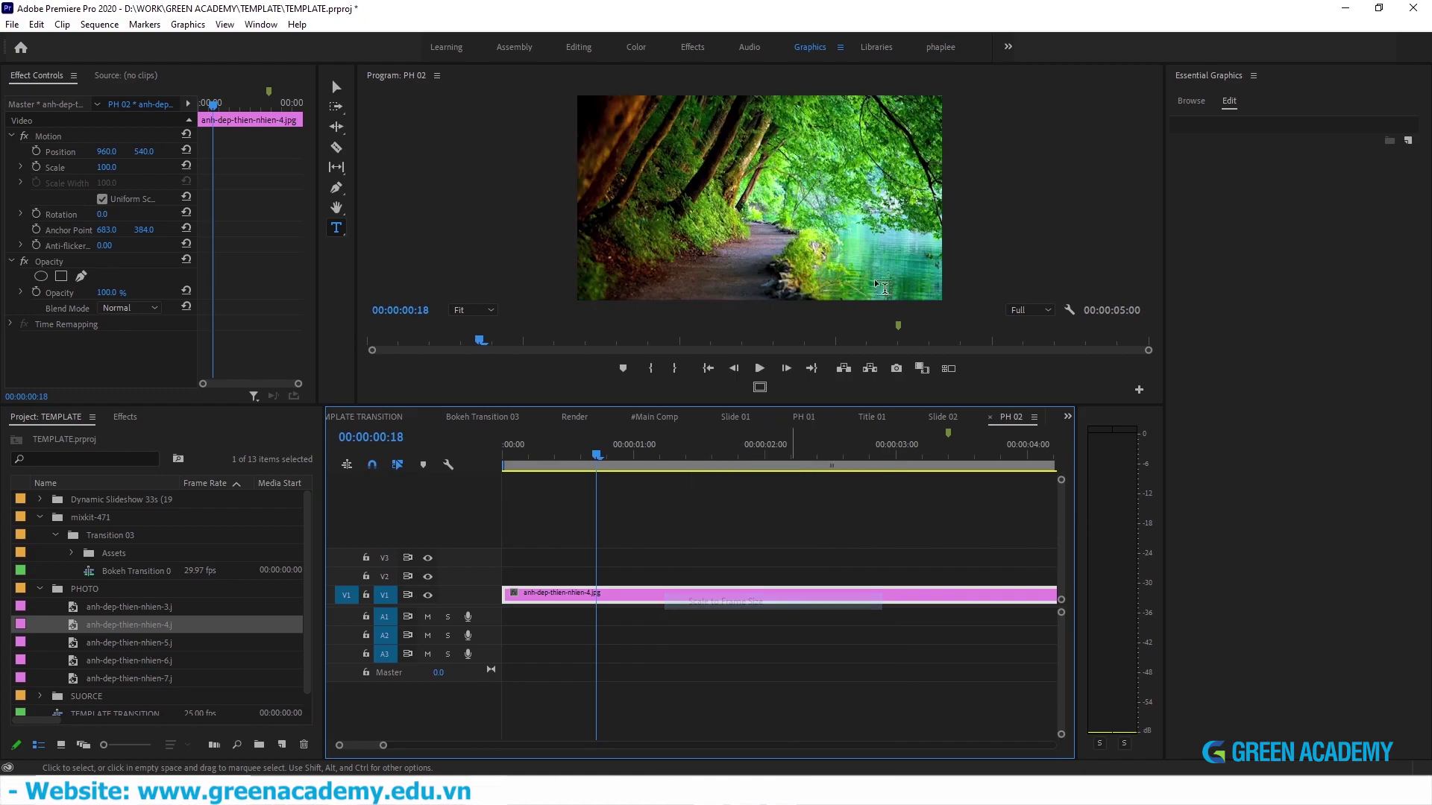
- Place the photo anh-dep-thien-nhien-5 into the PH 03 placeholder inside Slide 03
click(668, 422)
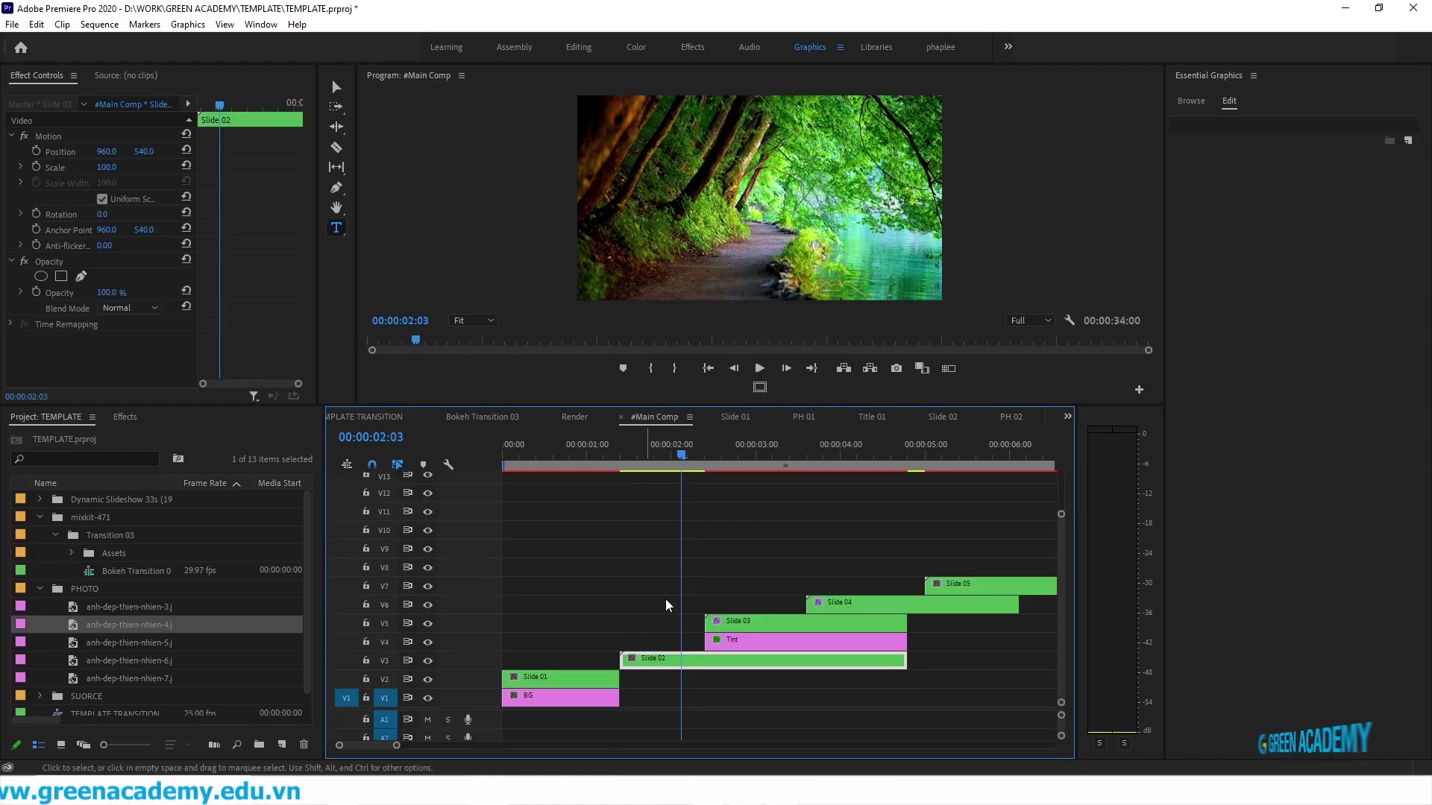
double_click(770, 617)
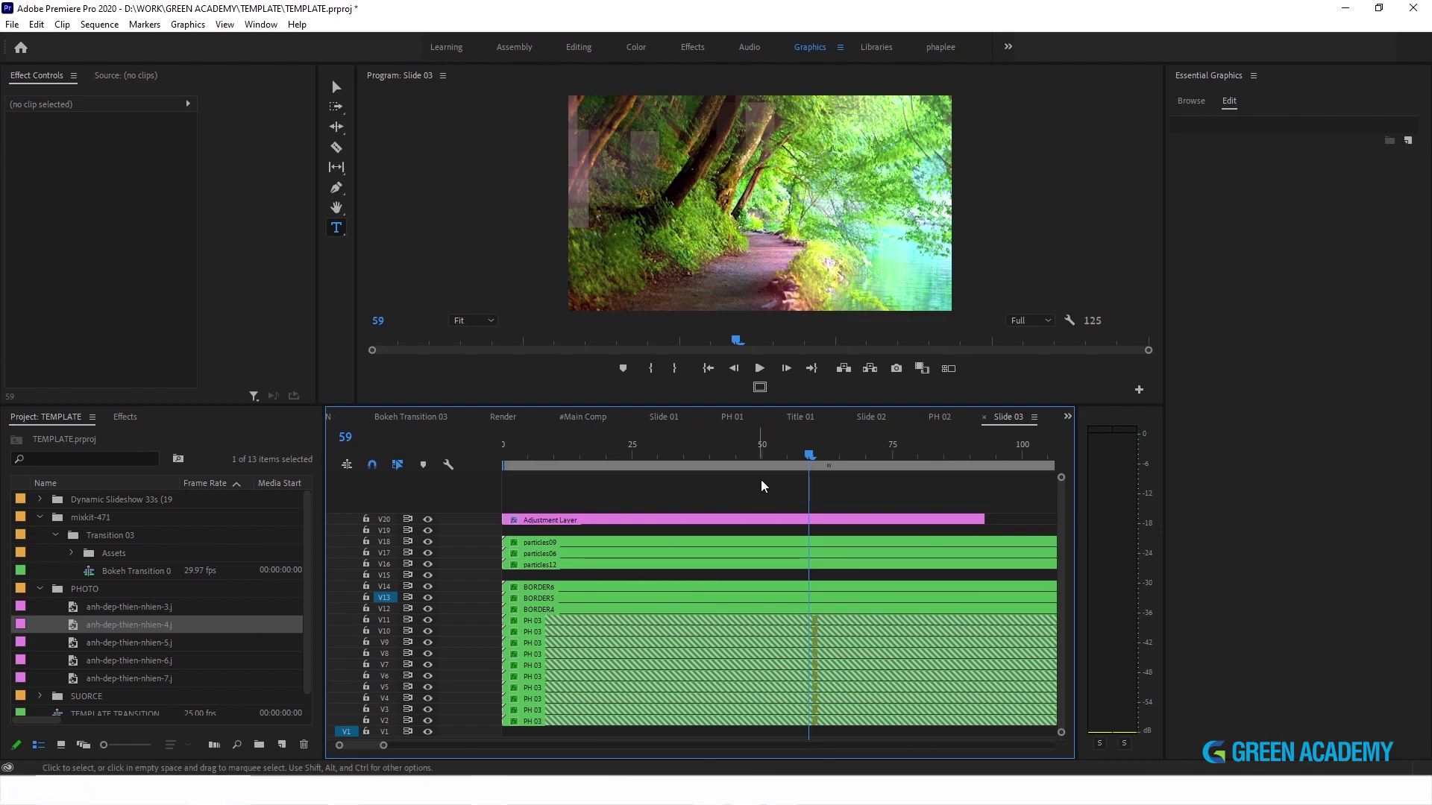
double_click(564, 625)
drag(111, 646, 504, 594)
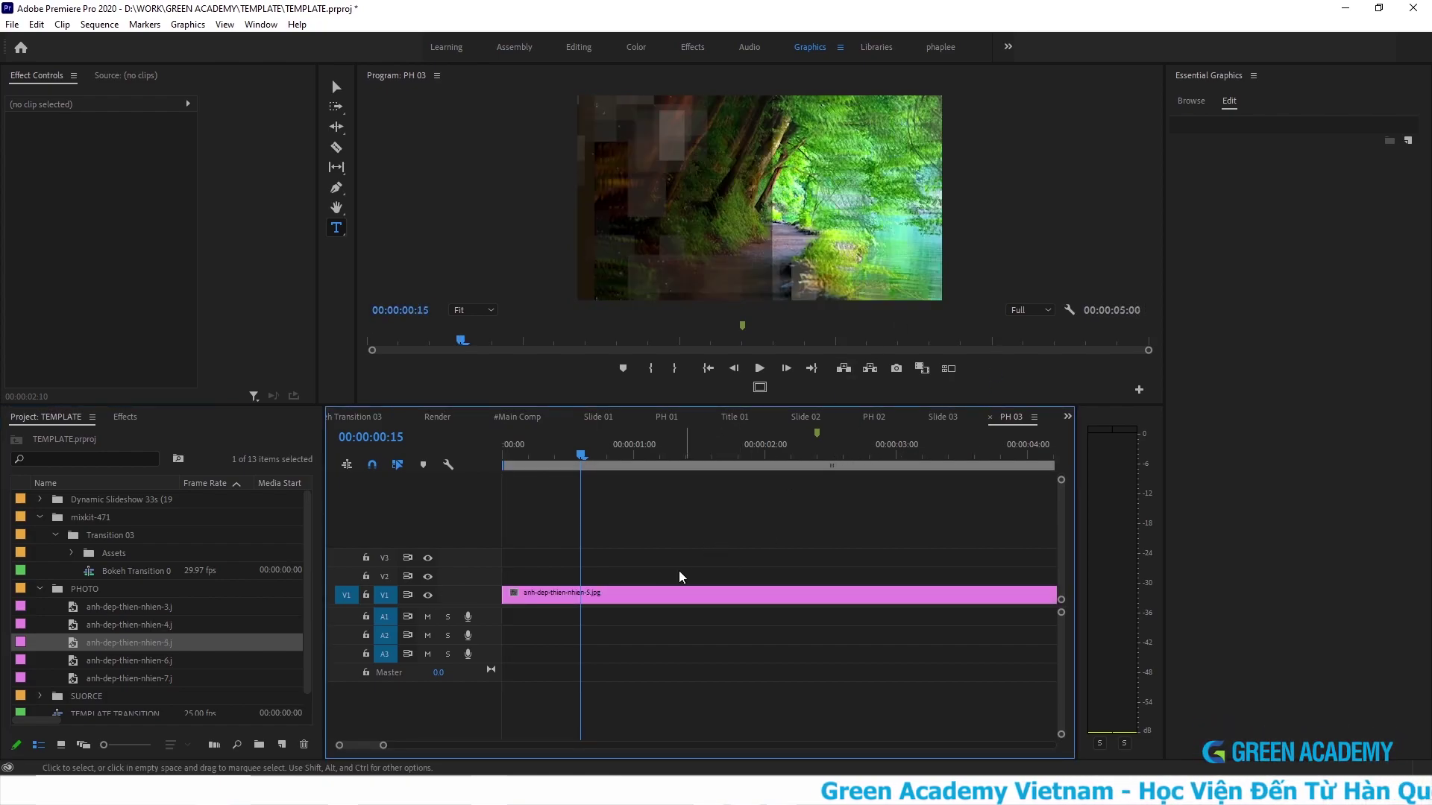
- Check the new image clip, return to #Main Comp and select the Slide 04 clip
click(664, 595)
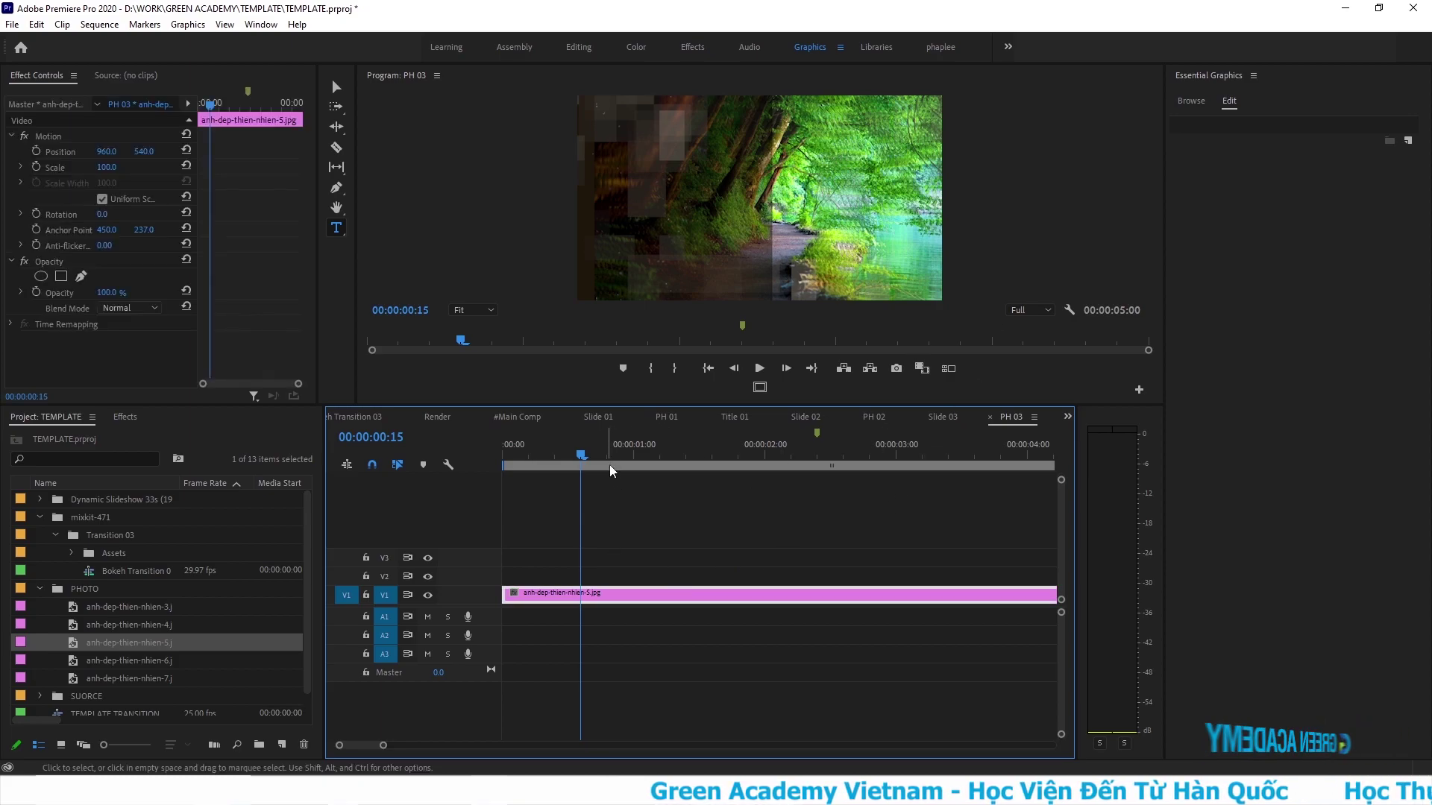
click(598, 417)
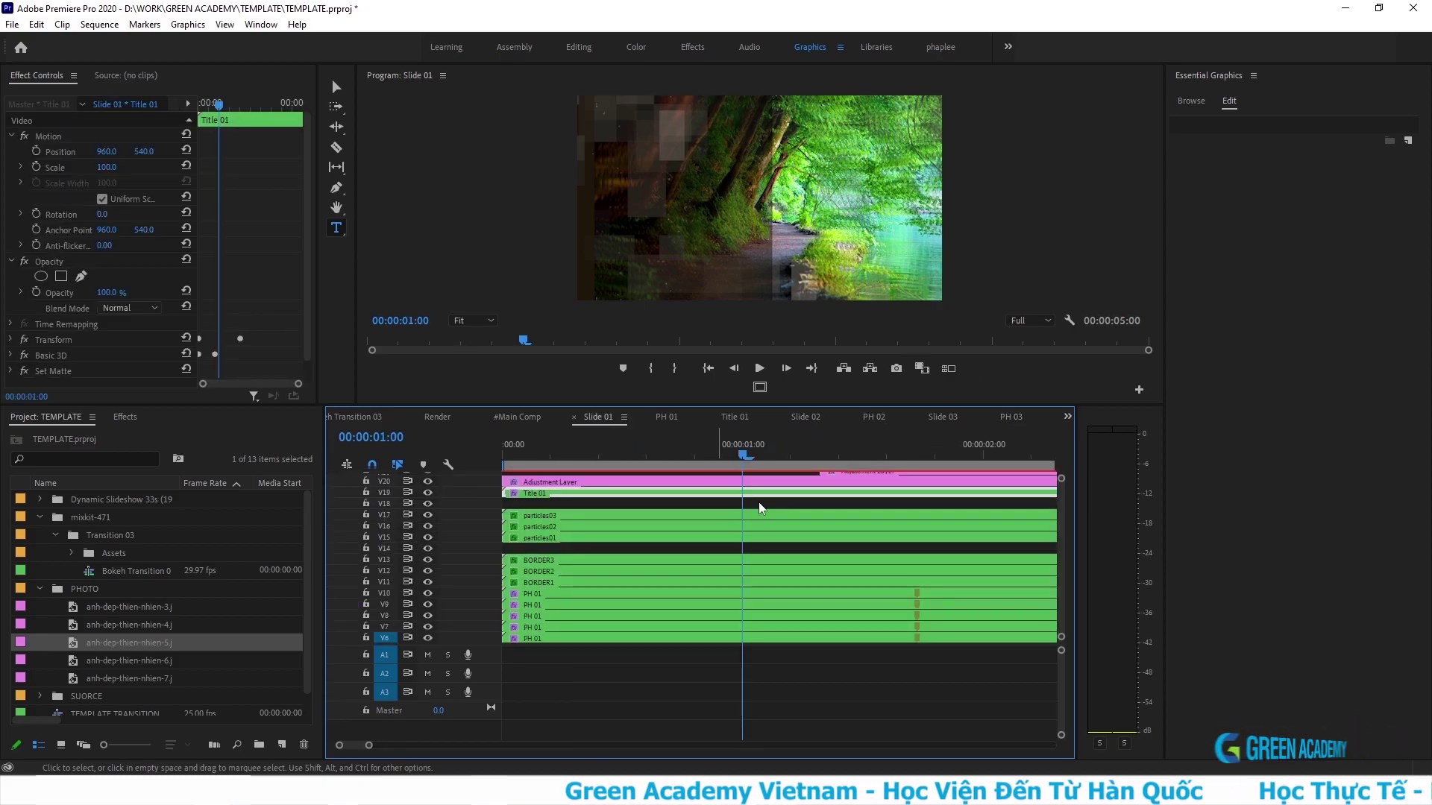
click(519, 418)
click(783, 453)
- Open the Slide 04 sequence and hide its BRAND NEW title track
double_click(894, 604)
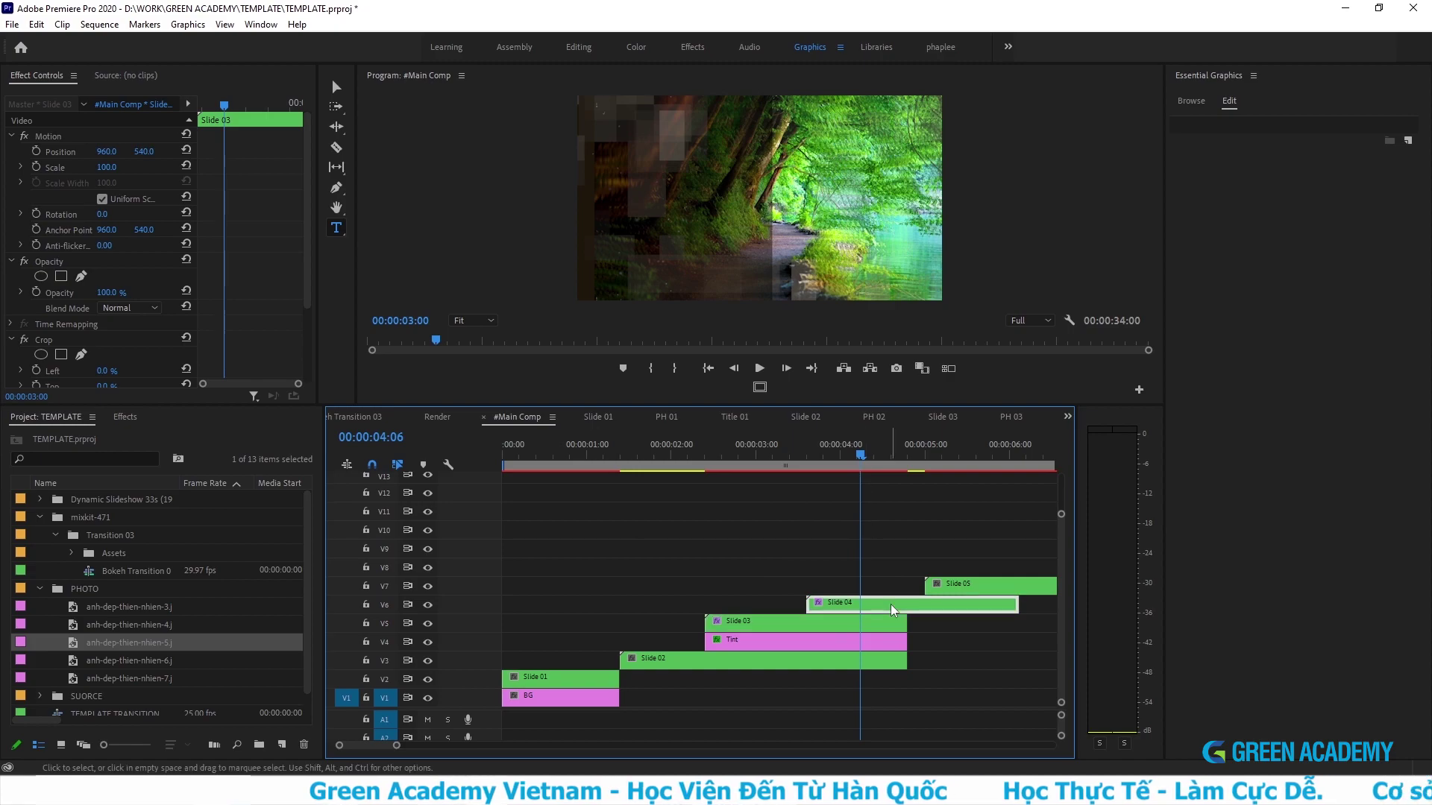
click(579, 521)
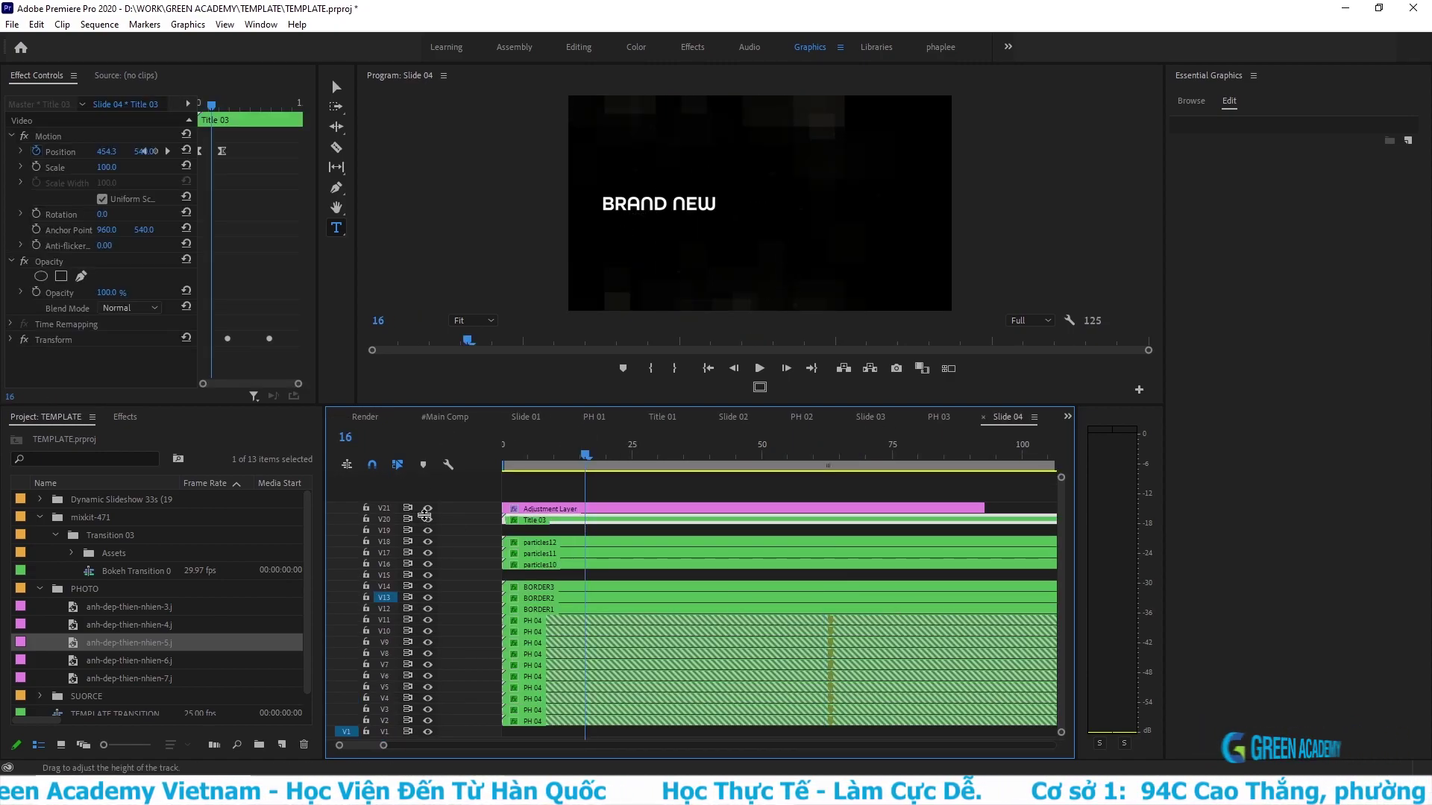
click(427, 519)
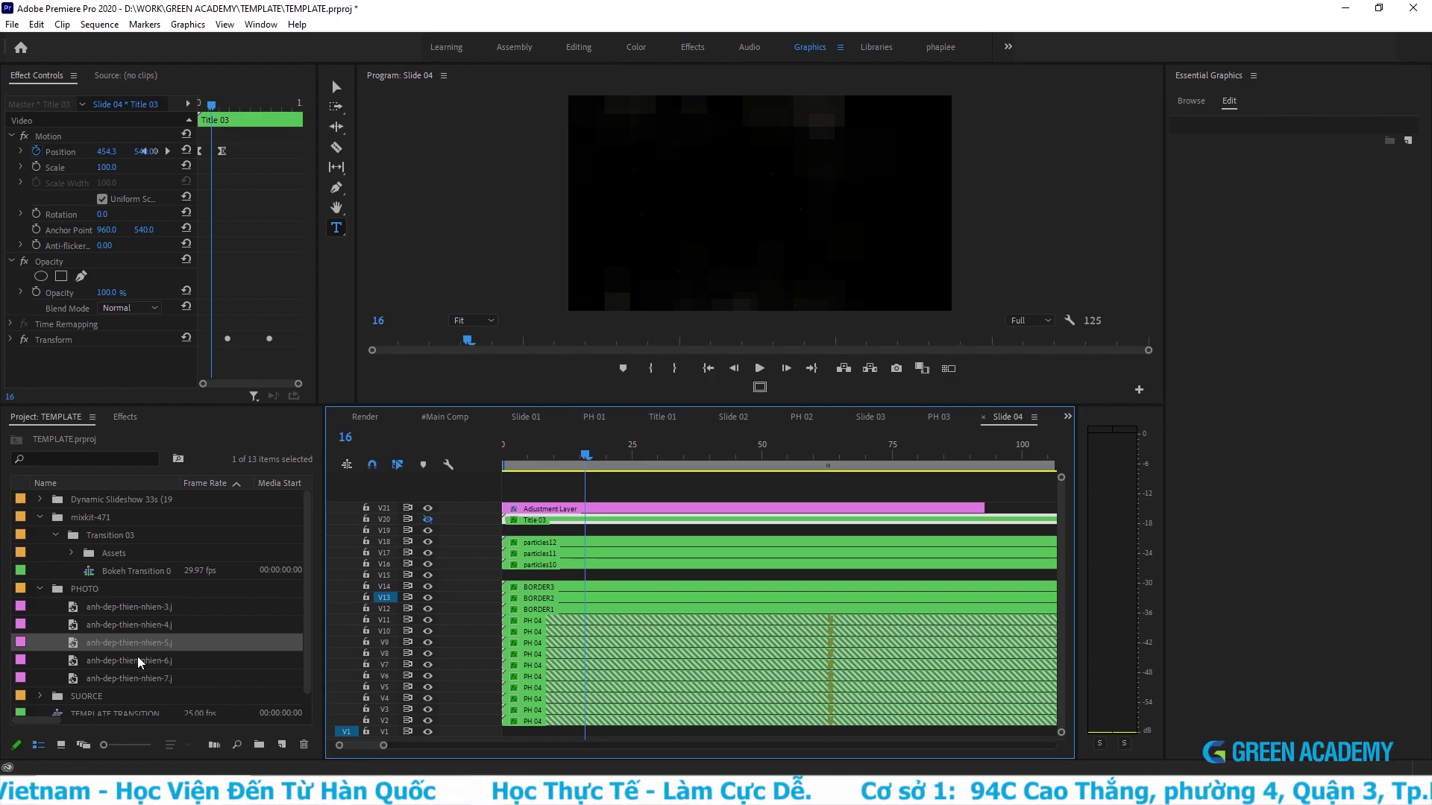
- Put the lake photo anh-dep-thien-nhien-6 into PH 04, fit it to frame, and scale to 112%
double_click(575, 638)
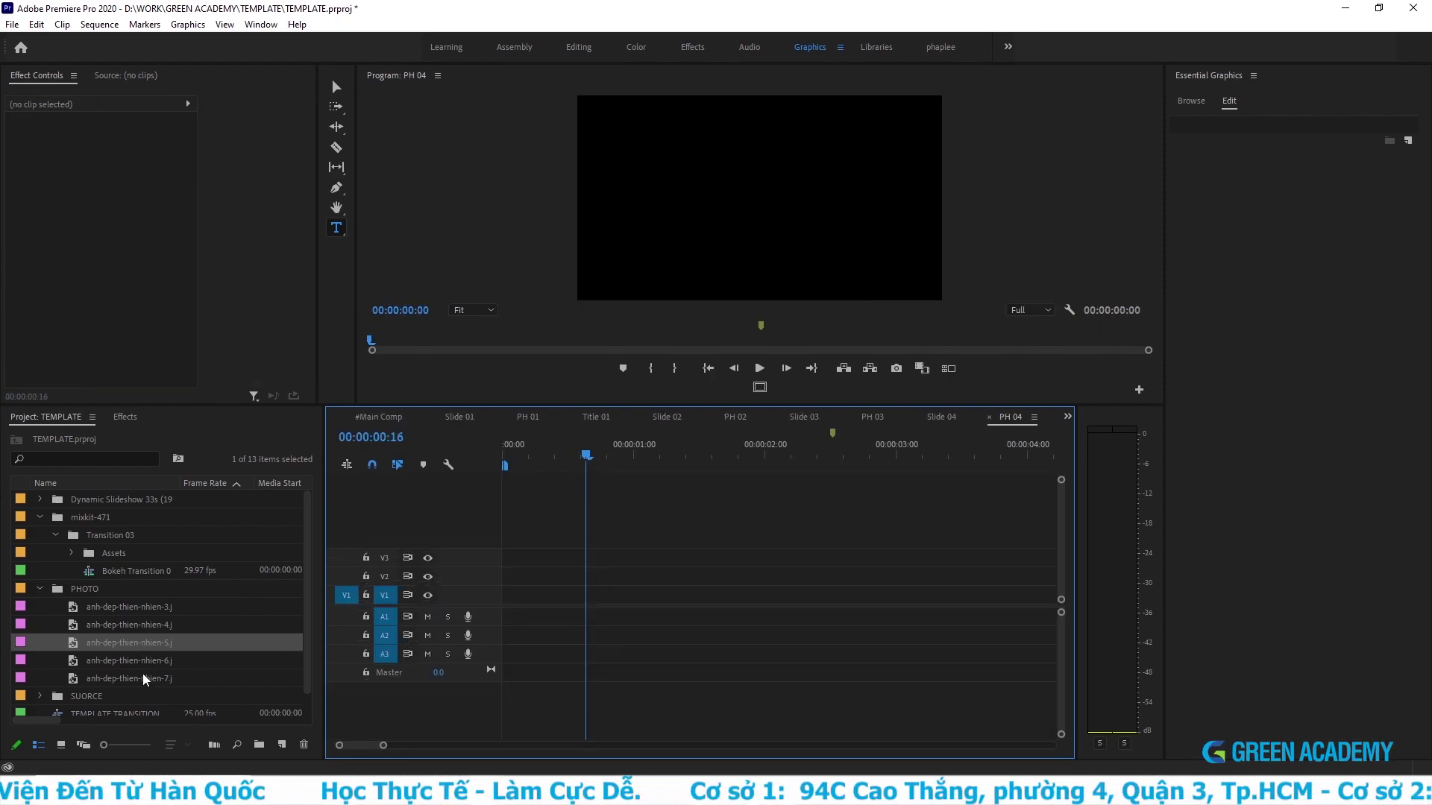
drag(123, 661, 701, 594)
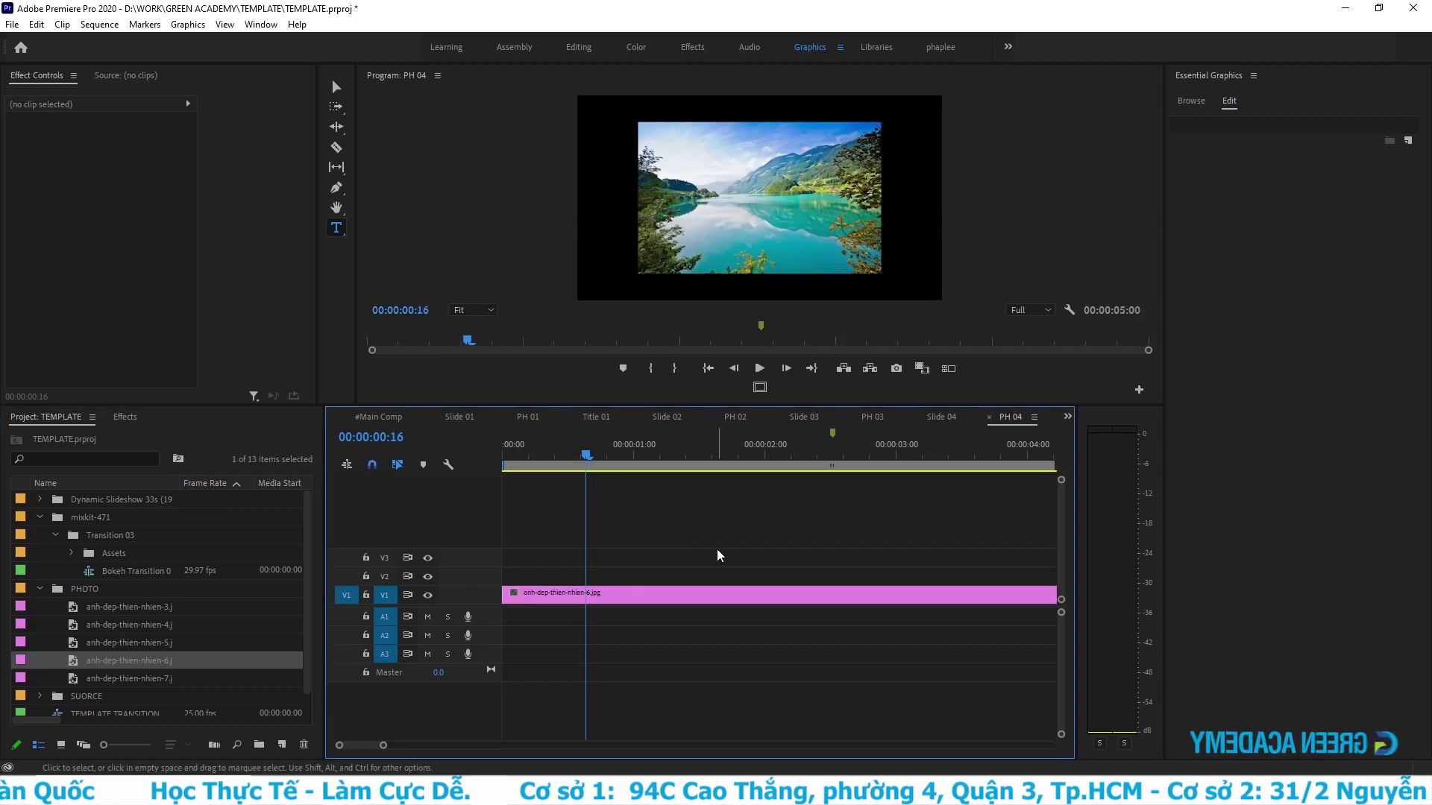
right_click(701, 594)
click(813, 602)
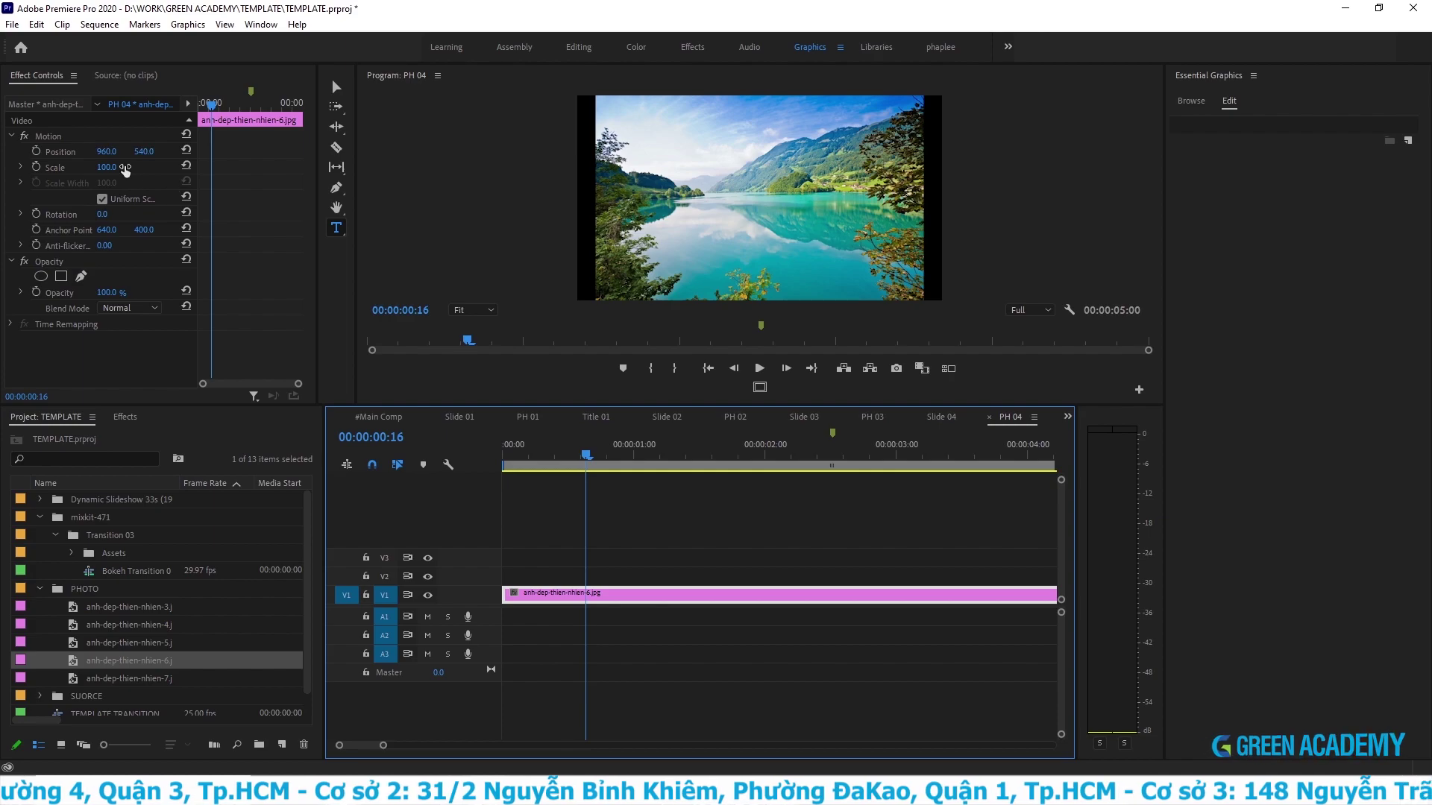
key(shift+5)
drag(106, 167, 125, 167)
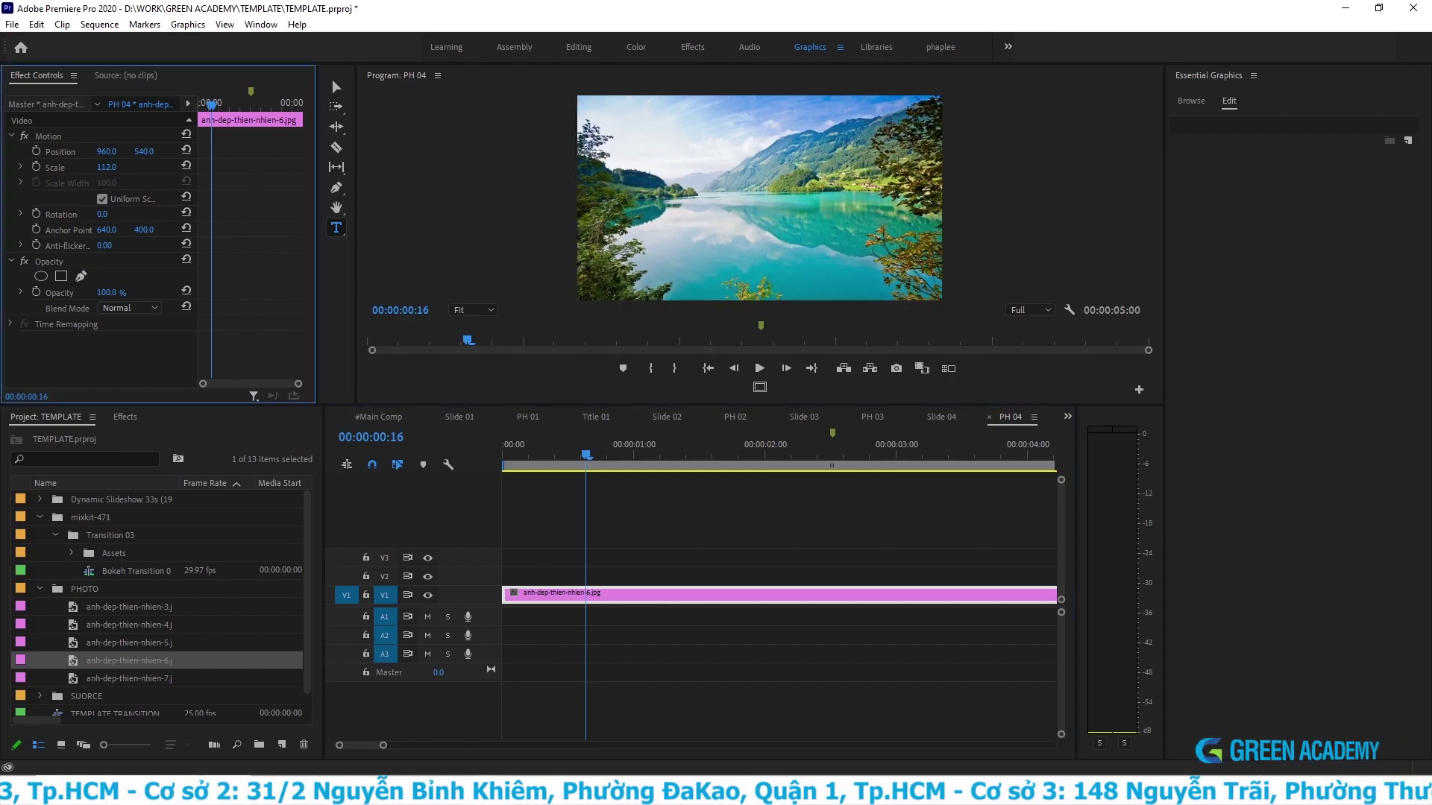
- From #Main Comp, open the Slide 05 sequence and select its Title 04 clip
click(392, 418)
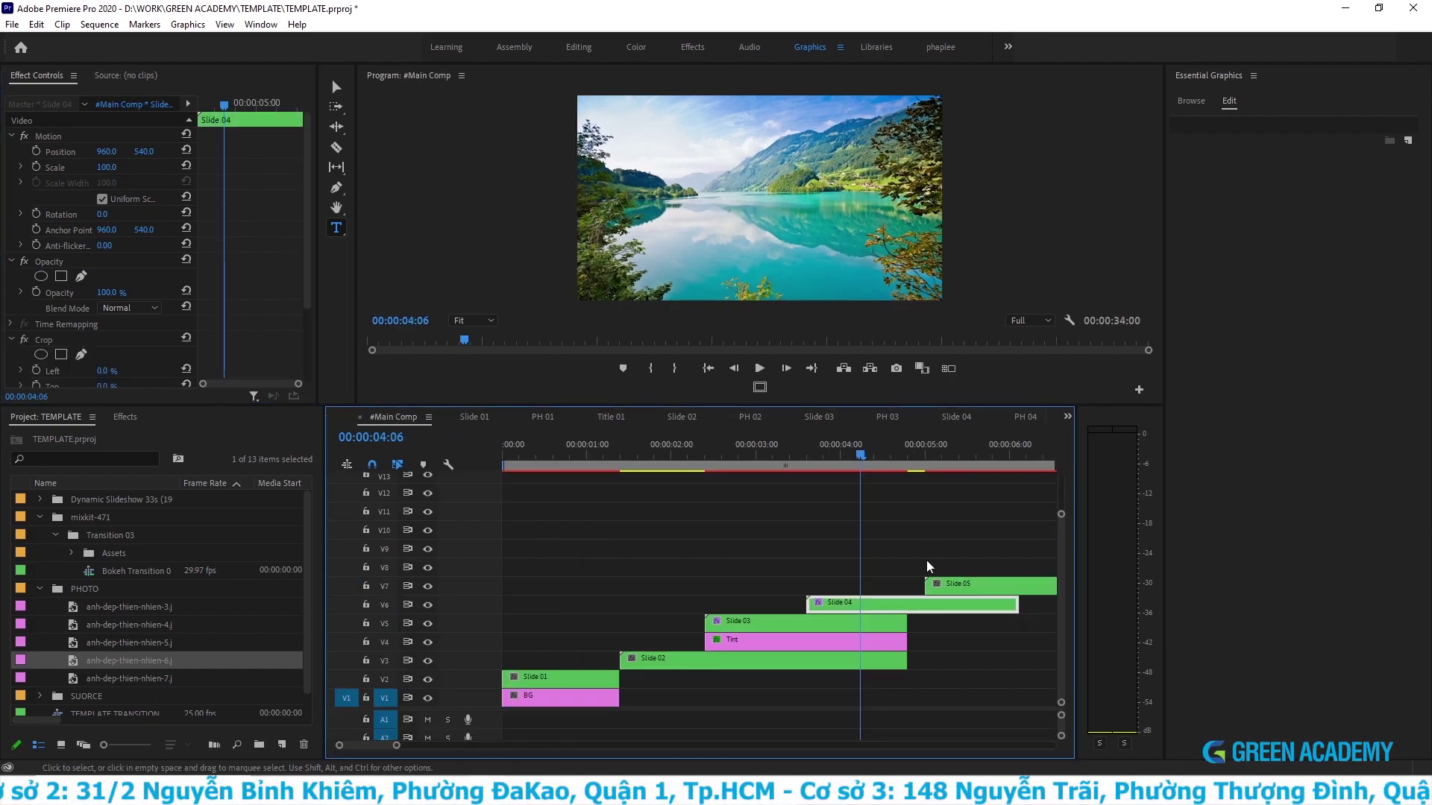
double_click(973, 586)
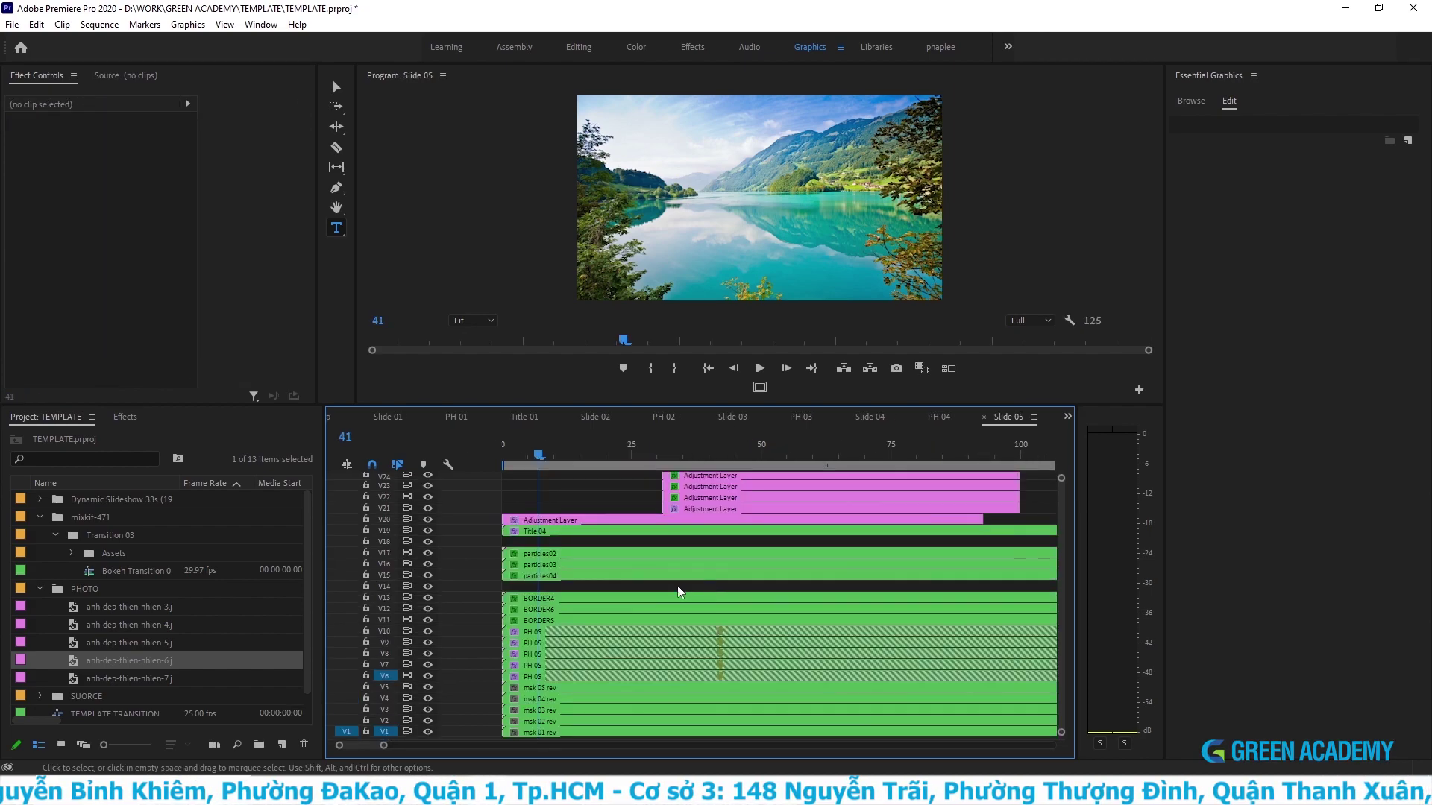
click(752, 211)
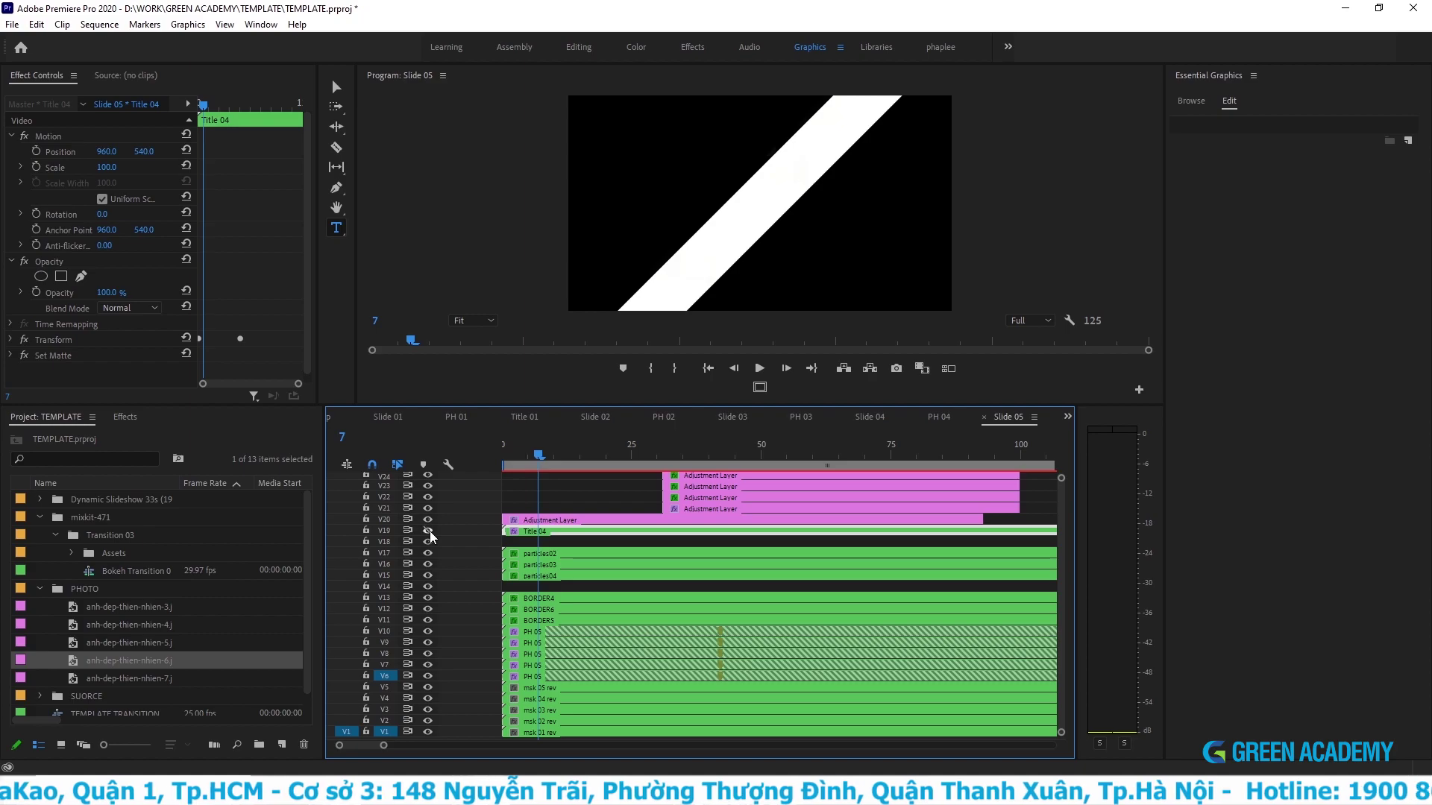
- Put the waterfall photo anh-dep-thien-nhien-7 into PH 05, fit it to frame, and scale to 124%
double_click(570, 634)
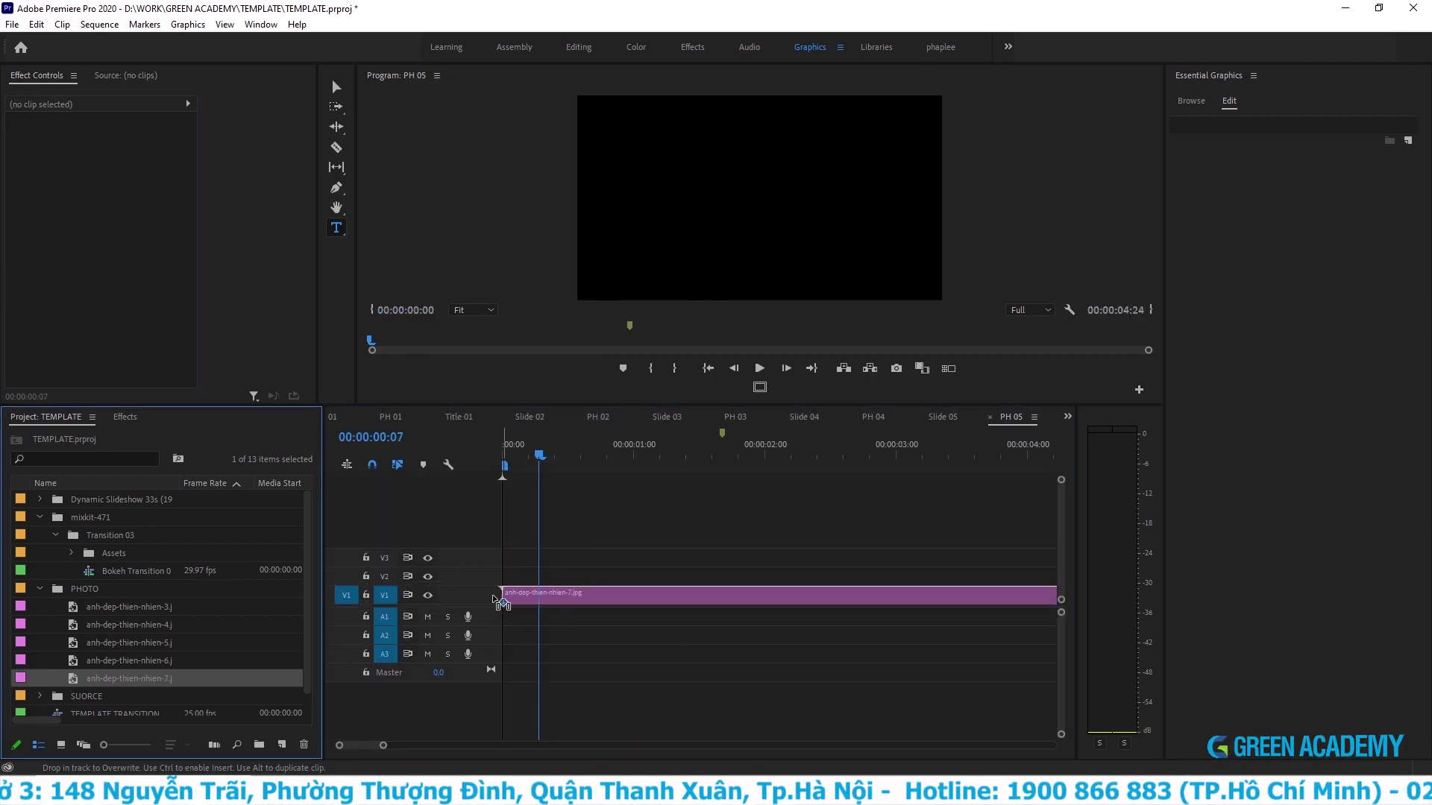
drag(136, 681, 504, 594)
right_click(626, 598)
click(701, 596)
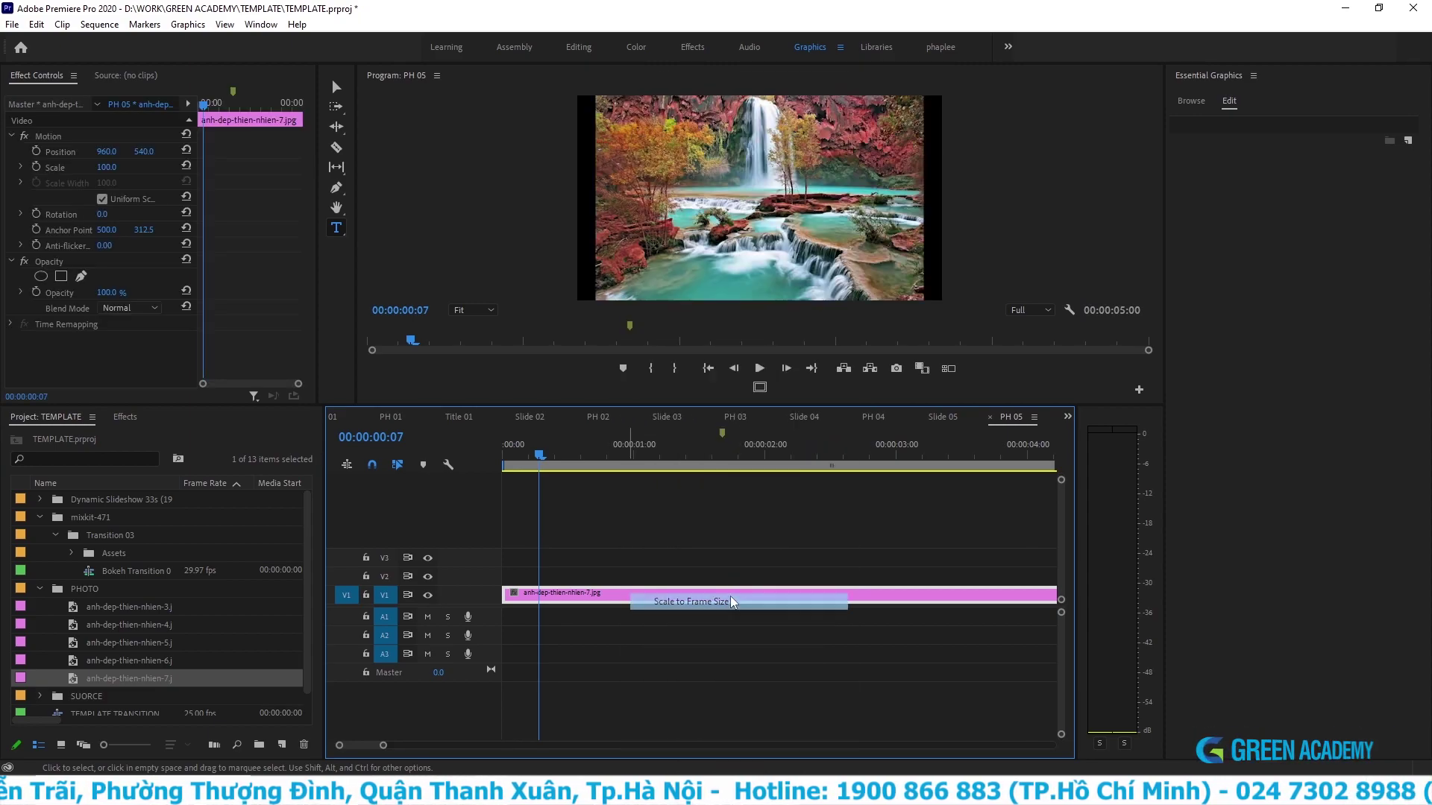
click(701, 600)
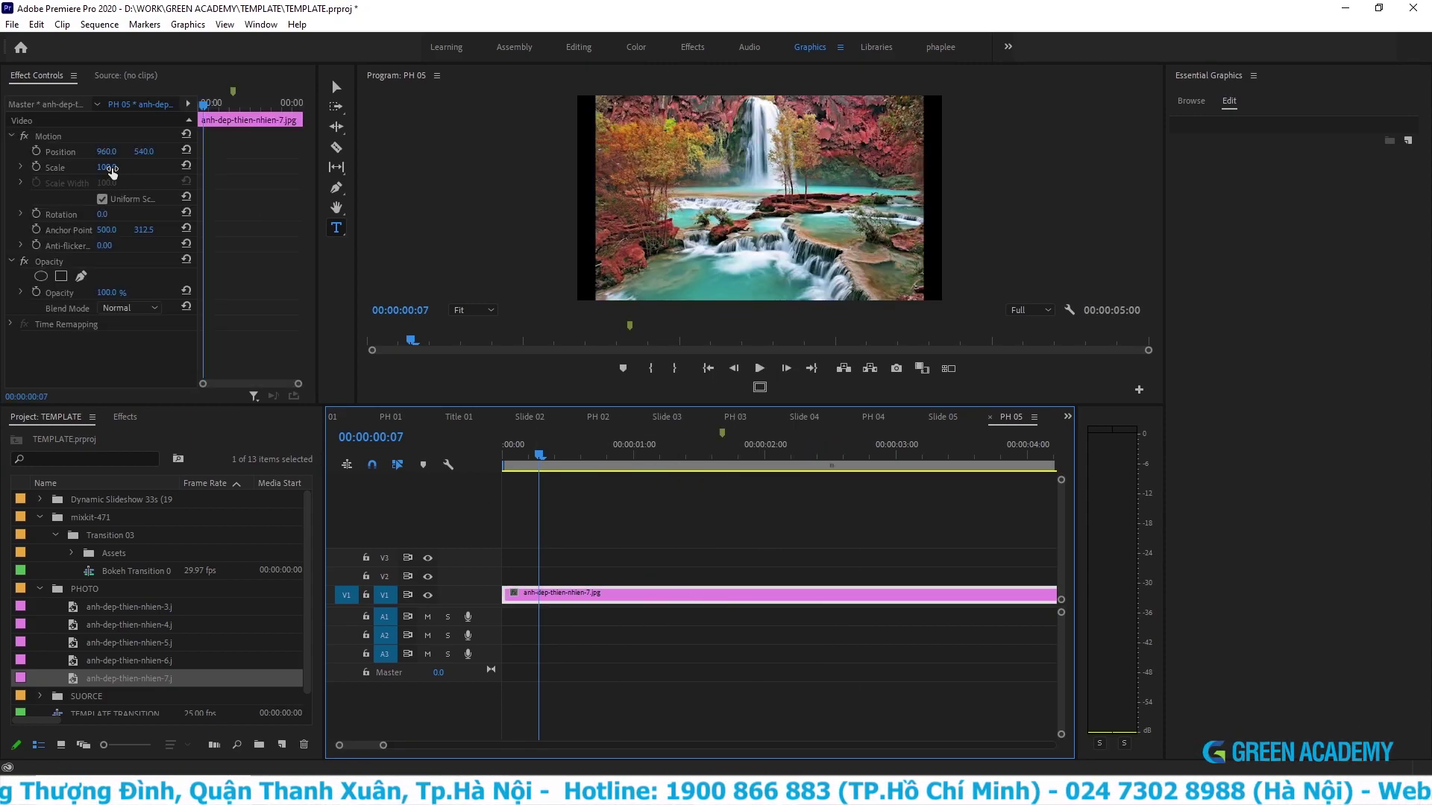
drag(109, 167, 123, 167)
click(618, 582)
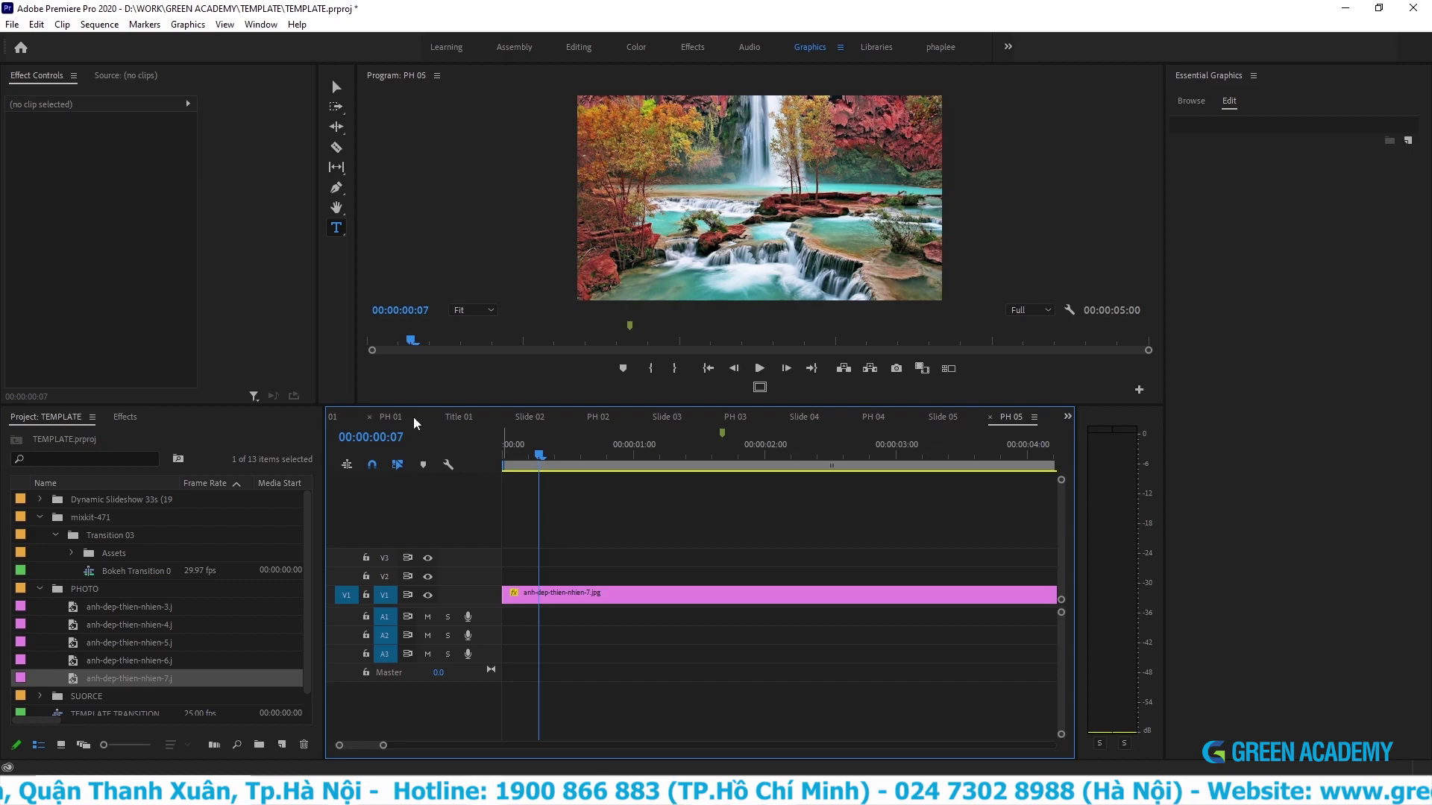
- Play #Main Comp from the start, then begin rendering the work-area previews
click(990, 417)
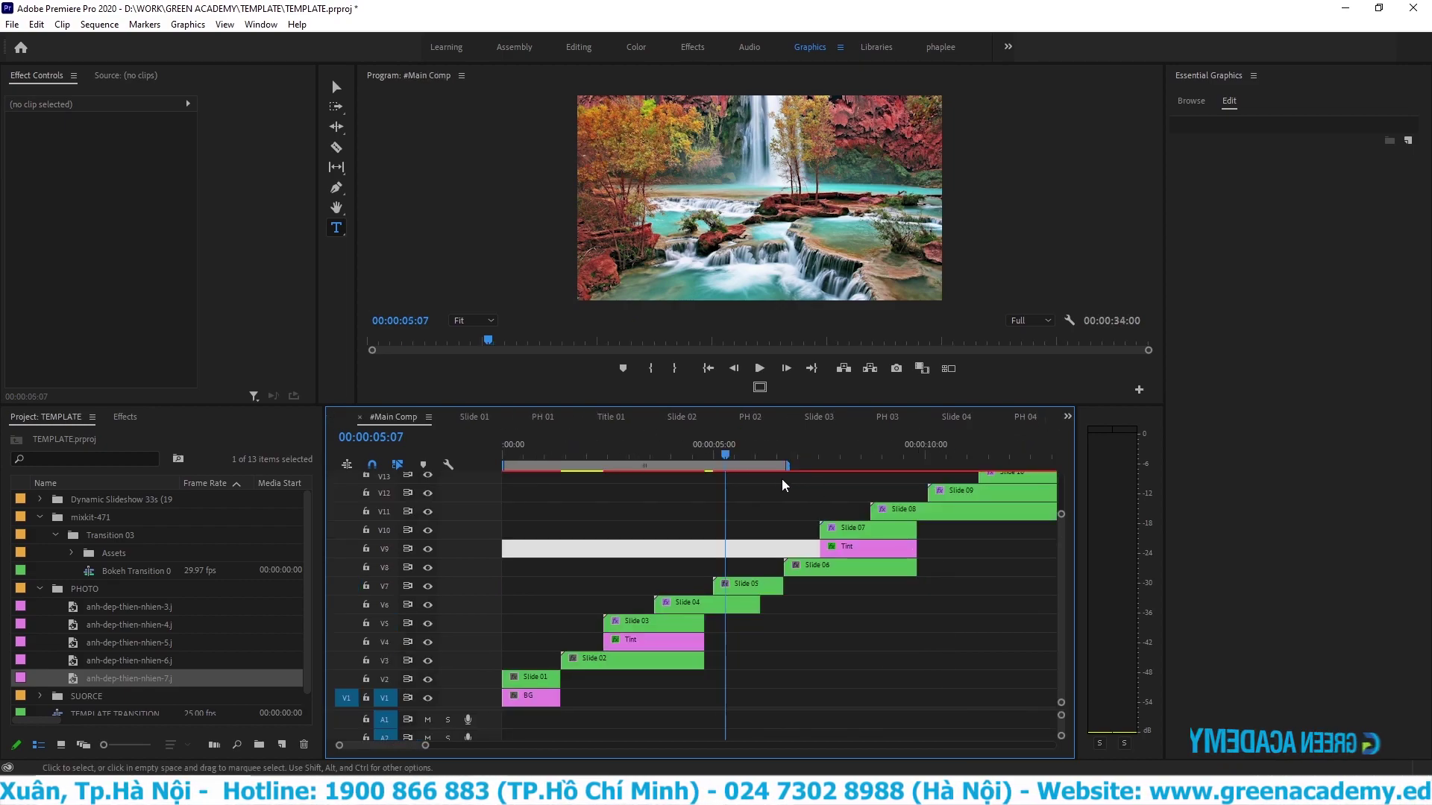
key(Home)
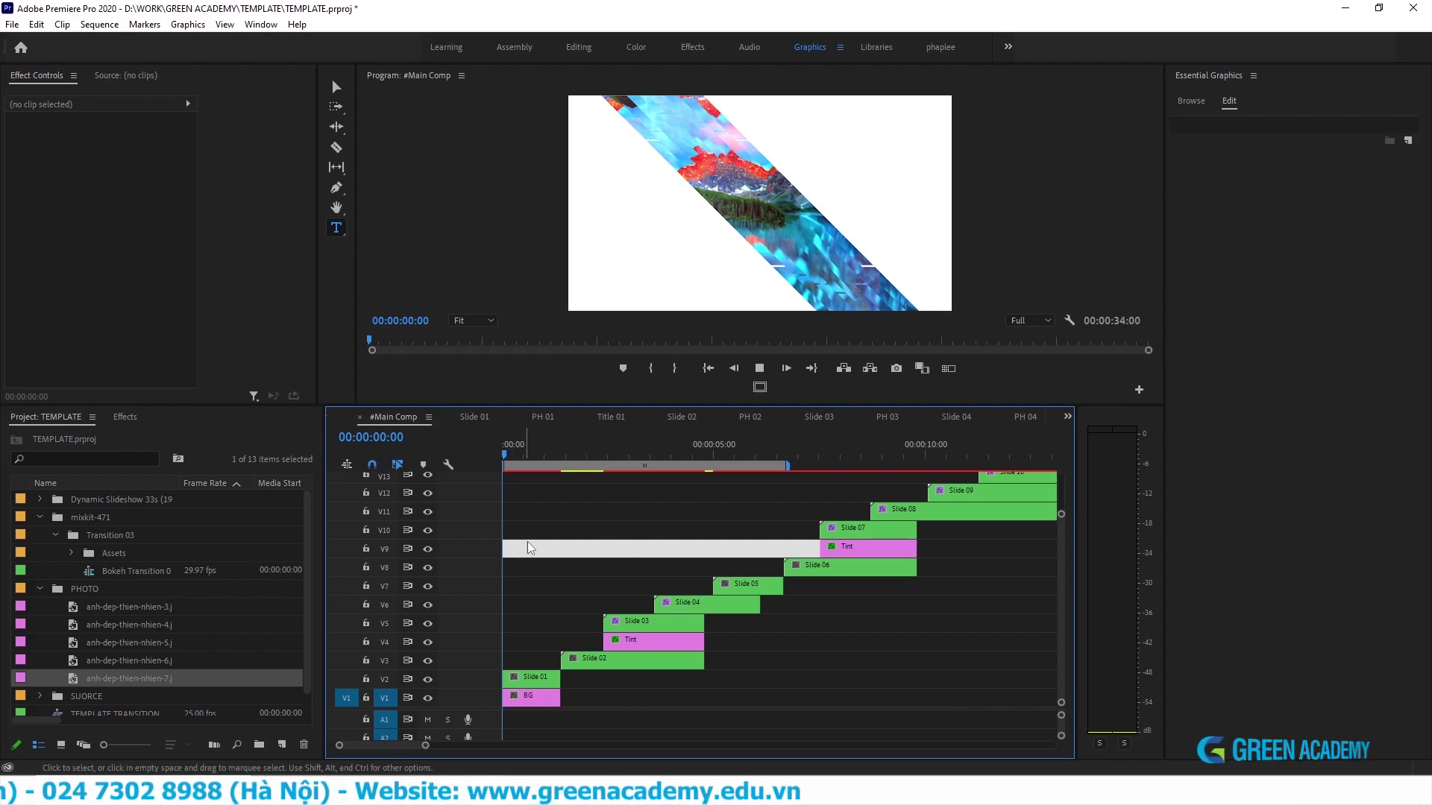
key(space)
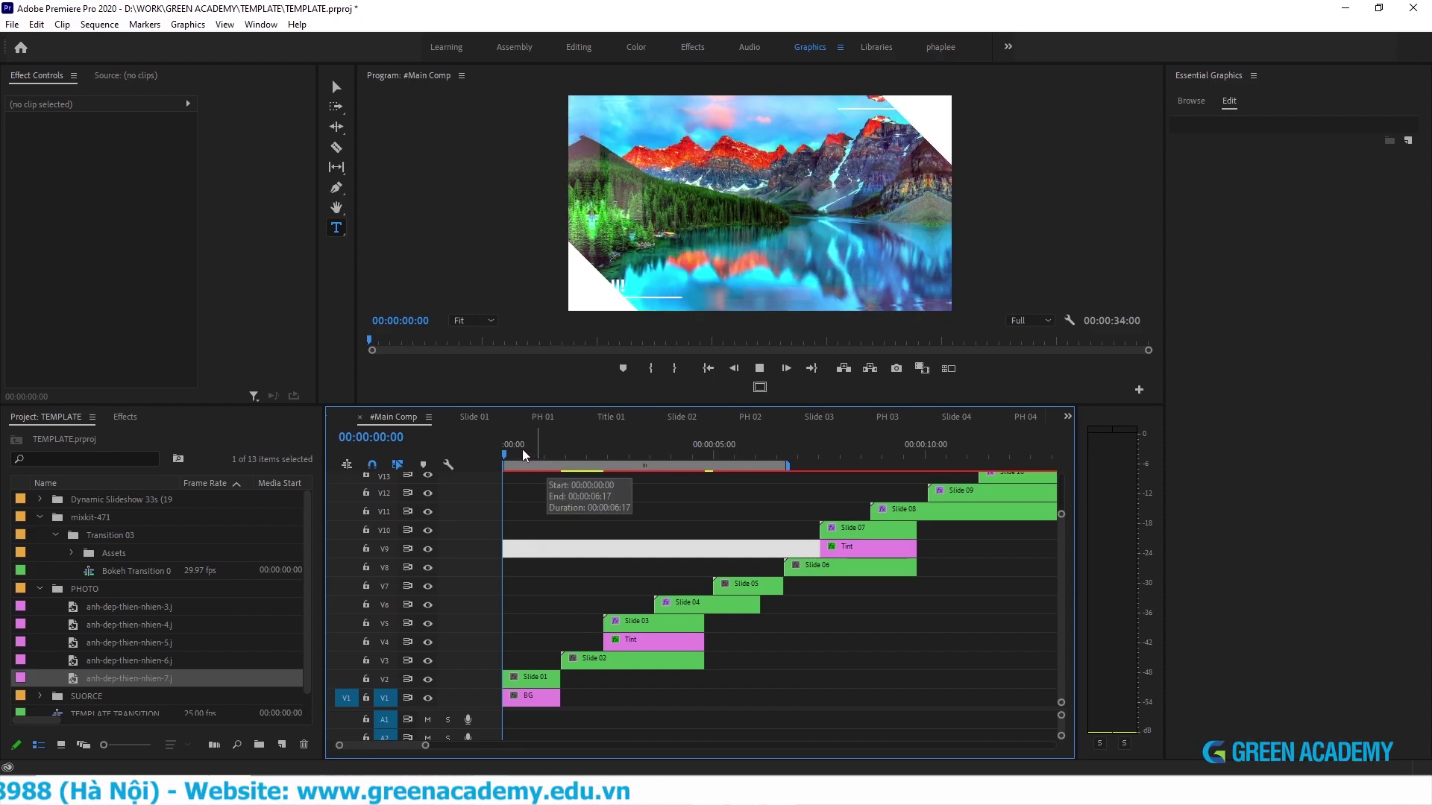
key(space)
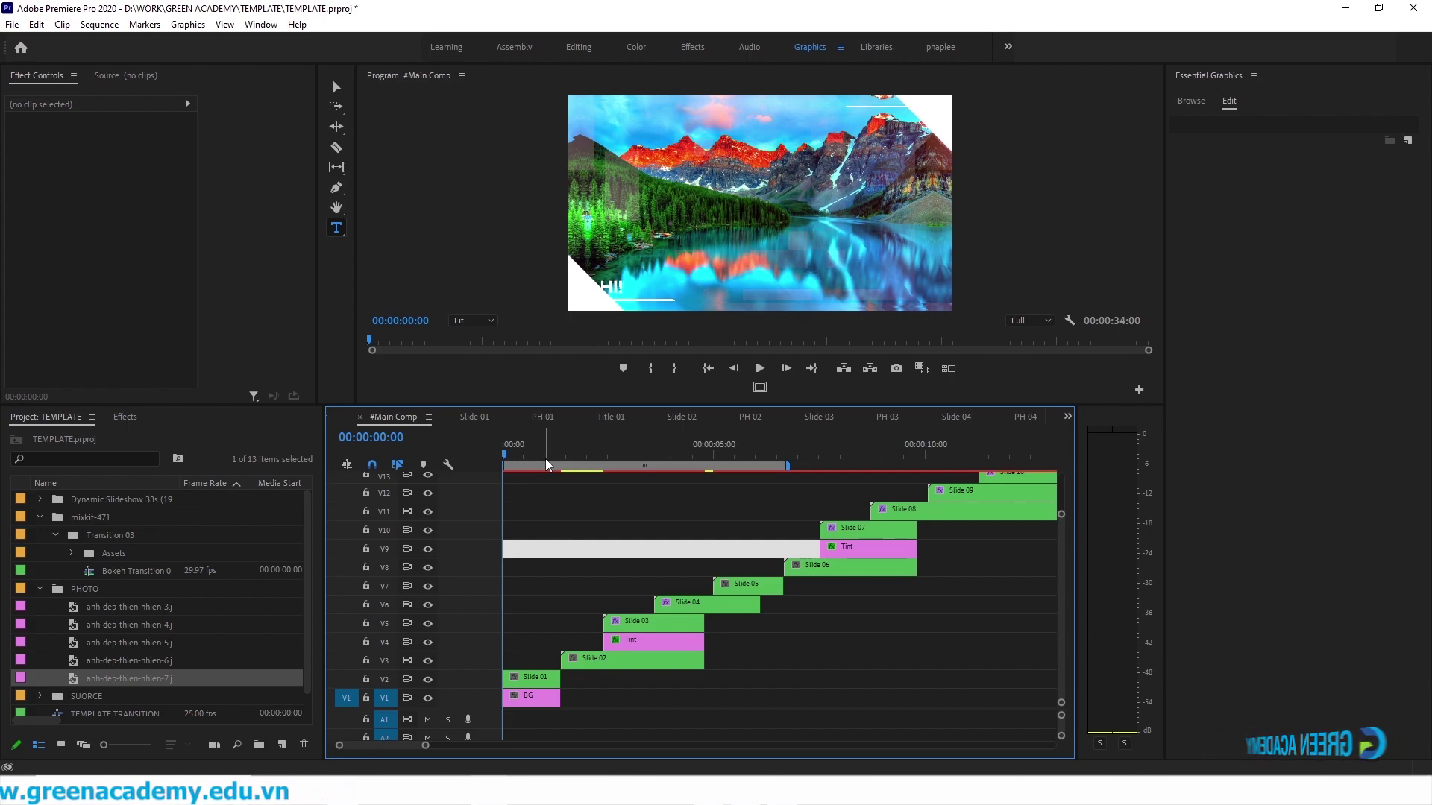
key(Return)
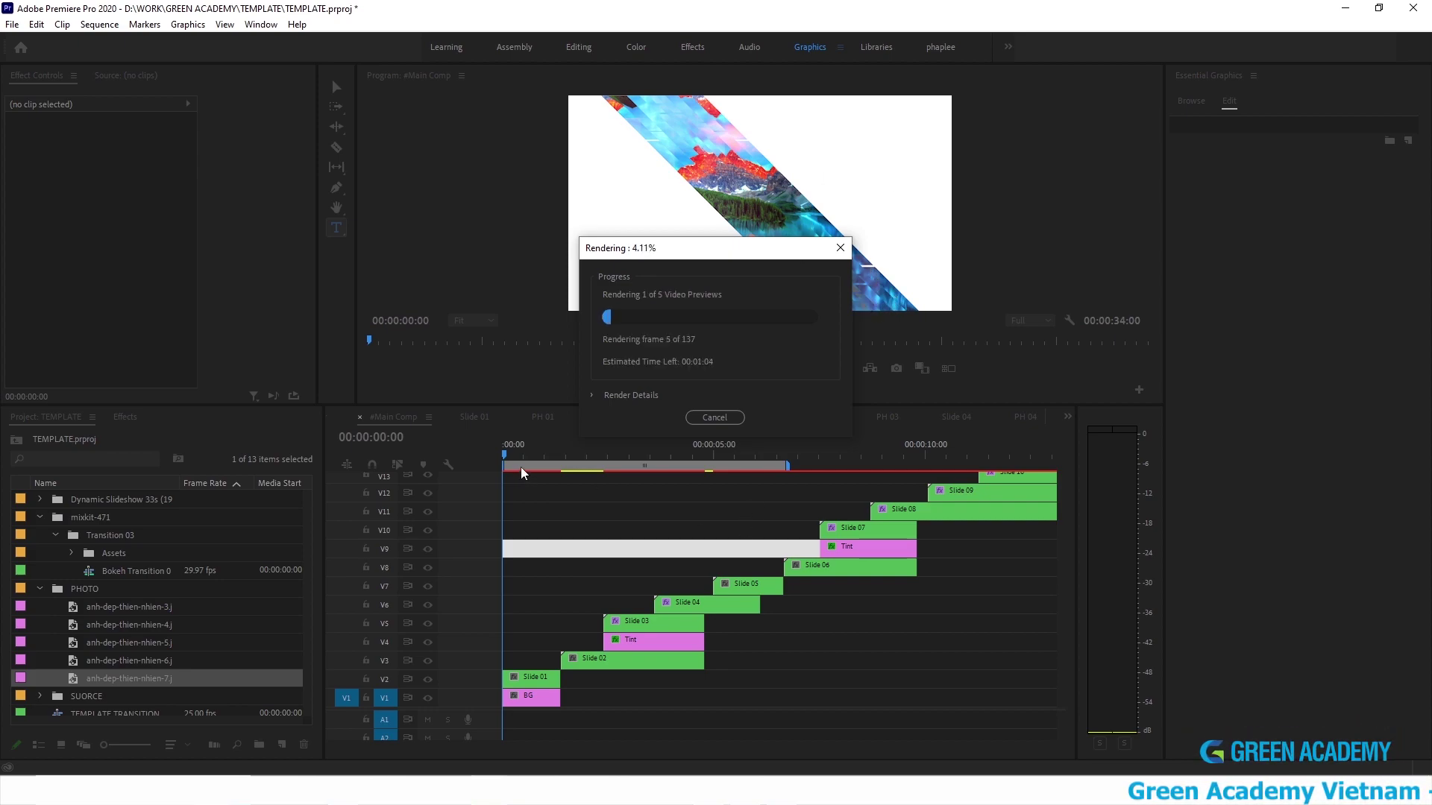
- Cancel the render, review transitions around 00:00:03:08 and 00:00:04:04, and pull the work area end earlier
key(Escape)
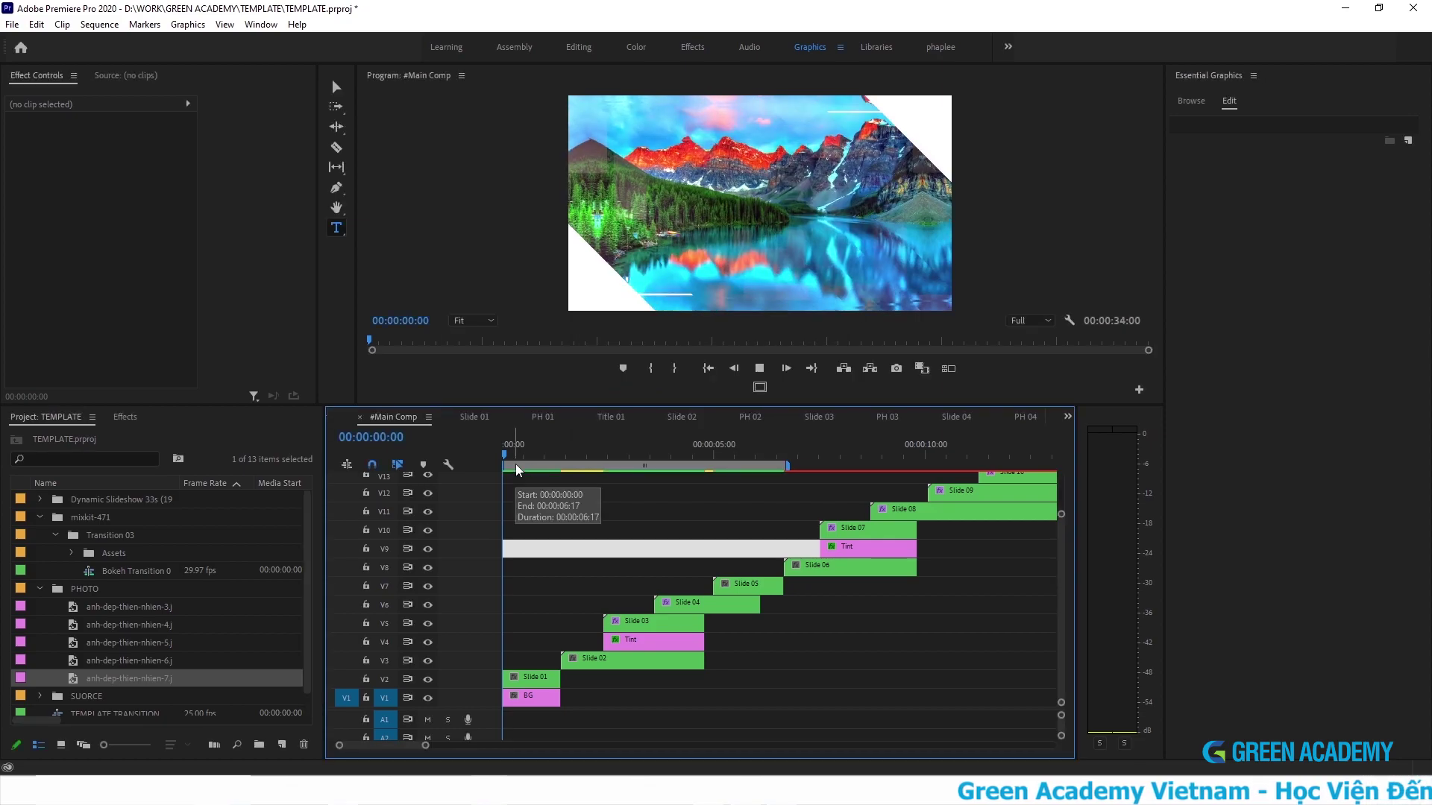
mouse_move(559, 449)
mouse_down()
mouse_move(643, 453)
mouse_move(503, 453)
mouse_up()
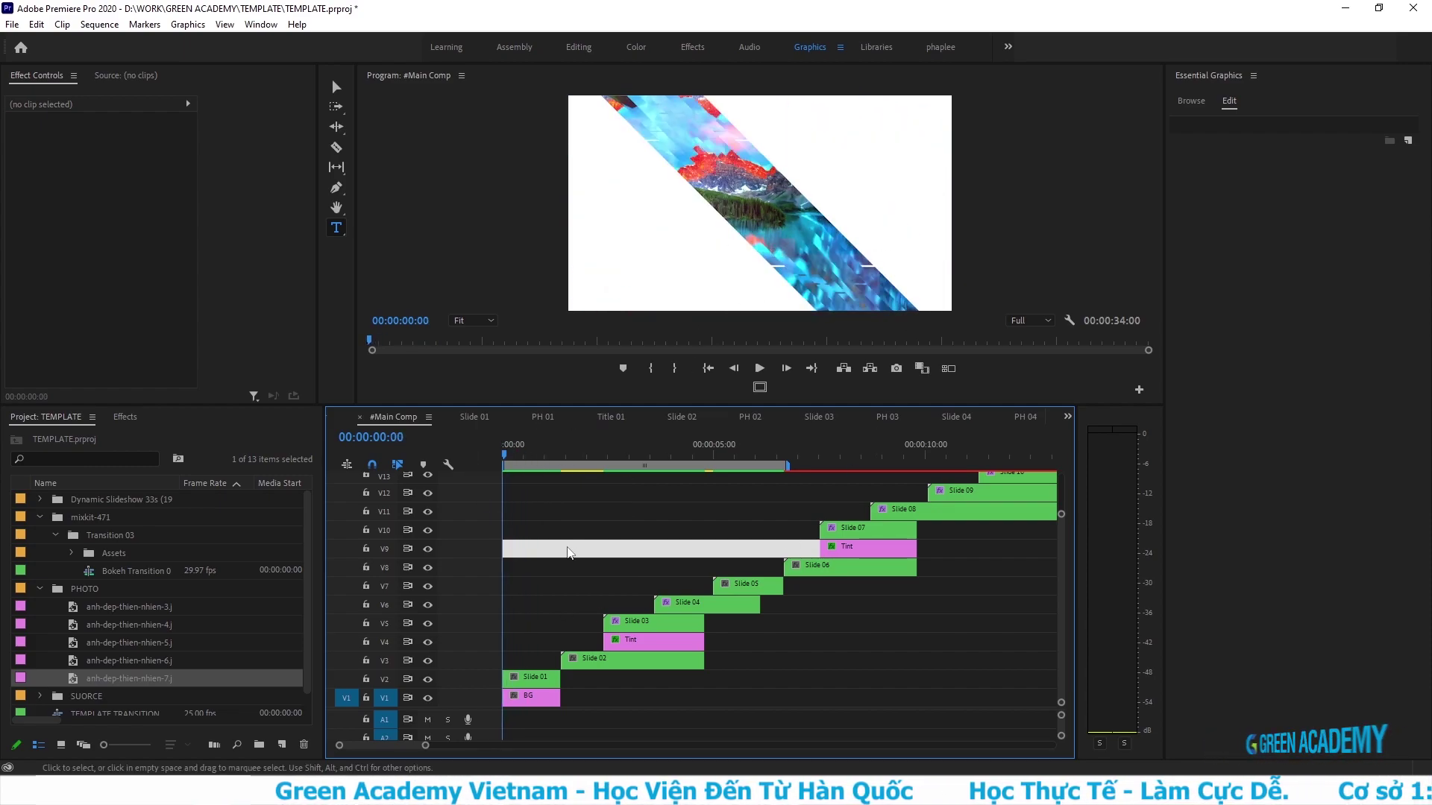
key(space)
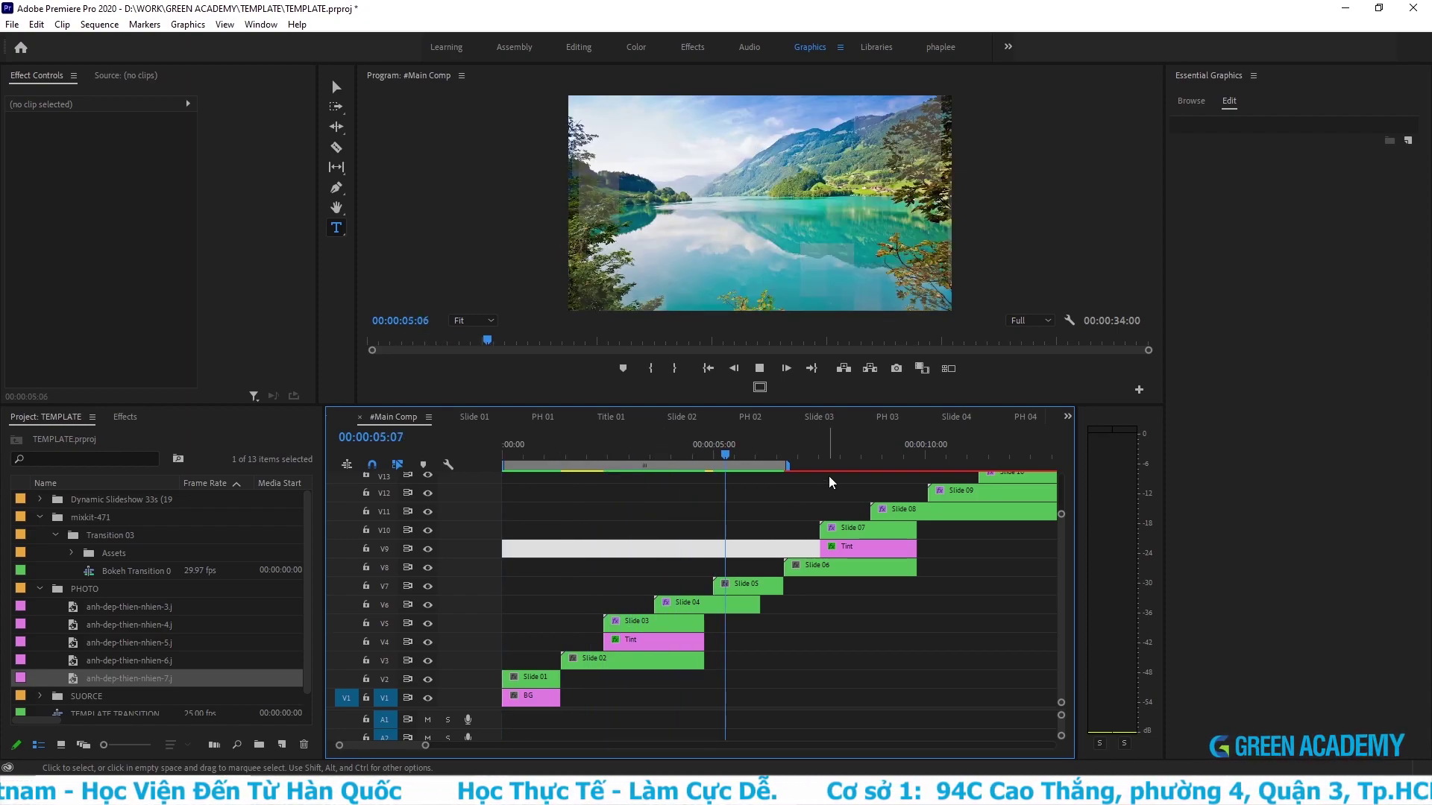
mouse_move(552, 451)
mouse_down()
mouse_move(686, 493)
mouse_move(294, 502)
mouse_up()
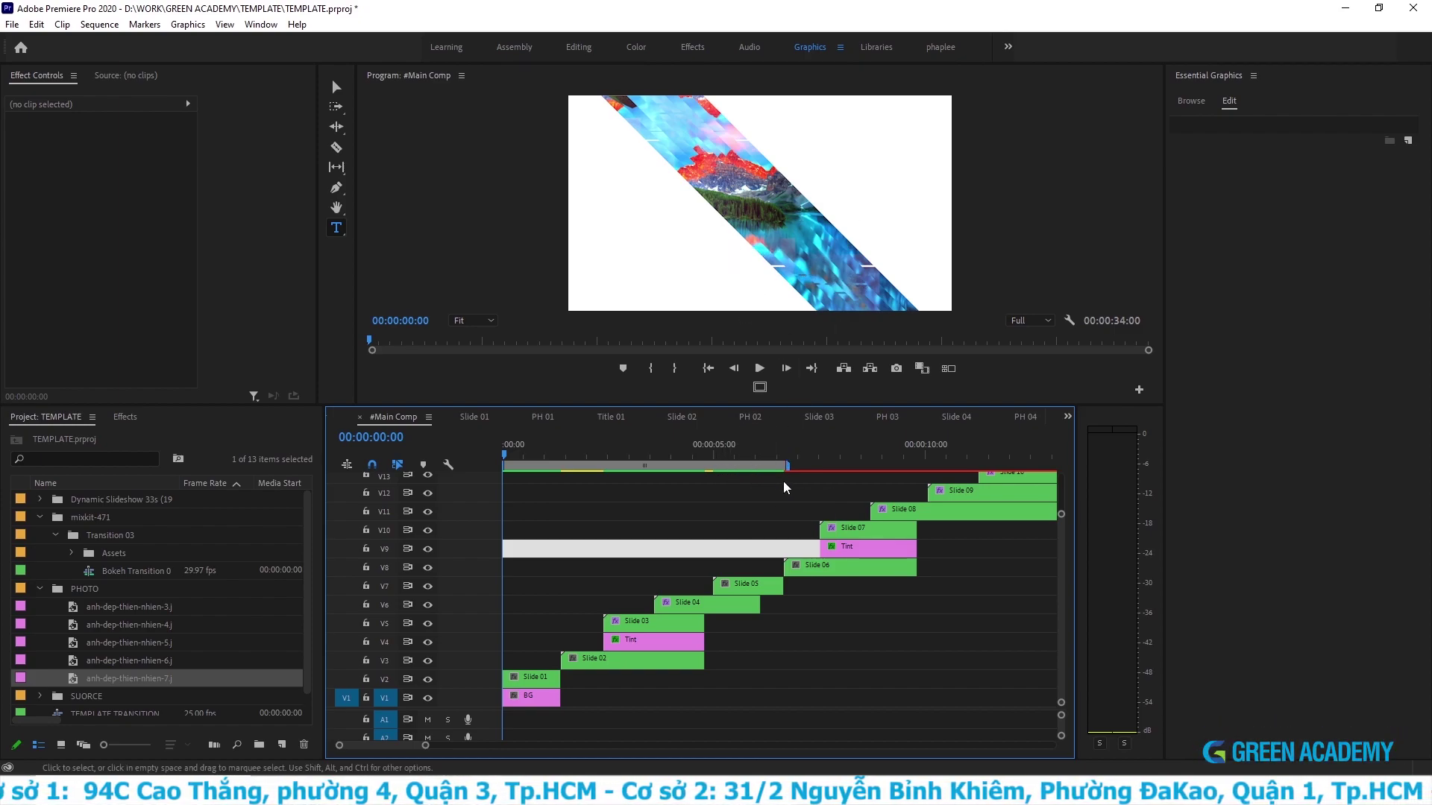
drag(791, 473, 787, 475)
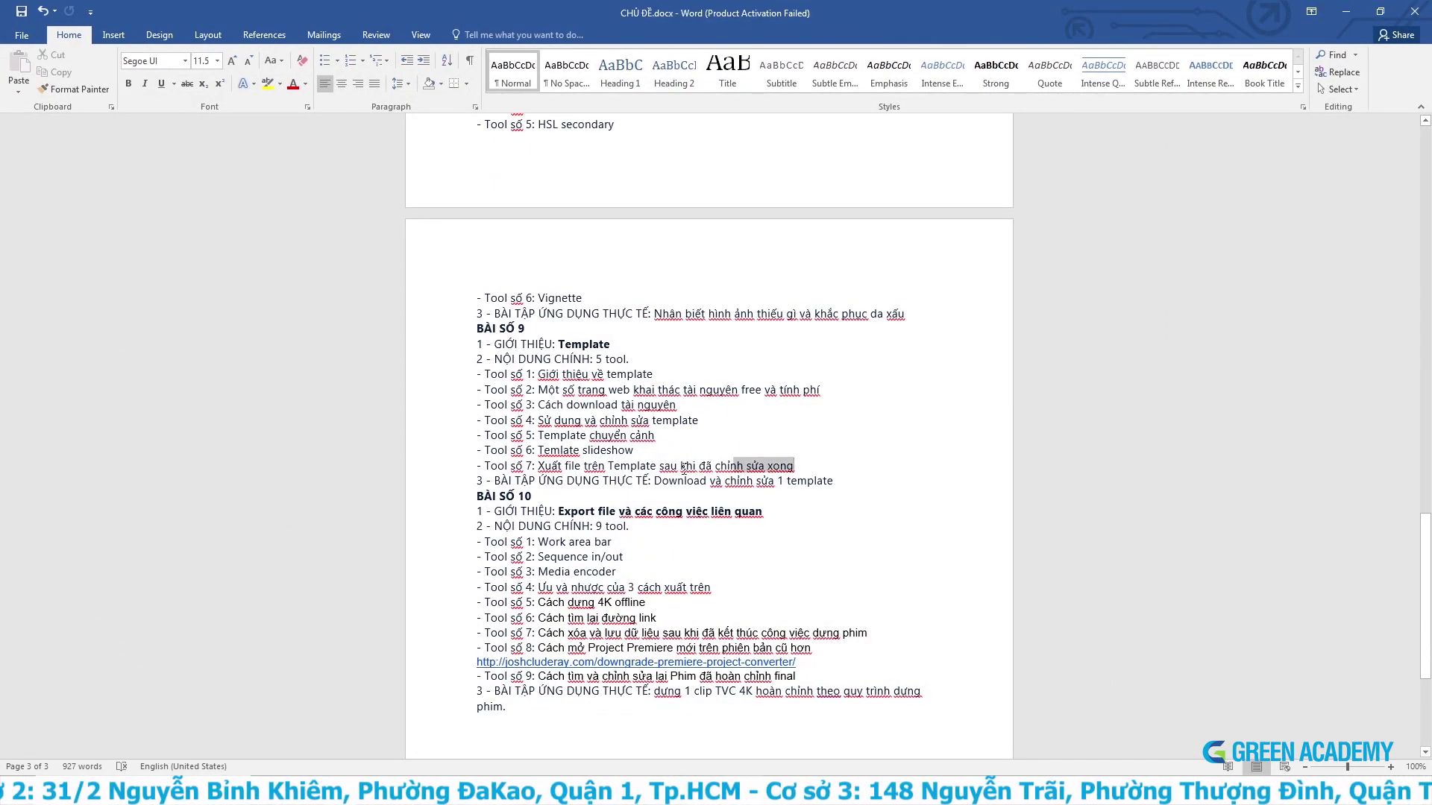
- Select the Tool số 7 line 'Xuất file trên Template sau khi đã chỉnh sửa xong' in Word
drag(684, 468, 538, 468)
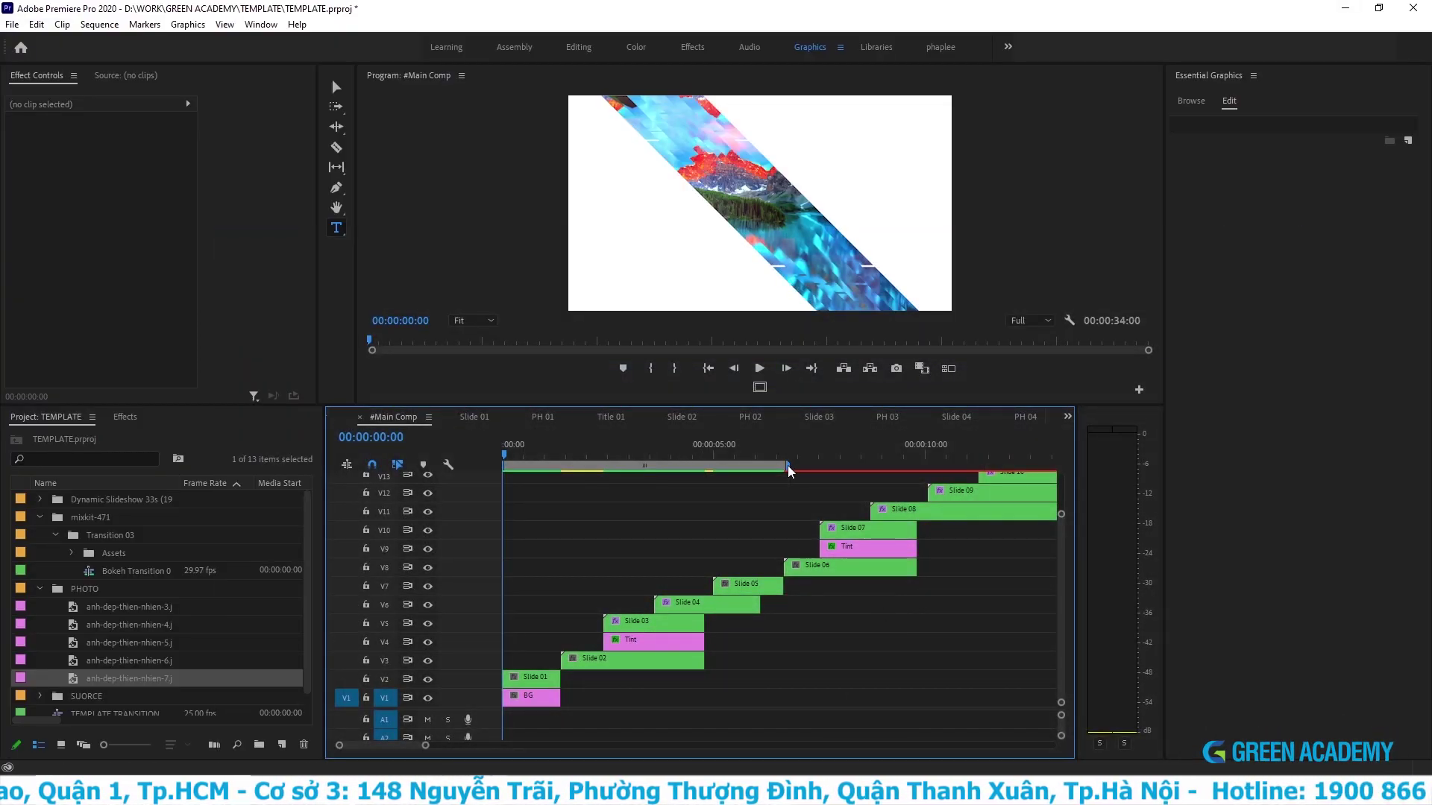
- Shorten the work area to about the first 6 seconds, then open Export Settings with Ctrl+M
drag(869, 472, 791, 481)
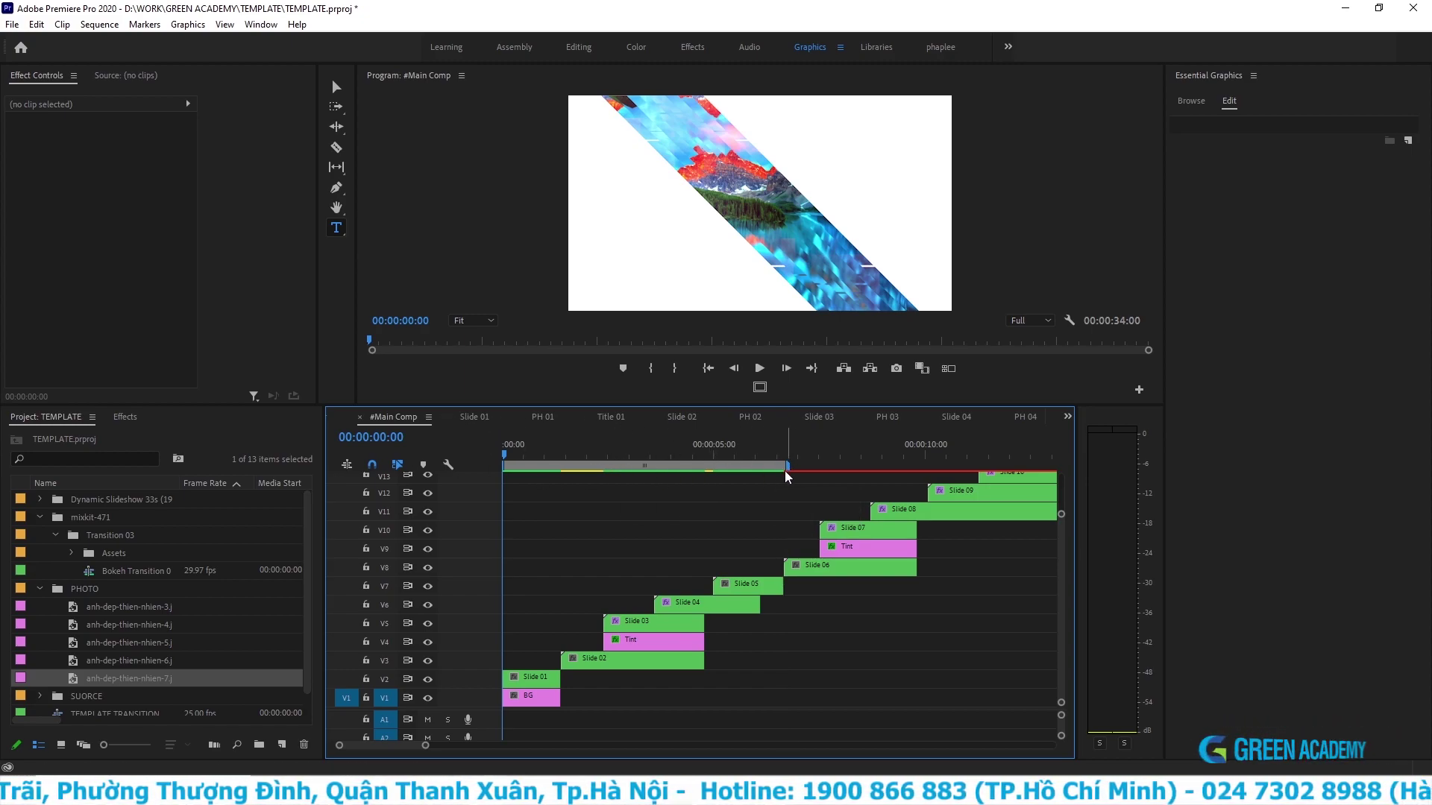
click(428, 418)
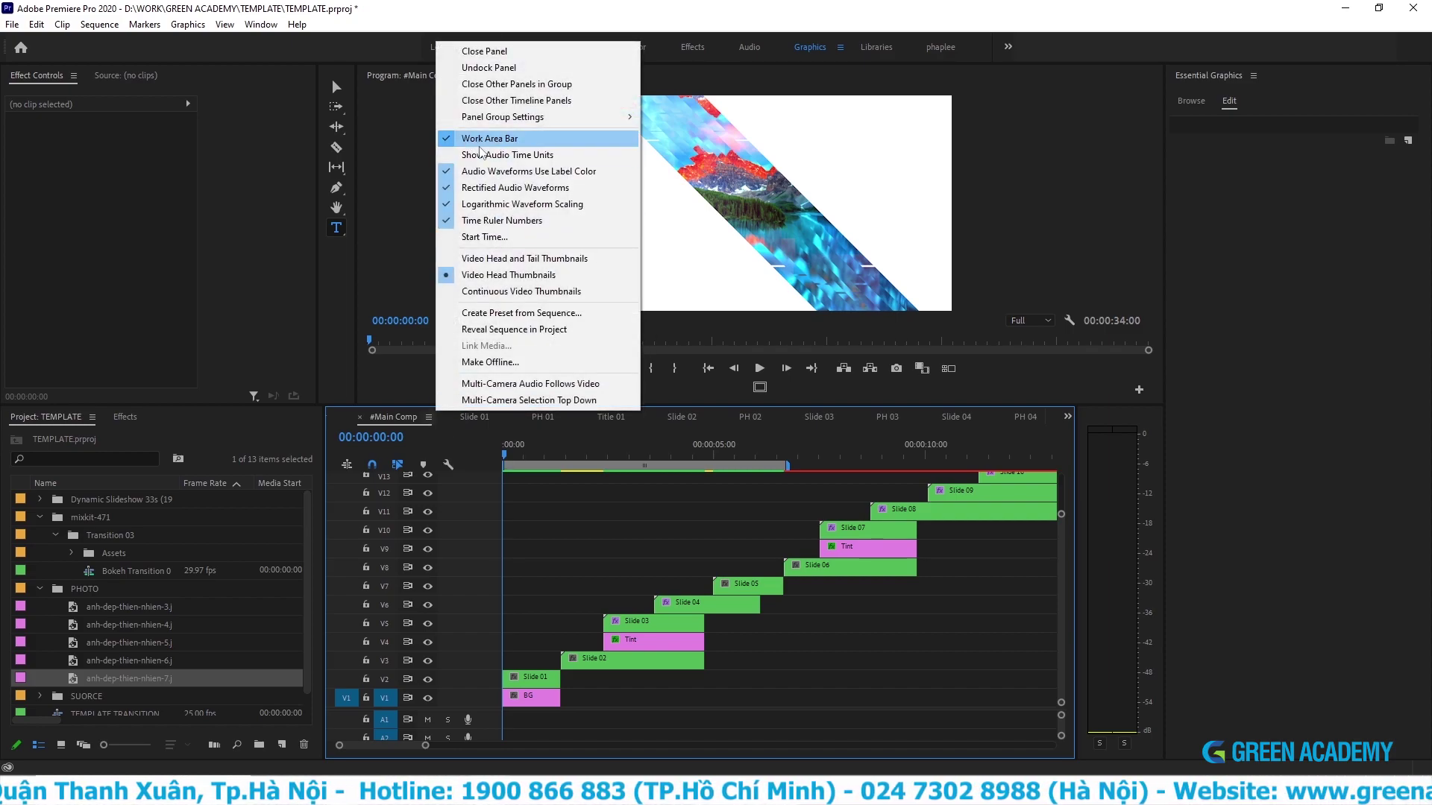
click(479, 145)
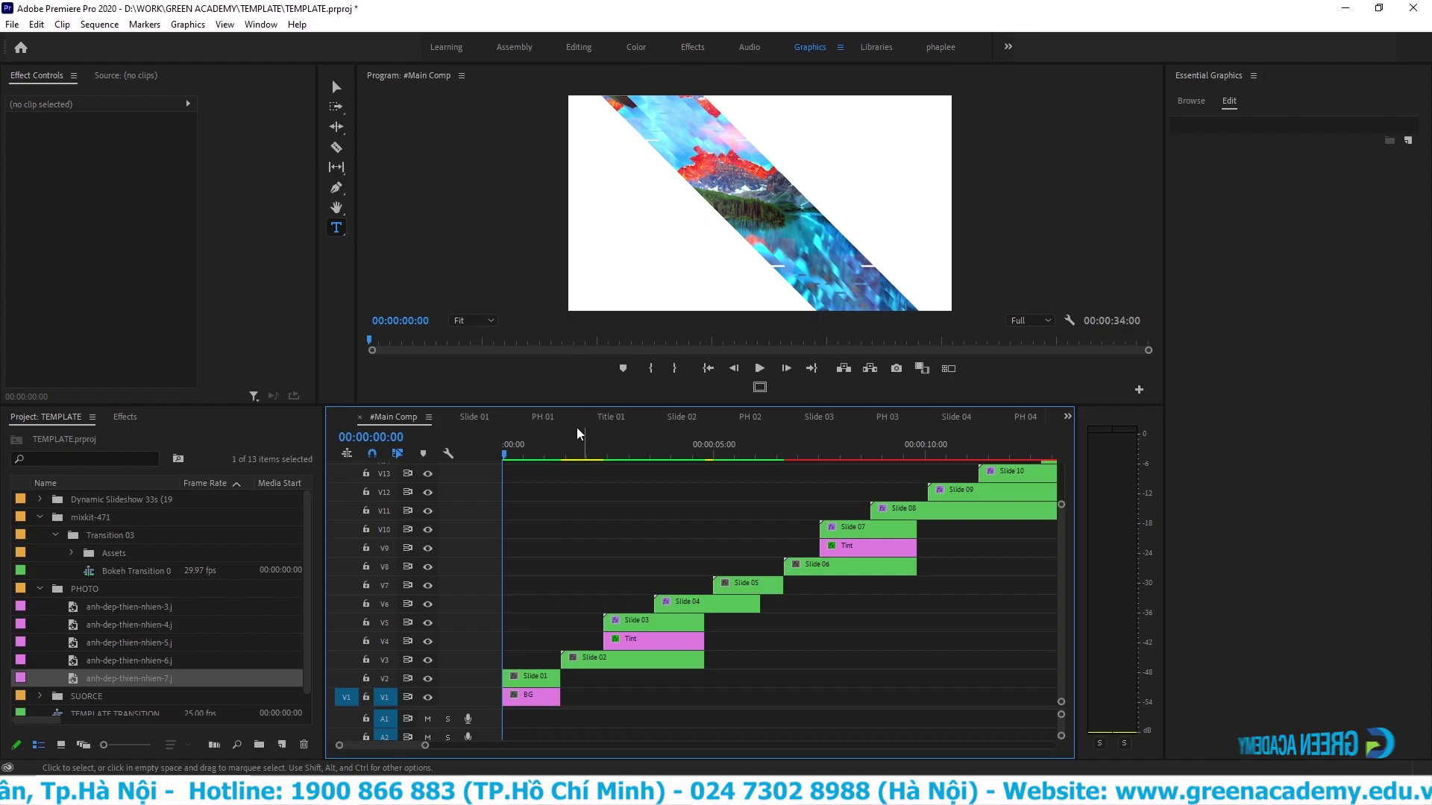
click(429, 417)
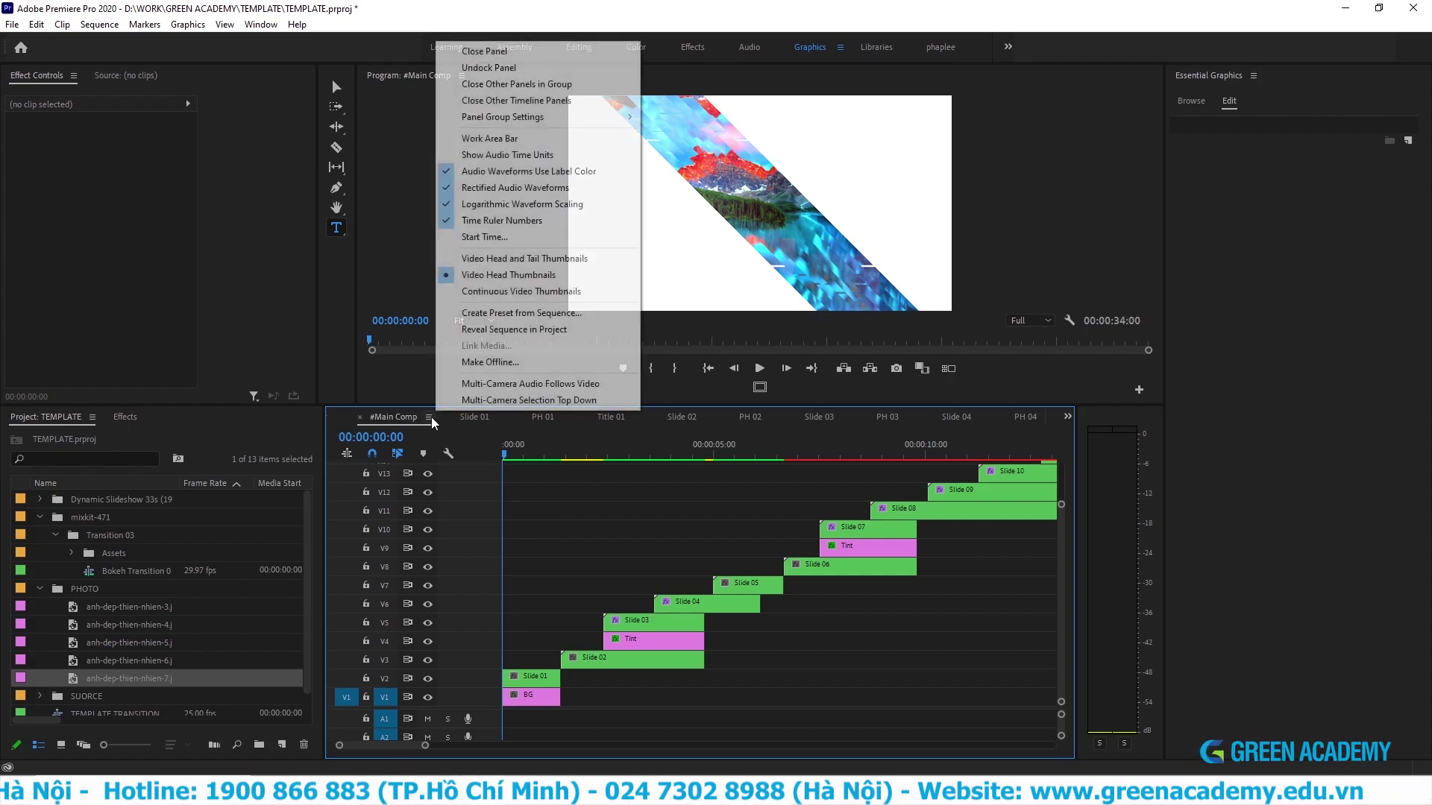
click(521, 141)
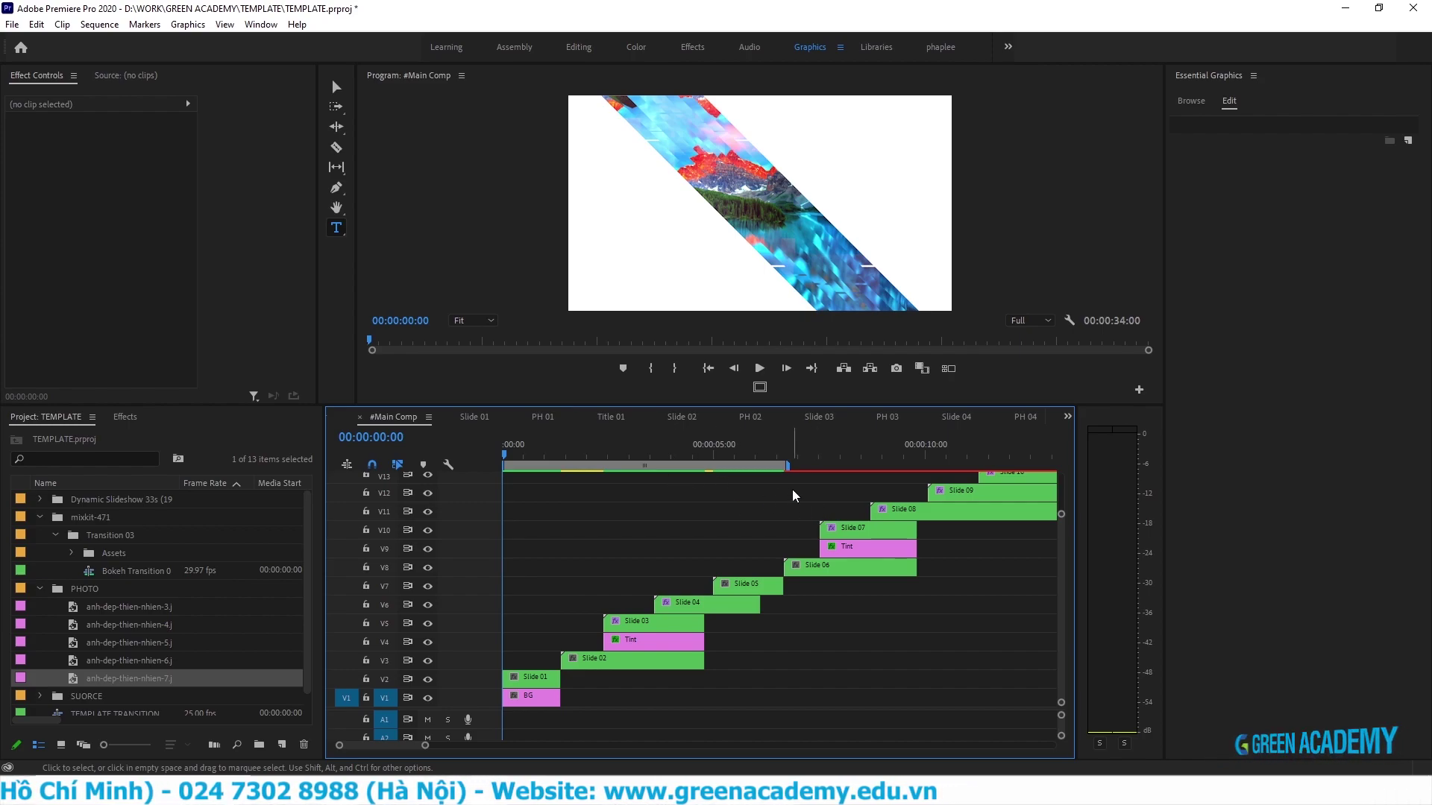
click(795, 495)
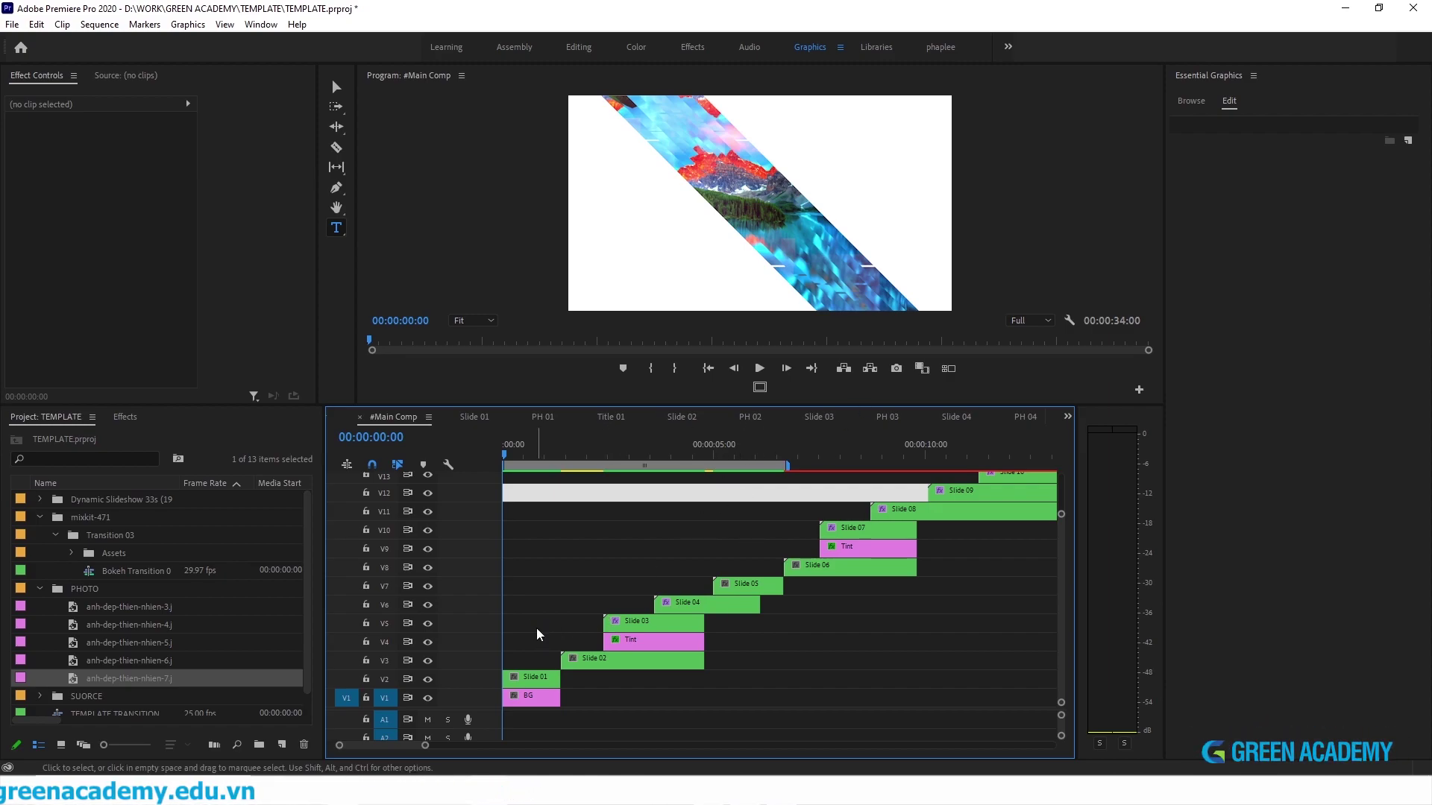
key(ctrl+m)
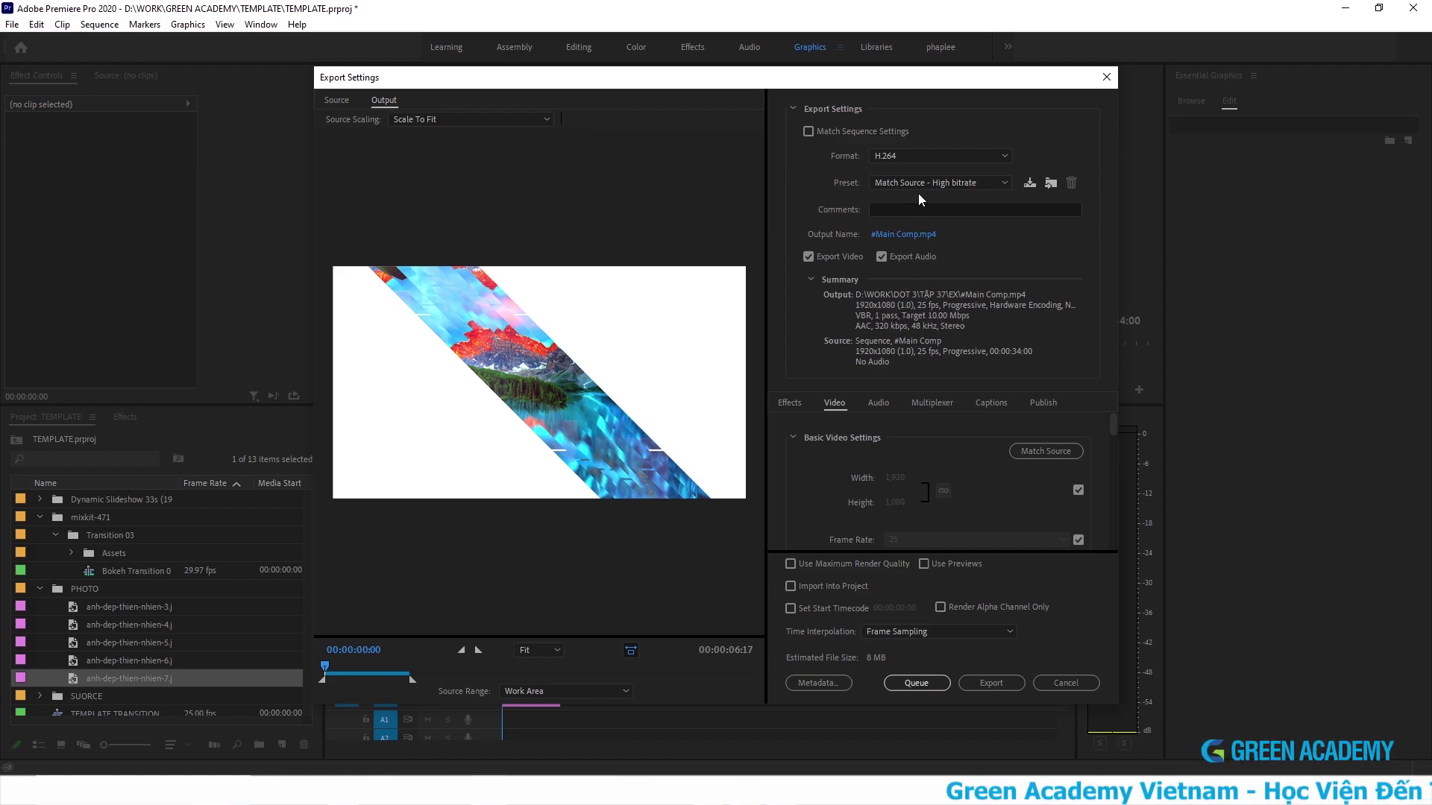
- Browse the output location to D:\WORK\GREEN ACADEMY\TEMPLATE and create a new folder named EX there
click(919, 235)
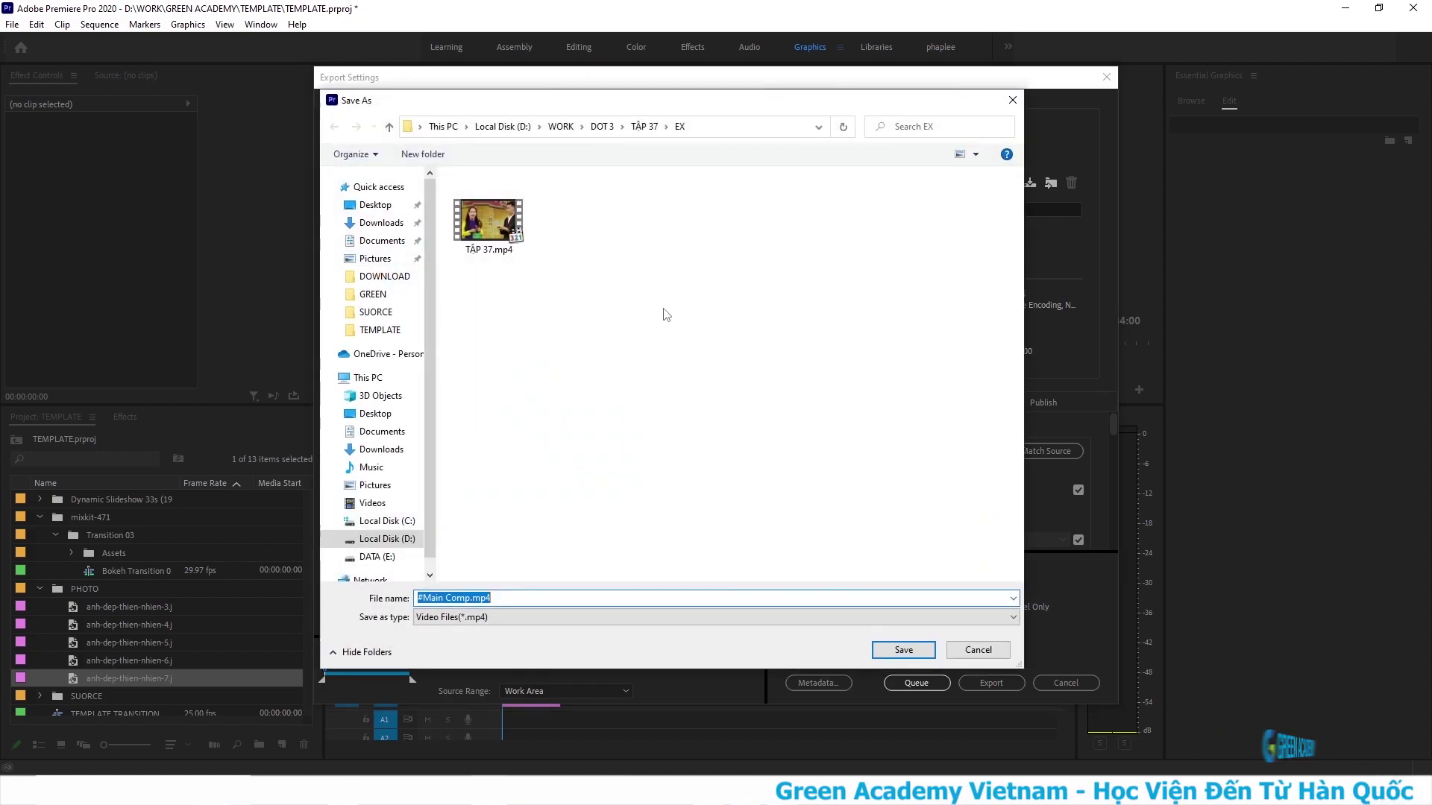
click(503, 126)
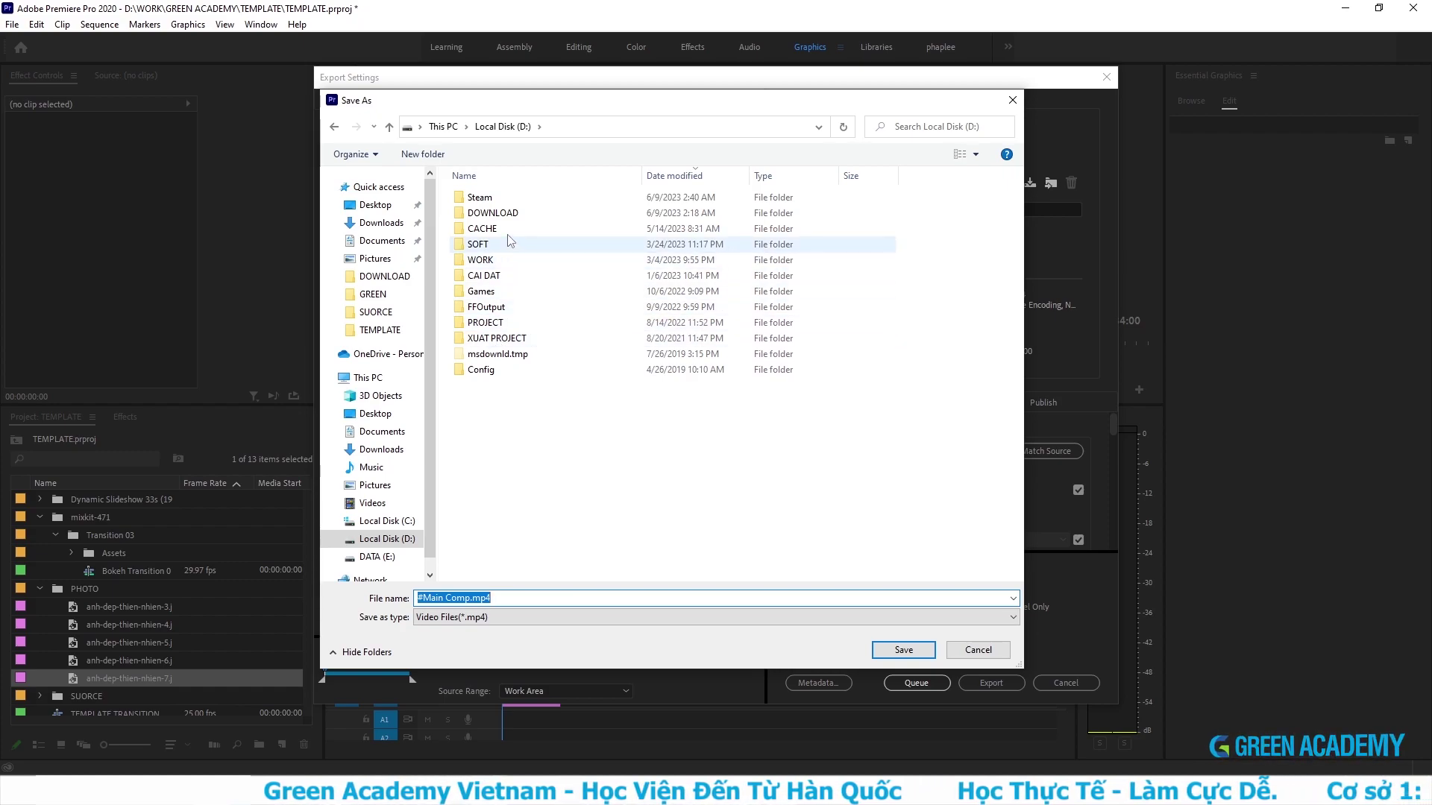
double_click(518, 259)
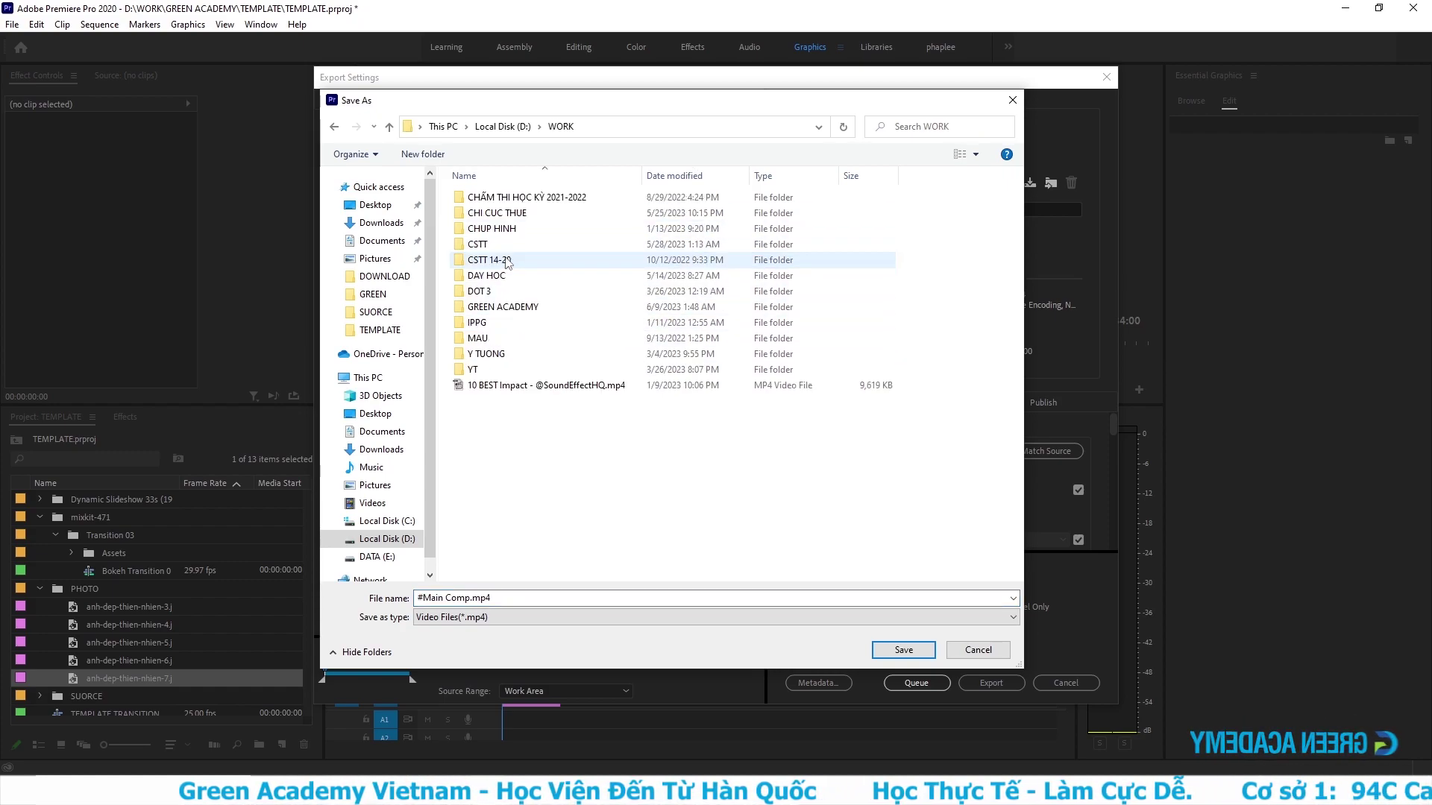
double_click(527, 307)
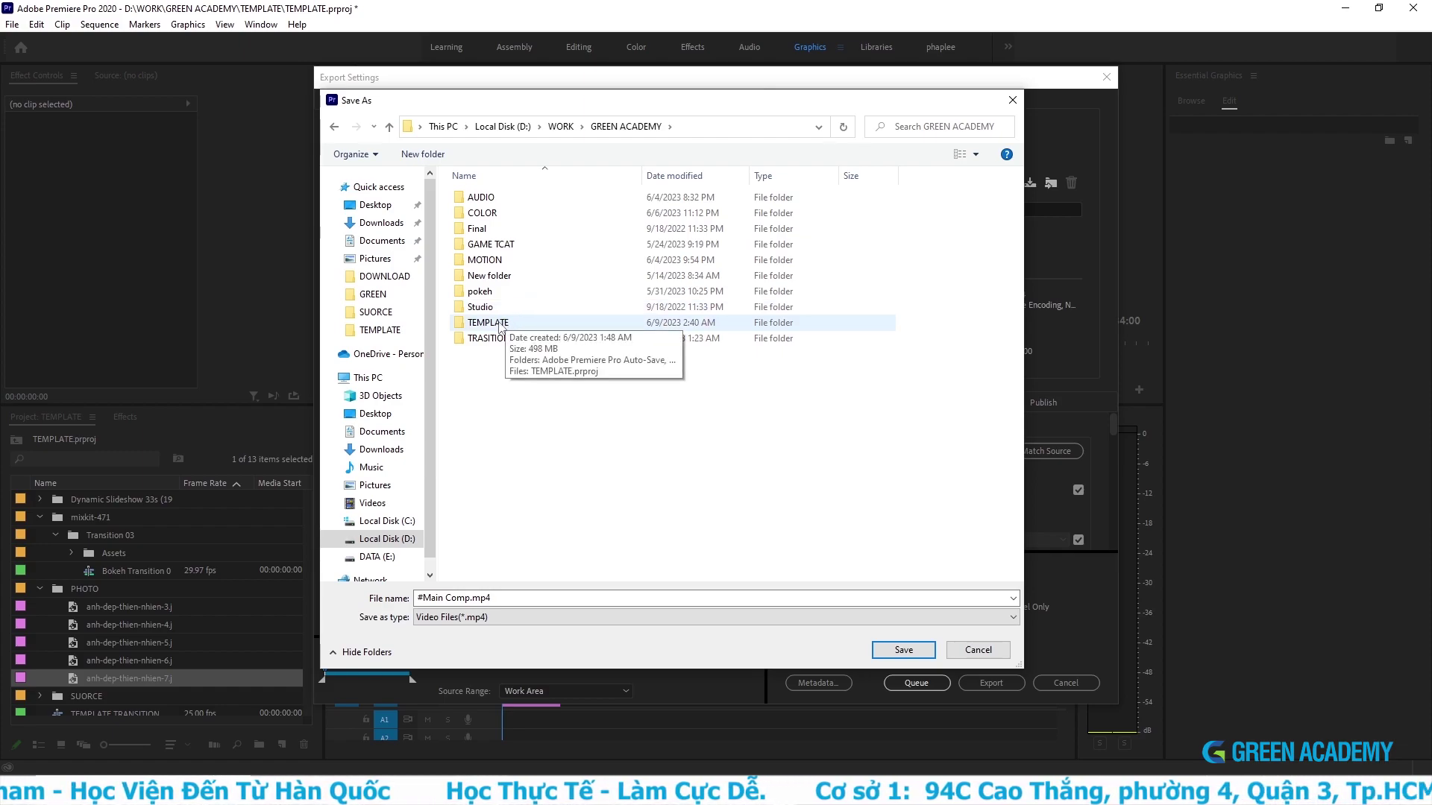
double_click(499, 328)
right_click(529, 359)
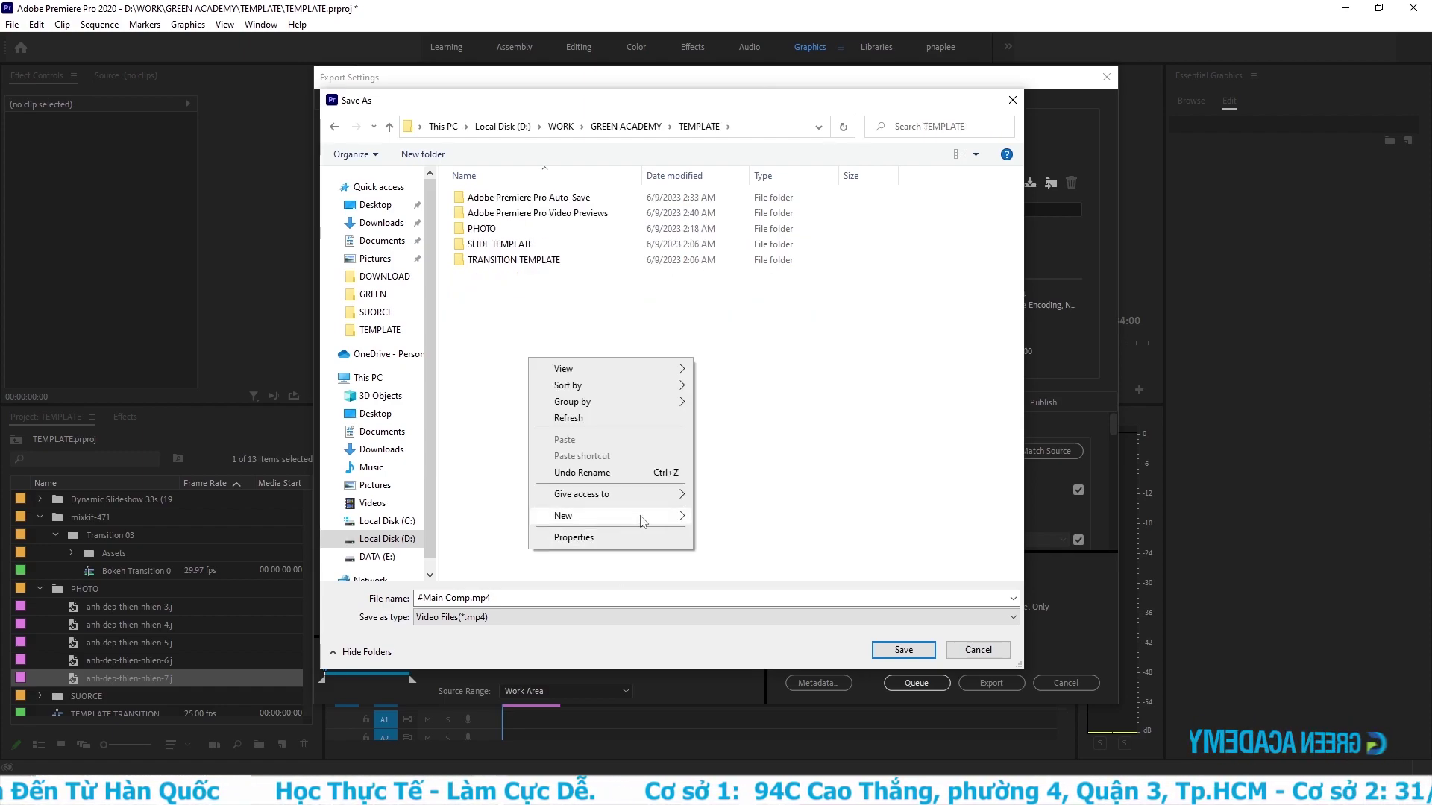
mouse_move(640, 516)
click(727, 518)
text(EX)
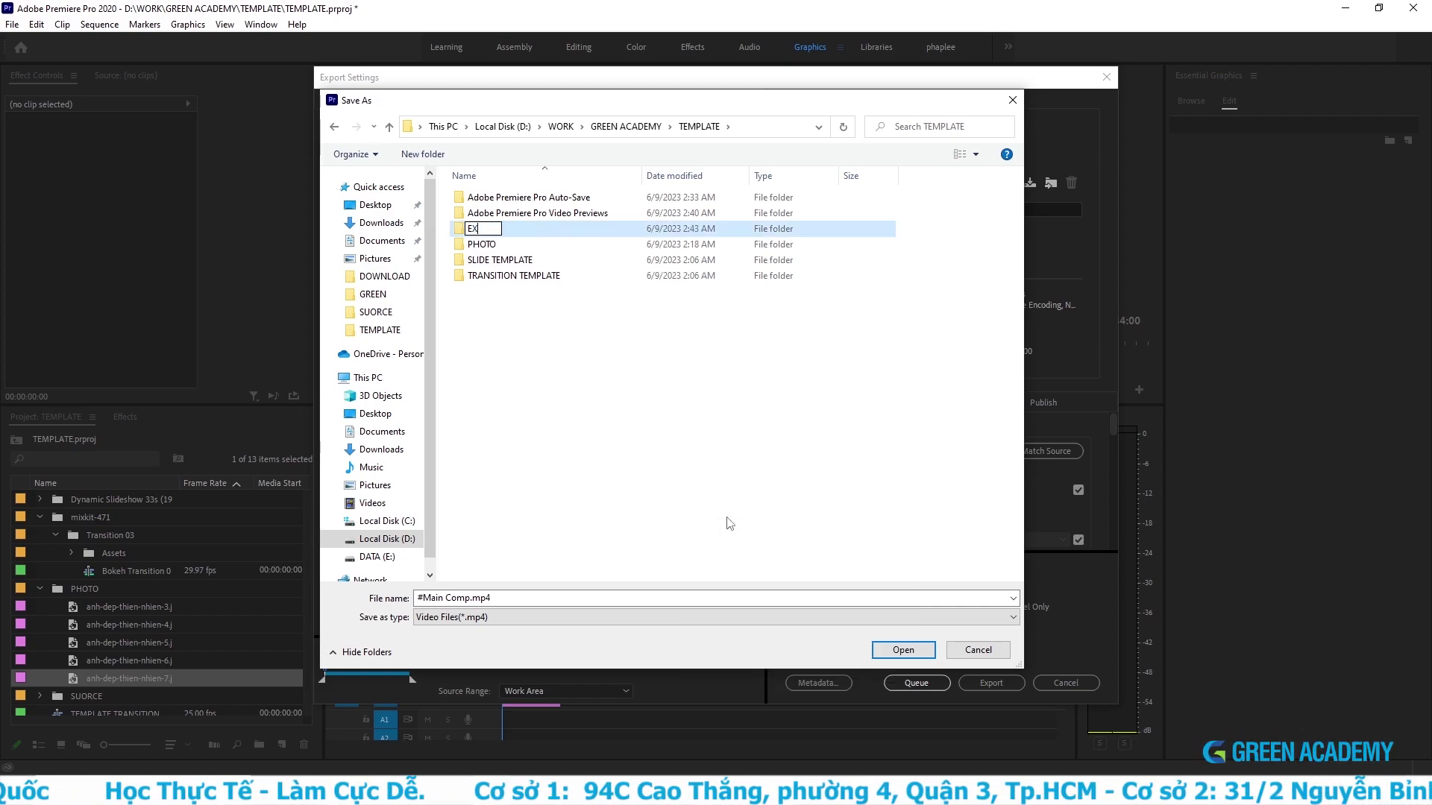
key(Return)
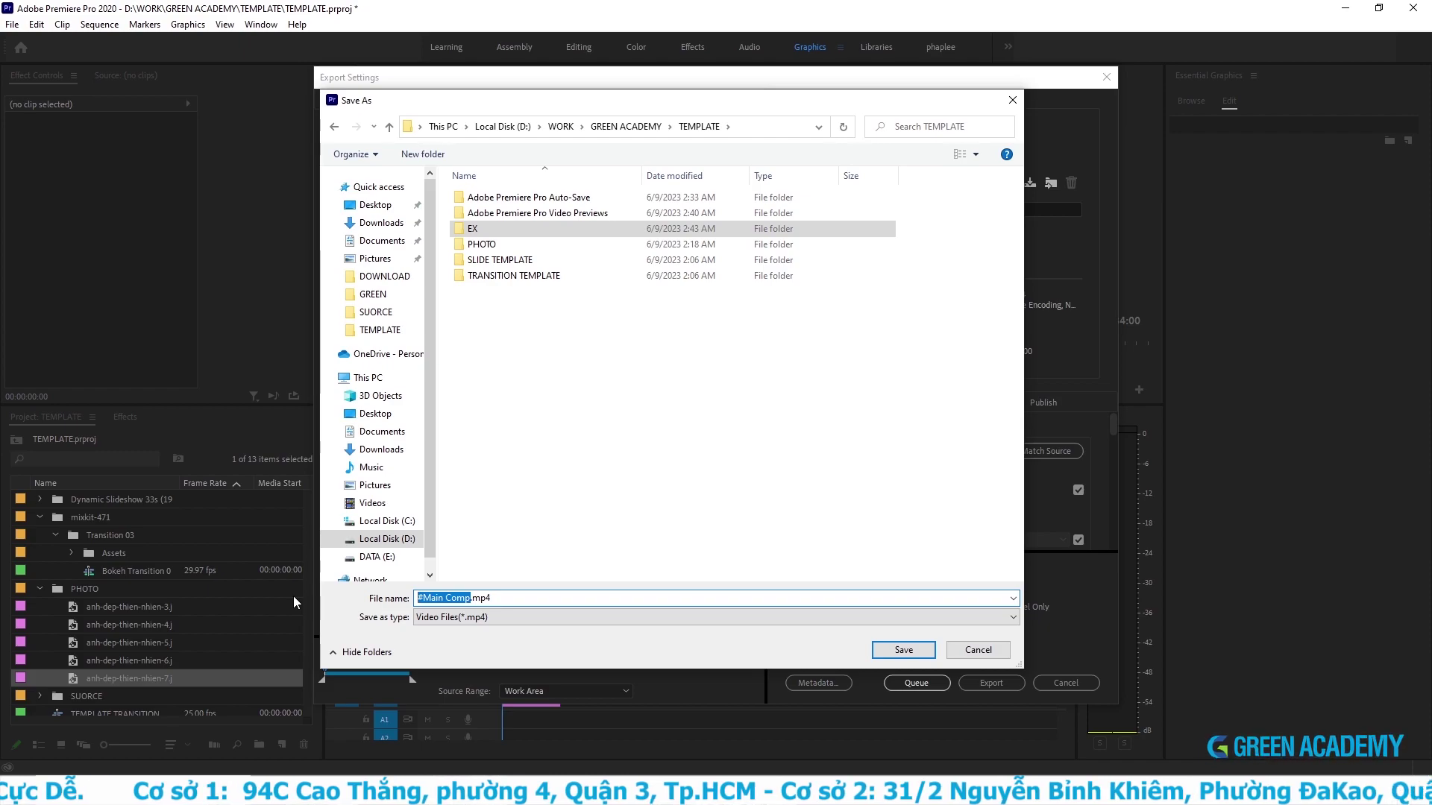
- Name the output INTRO.mp4, save it, and export the video
text(INTRO)
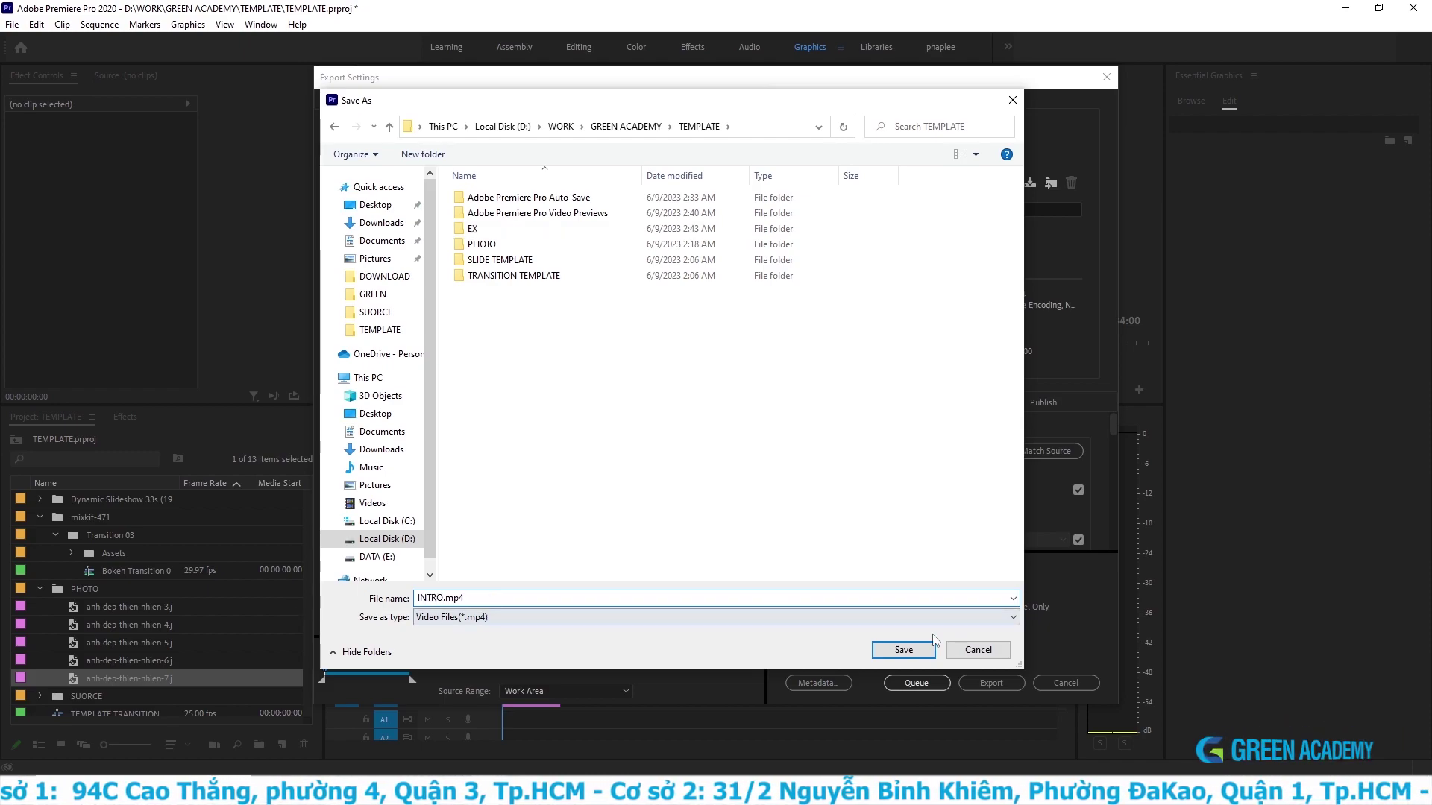
click(923, 646)
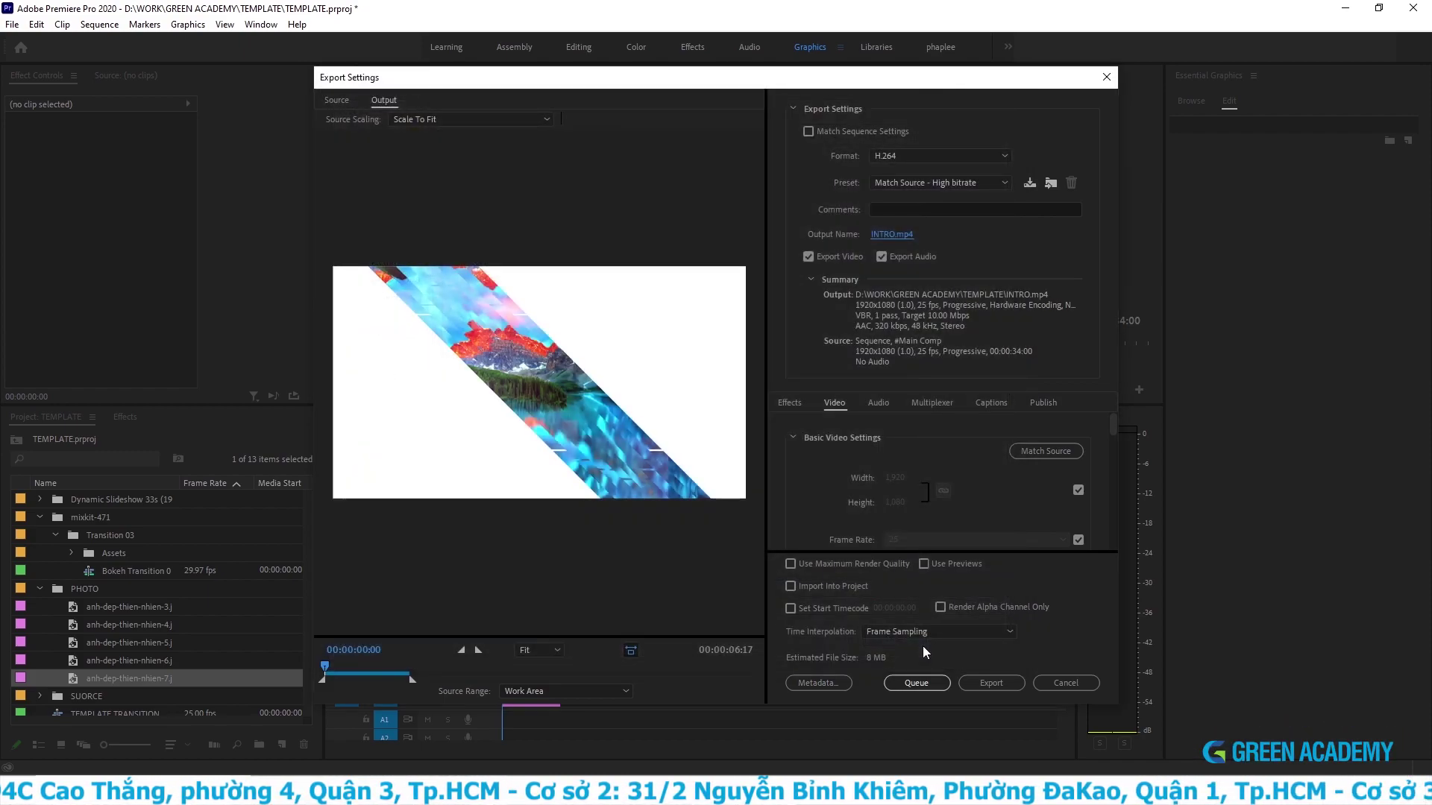
click(1002, 680)
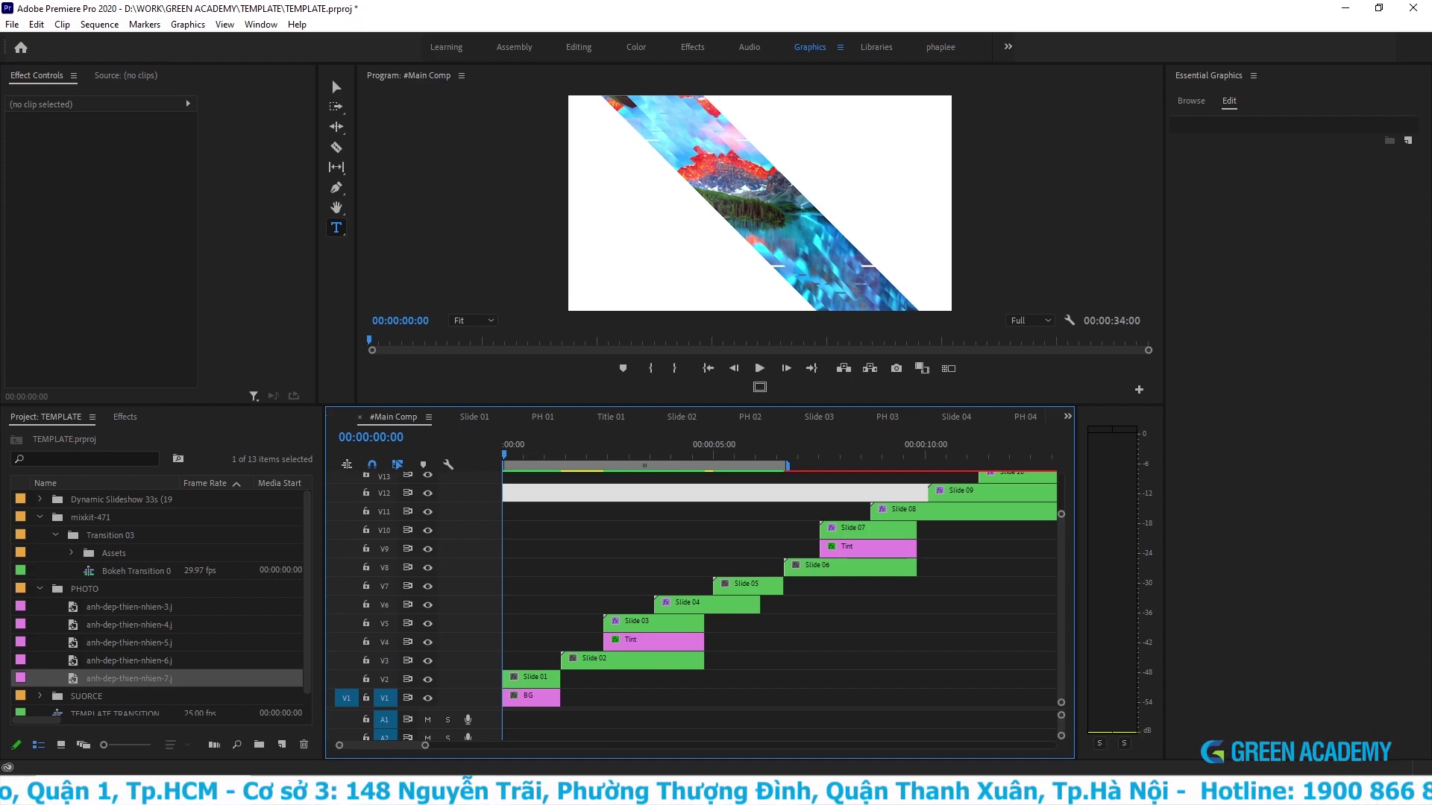
- Move INTRO.mp4 from the TEMPLATE folder into EX, then open it from EX
click(416, 75)
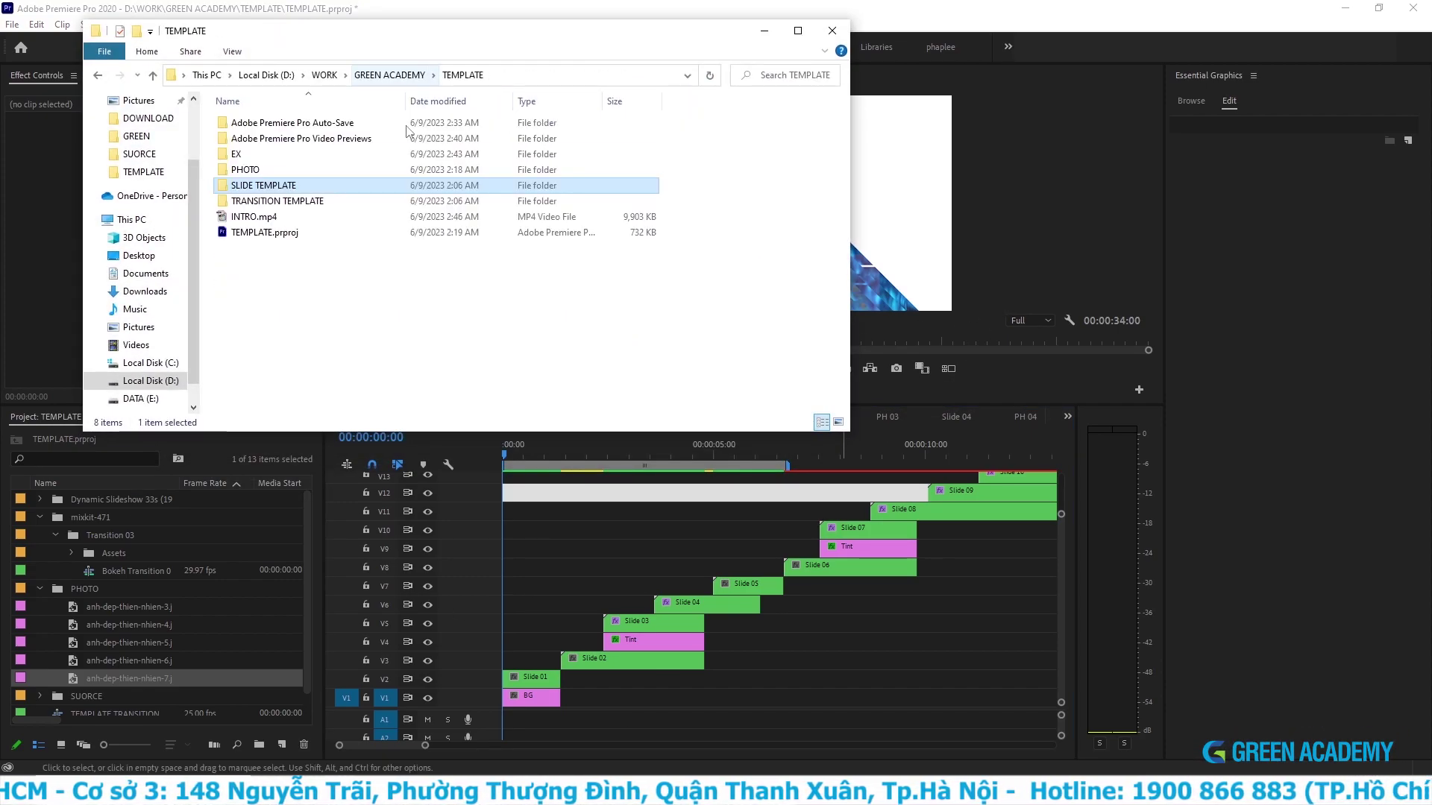
double_click(269, 167)
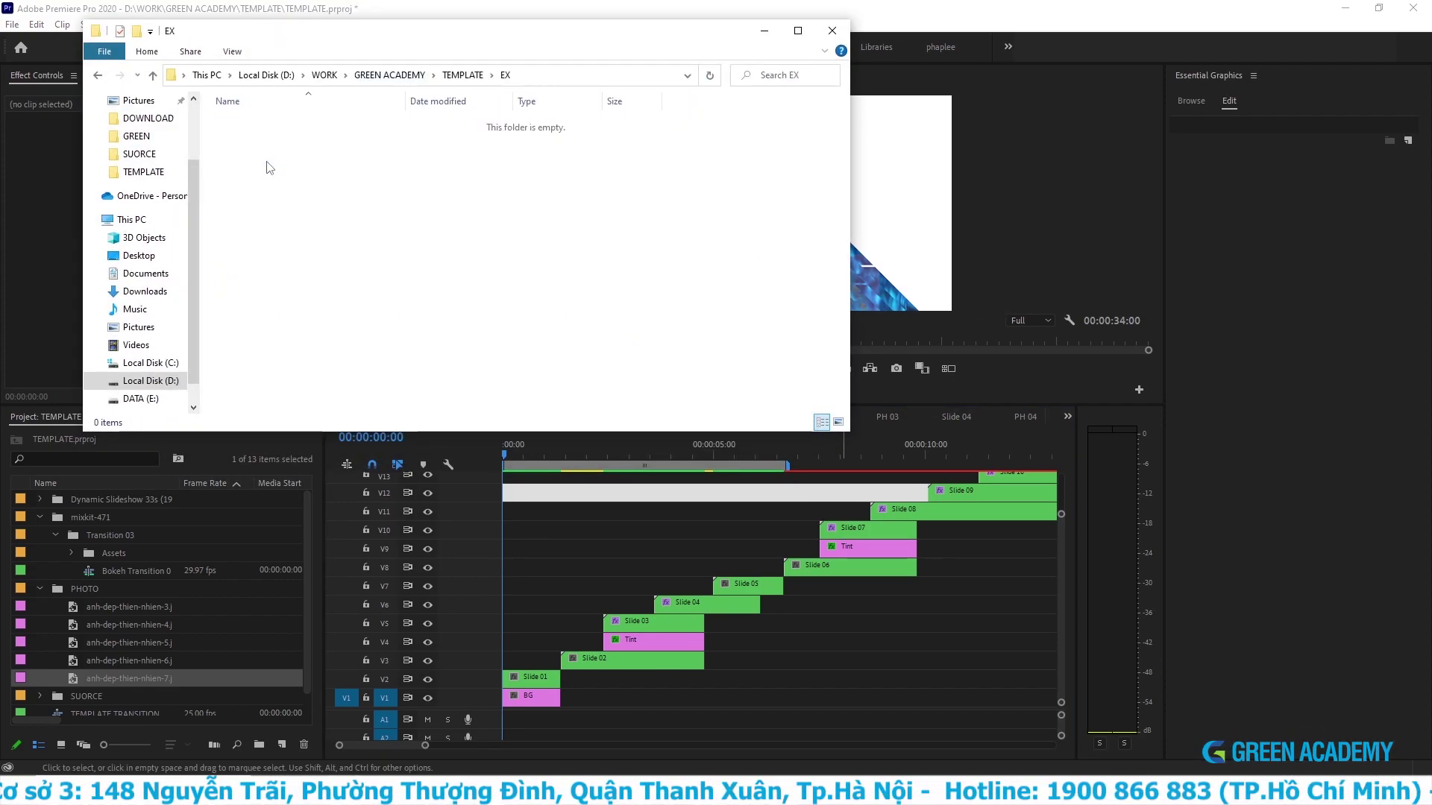
click(460, 74)
click(286, 220)
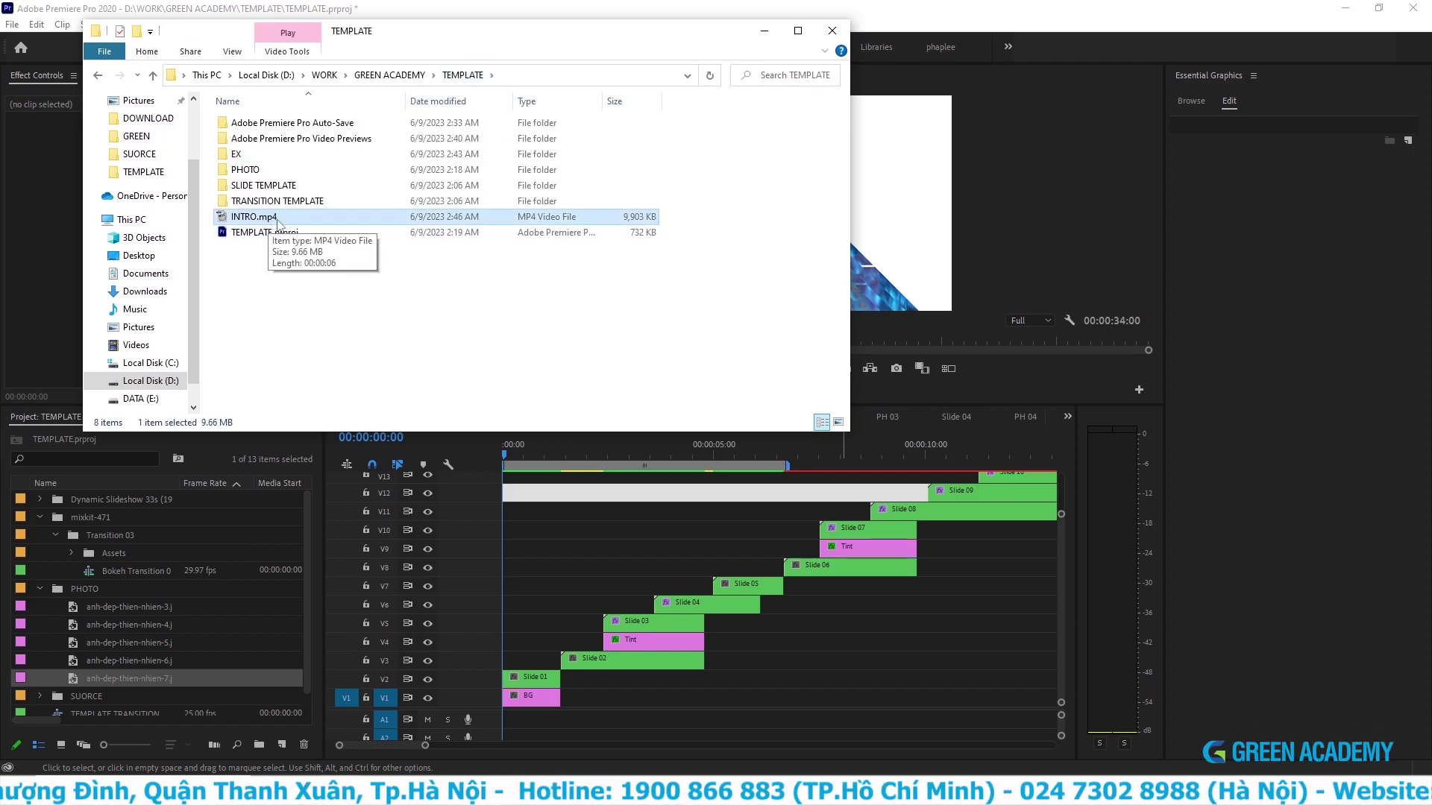
drag(277, 218, 291, 155)
double_click(292, 155)
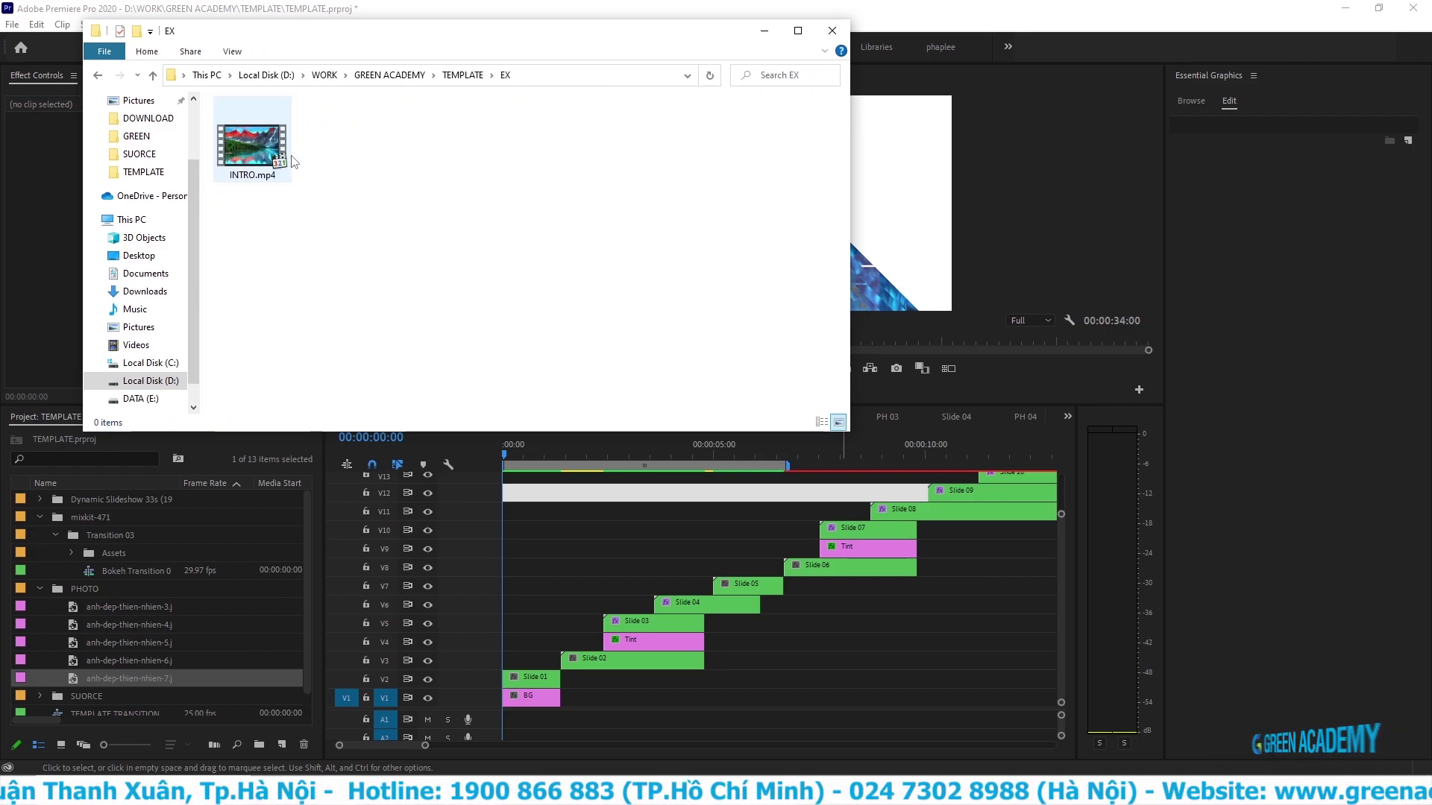
double_click(290, 160)
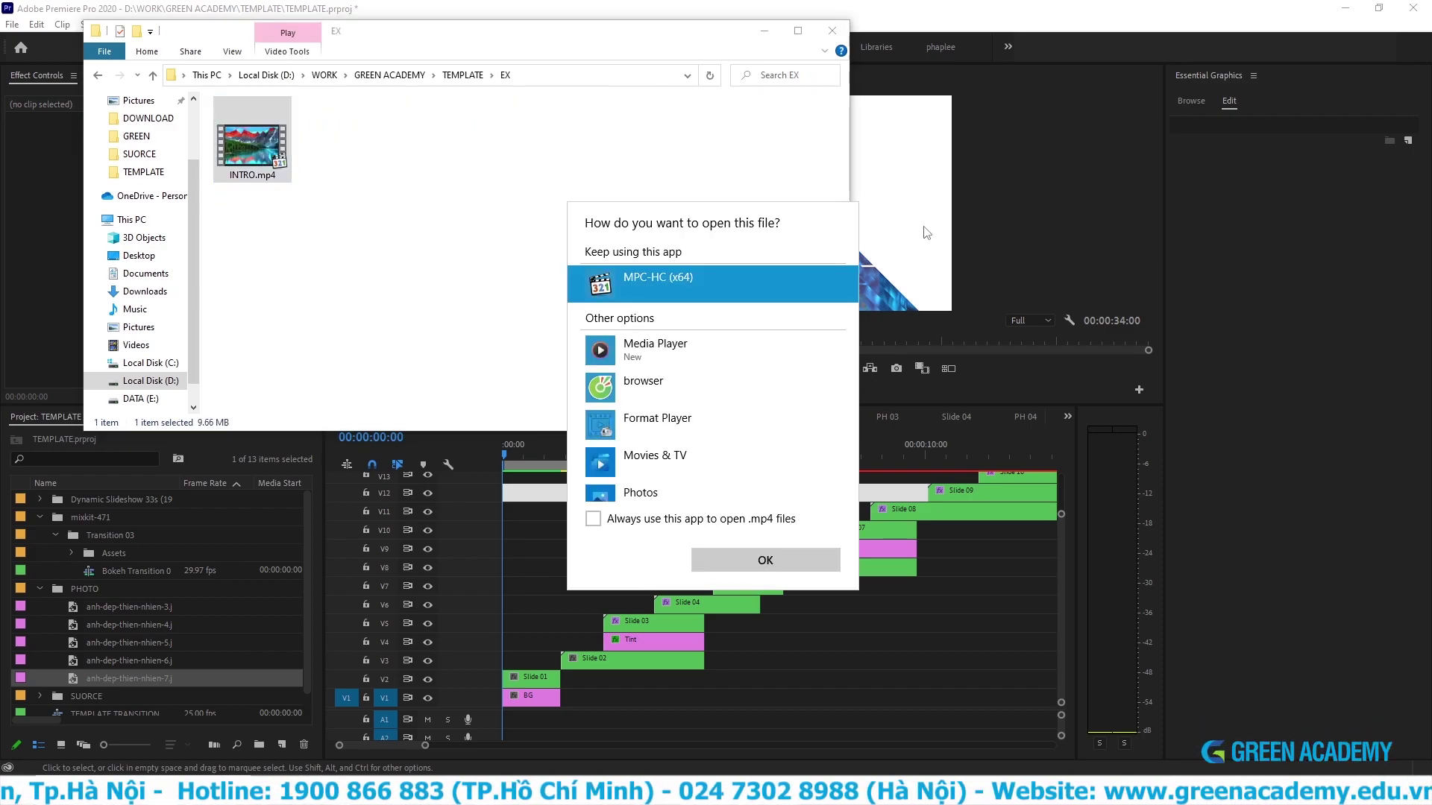
- Play INTRO.mp4 in MPC-HC to the end, then close the player and return to CHỦ ĐỀ.docx in Word
click(756, 560)
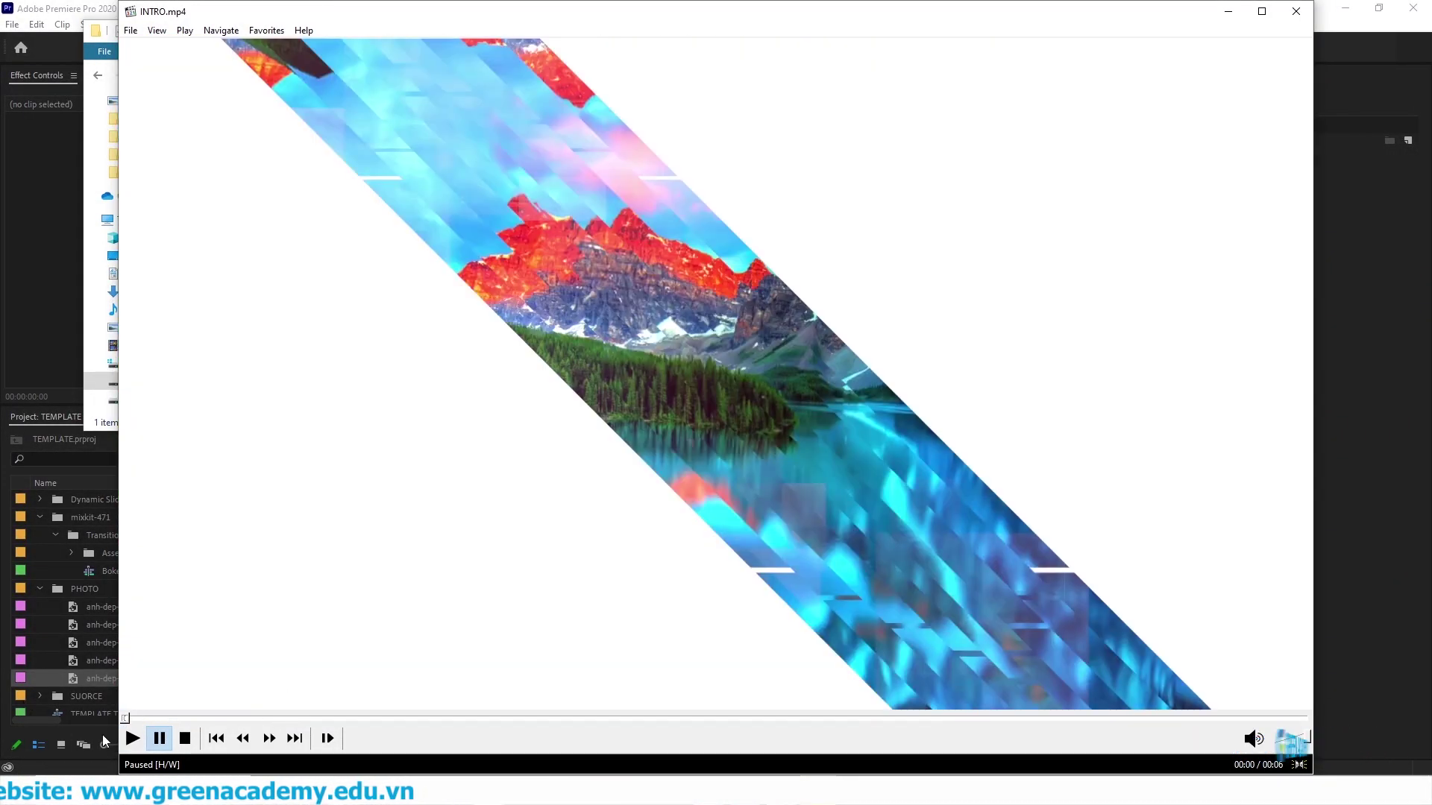
click(133, 738)
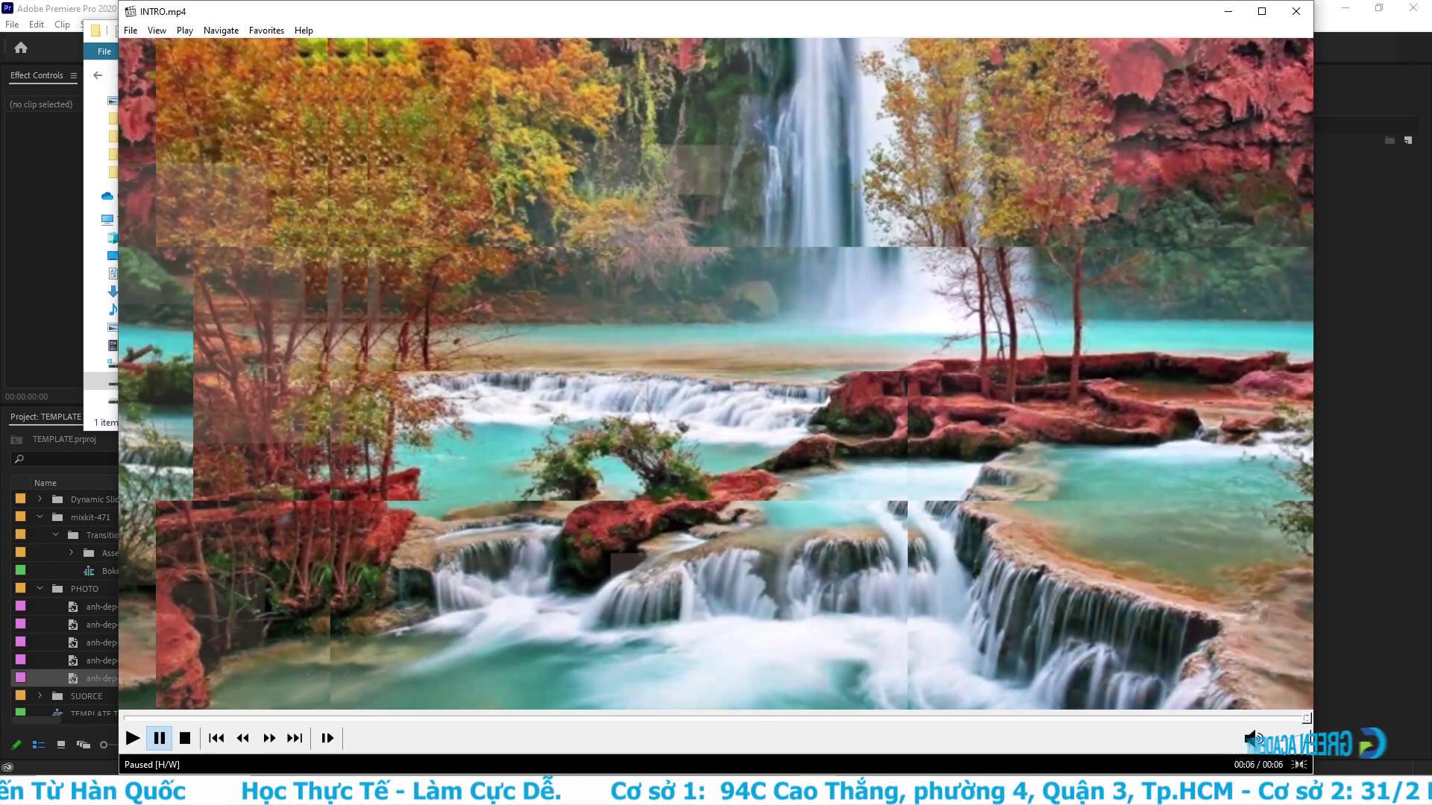
key(alt+F4)
click(813, 652)
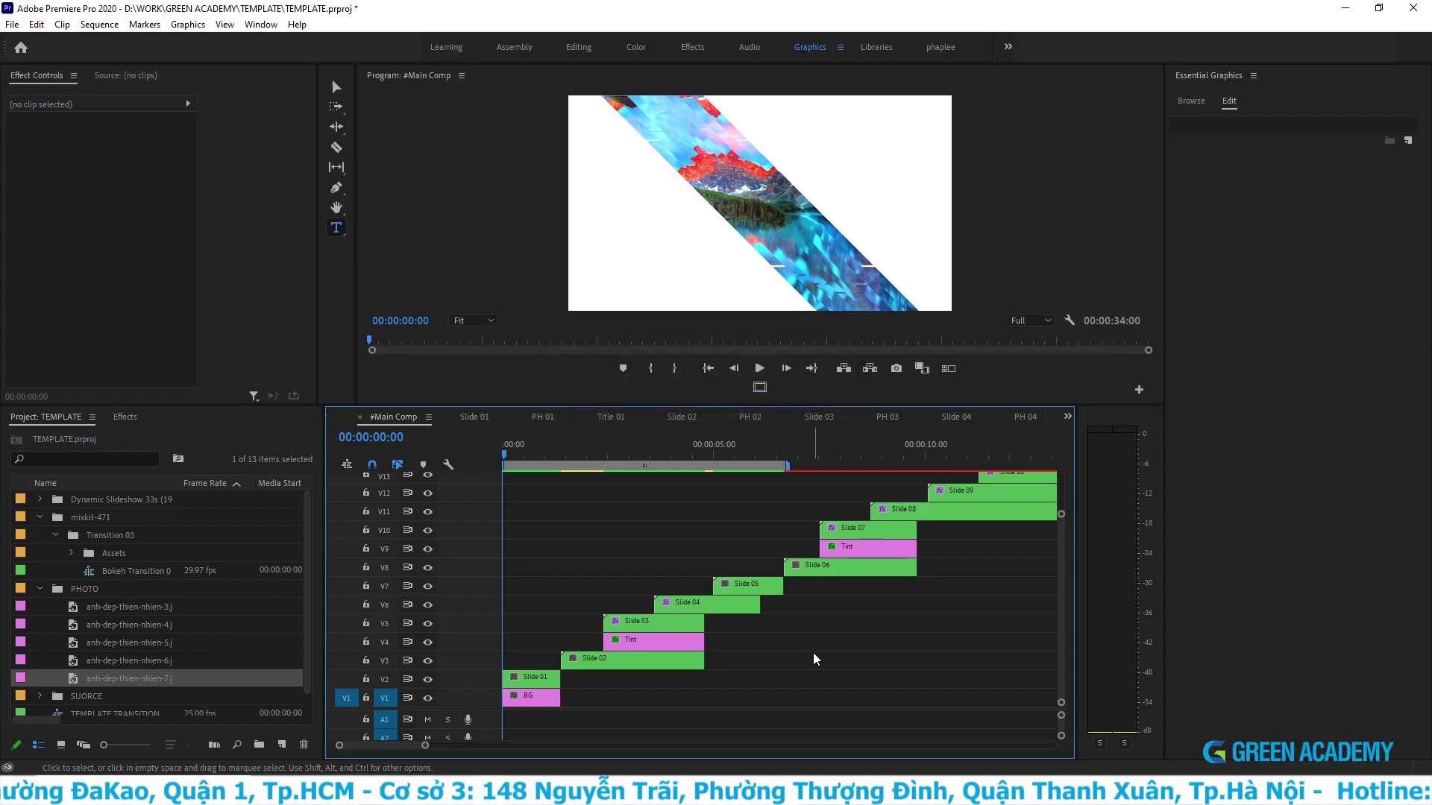
key(alt+Tab)
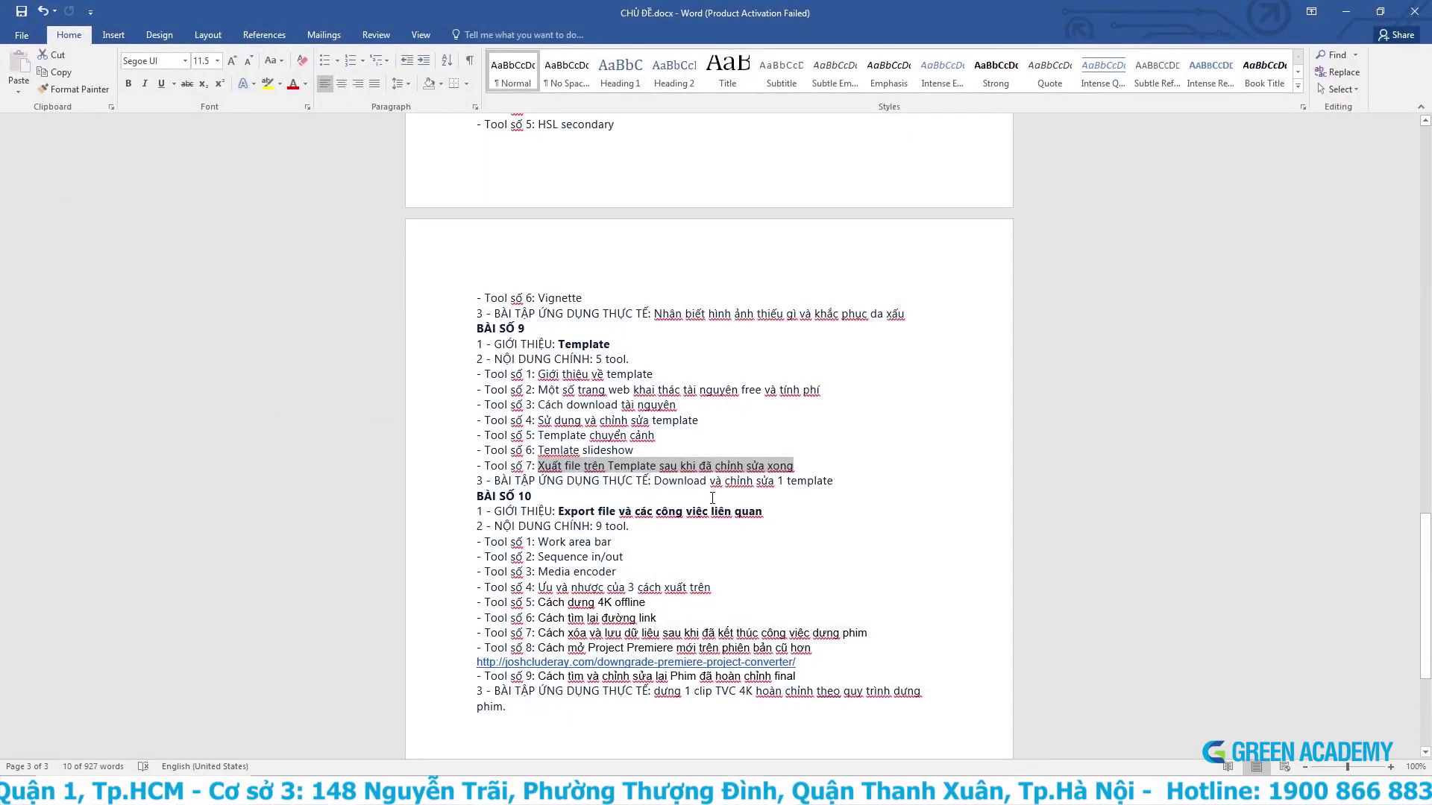
- Deselect the Tool số 7 line in CHỦ ĐỀ.docx by clicking elsewhere in the text
click(881, 460)
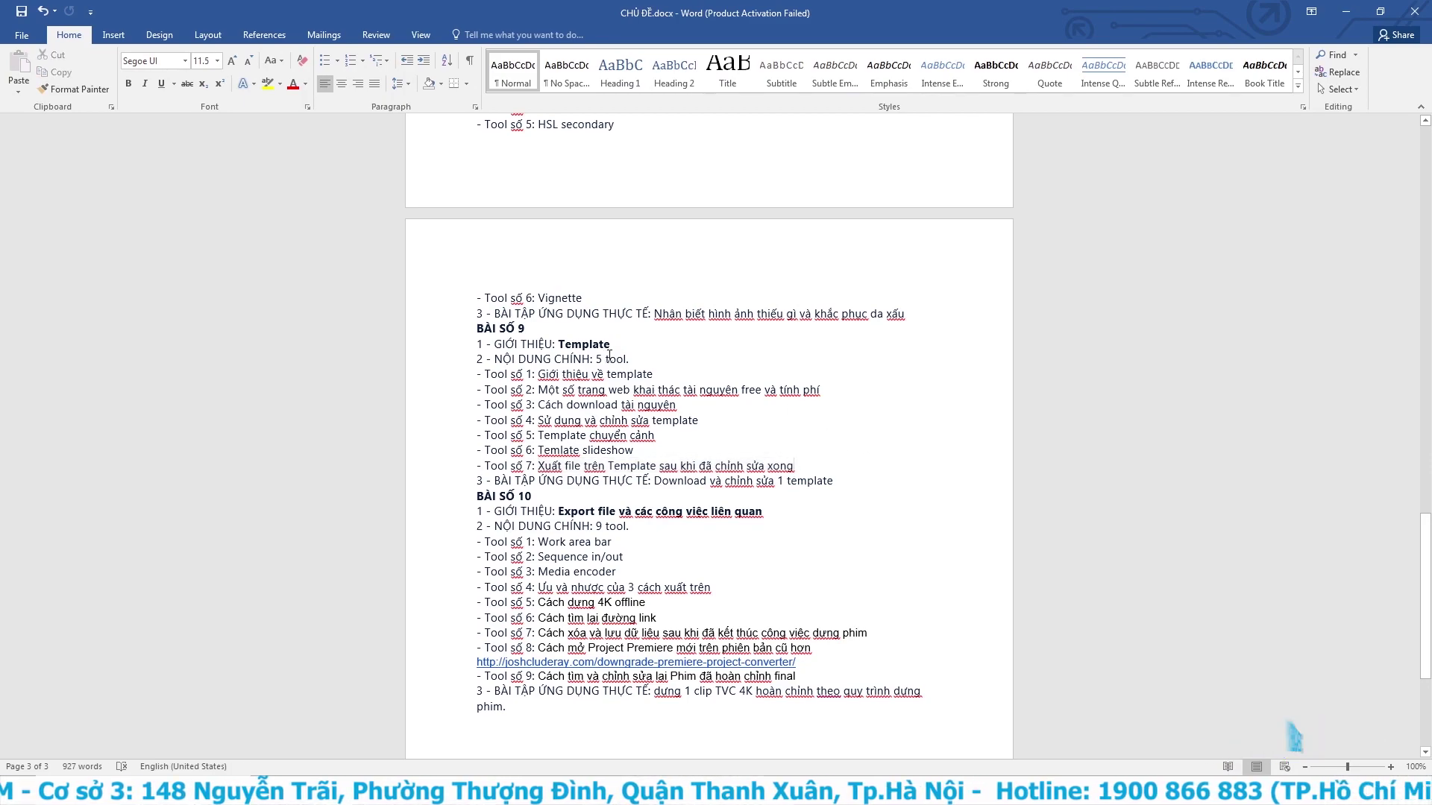